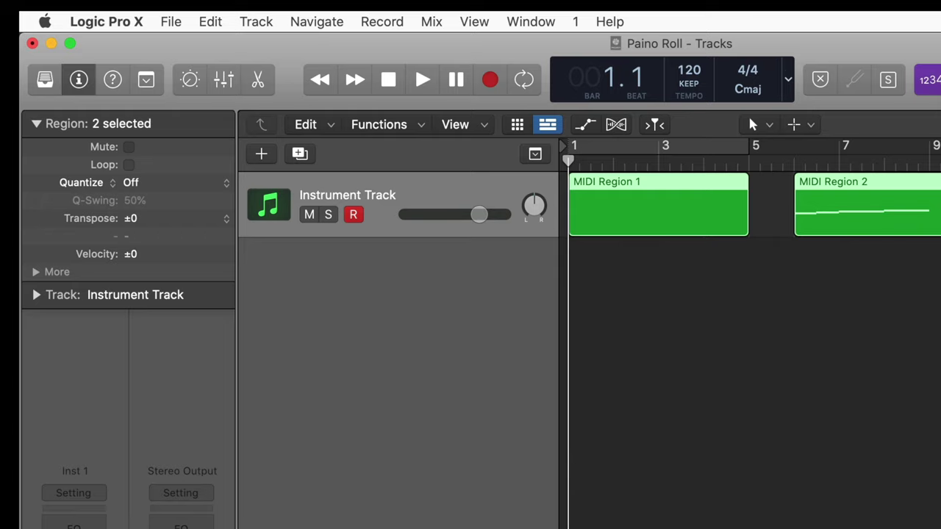
Step: Open the Trackpad settings in macOS System Preferences
left_click(34, 16)
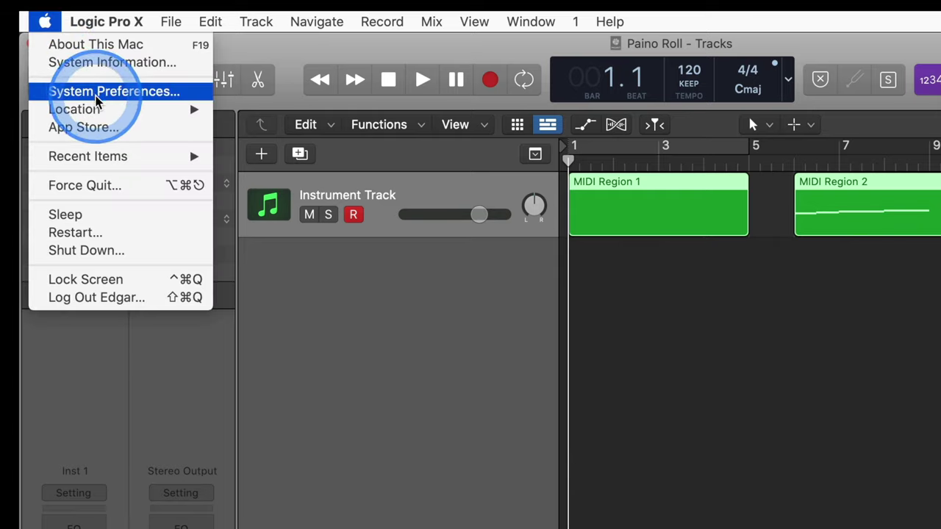
left_click(98, 91)
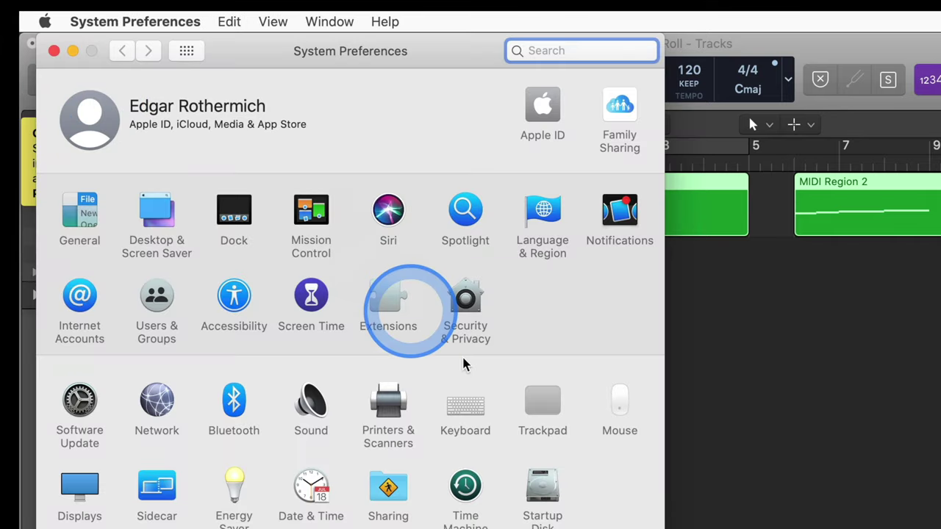
left_click(541, 413)
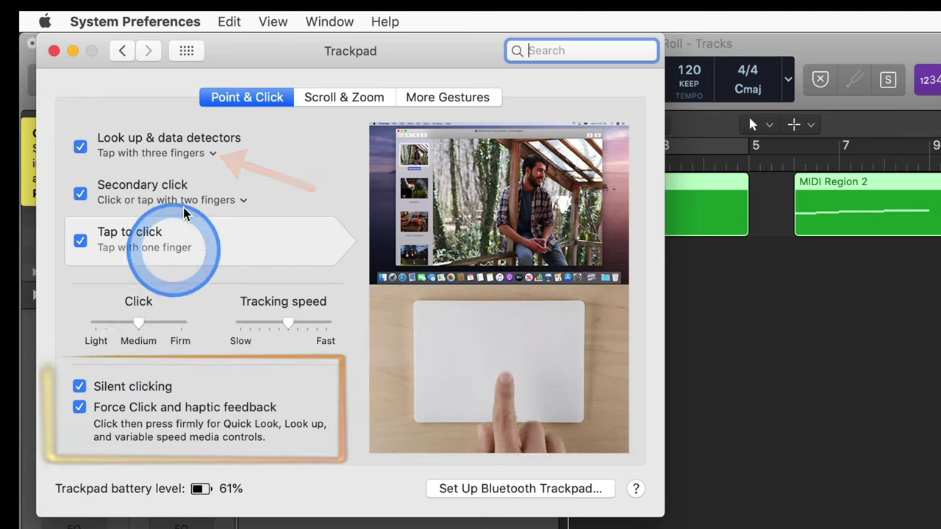
Step: Set Look up & data detectors to Force Click with one finger, keep it enabled, and close System Preferences to return to Logic Pro X
left_click(213, 153)
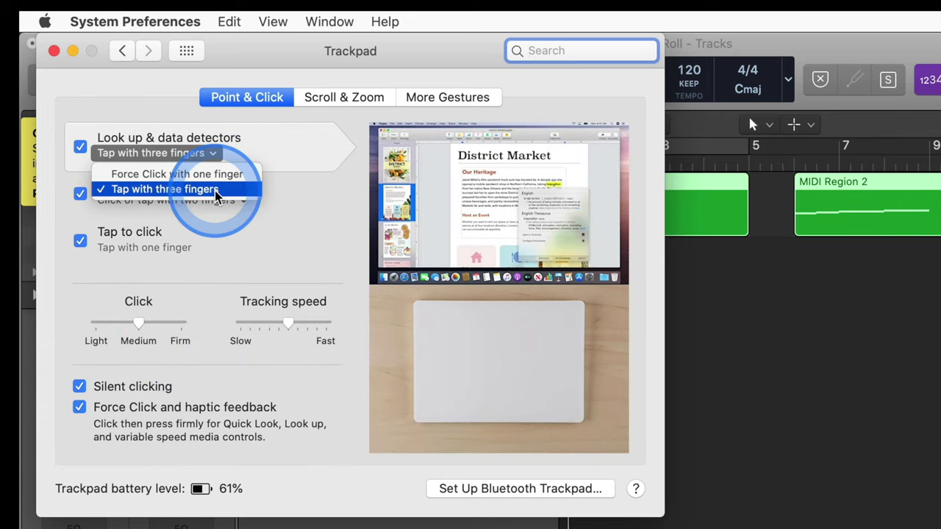
left_click(203, 279)
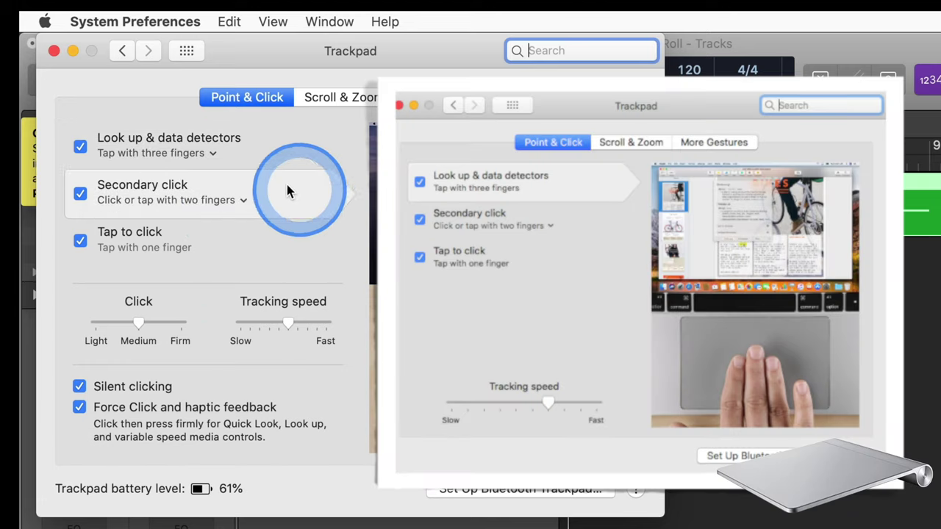
left_click(211, 153)
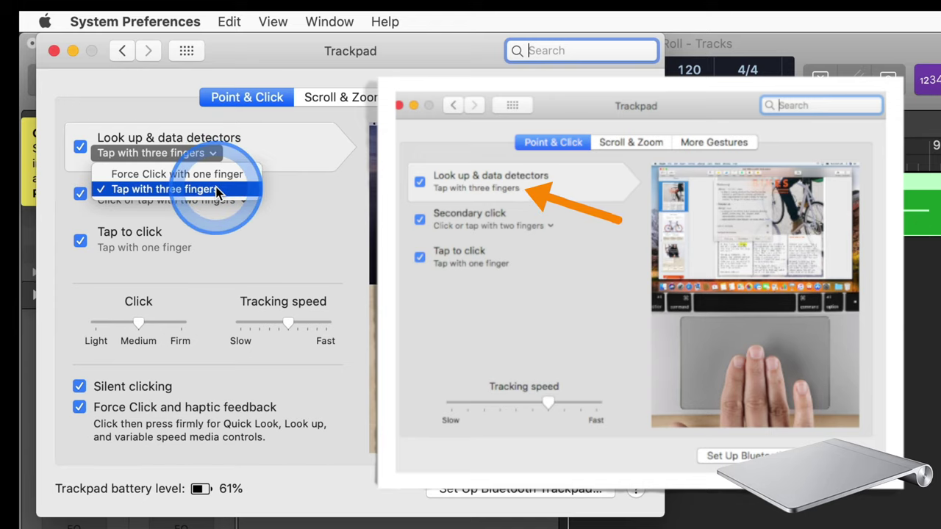
left_click(273, 207)
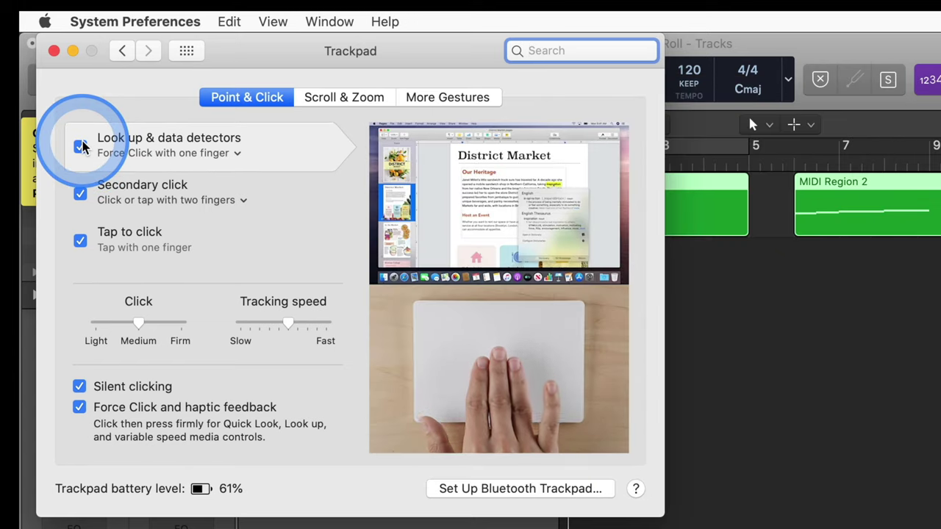
left_click(81, 146)
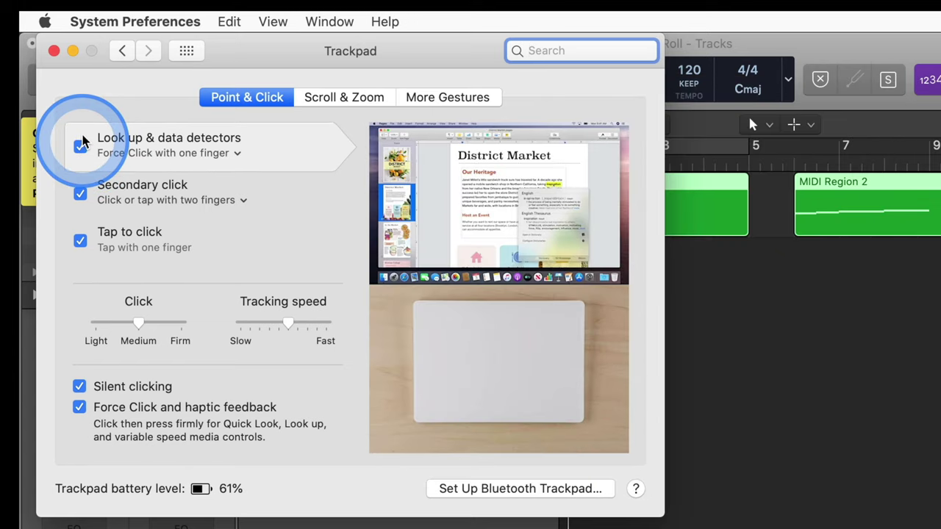
left_click(53, 51)
left_click(423, 339)
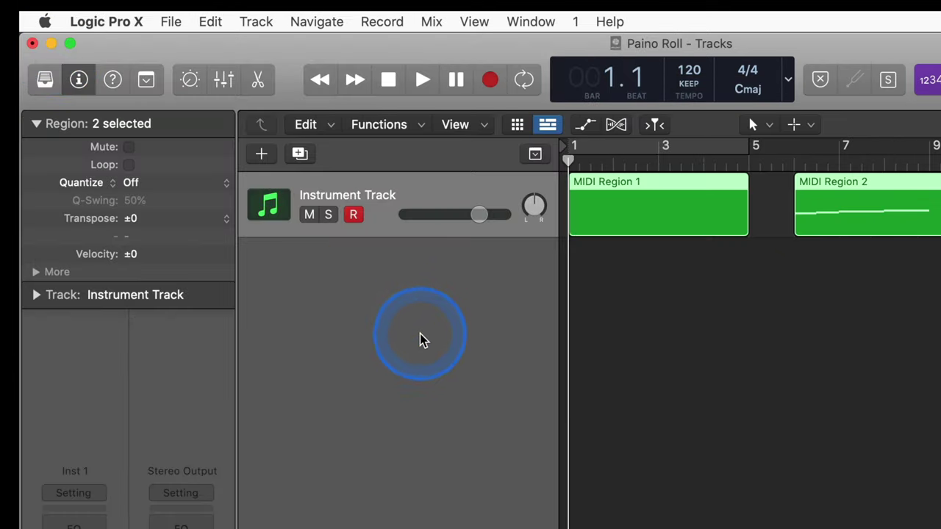
Step: Open Logic's General preferences at the Editing settings to review the Force Touch trackpad option
key("super+comma")
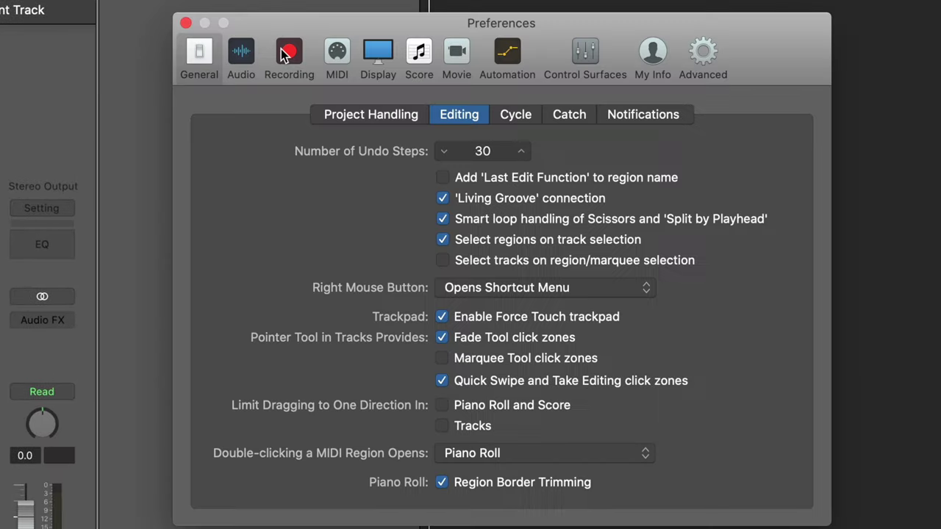
left_click(281, 50)
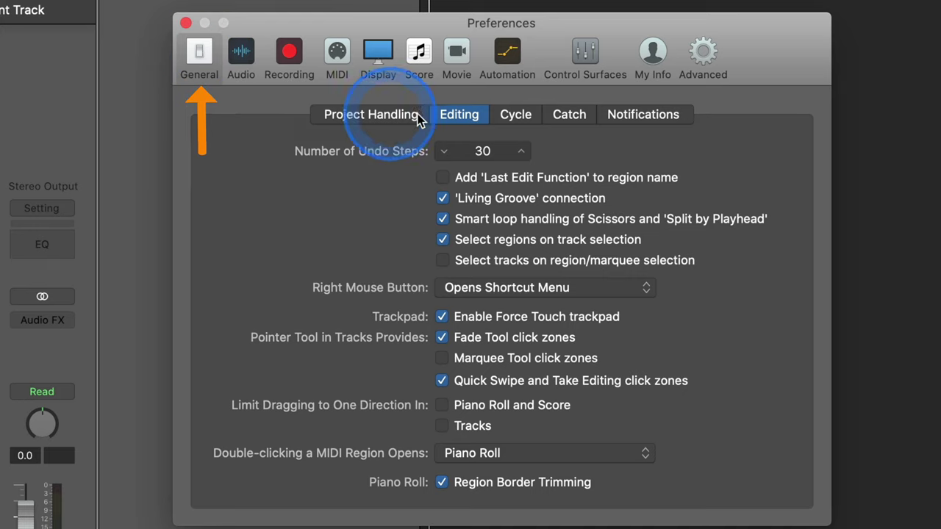
left_click(459, 118)
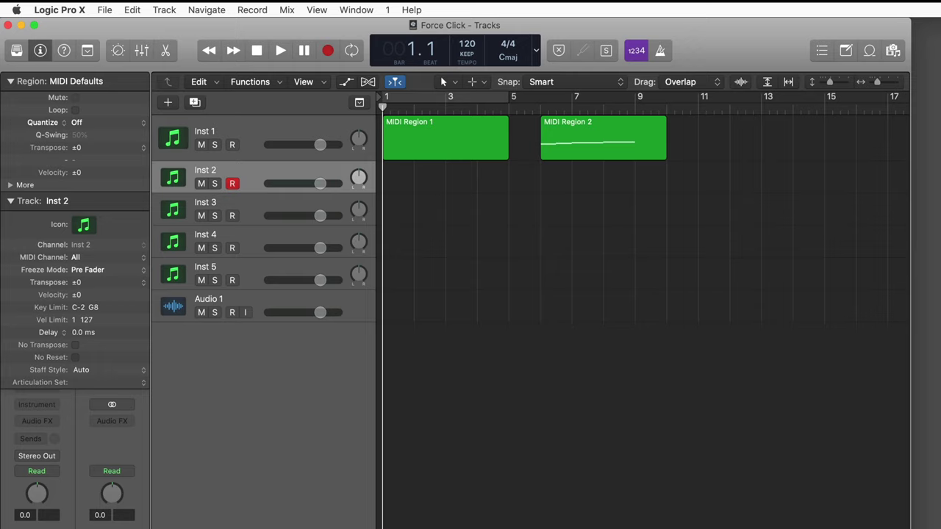
Step: Check the installed version in the About Logic Pro X window and close it
left_click(58, 10)
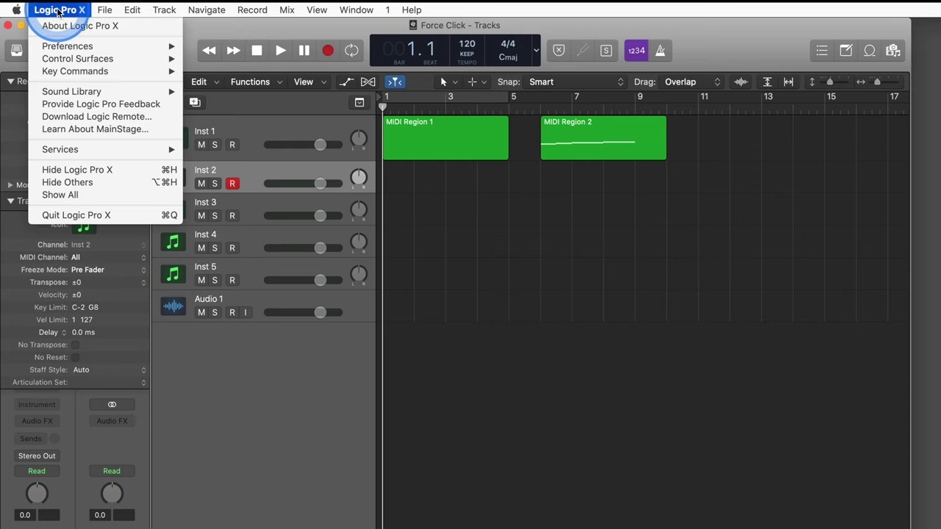
left_click(60, 26)
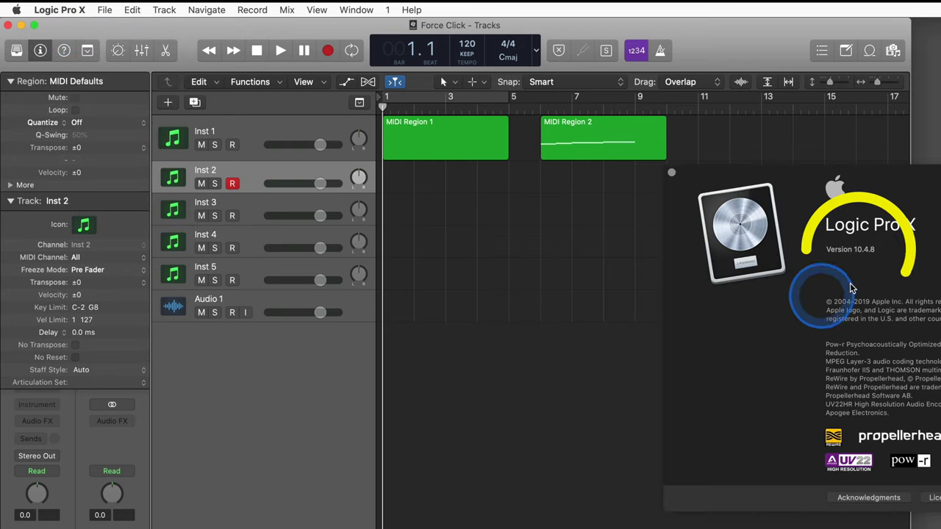
left_click(555, 315)
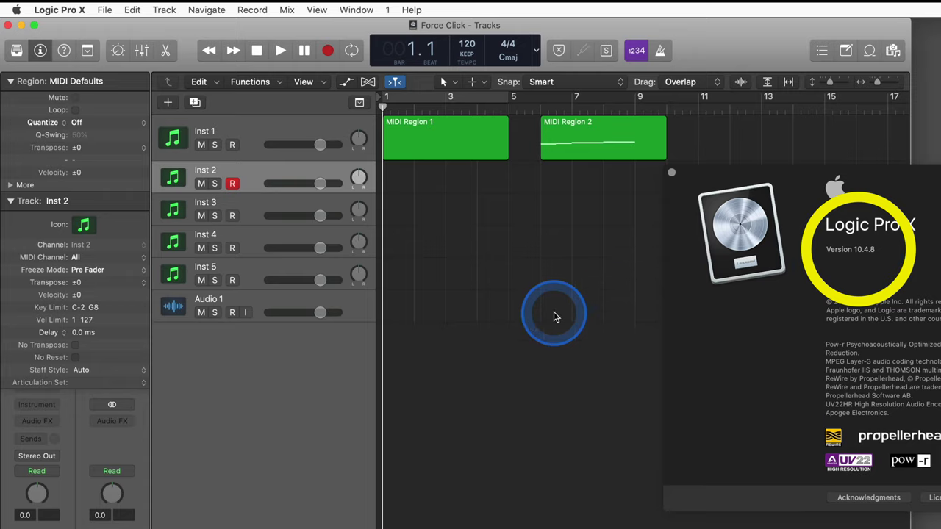
left_click(671, 173)
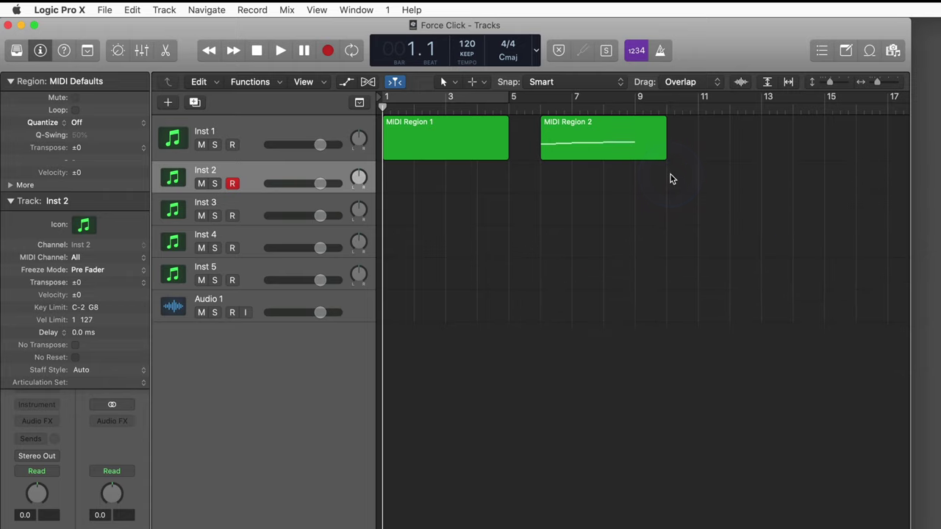
Step: Create empty one-bar MIDI regions at bars 3 and 10 on Inst 3, 7 and 14 on Inst 4, 13 on Inst 2 and 11 on Inst 5
left_click(616, 192)
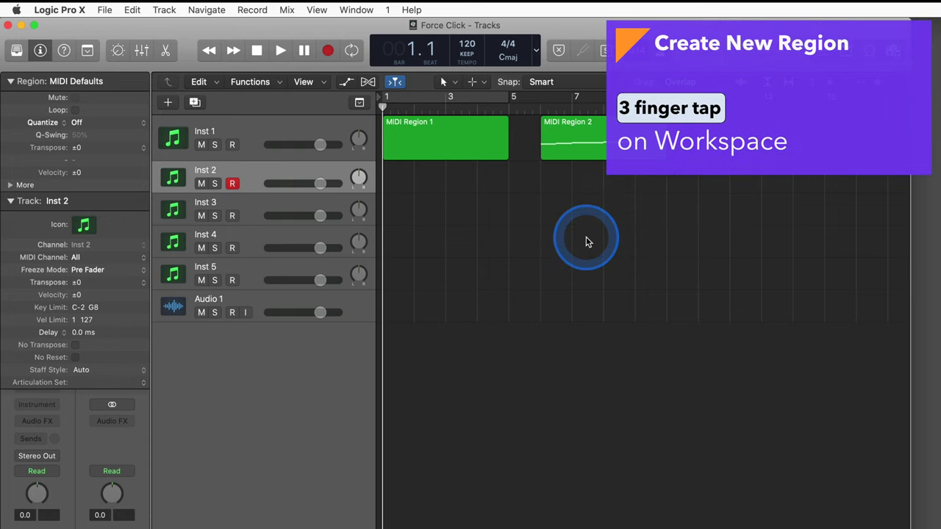
left_click(672, 212)
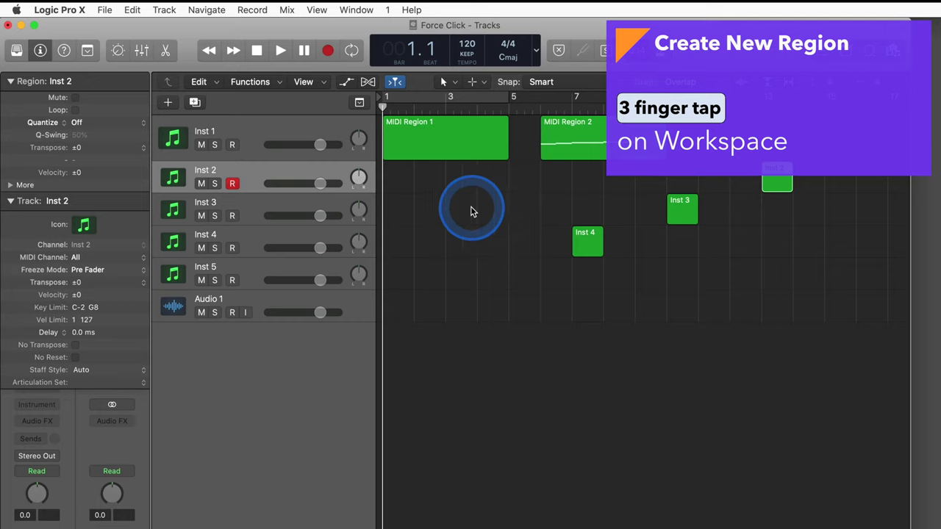
left_click(713, 273)
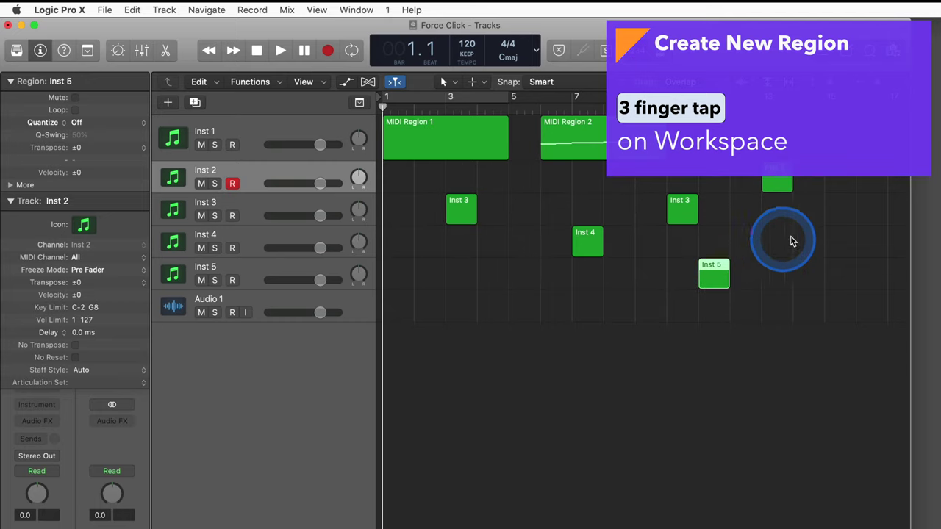
left_click(803, 240)
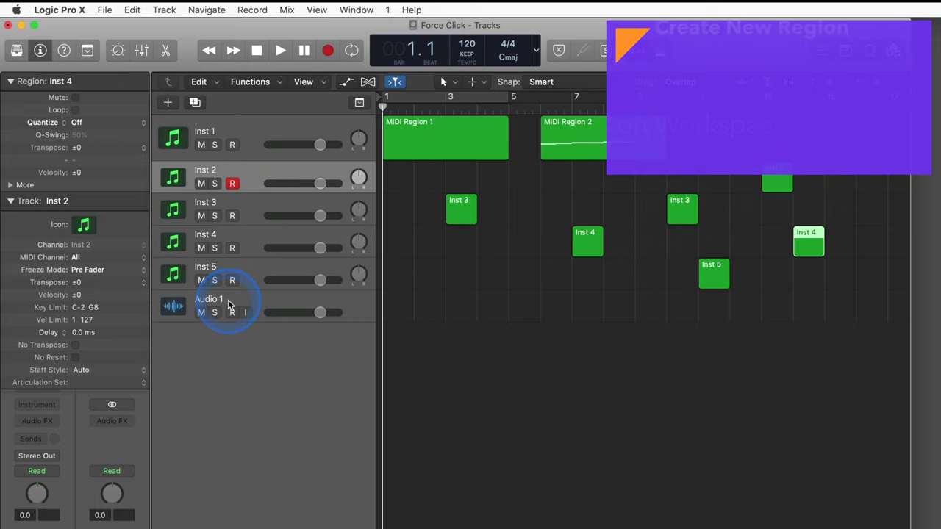
Step: Open the audio file import browser from empty space on the Audio 1 track and dismiss it without importing
left_click(491, 304)
key("f")
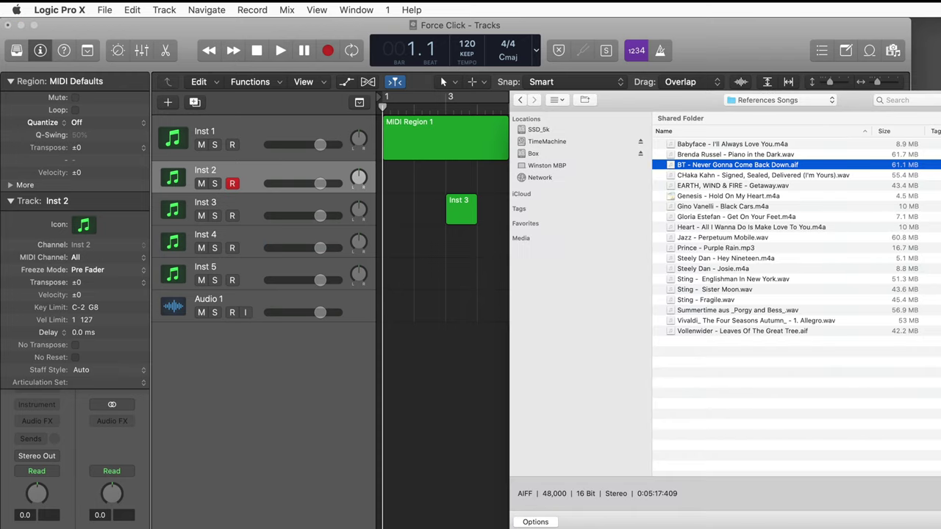
key("f")
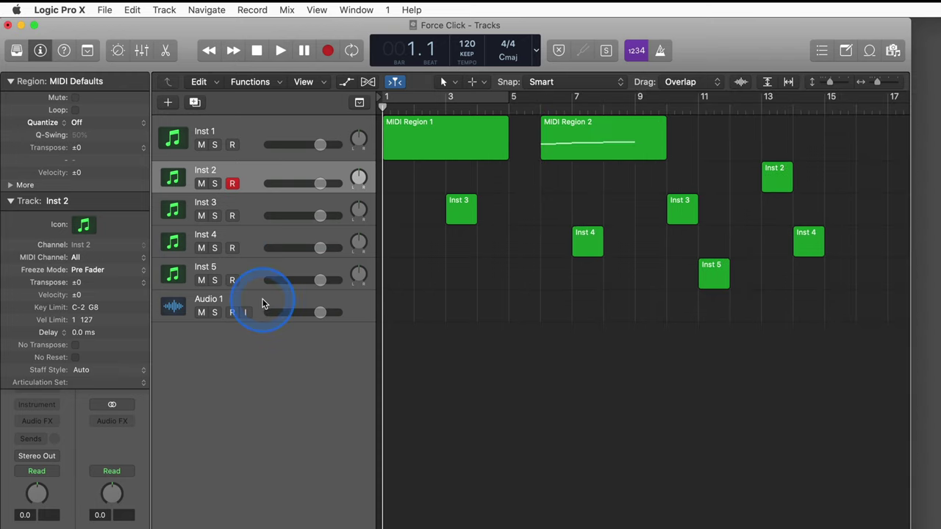
left_click(520, 369)
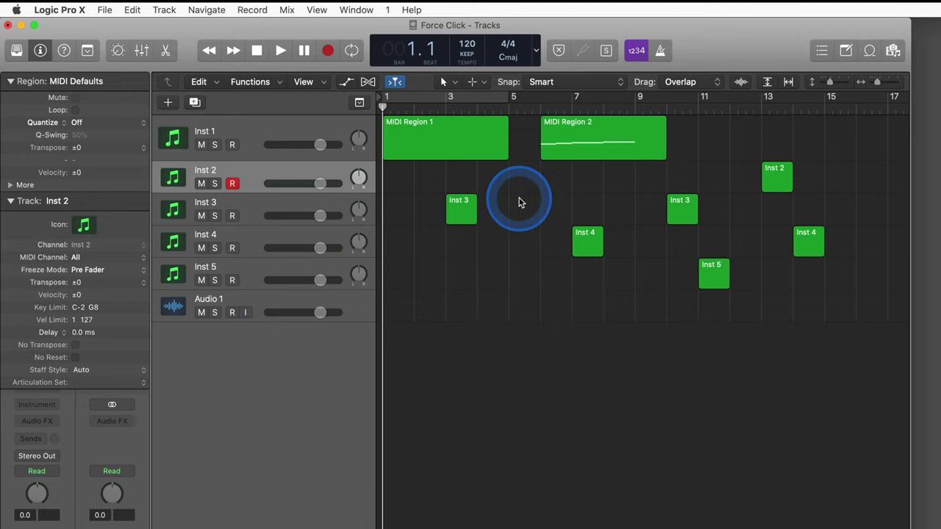
left_click(621, 208)
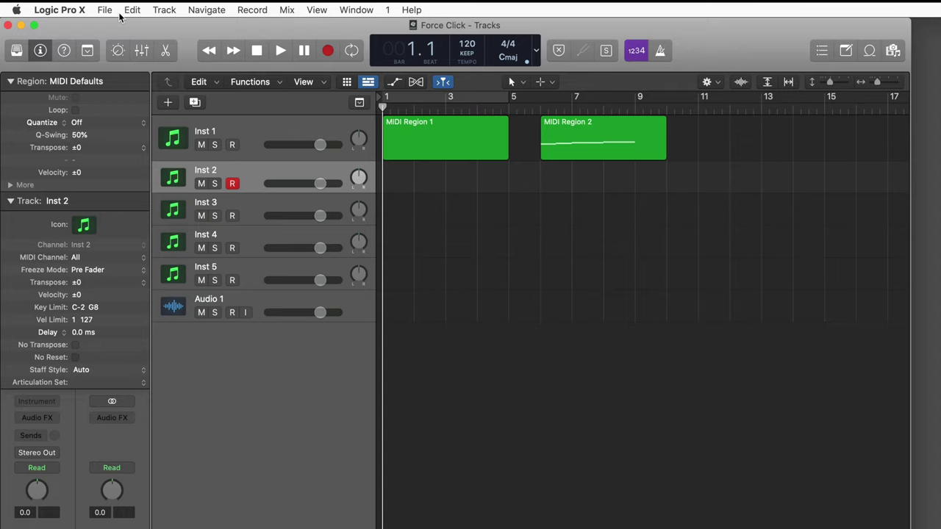
Step: Create an empty MIDI region on the Inst 3 track at the playhead, positioned at bar 5
left_click(232, 184)
left_click(247, 205)
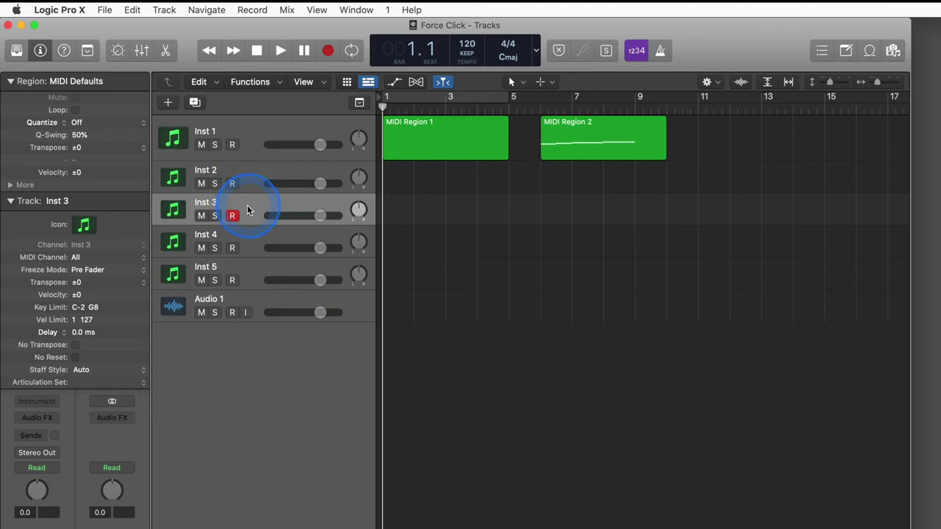
left_click(519, 114)
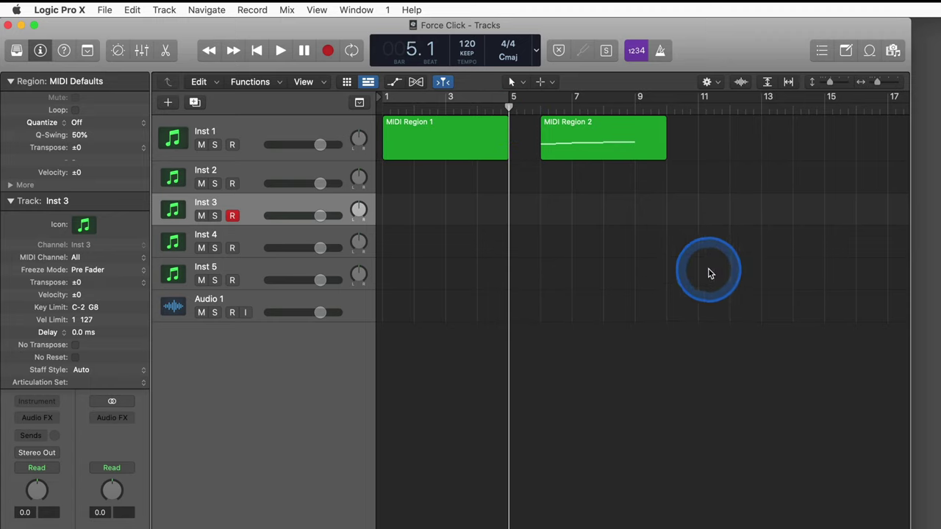
key("super+shift+n")
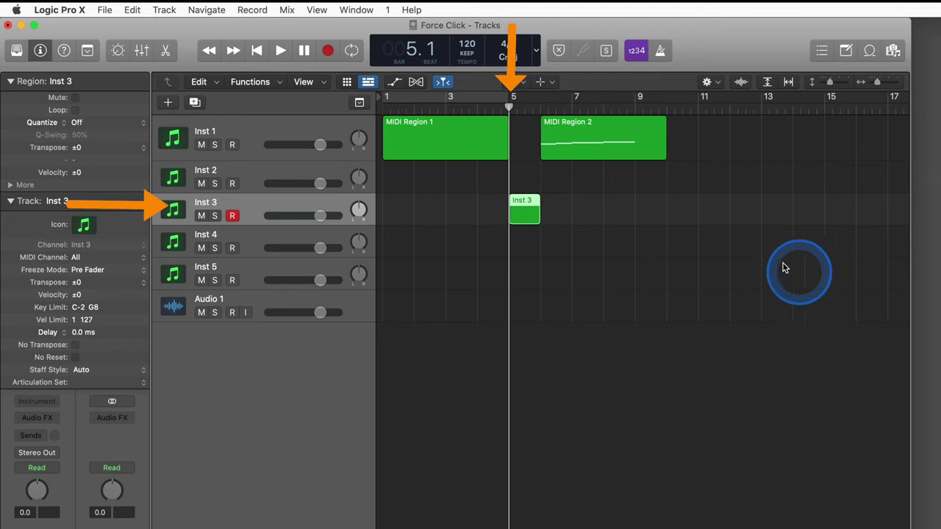
Step: Create empty MIDI regions on the Inst 4 track with the playhead at bar 8 and at bar 11
left_click(602, 106)
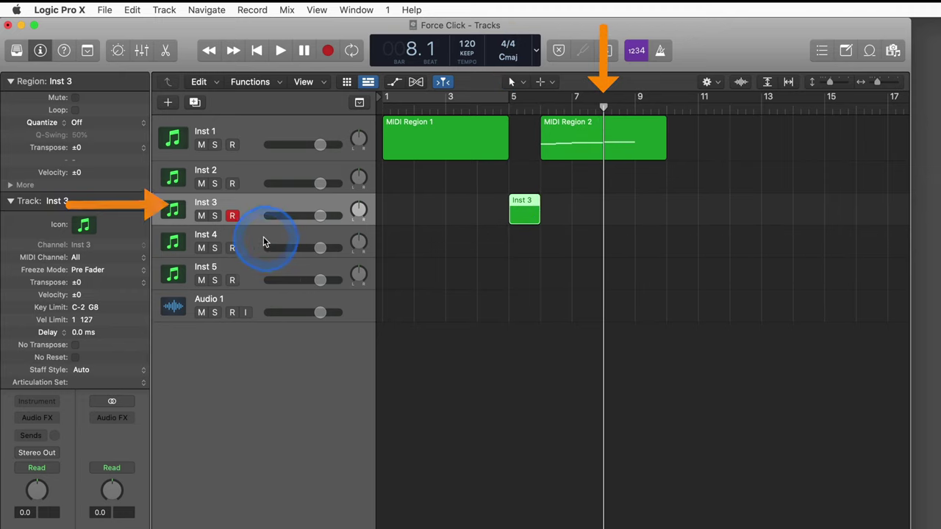
left_click(292, 245)
key("alt+super+n")
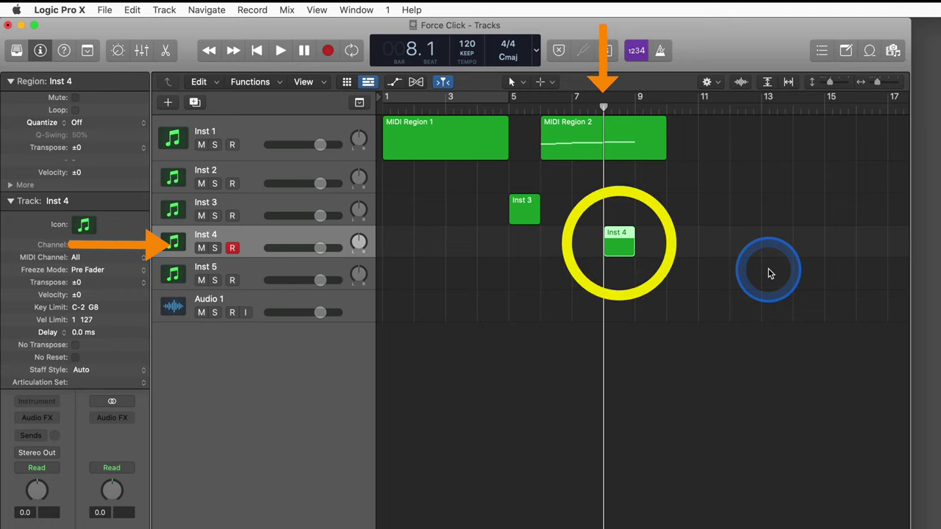
left_click(703, 105)
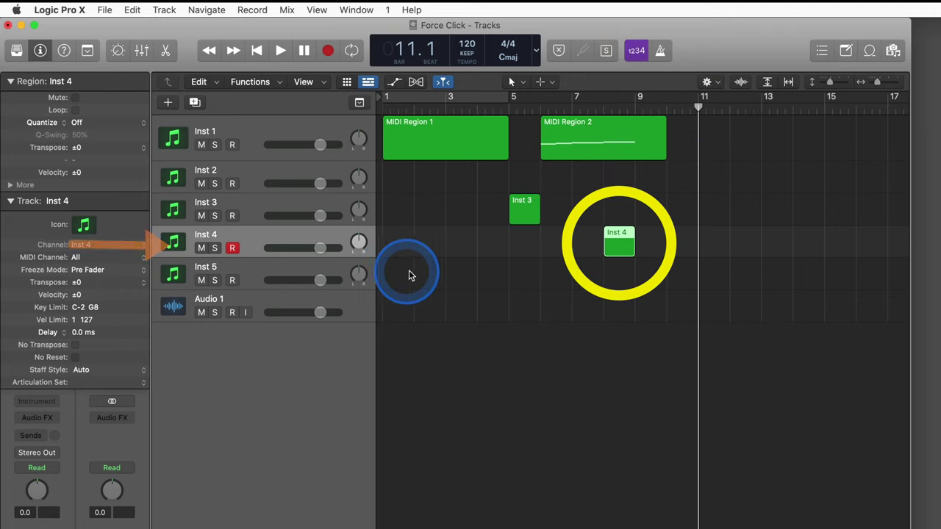
key("alt+super+n")
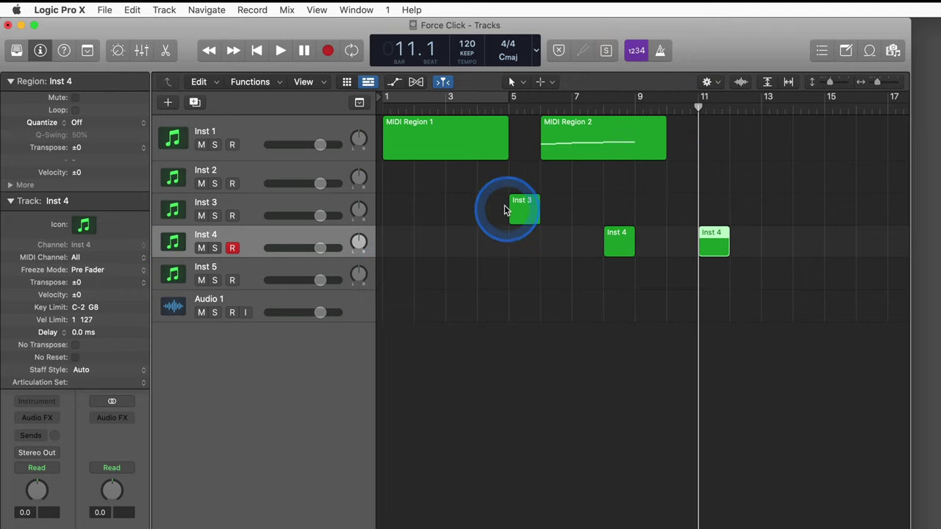
Step: Delete the three empty MIDI regions on the Inst 3 and Inst 4 tracks together
left_click_drag(494, 195, 750, 289)
key("Delete")
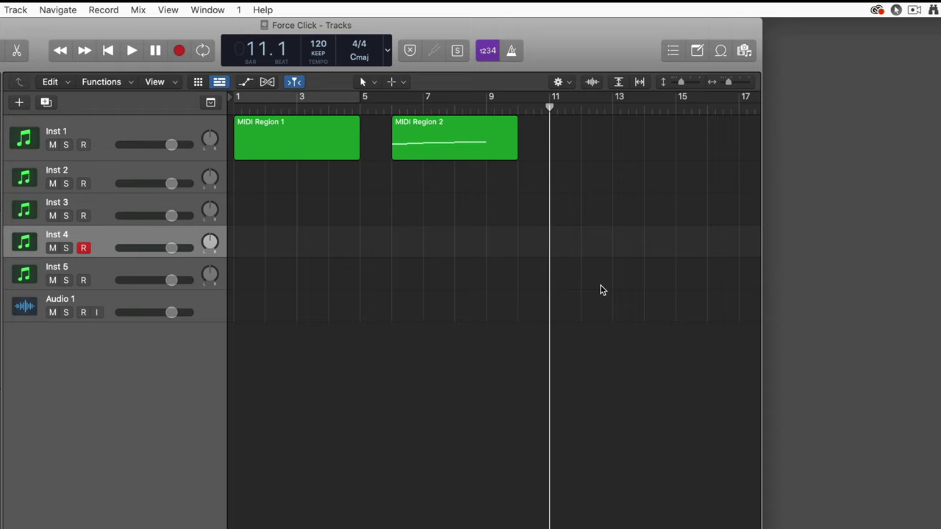
Step: Show the global tracks above the track list and toggle their visibility
left_click(193, 119)
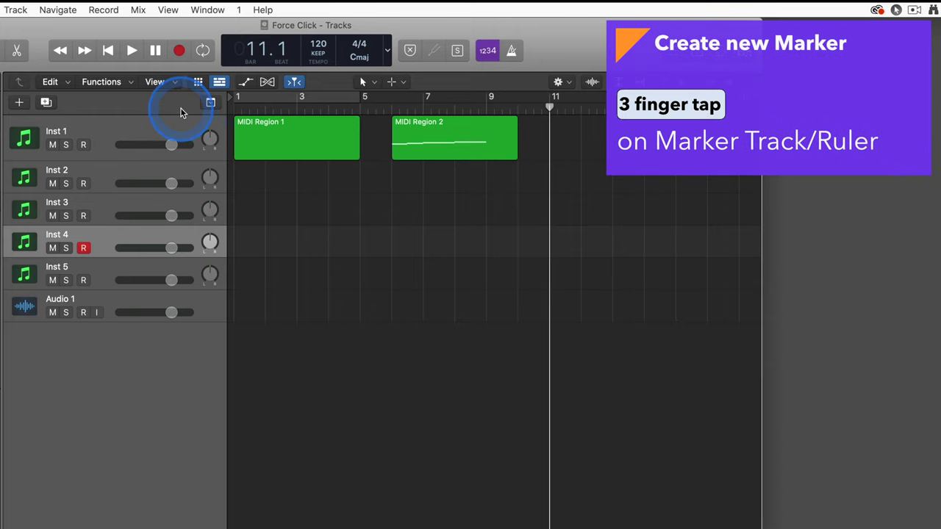
left_click(211, 102)
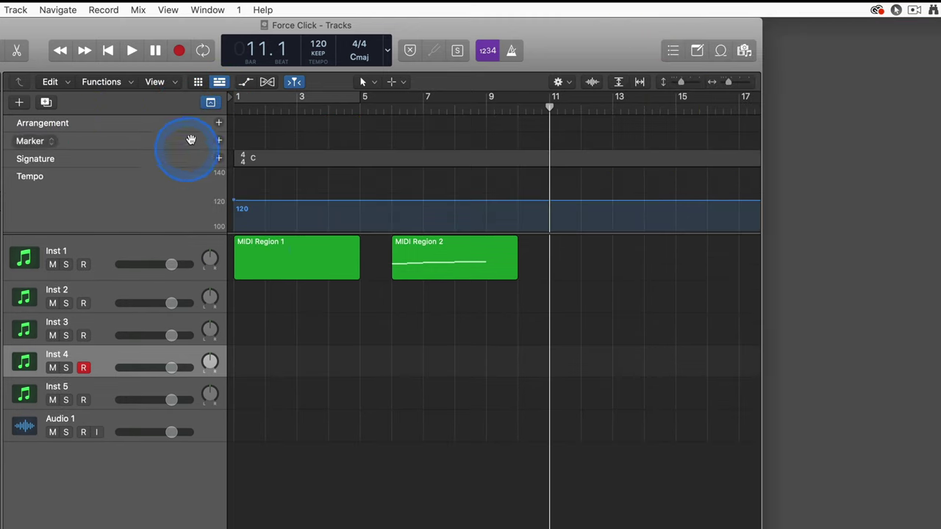
left_click(210, 102)
left_click(210, 102)
left_click(210, 102)
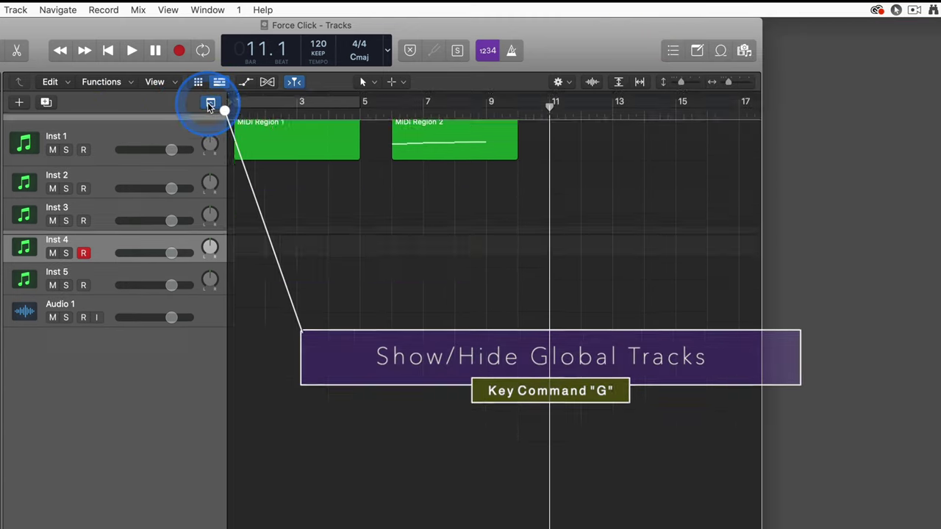
Step: Toggle all the global tracks on and off several times and leave them hidden
left_click(210, 103)
left_click(210, 103)
left_click(211, 102)
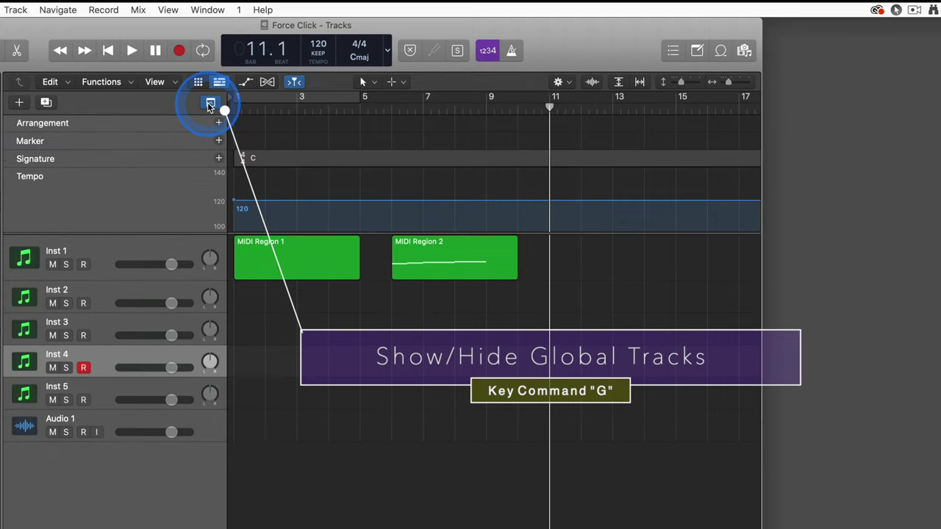
left_click(210, 104)
left_click(210, 103)
left_click(210, 104)
left_click(210, 103)
left_click(210, 104)
left_click(210, 104)
left_click(210, 104)
left_click(210, 103)
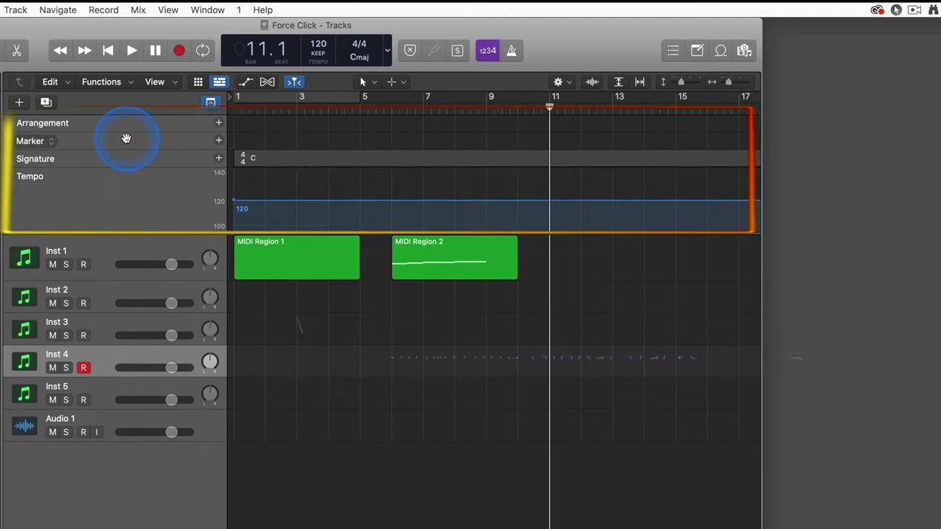
left_click(209, 103)
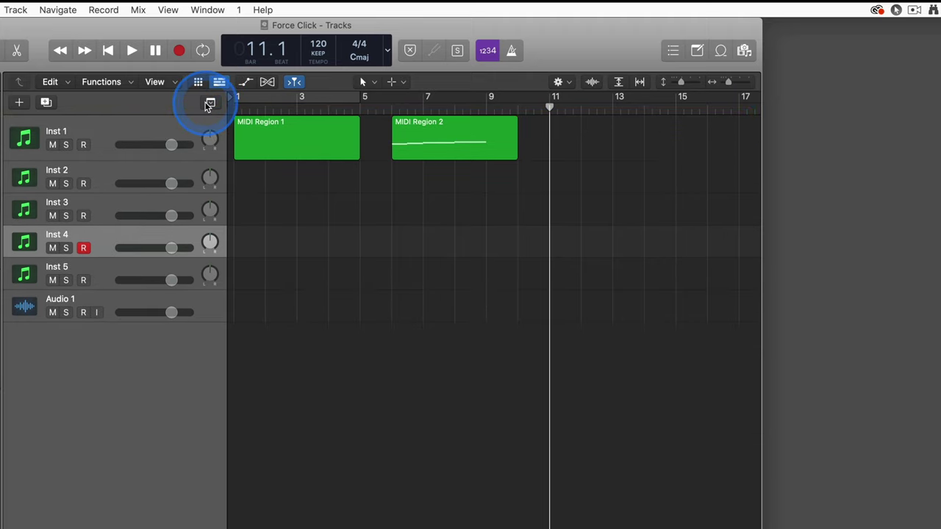
Step: Toggle the display of only the marker track several times and leave it showing above the track list
key("apostrophe")
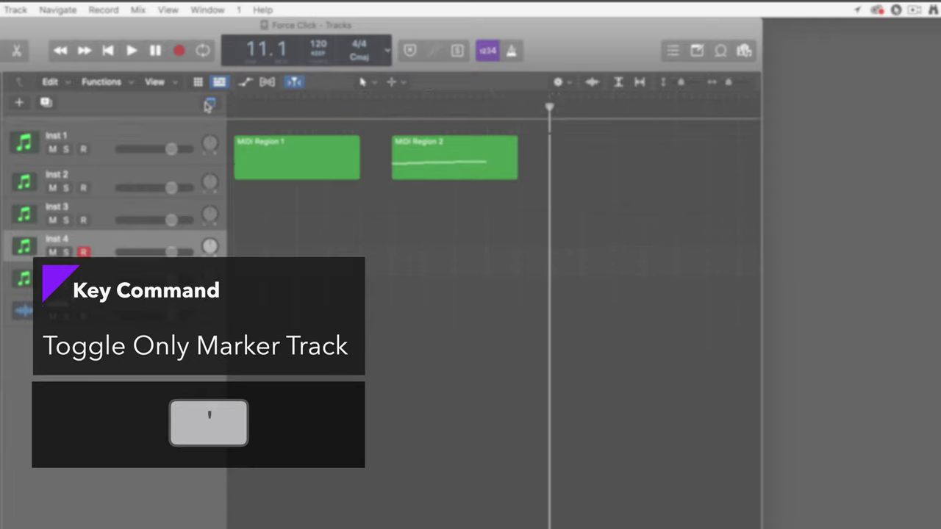
key("apostrophe")
key("apostrophe")
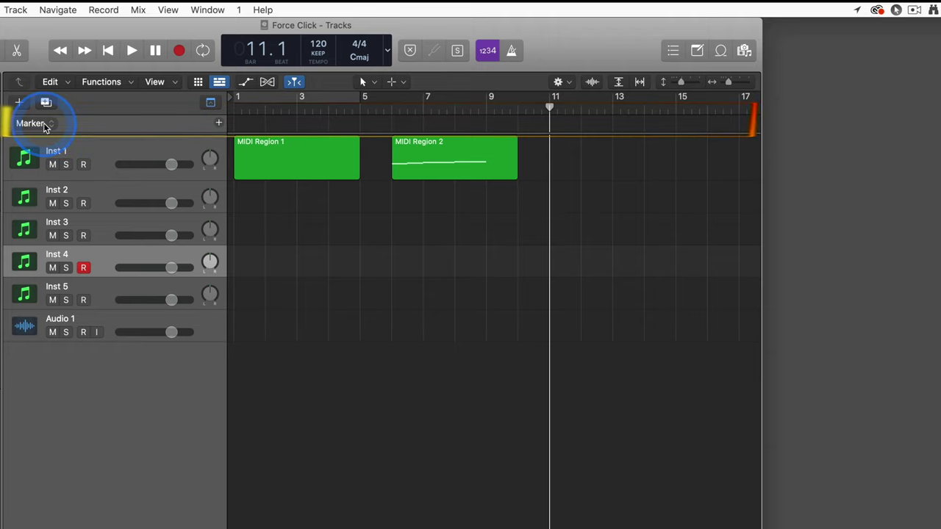
key("apostrophe")
key("apostrophe")
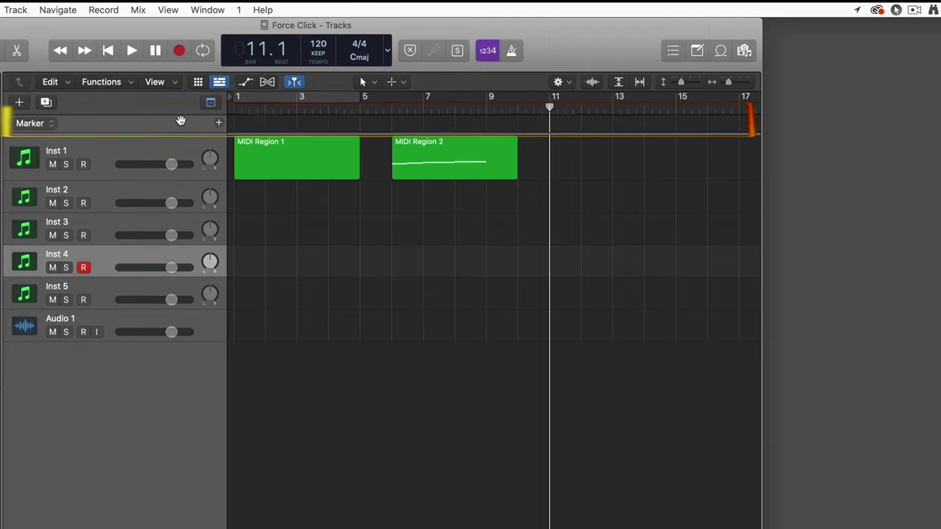
key("apostrophe")
key("apostrophe")
key("apostrophe")
key("apostrophe")
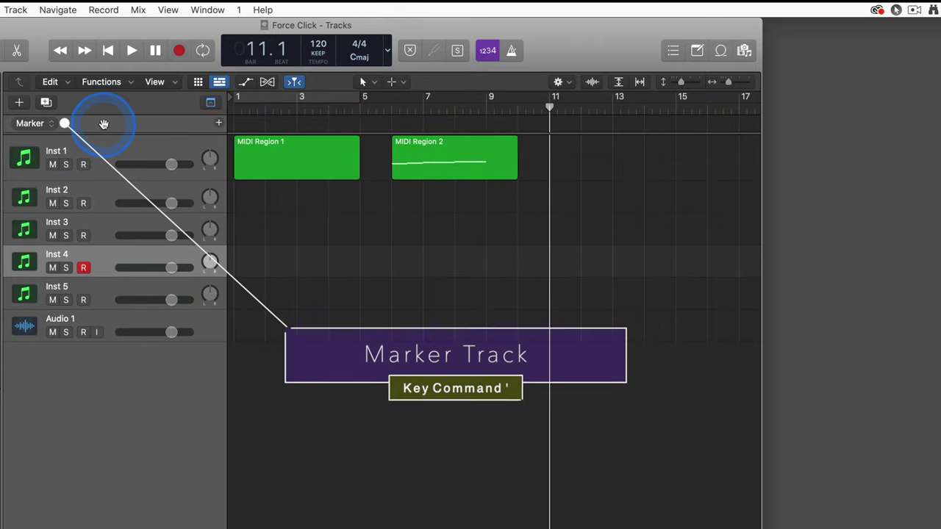
Step: Create new markers along the marker track, including at about bars 4, 7, 10.5 and 13.5
left_click(330, 127)
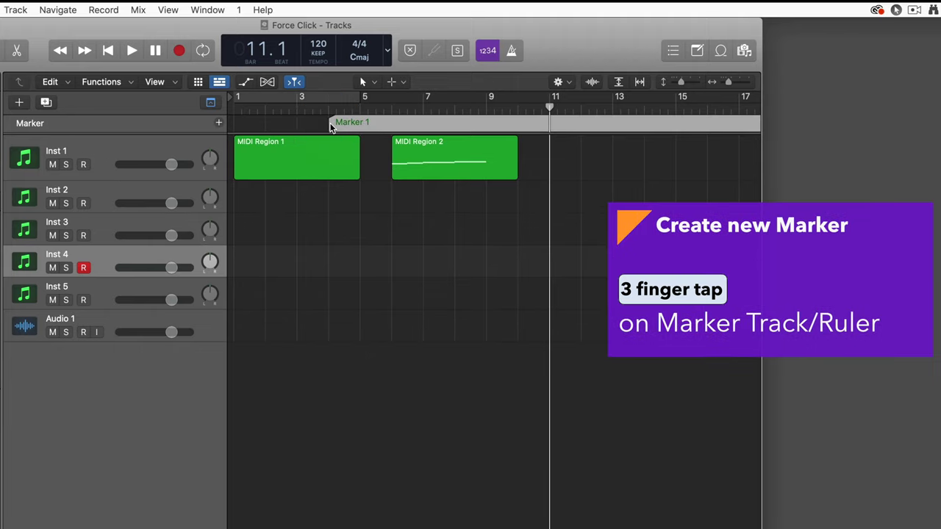
left_click(427, 124)
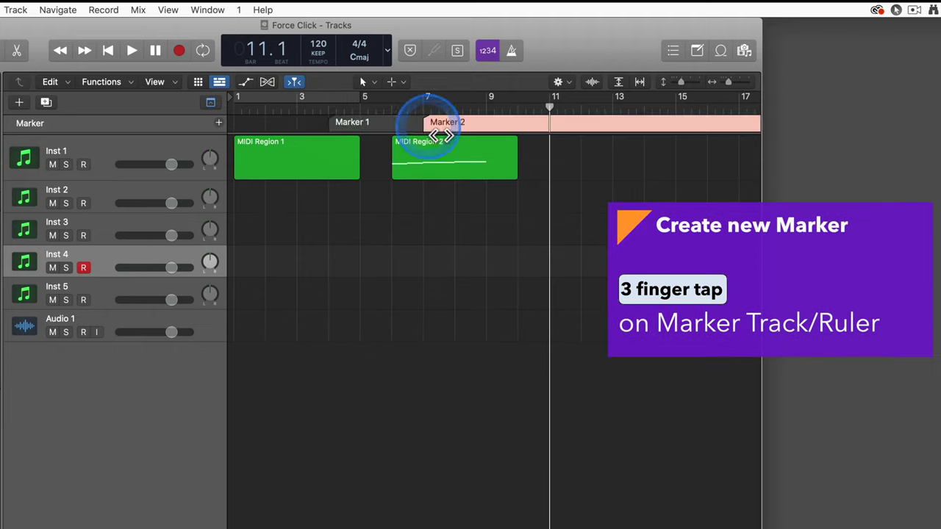
left_click(548, 125)
left_click(632, 125)
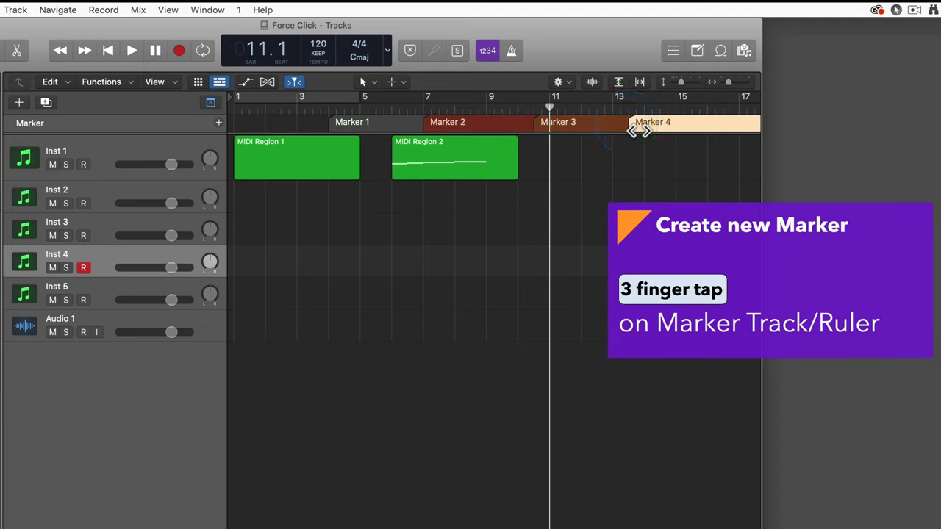
left_click(276, 123)
Step: Undo the creation of all the new markers
key("super+z")
key("super+z")
key("super+z")
key("super+z")
key("super+z")
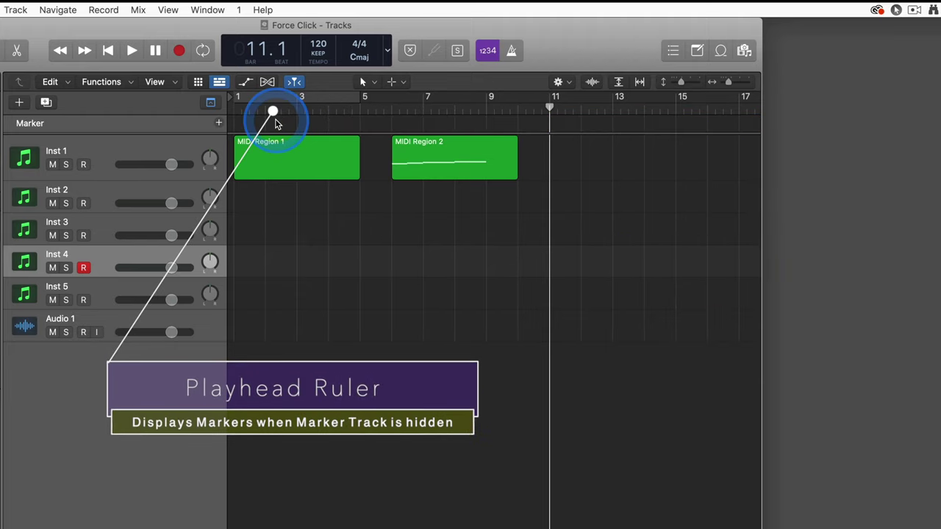
Step: Hide the marker track and create four markers directly in the playhead ruler, at about bars 4, 7, 9 and 15
key("g")
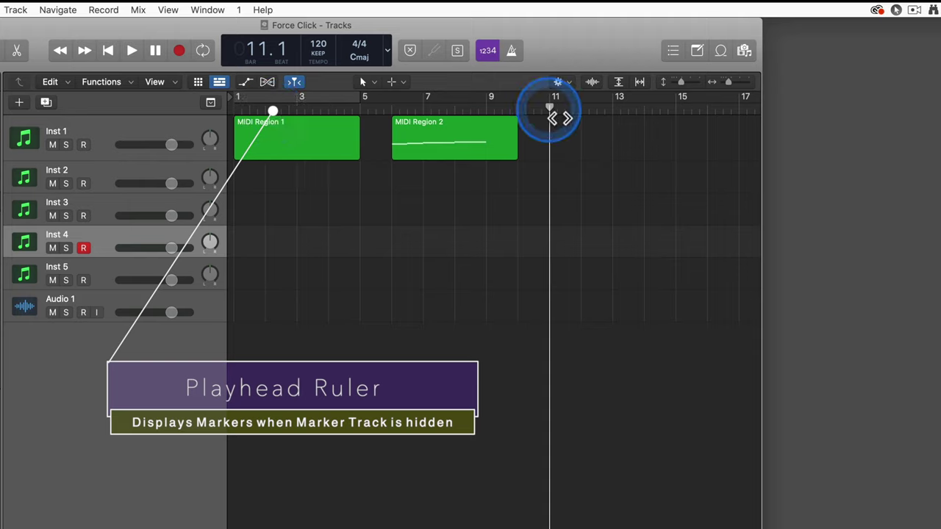
key("super+shift+z")
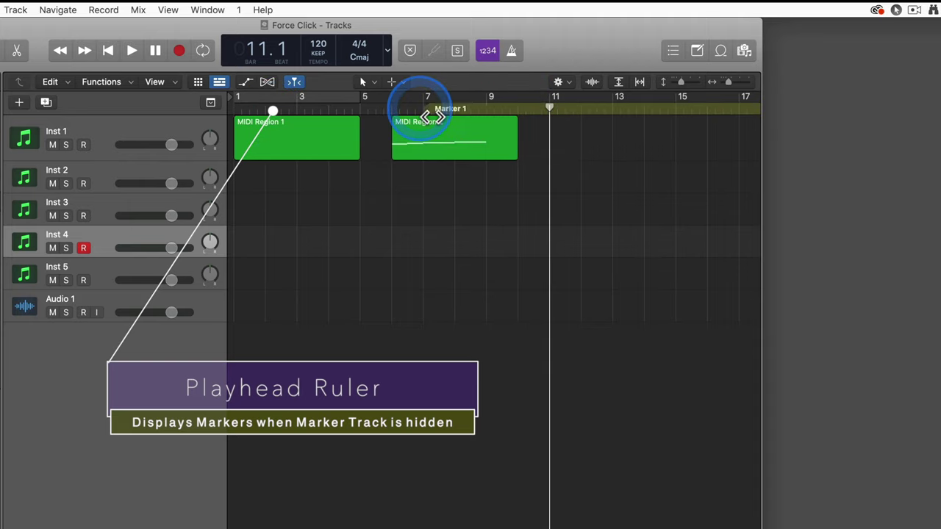
key("super+shift+z")
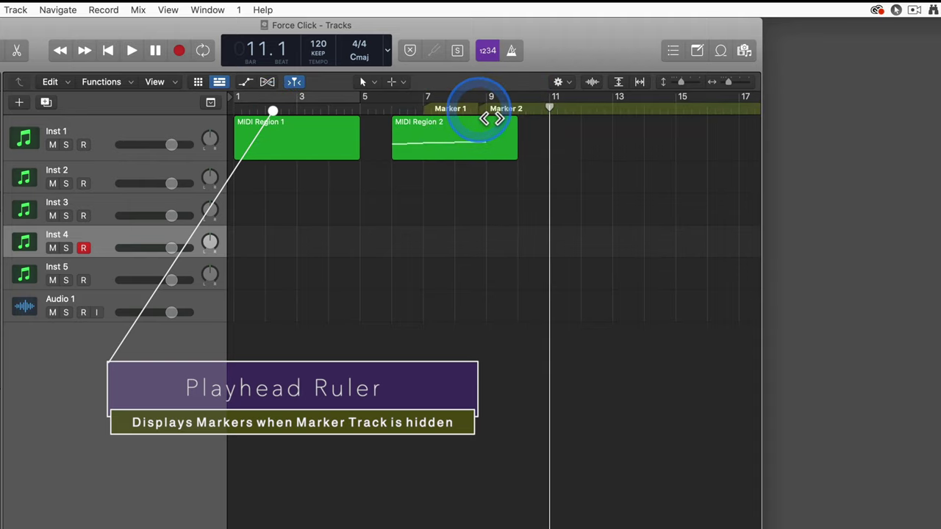
left_click(685, 110)
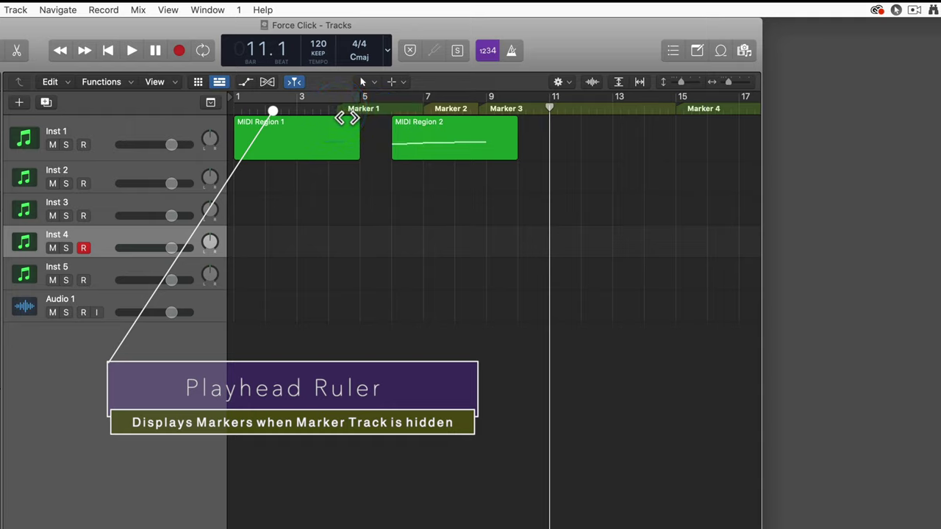
Step: Toggle the marker track's display to compare the markers in the ruler and in the track, and leave it showing
left_click(346, 117)
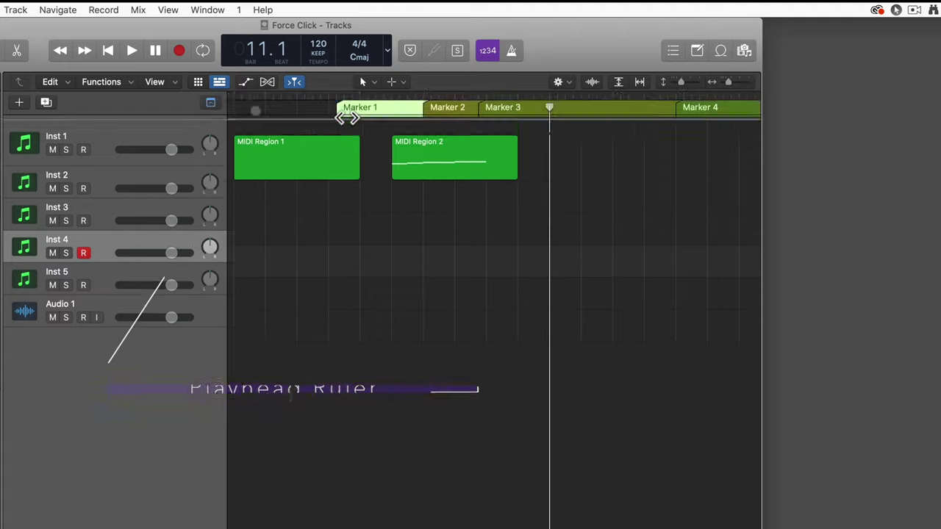
left_click(345, 117)
left_click(346, 117)
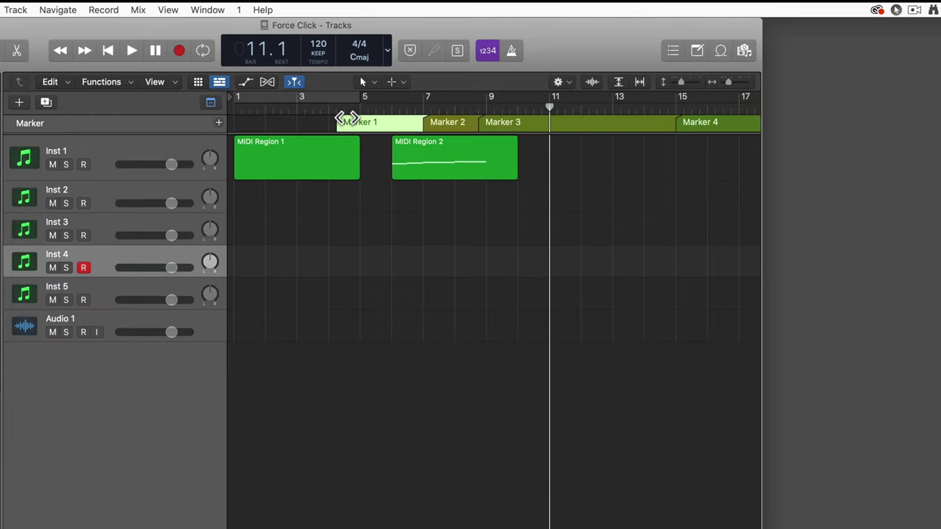
left_click(345, 118)
left_click(346, 117)
left_click(346, 117)
left_click(346, 117)
Step: Delete all four markers from the marker track and hide the track
left_click(419, 120)
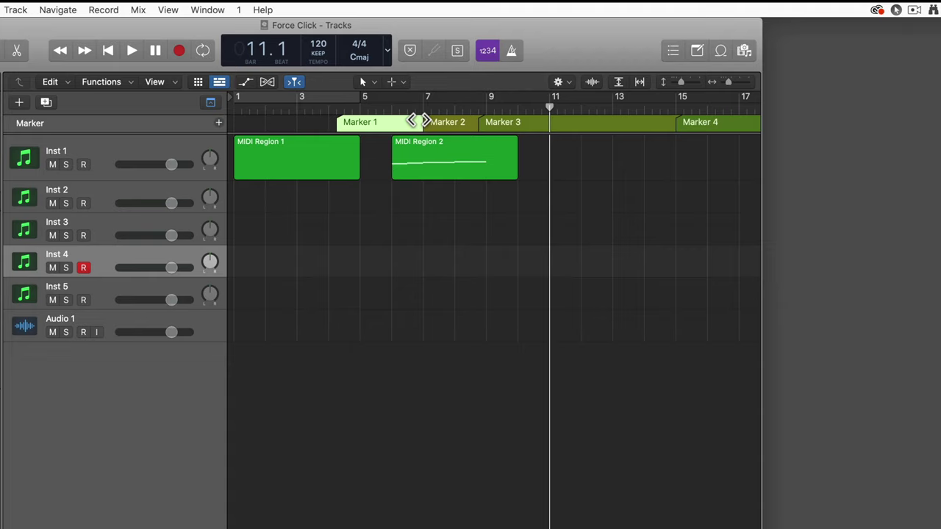
left_click(405, 115)
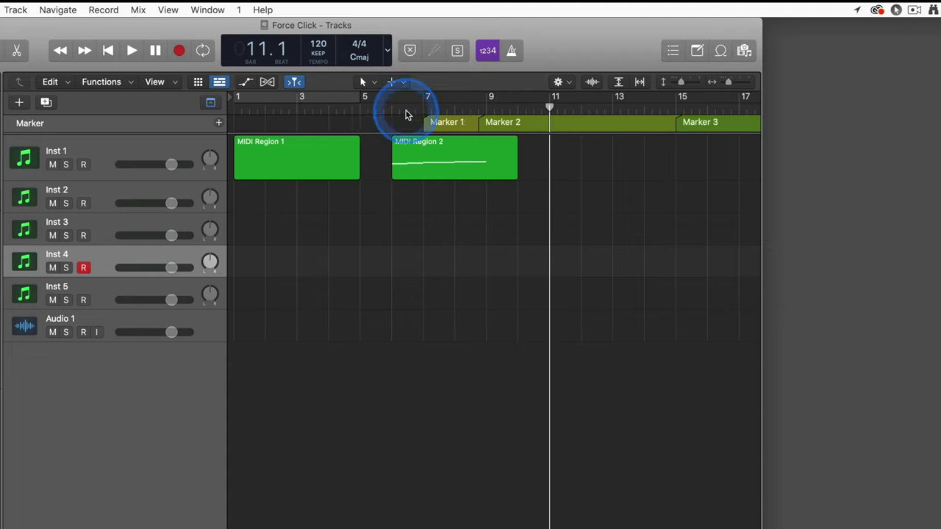
left_click(418, 119)
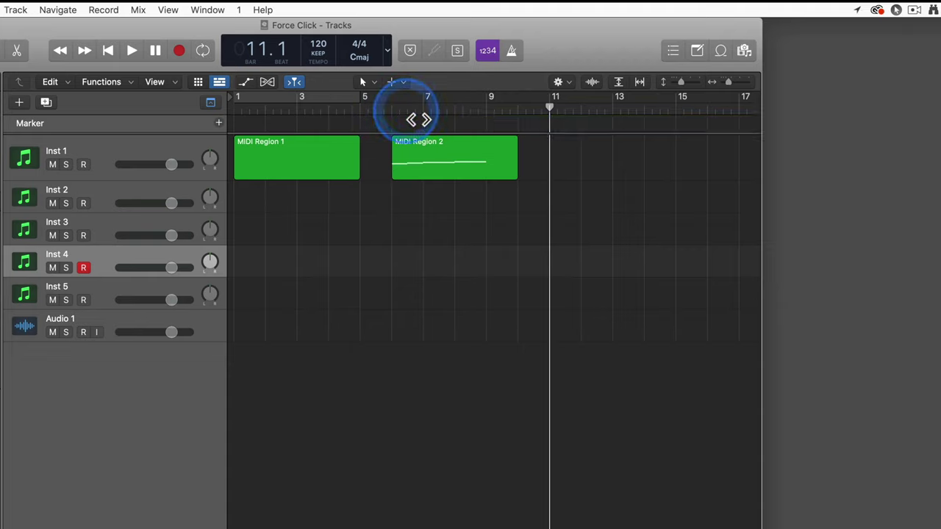
key("g")
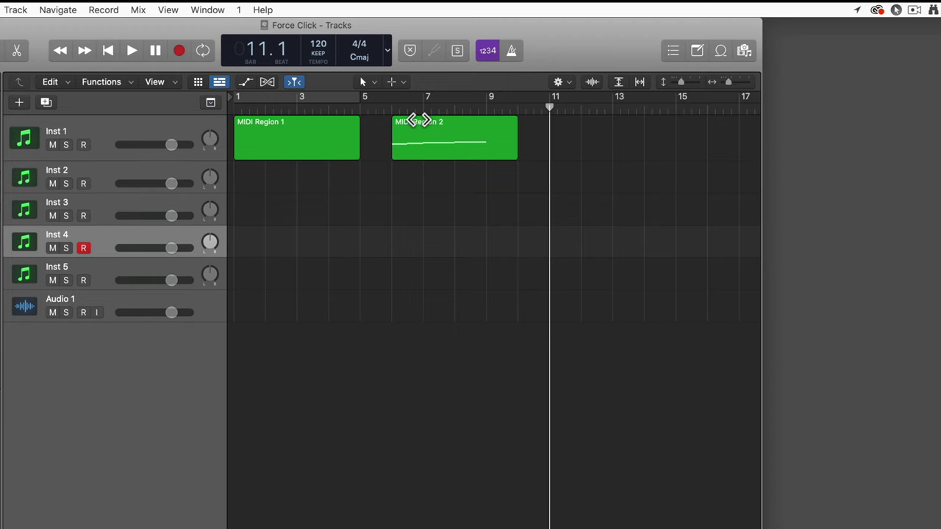
Step: Open MIDI Region 1 in the Piano Roll, add an F#3 note in bar 1 and an E3 note in bar 2, and move the E3 one beat later
left_click(276, 142)
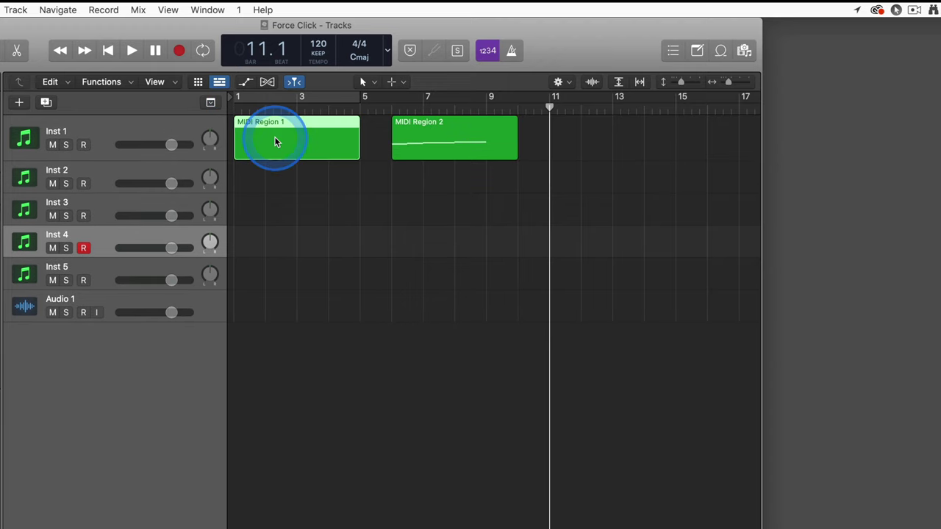
double_click(275, 141)
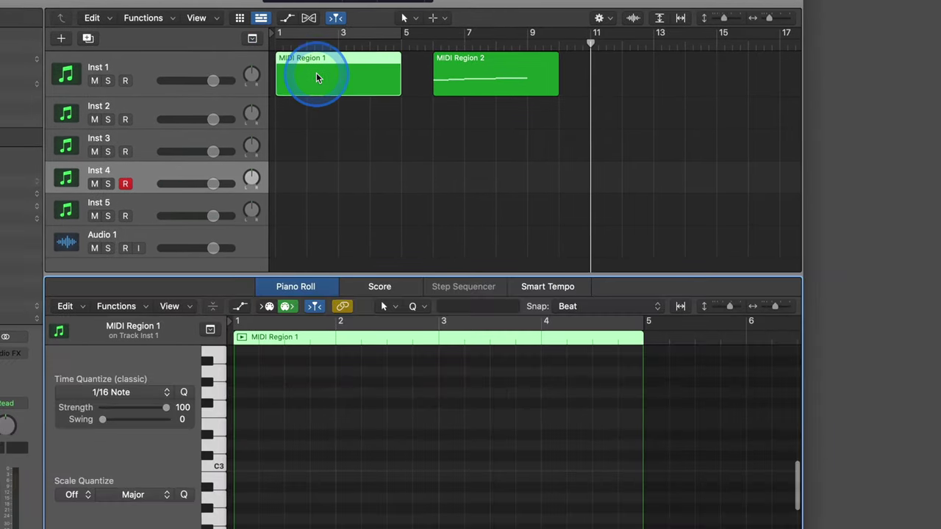
double_click(308, 403)
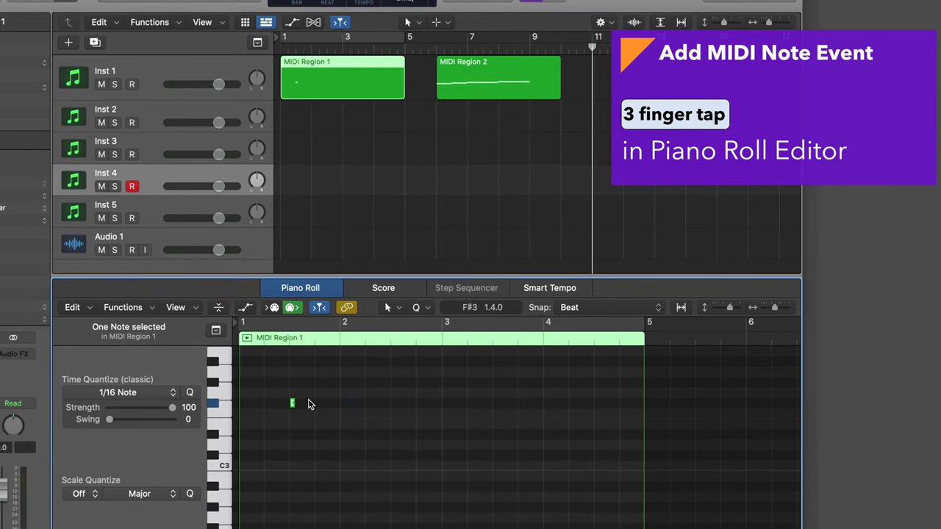
double_click(369, 424)
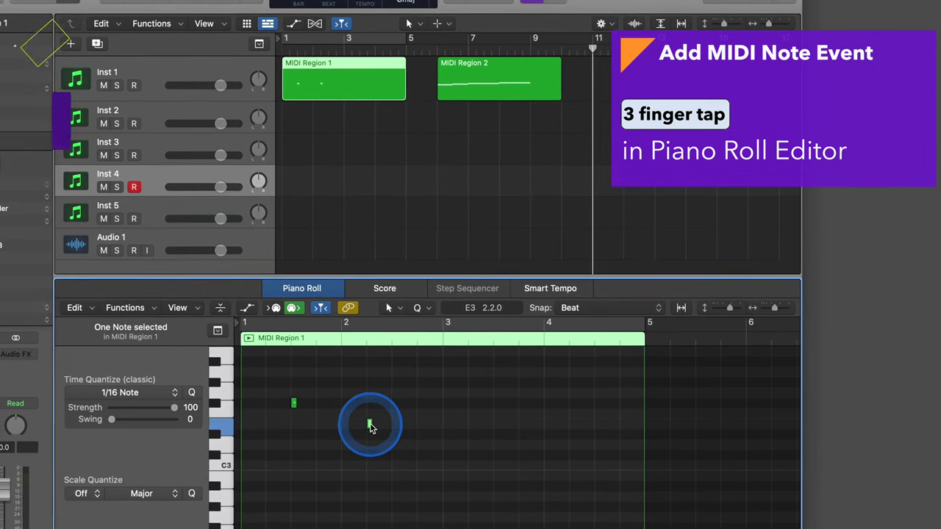
left_click_drag(371, 427, 394, 427)
Step: Add short notes at F3 near the end of bar 2, B2 near the end of bar 1, and D#3 on beat 2 of bar 3
double_click(443, 414)
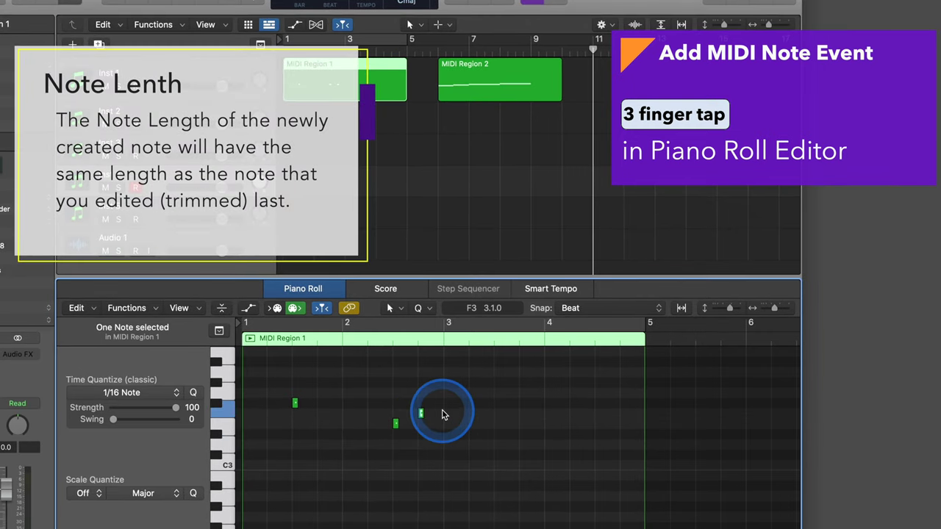
double_click(341, 473)
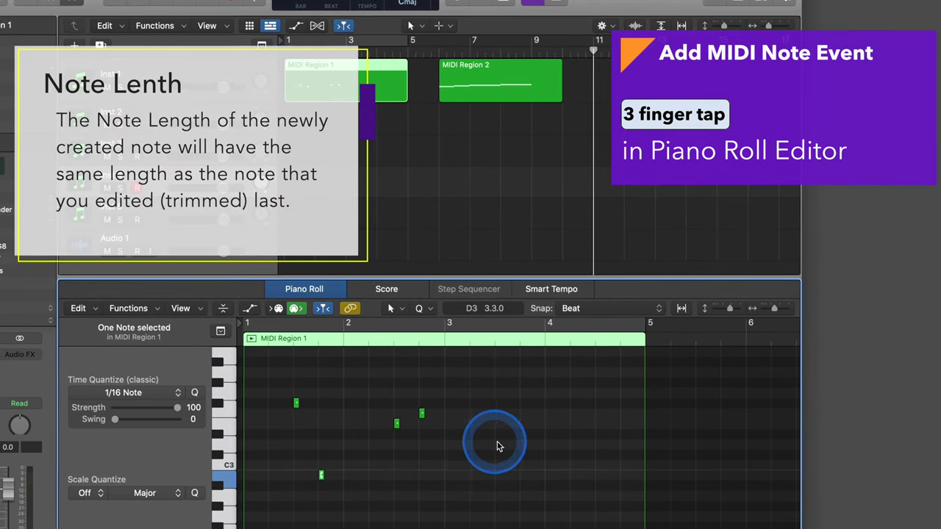
double_click(475, 439)
Step: Lengthen the D#3 note in bar 3 to about one beat
scroll(474, 440, "up", 5)
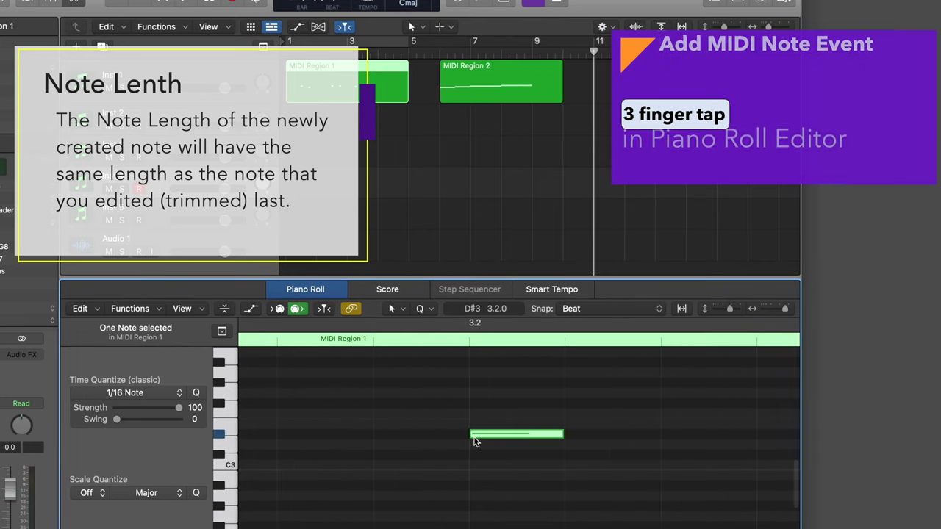
left_click_drag(582, 437, 730, 441)
scroll(735, 439, "down", 5)
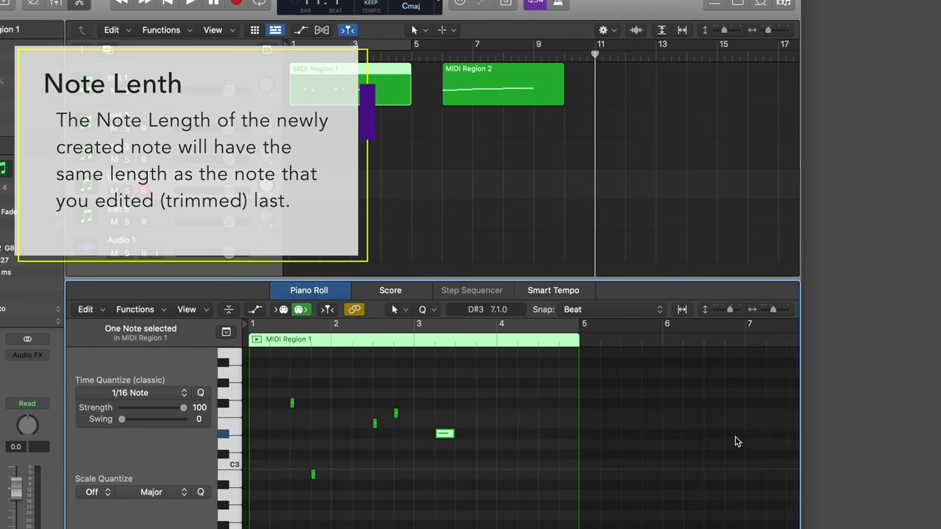
Step: Add longer notes at A2, B2 and G3 in bar 2, F#3 in bar 3, and E3 in bar 1
left_click(367, 494)
left_click(408, 474)
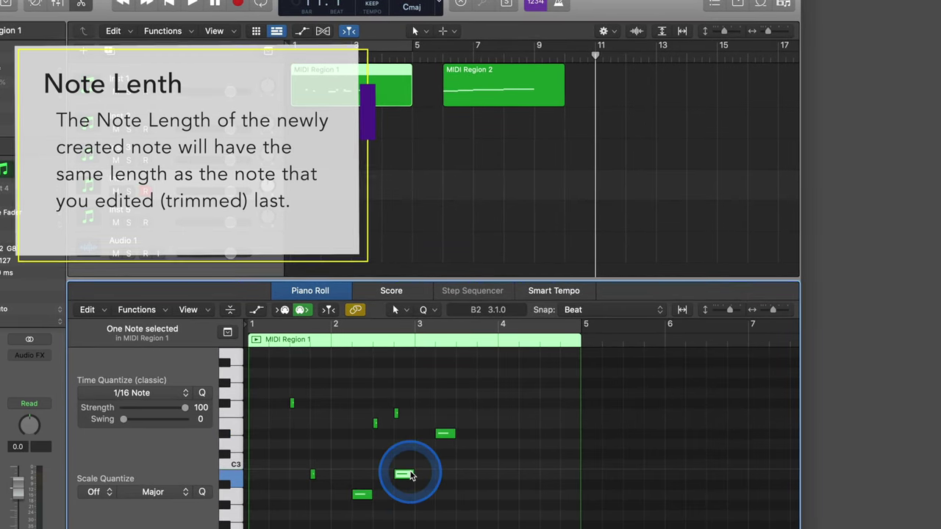
left_click(487, 402)
left_click(341, 395)
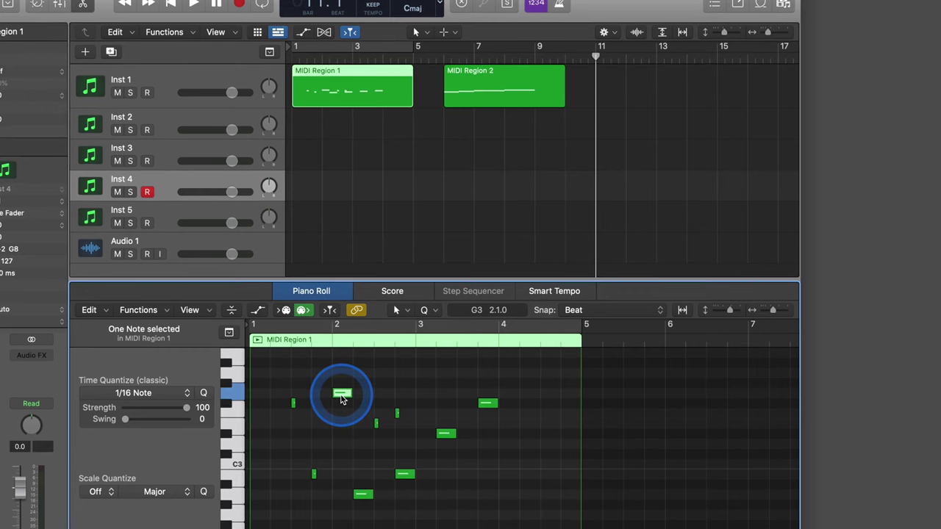
left_click(302, 424)
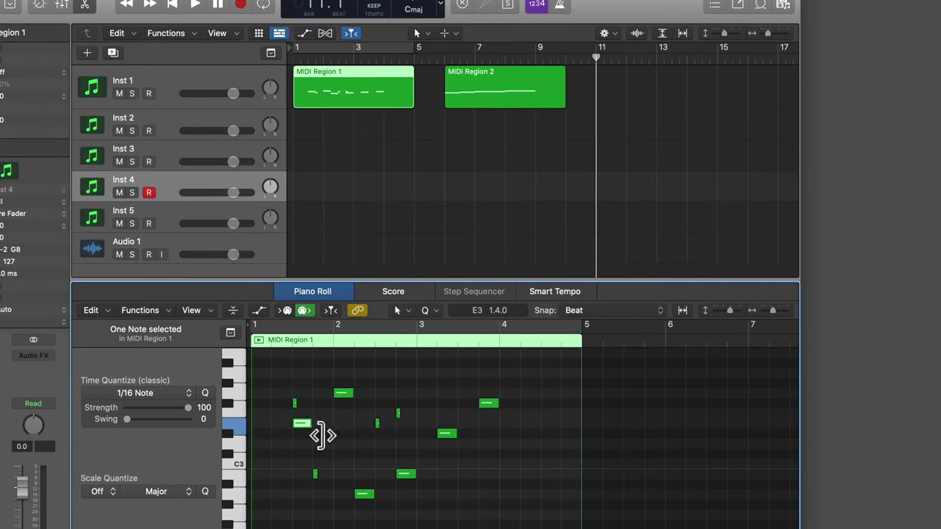
Step: Delete the long E3 note in bar 1, the G3 note in bar 2, and the F#3 and D#3 notes in bar 3
left_click(302, 425)
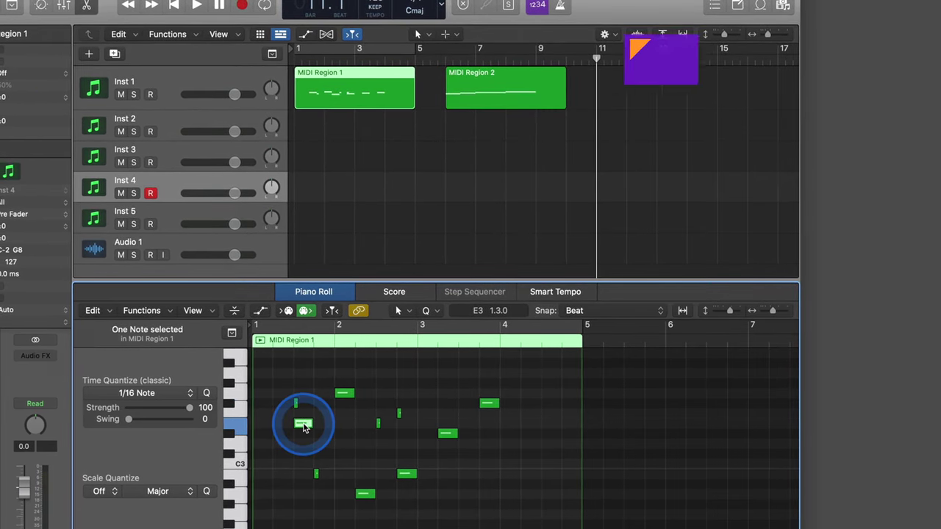
left_click(303, 425)
left_click(343, 402)
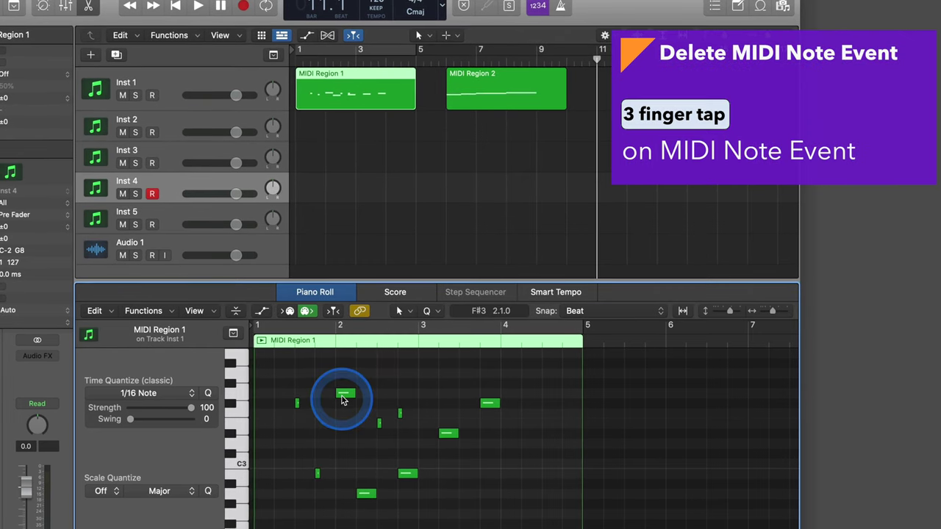
left_click(489, 404)
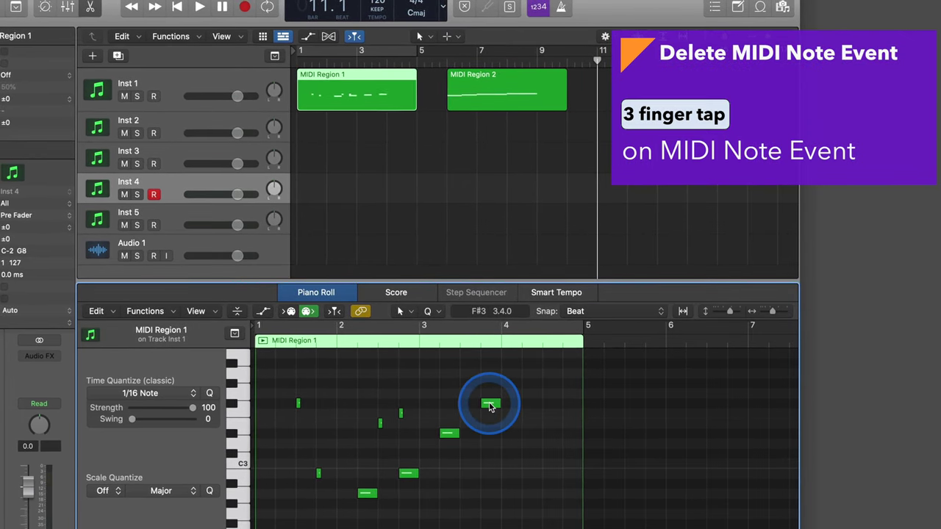
left_click(451, 434)
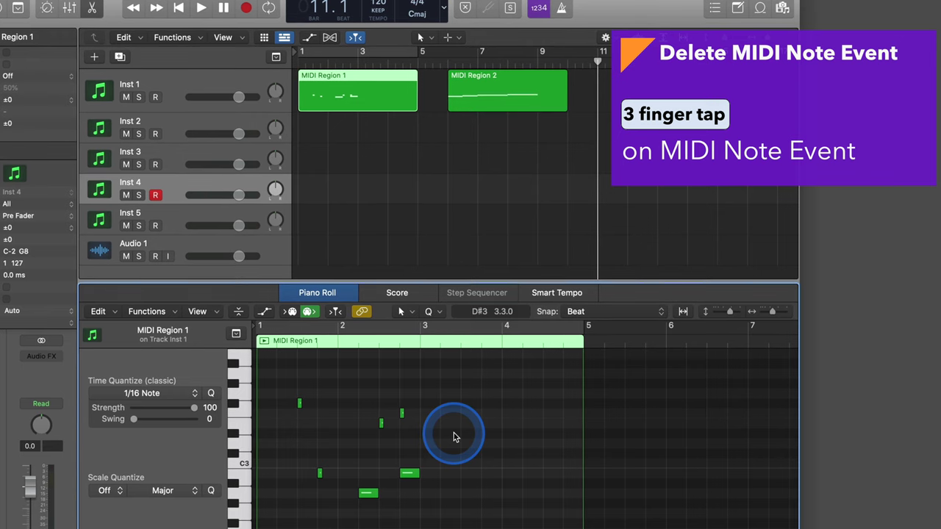
Step: Add an F3 note in bar 3 and delete it, along with the longer B2 and A2 notes in bar 2
left_click(451, 413)
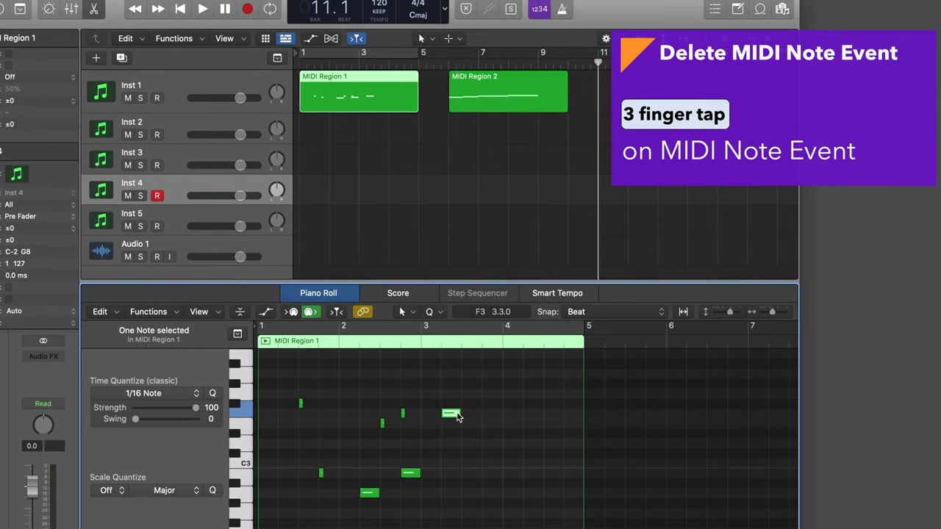
left_click(451, 414)
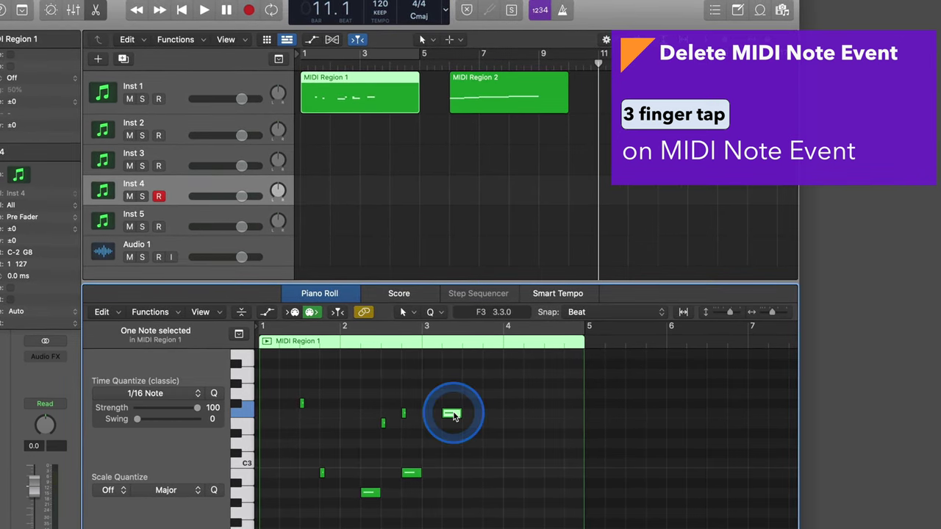
left_click(412, 473)
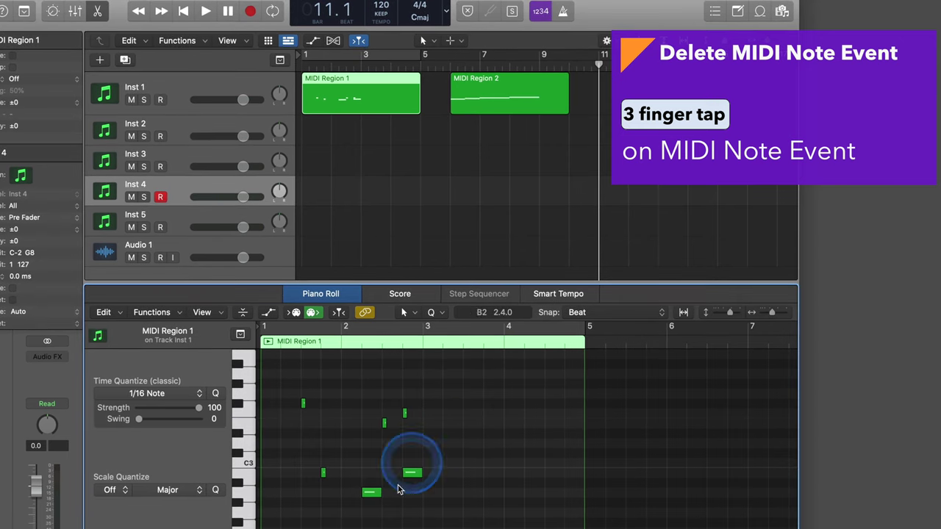
left_click(372, 491)
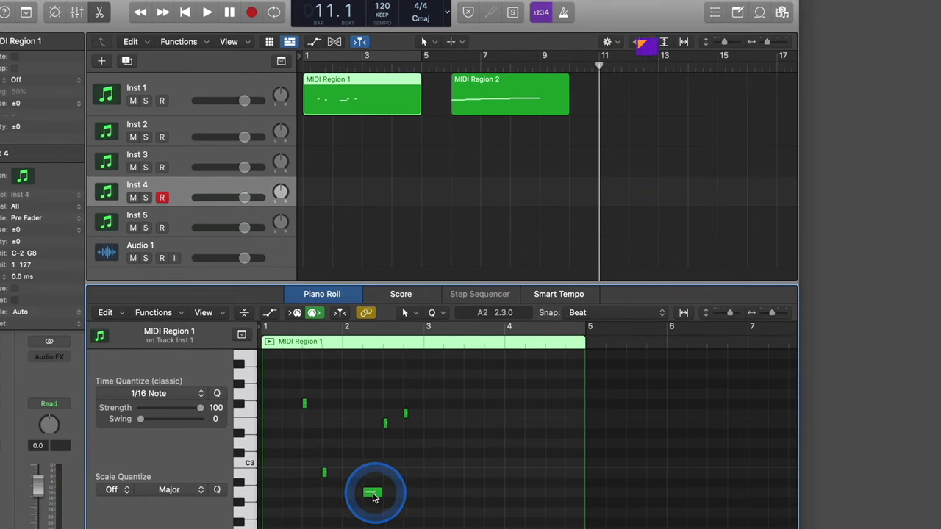
left_click(335, 451)
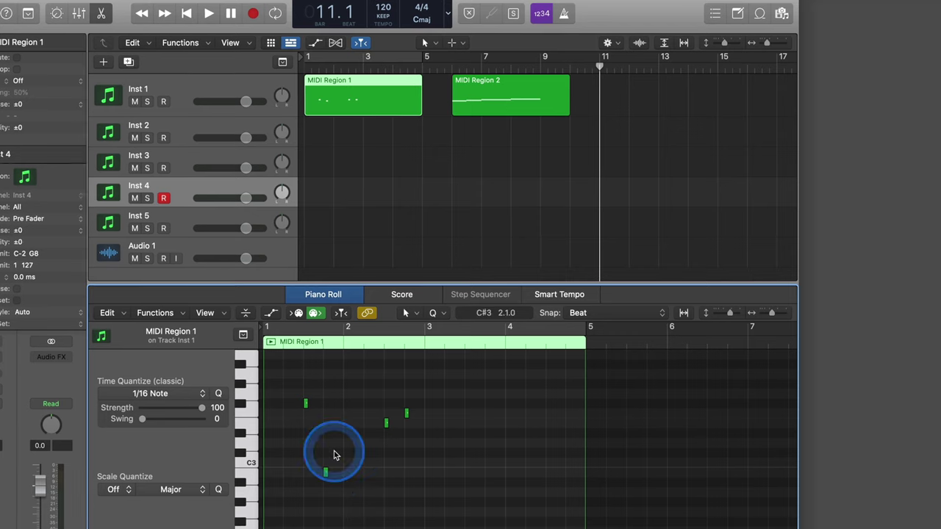
Step: Open MIDI Region 2 in the Score Editor
left_click(482, 111)
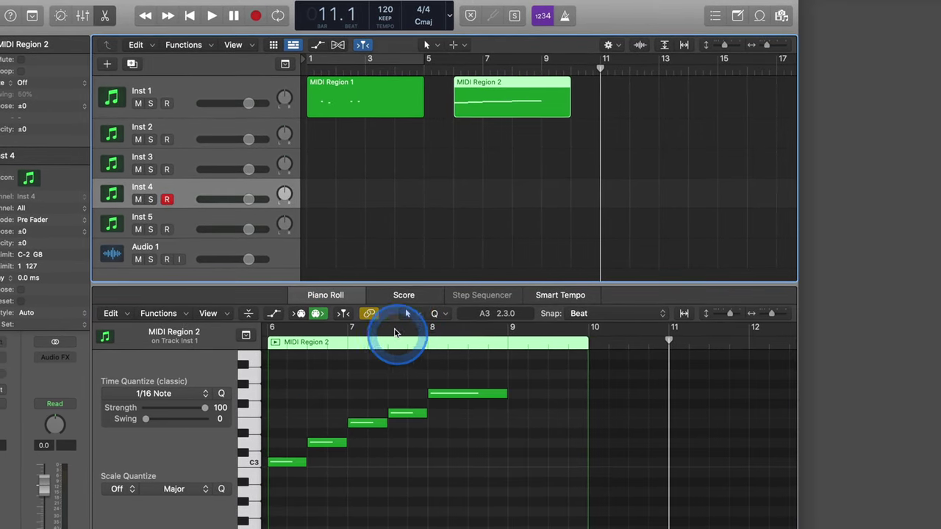
left_click(403, 295)
left_click(330, 409)
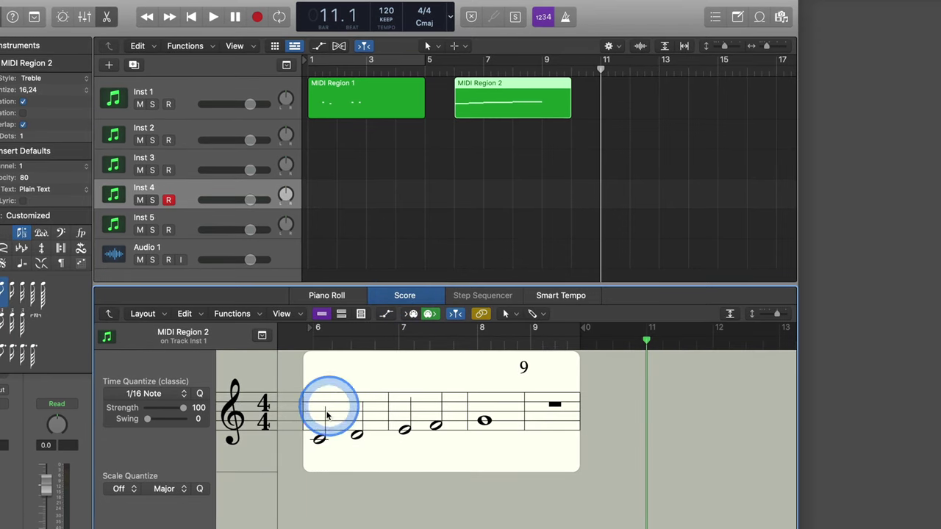
left_click(326, 464)
left_click(504, 409)
left_click(242, 451)
Step: Try deleting the E3 and F3 half notes in bar 7 of the score, and undo the deletions
left_click(405, 429)
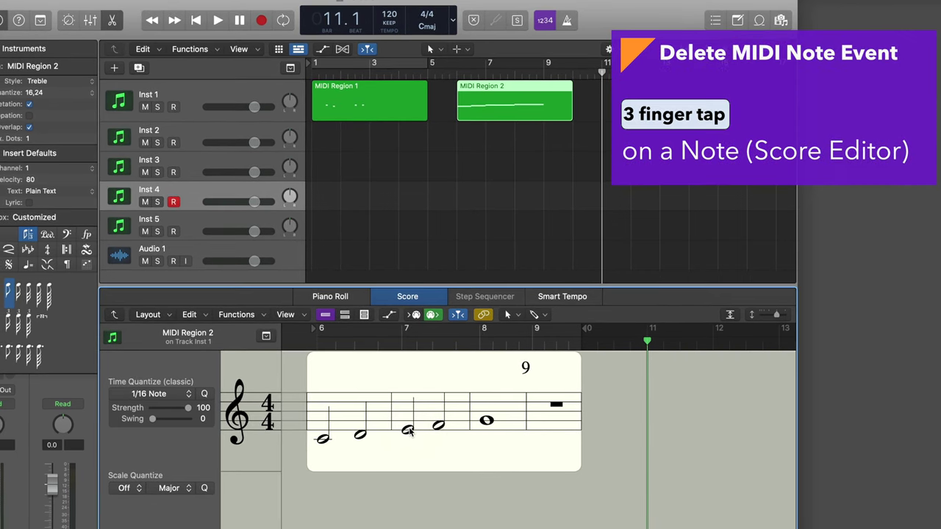
left_click(408, 431)
left_click(444, 425)
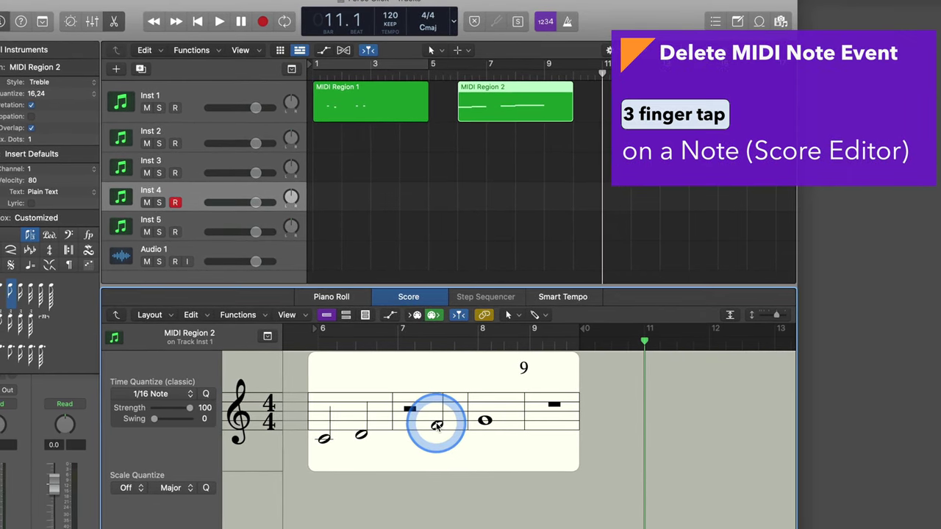
left_click(438, 427)
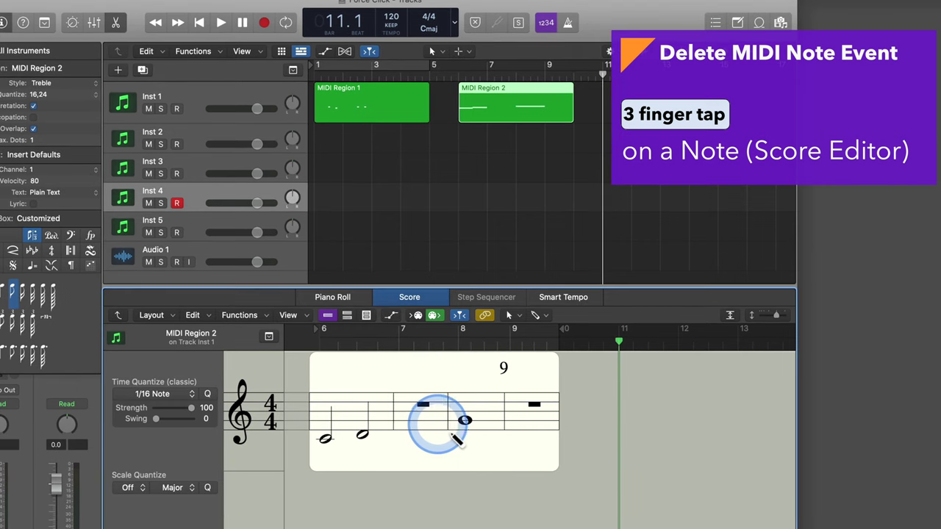
left_click(439, 430)
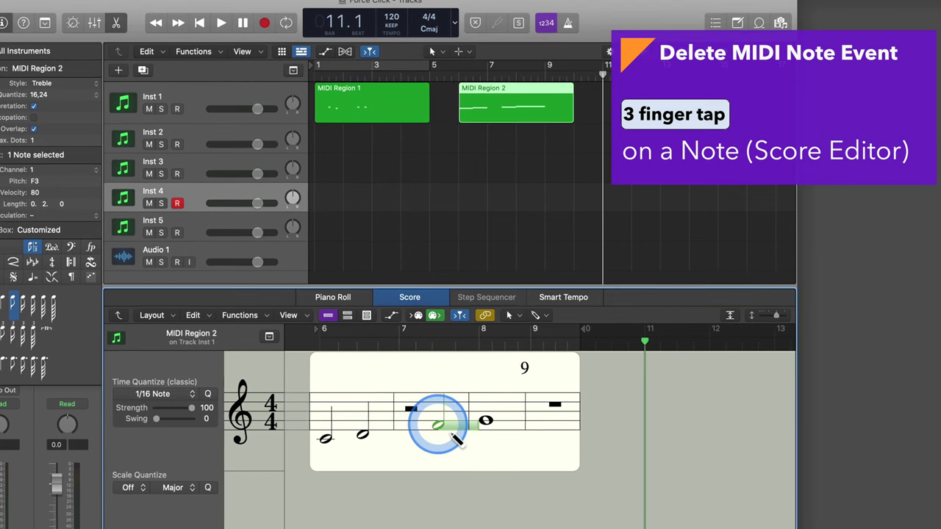
Step: Add short notes to the staff: G3 in bar 9, and D4, G3 and A#3 in bar 7
left_click(543, 416)
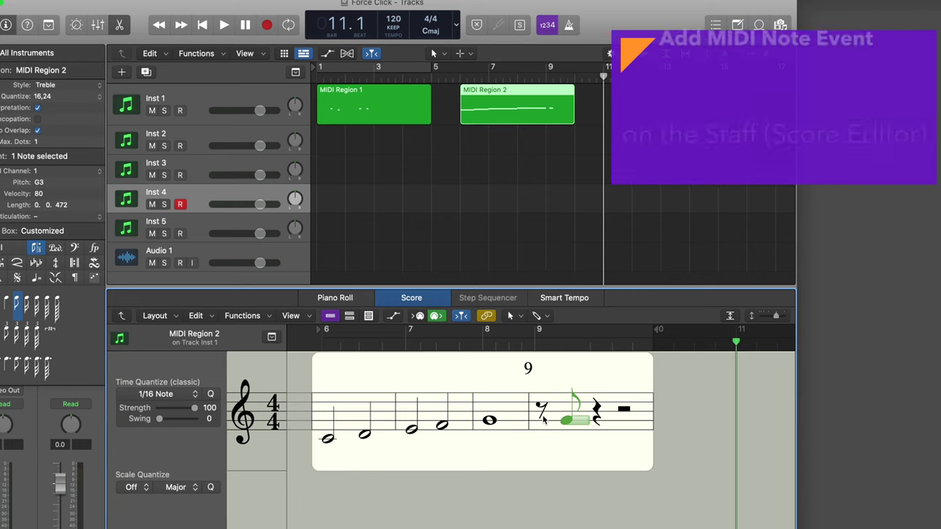
left_click(406, 400)
left_click_drag(409, 401, 497, 412)
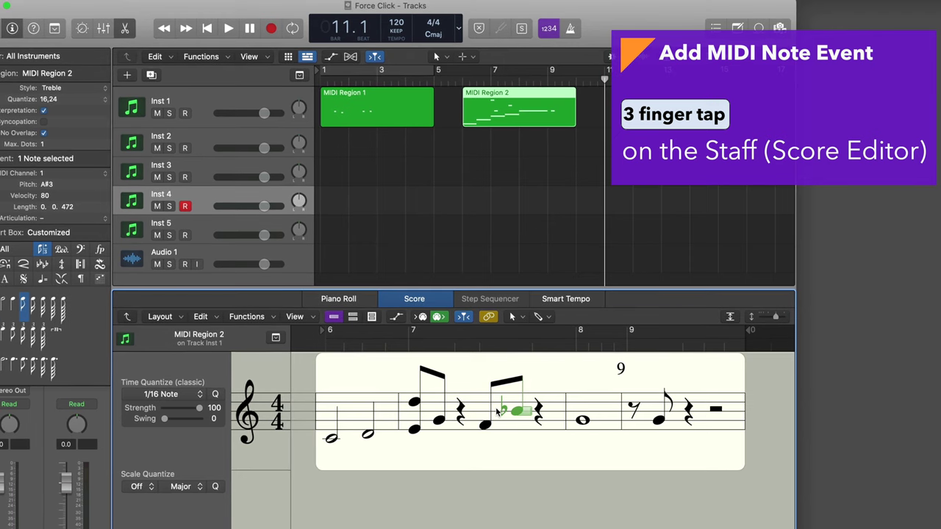
left_click(414, 402)
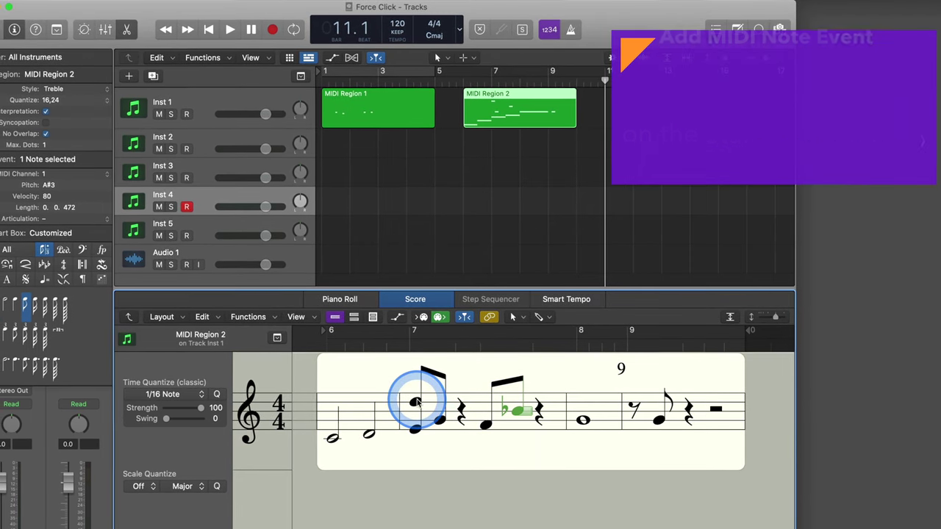
left_click_drag(416, 403, 498, 395)
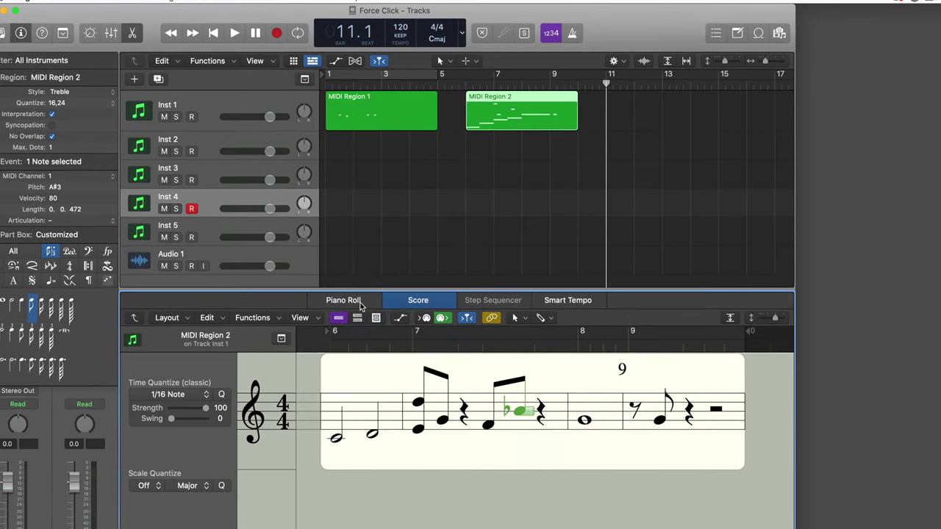
Step: Delete the C3 half note at the start of bar 6 and add a shorter D3 note in its place
left_click(354, 417)
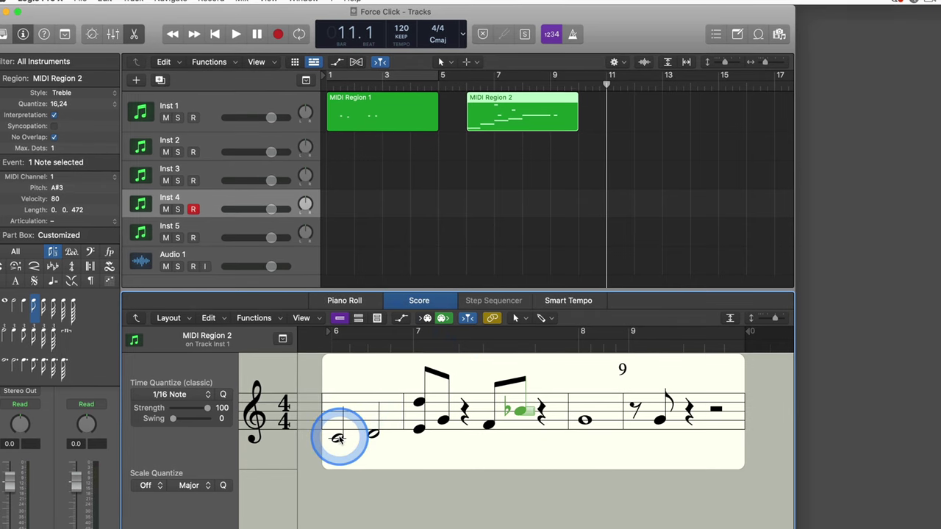
key("Delete")
left_click(329, 434)
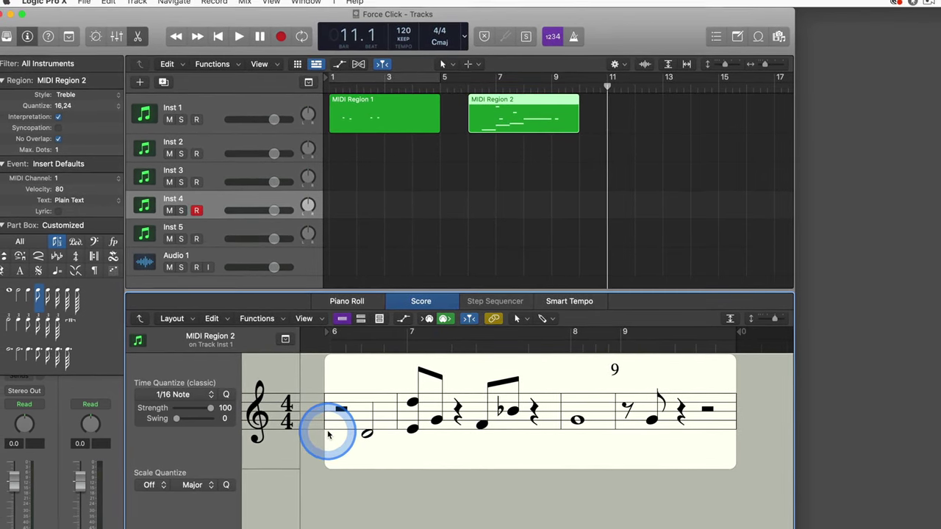
left_click_drag(340, 433, 388, 440)
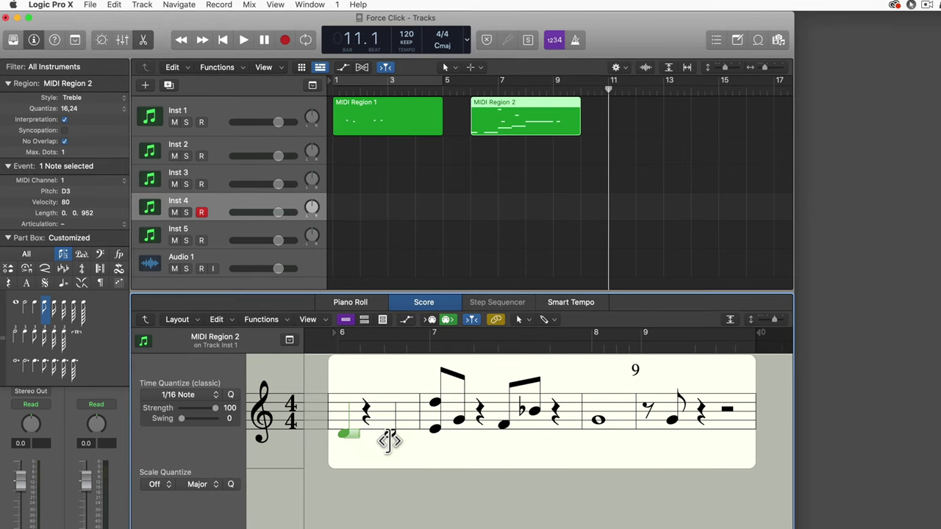
Step: Close the MIDI editor and show the tracks' Volume automation, with MIDI Region 2 selected
left_click(350, 301)
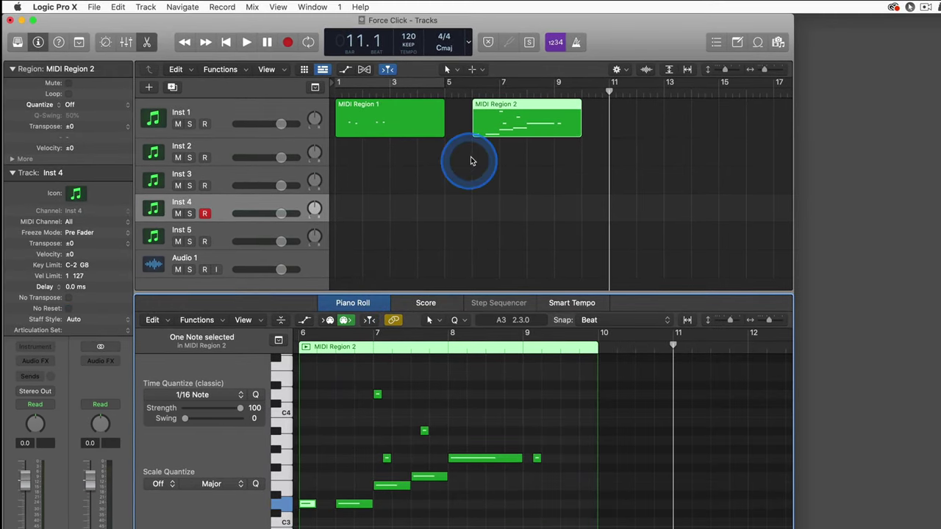
double_click(507, 124)
key("a")
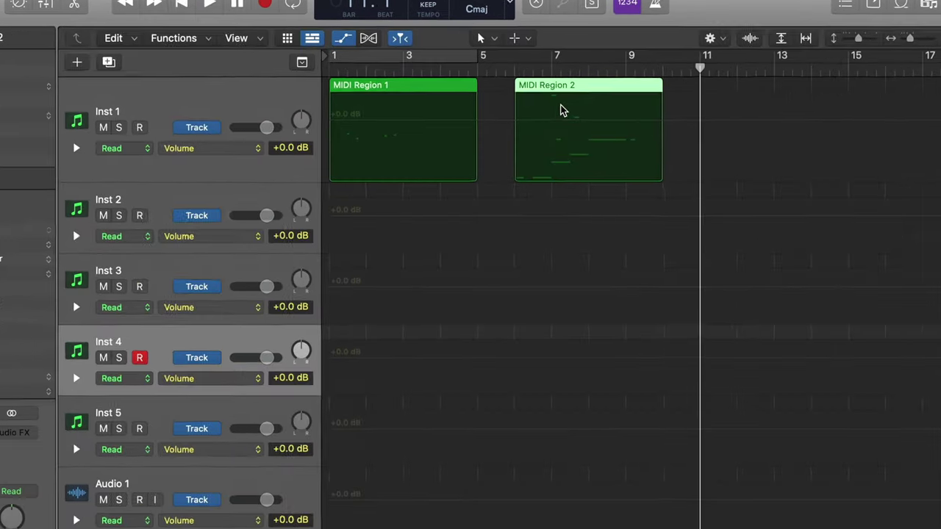
left_click(613, 94)
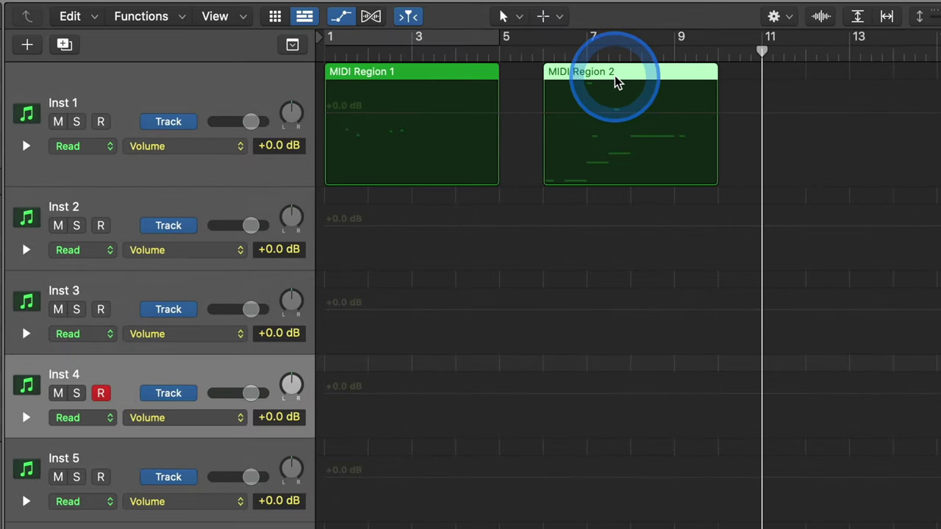
left_click(393, 76)
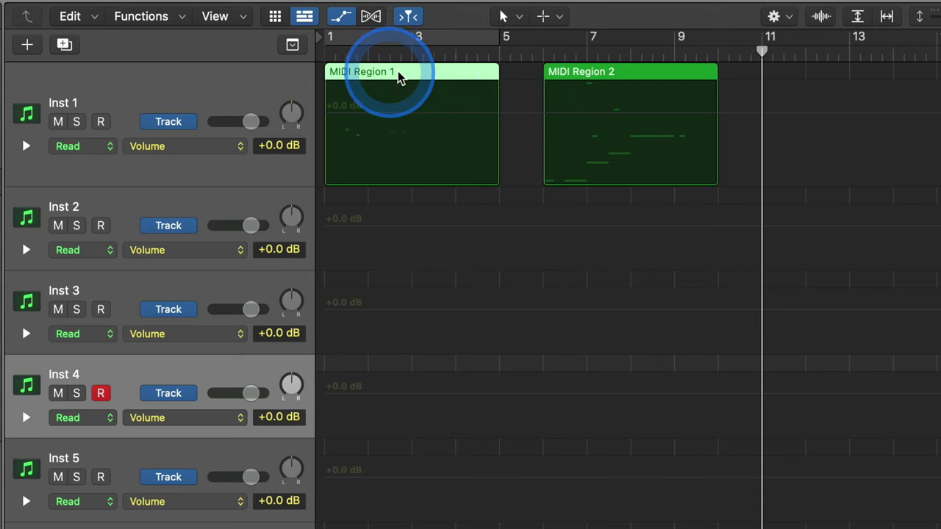
left_click(662, 74)
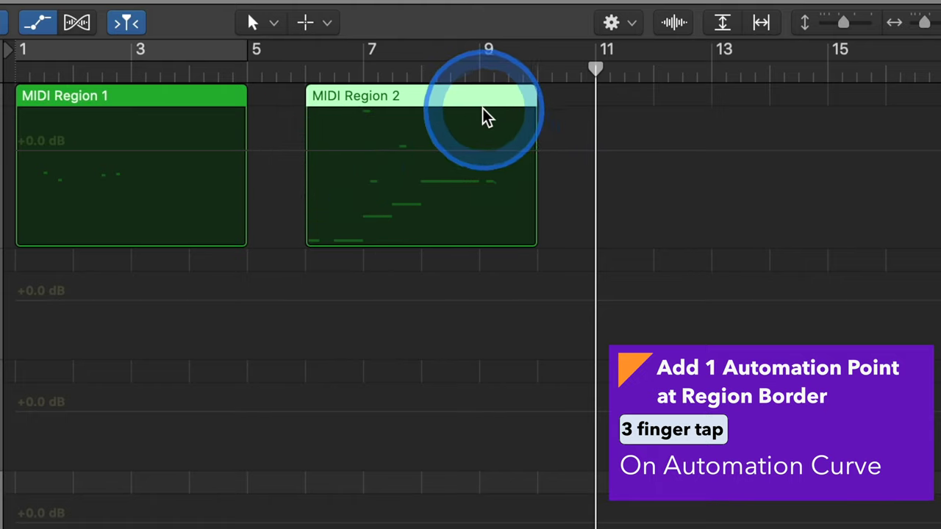
Step: Add automation points at both borders of MIDI Region 2, lower that segment to about -16.9 dB, and undo both edits
left_click(410, 163)
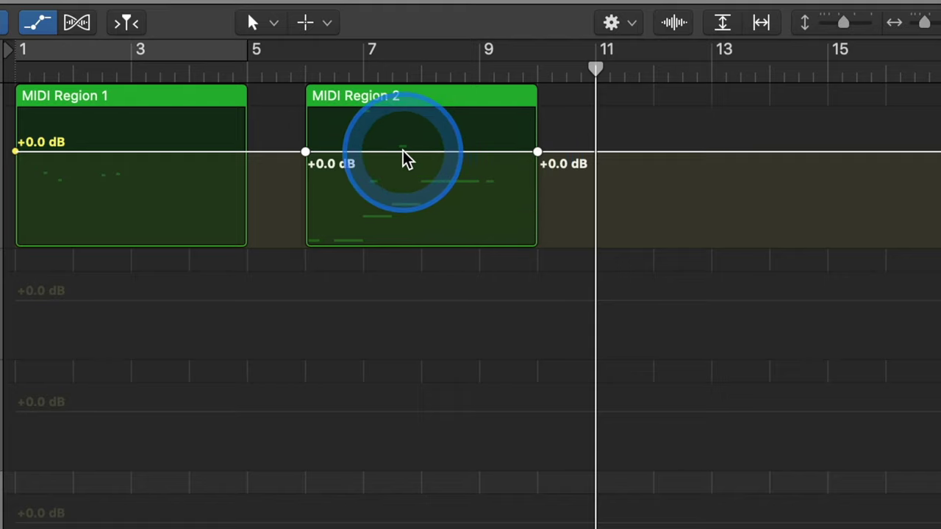
left_click_drag(402, 153, 412, 215)
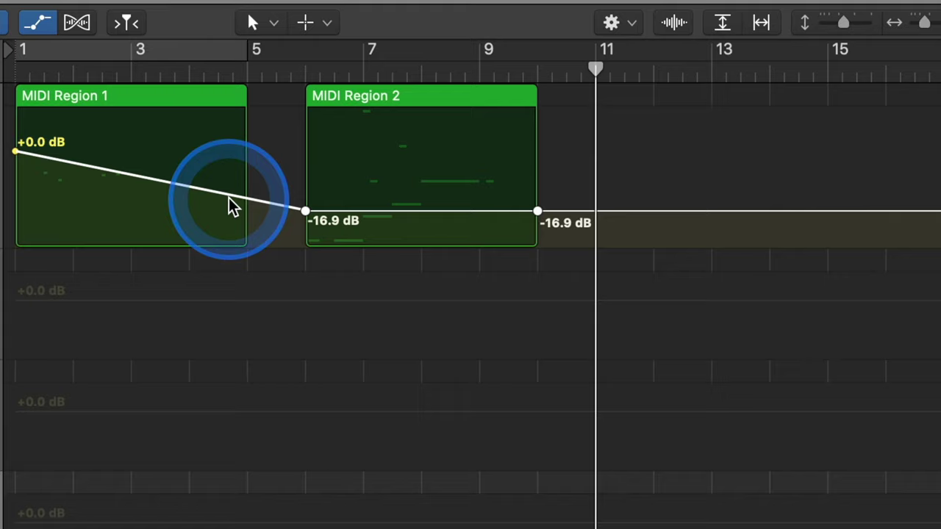
key("super+z")
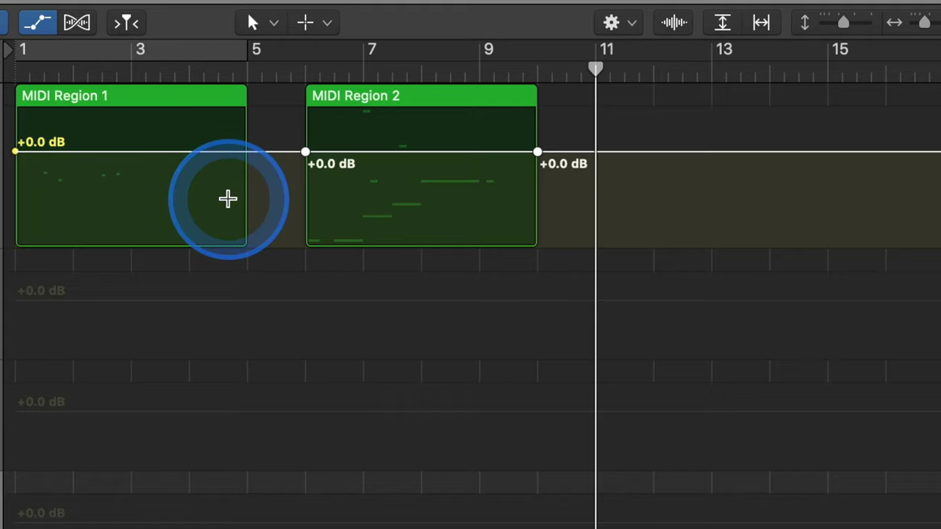
key("super+z")
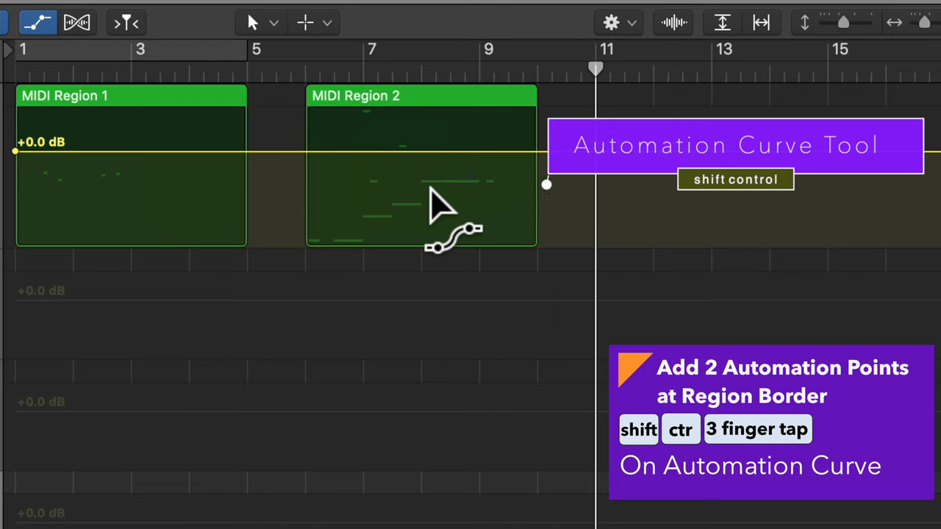
Step: Add two Volume automation points at each border of MIDI Region 2, using the Automation Curve Tool function
left_click(275, 23)
left_click_drag(277, 27, 382, 59)
left_click_drag(369, 176, 394, 184)
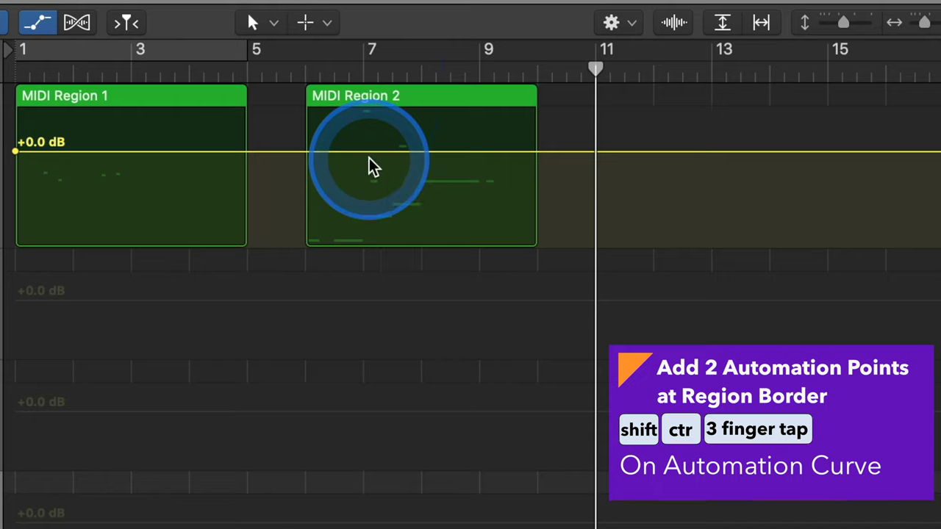
mouse_move(391, 175)
left_mouse_down()
mouse_move(431, 171)
mouse_move(323, 160)
mouse_move(535, 159)
left_mouse_up()
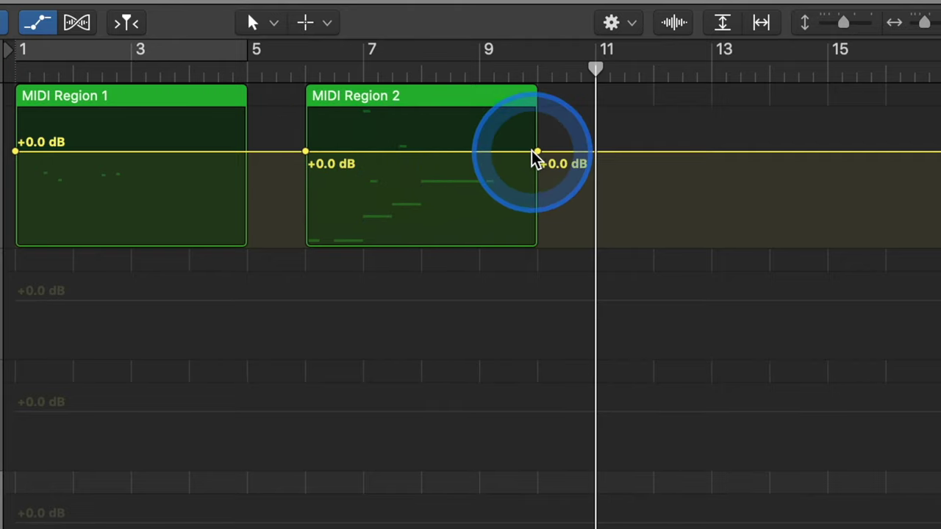
Step: Place the playhead at bar 6 and examine the pair of Volume automation points at the start of MIDI Region 2 up close
left_click(331, 85)
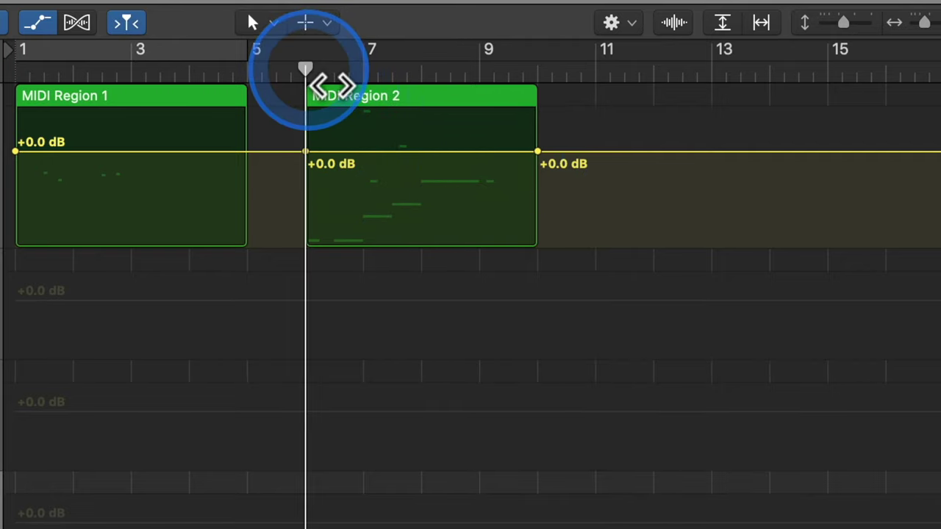
scroll(312, 161, "up", 10)
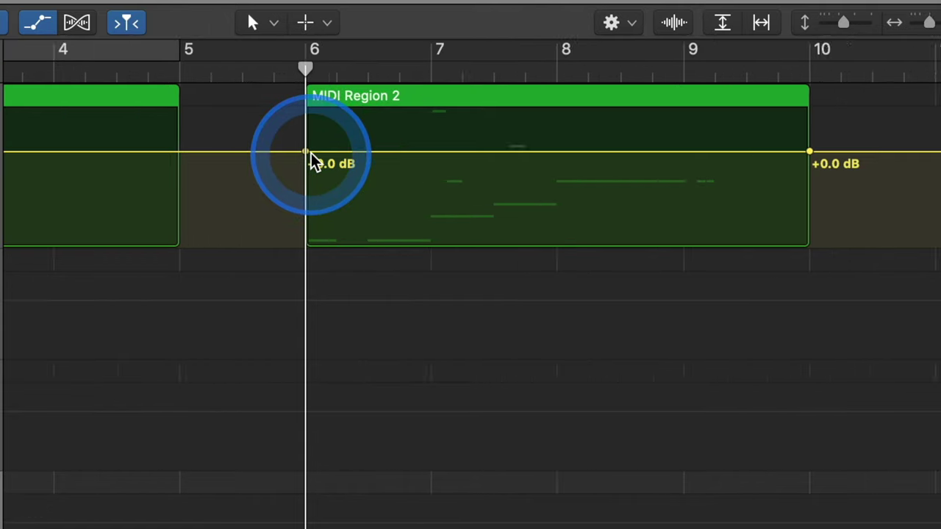
scroll(312, 160, "up", 3)
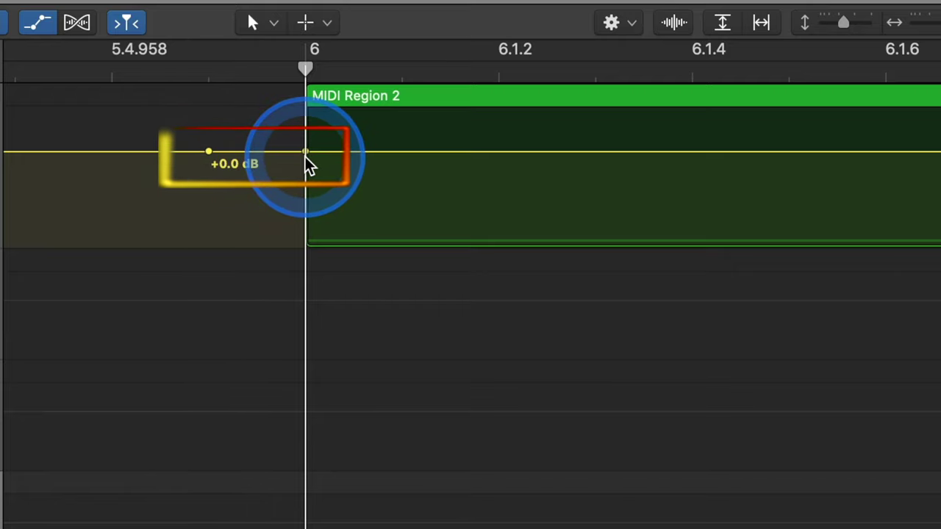
scroll(286, 164, "up", 4)
scroll(284, 160, "down", 8)
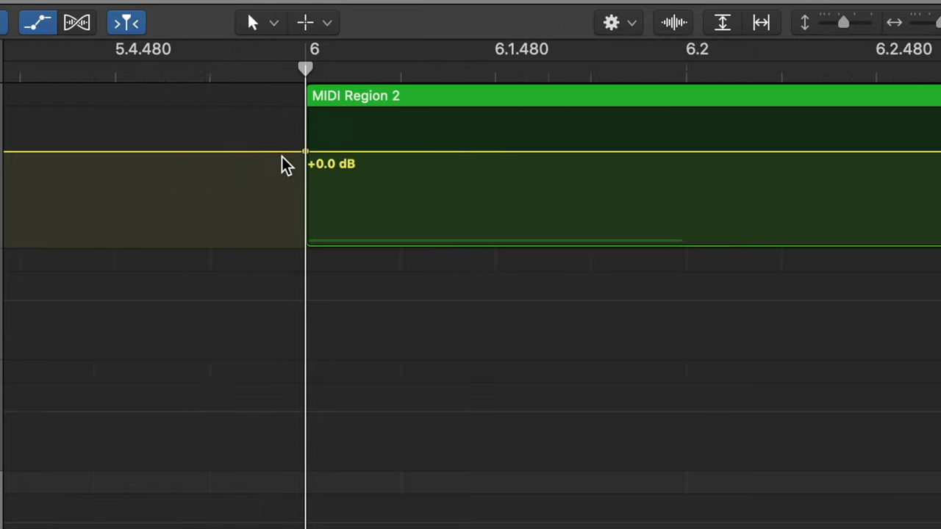
scroll(286, 165, "down", 3)
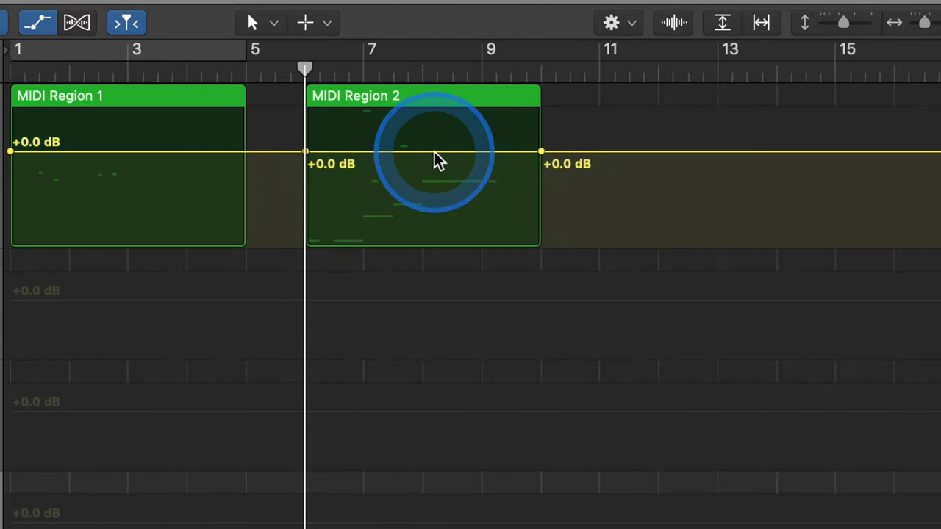
Step: Lower the Volume automation across MIDI Region 2 to about -12.2 dB and add automation points at both borders of MIDI Region 1
left_click_drag(435, 160, 411, 213)
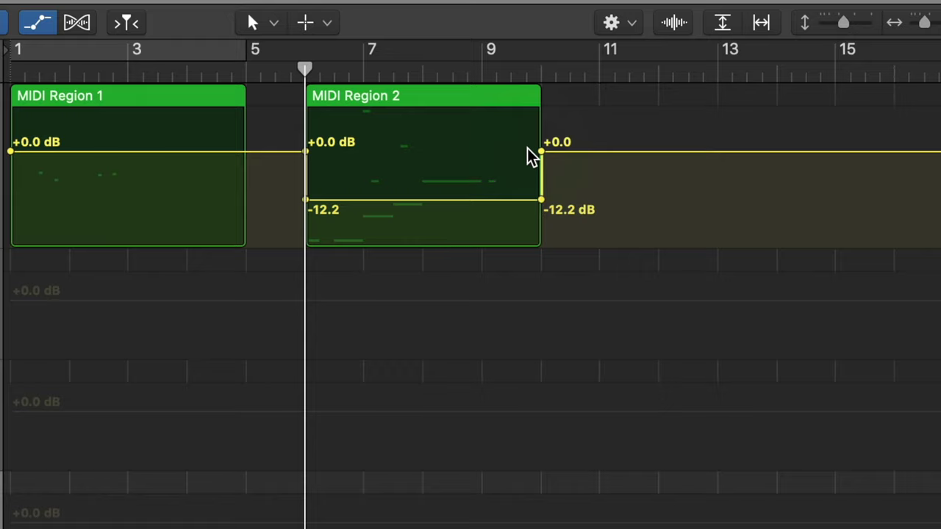
left_click(134, 154)
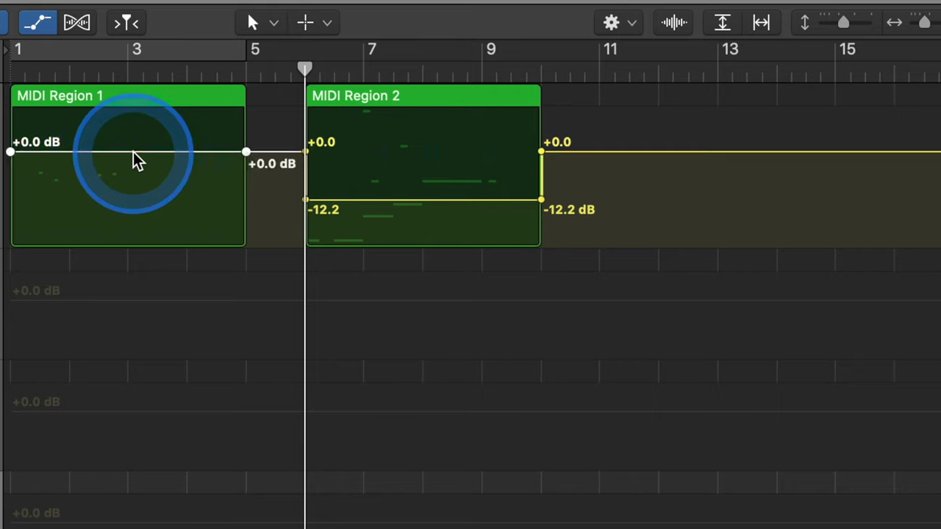
left_click(9, 153)
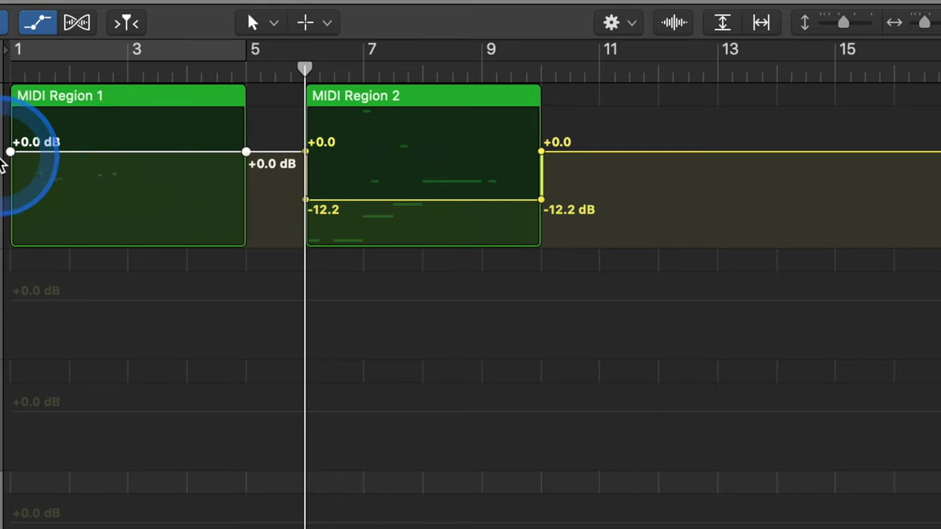
left_click(211, 156)
left_click(428, 184)
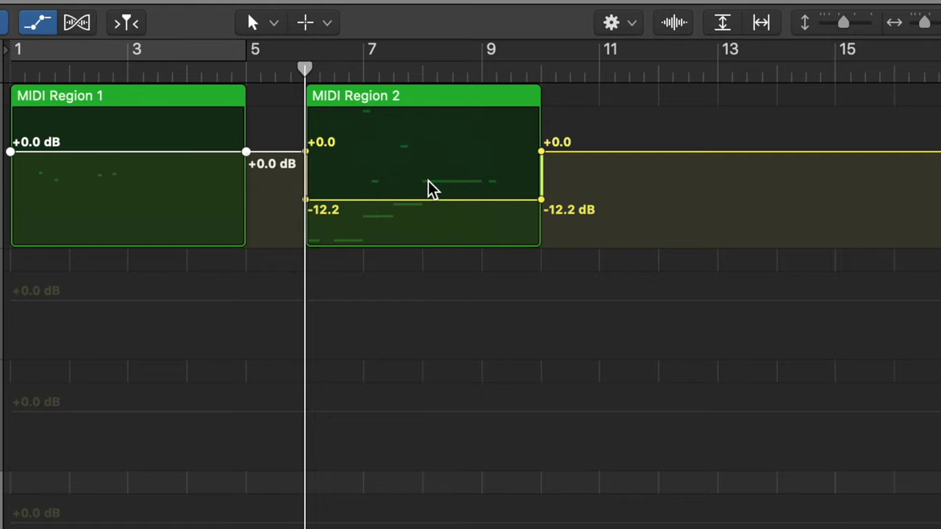
left_click_drag(430, 182, 438, 205)
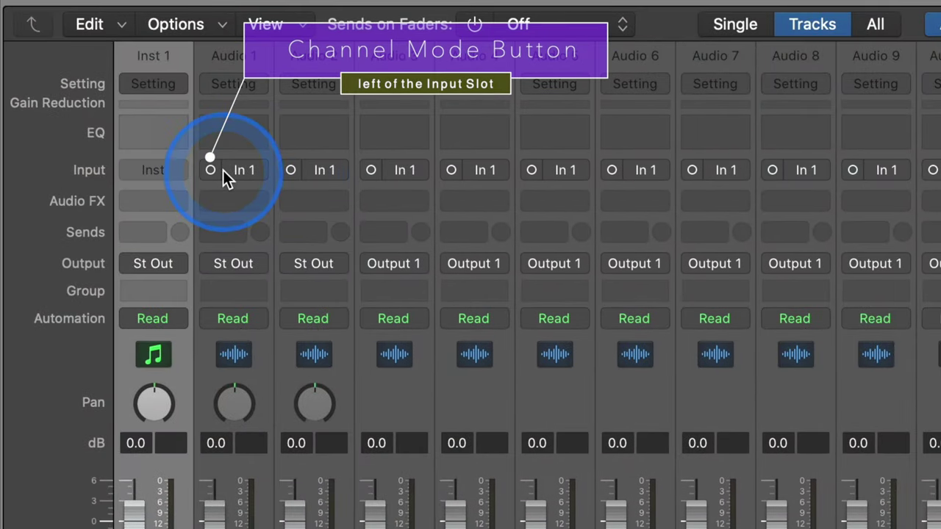
Step: Toggle the Audio 1 channel strip's mode between mono and stereo several times, ending on mono
left_click(209, 169)
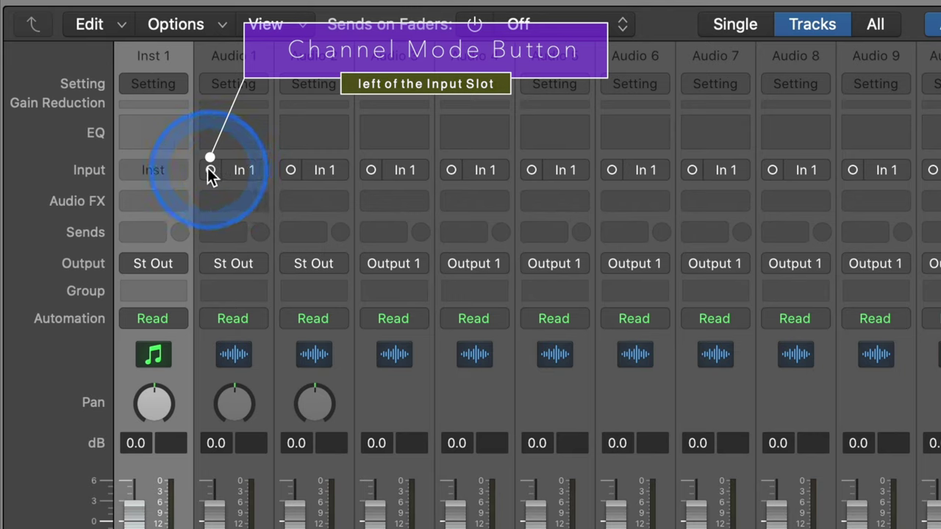
left_click(209, 169)
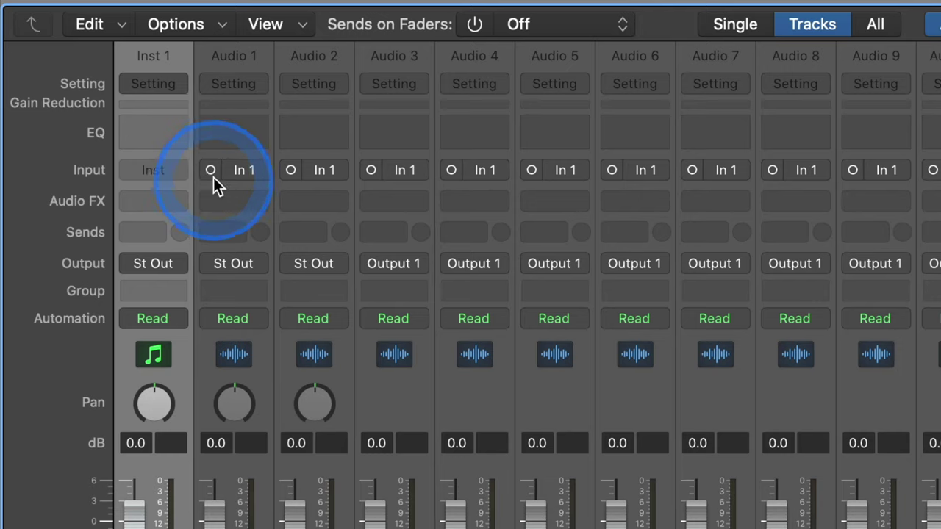
left_click(211, 170)
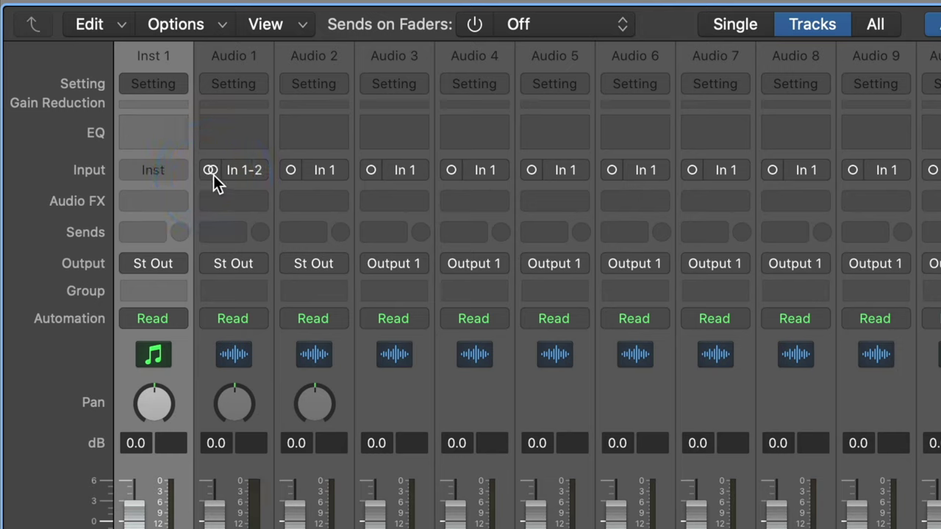
left_click(211, 170)
left_click(211, 170)
left_click(211, 170)
left_click(211, 170)
left_click(211, 170)
left_click(211, 170)
left_click(211, 171)
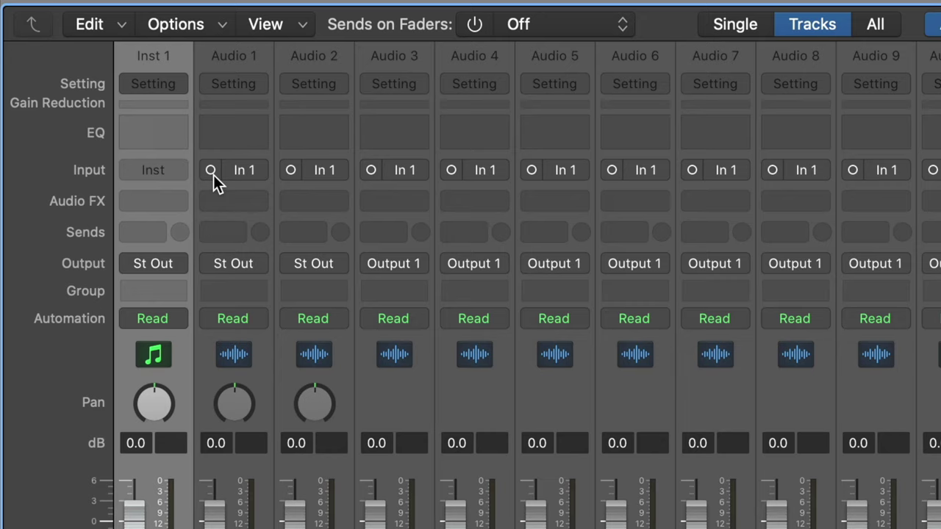
left_click(211, 171)
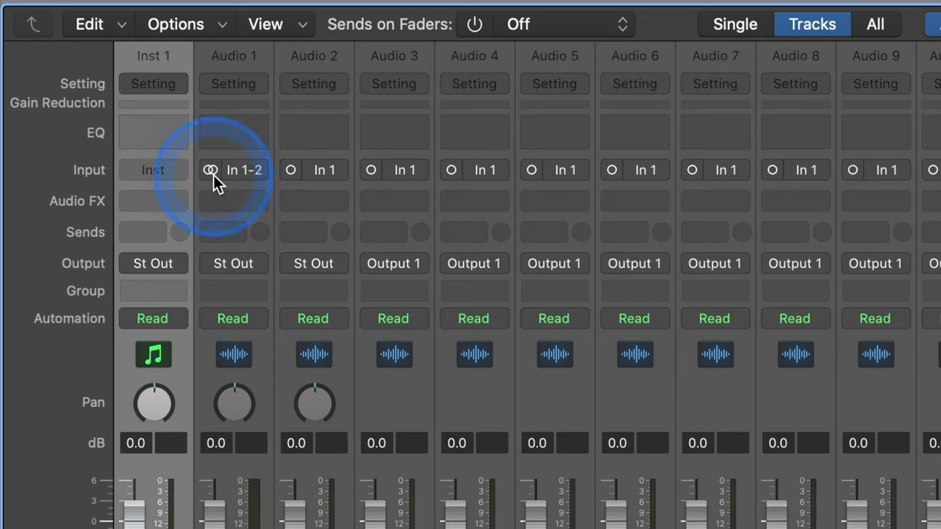
left_click(211, 171)
left_click_drag(213, 175, 275, 254)
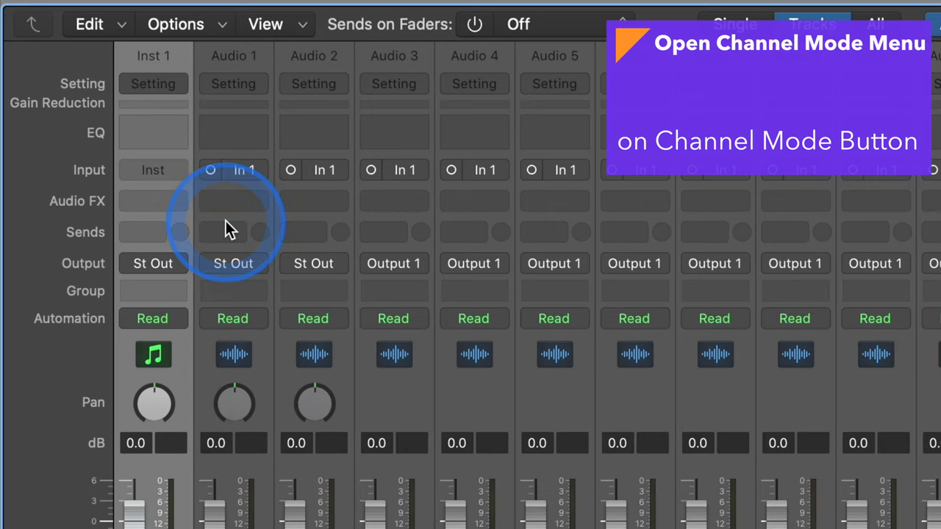
Step: Set the Audio 1 channel mode to Surround, then toggle it between stereo and mono, ending on mono
left_click(209, 169)
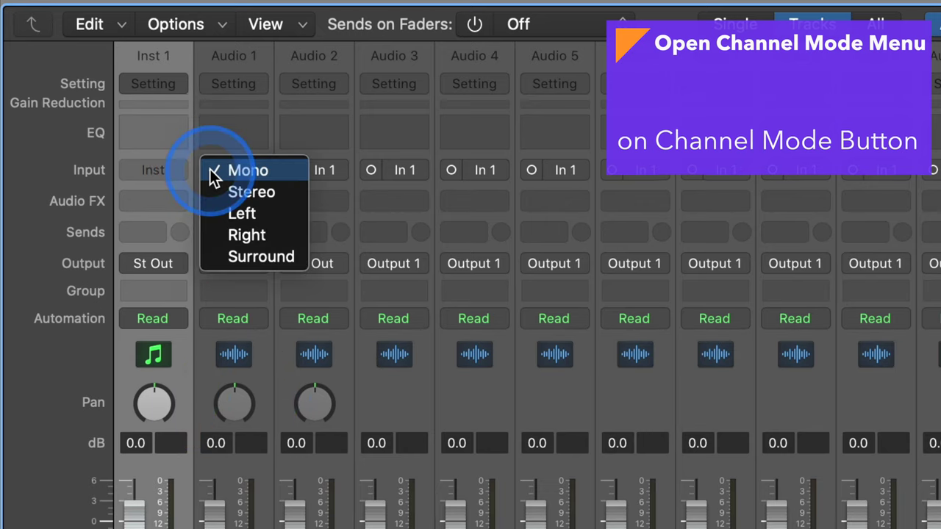
left_click(224, 262)
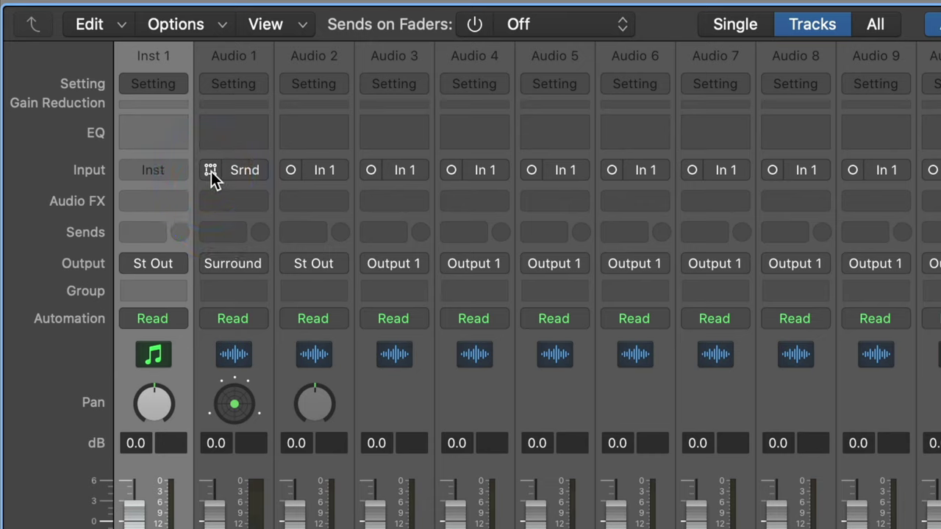
left_click(210, 170)
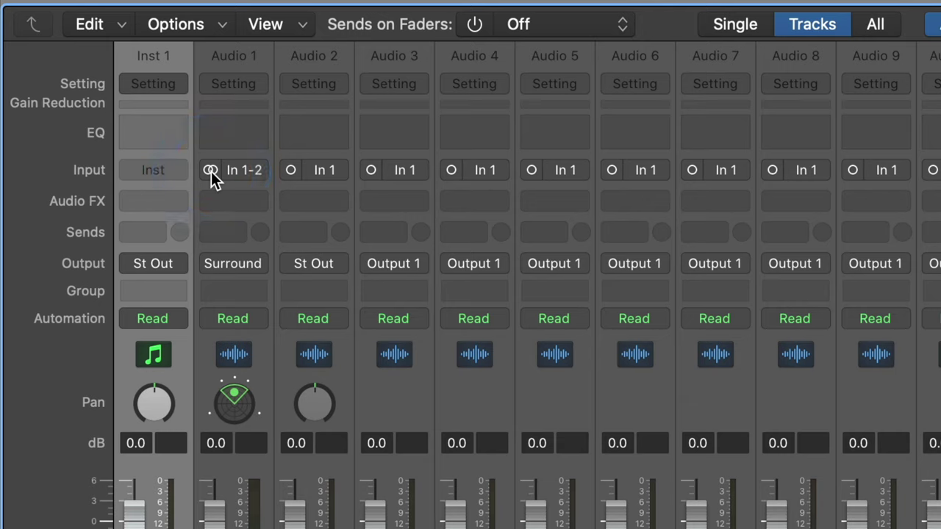
left_click(211, 171)
left_click(211, 171)
left_click(211, 171)
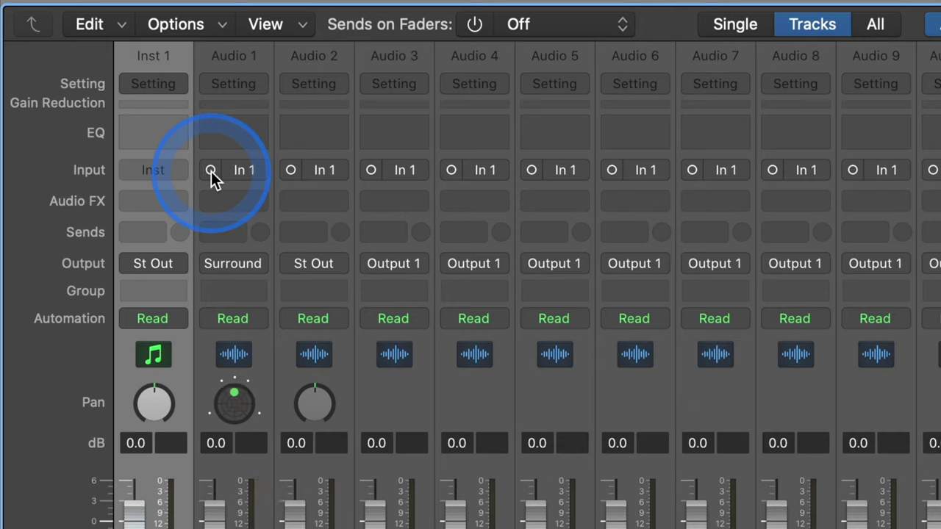
left_click(211, 171)
left_click(211, 172)
left_click(211, 171)
left_click(211, 171)
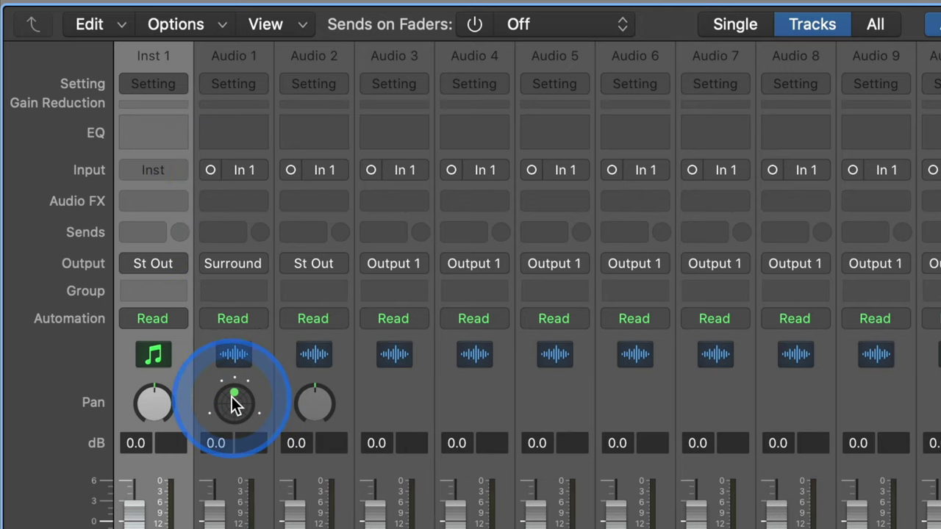
left_click_drag(232, 397, 232, 386)
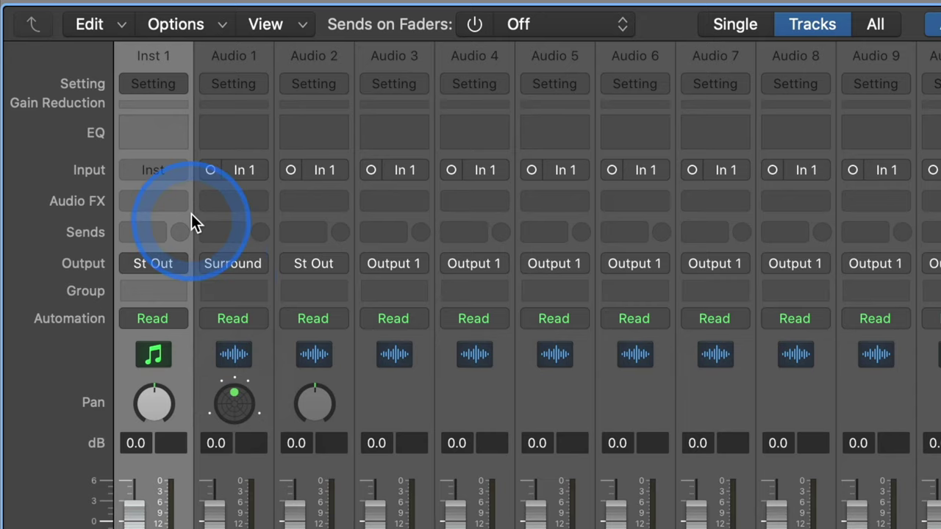
Step: Switch the Audio 1 channel mode to stereo and then to Left
left_click(211, 173)
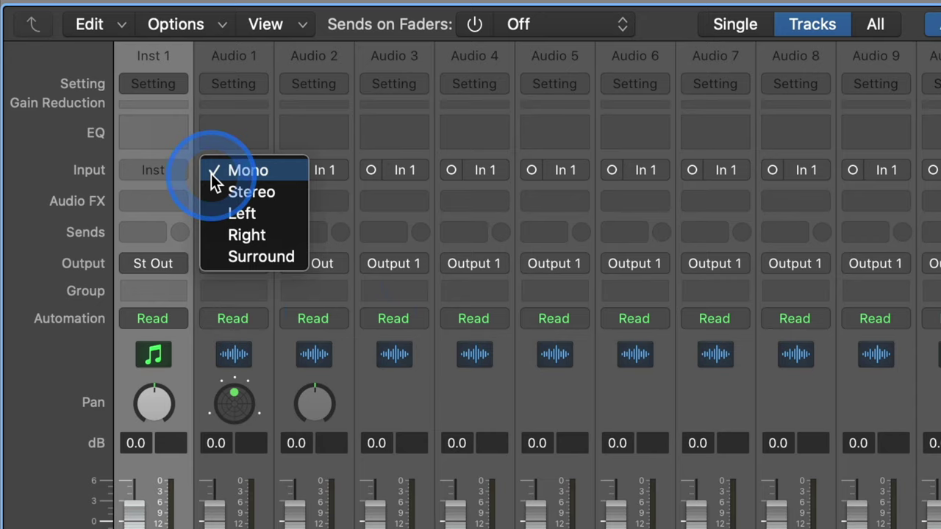
left_click(211, 167)
left_click(210, 169)
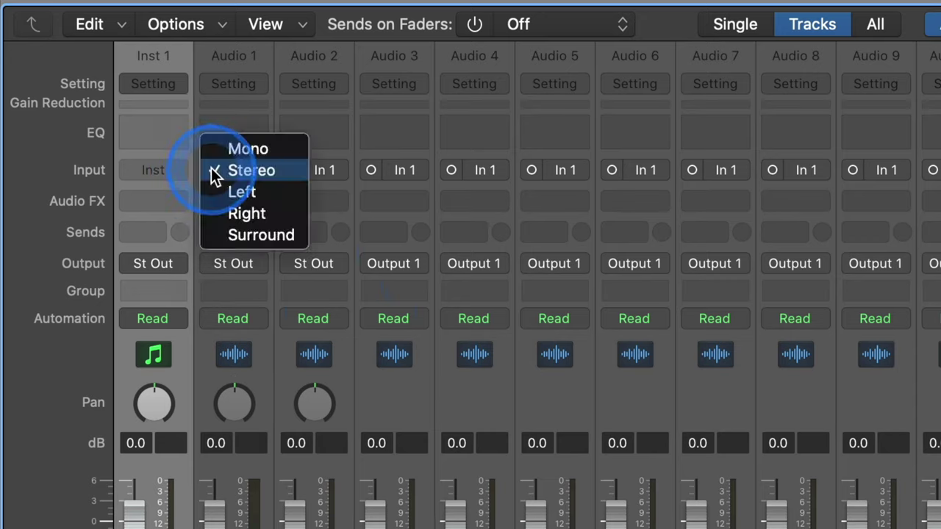
left_click(268, 193)
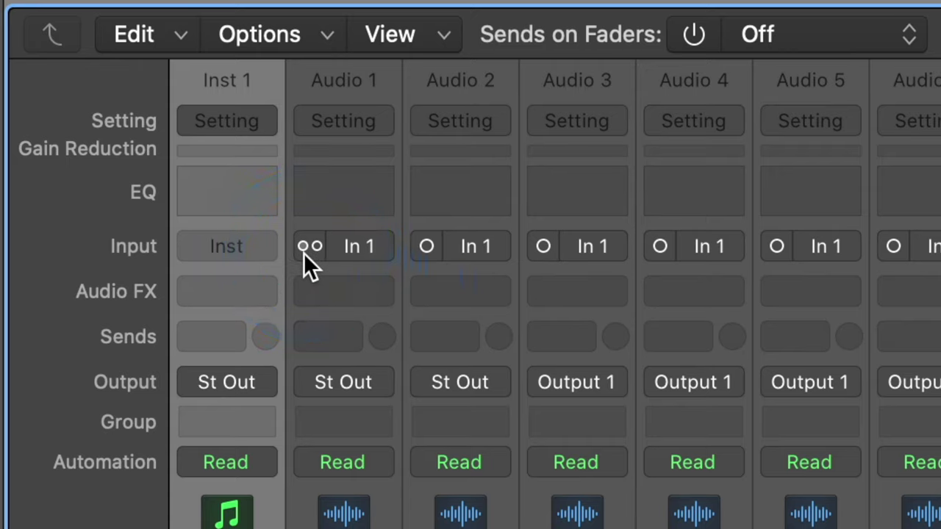
Step: Change the Audio 1 channel mode to Right and return it to Left
left_click(306, 254)
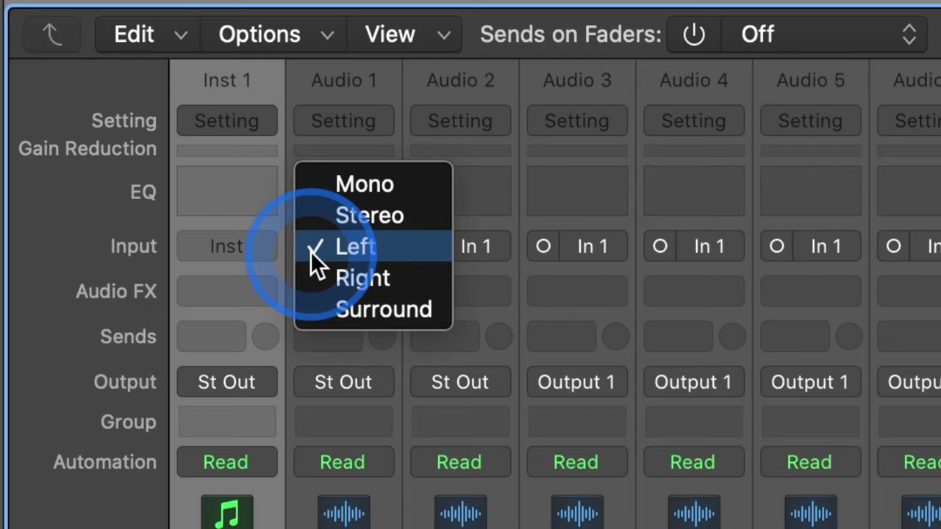
left_click(371, 287)
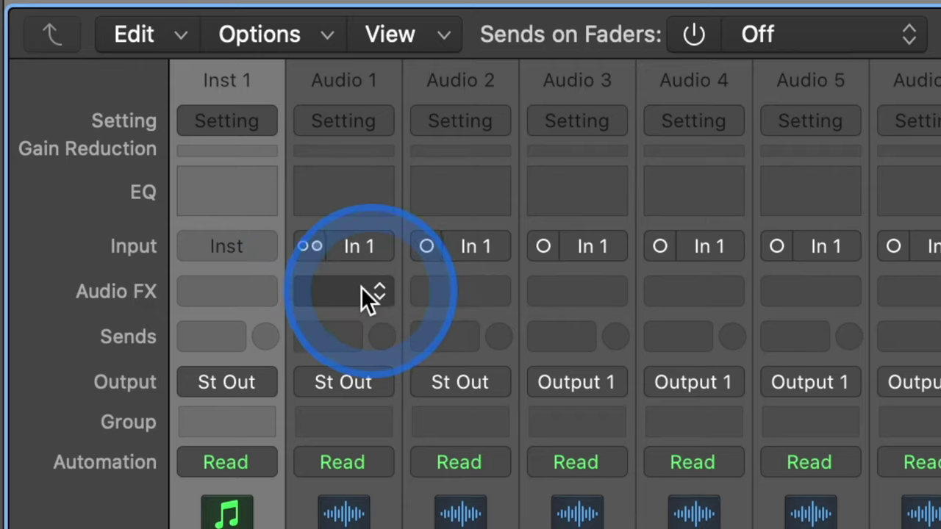
left_click(312, 248)
left_click(342, 219)
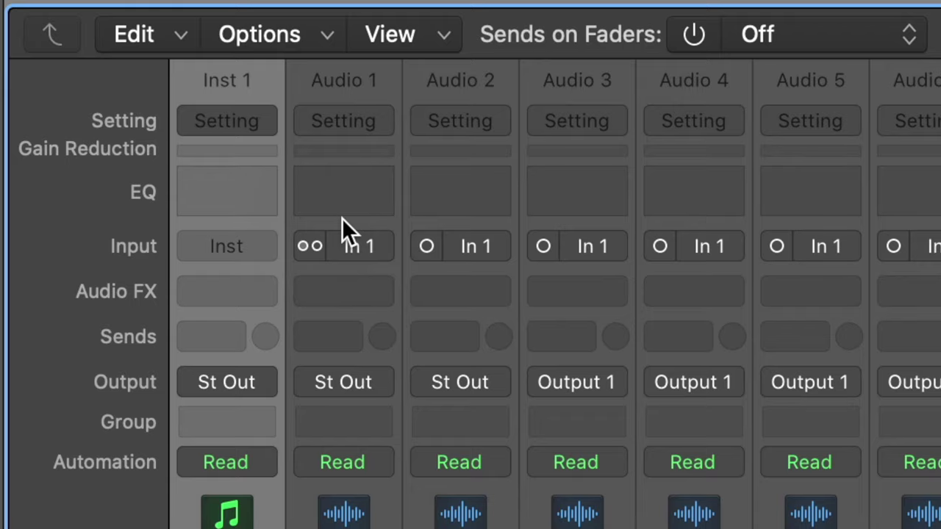
left_click(321, 247)
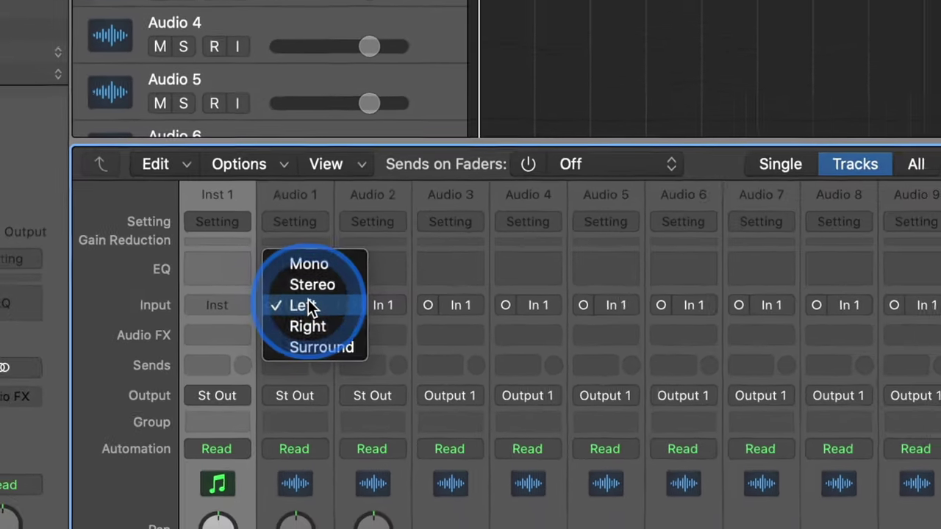
left_click(312, 284)
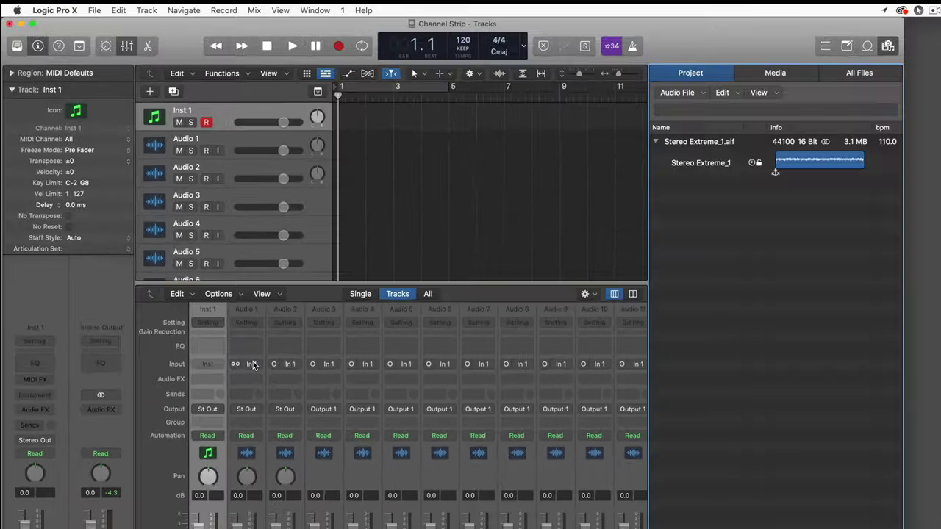
Step: Place the Stereo Extreme_1 audio file on the Audio 1 track at bar 1 and play back a few bars of it
left_click(455, 204)
left_click_drag(835, 177, 365, 147)
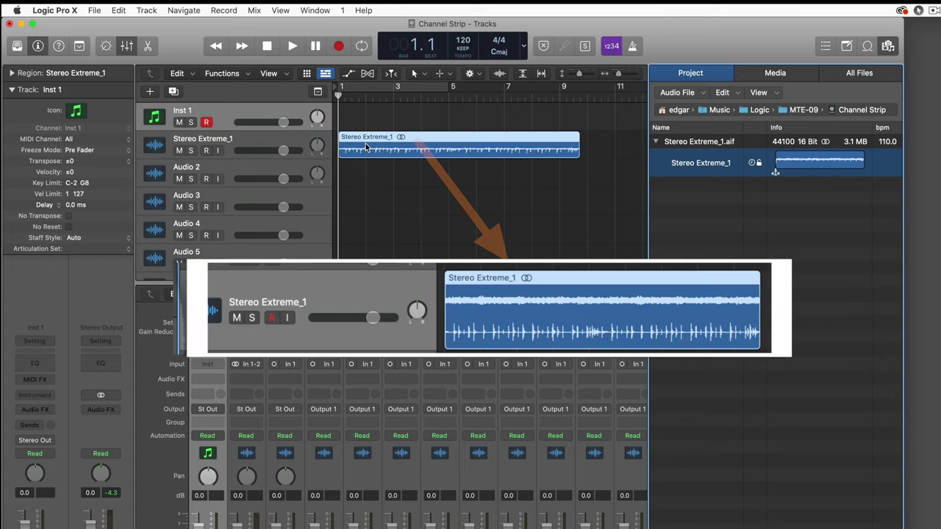
key("space")
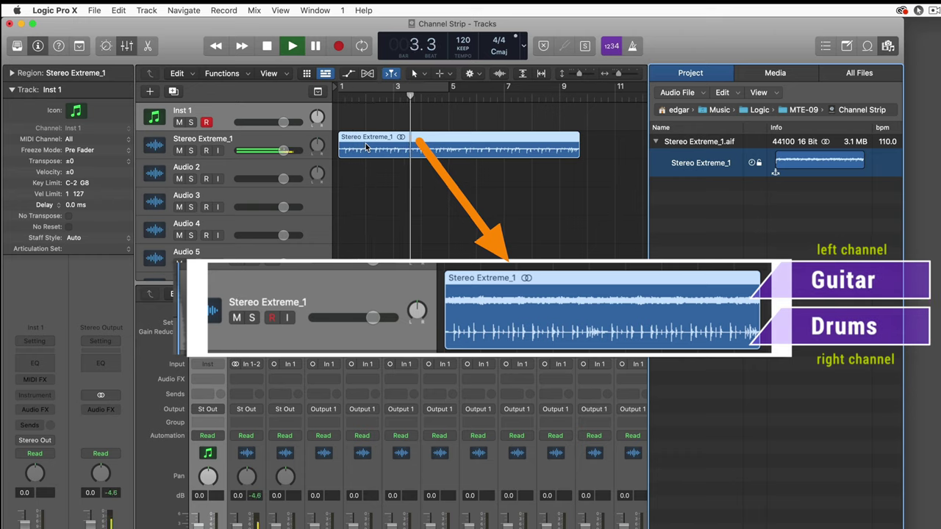
key("space")
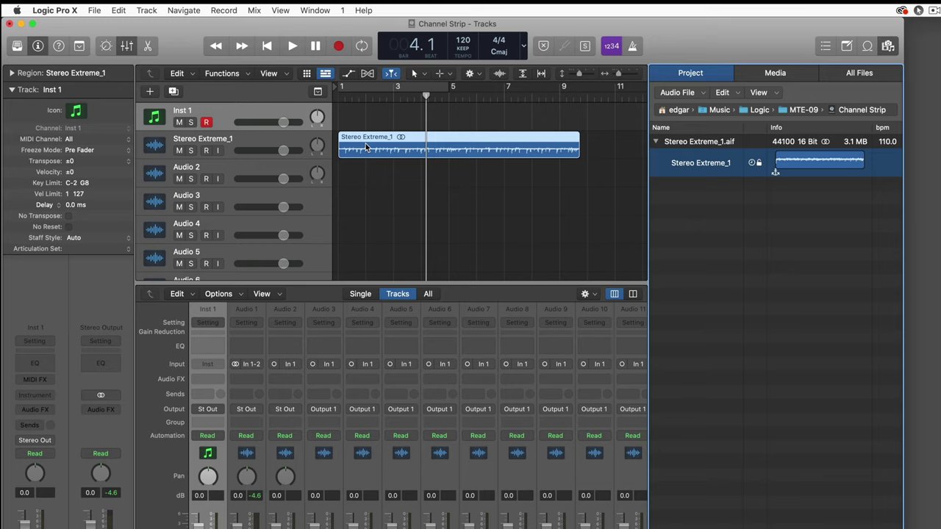
Step: Set the Audio 1 channel mode to Left and play the Stereo Extreme_1 region from its start
left_click(368, 144)
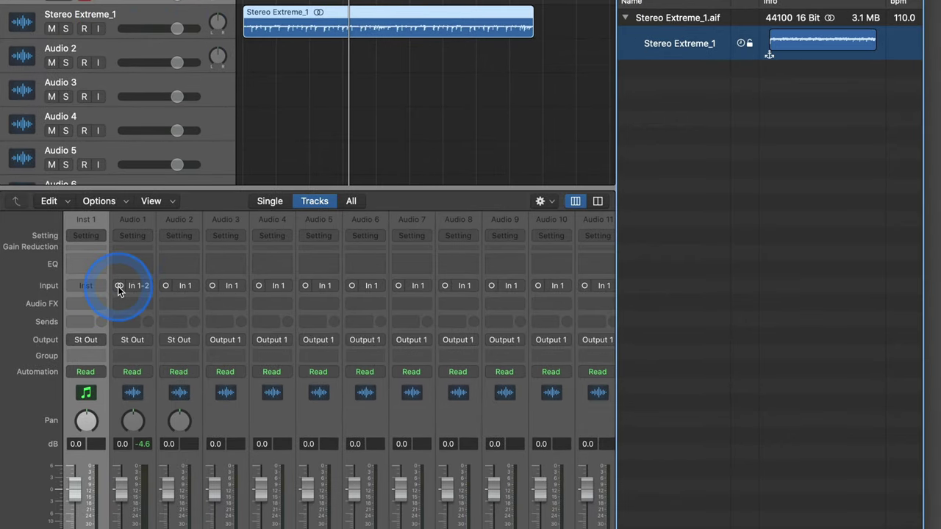
left_click(118, 286)
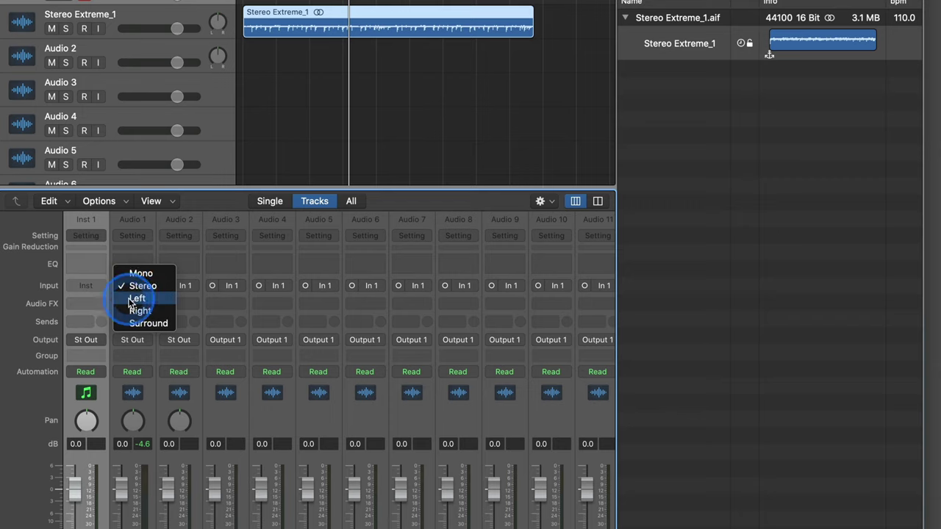
left_click(137, 298)
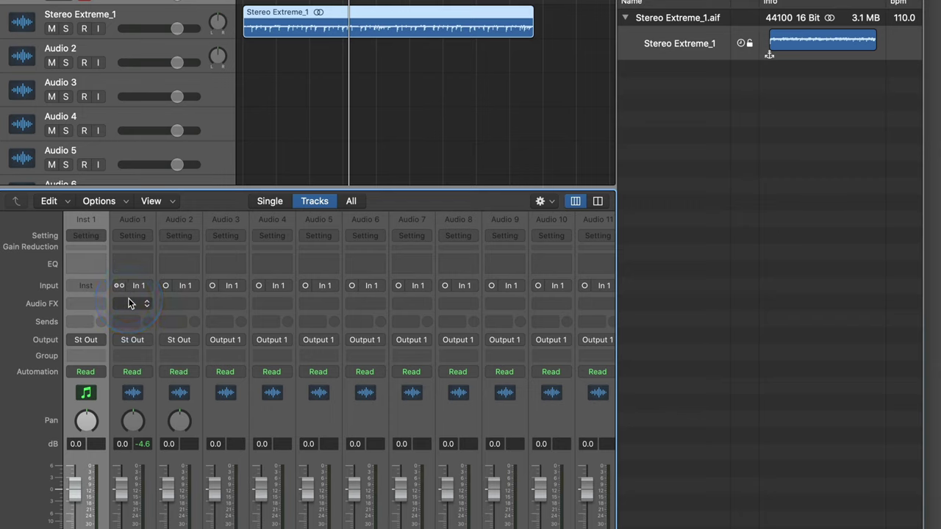
key("space")
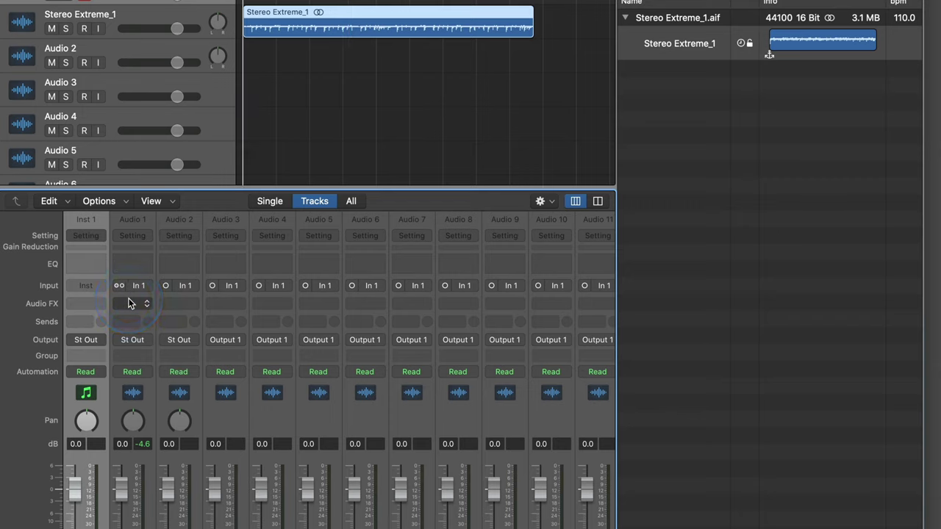
key("space")
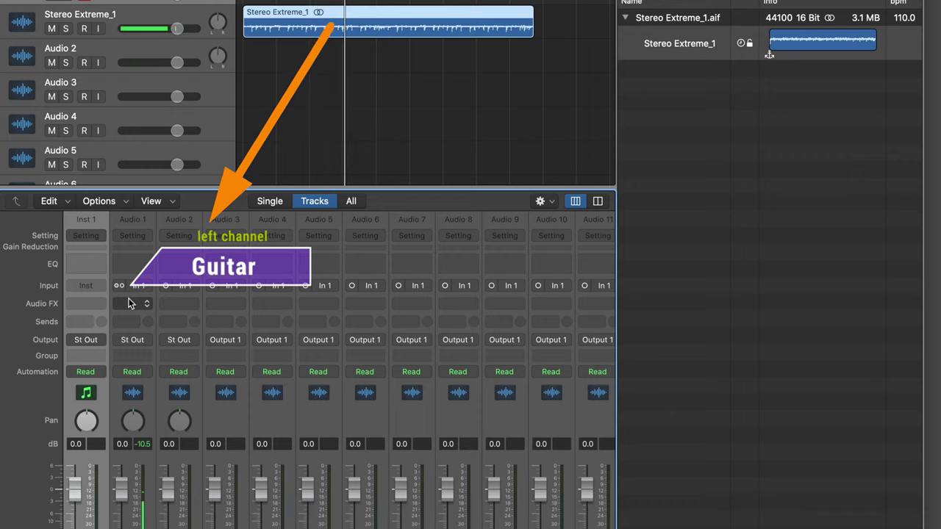
Step: Audition the Stereo Extreme_1 region with Audio 1 in Right channel mode and return the mode to Left
left_click(121, 287)
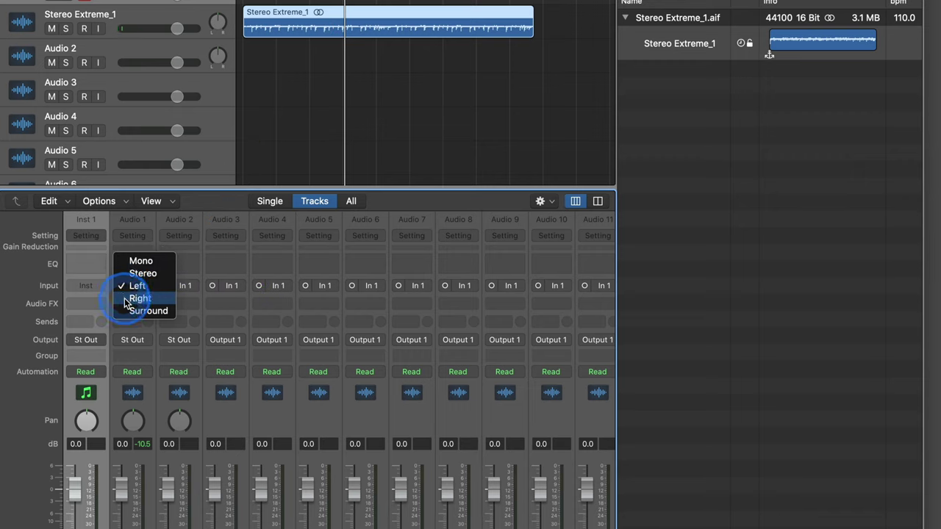
left_click(125, 300)
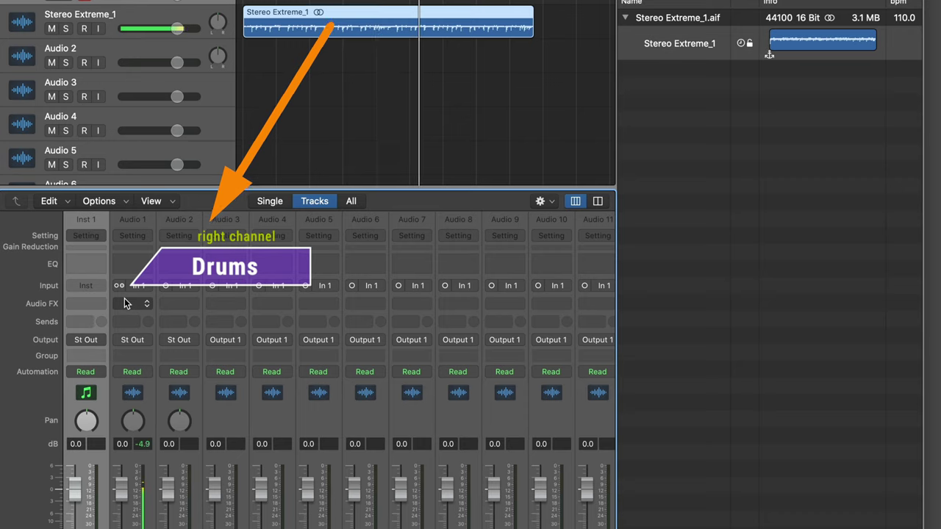
key("space")
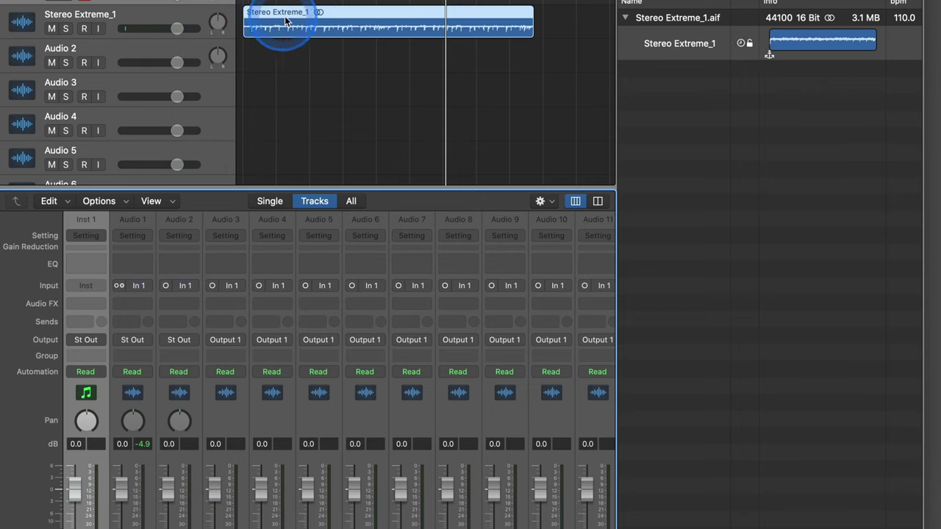
left_click_drag(285, 20, 275, 24)
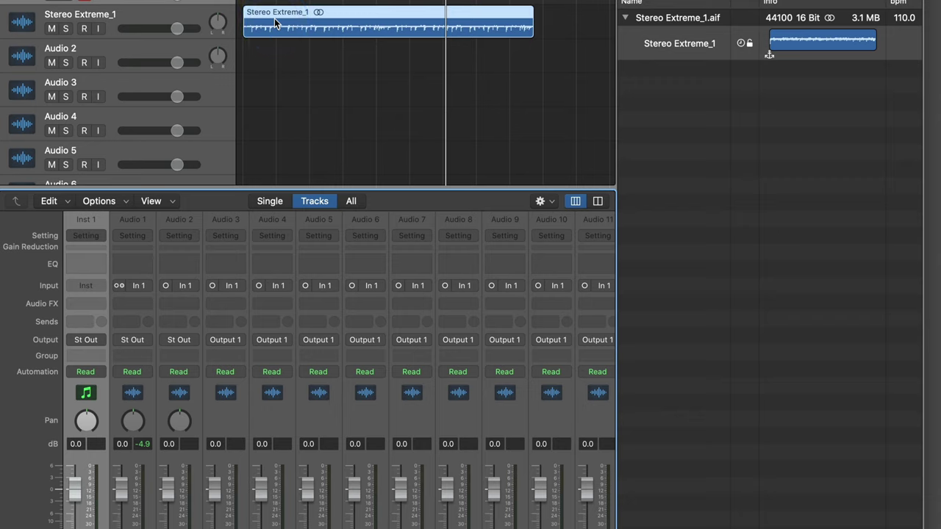
left_click_drag(126, 248, 113, 288)
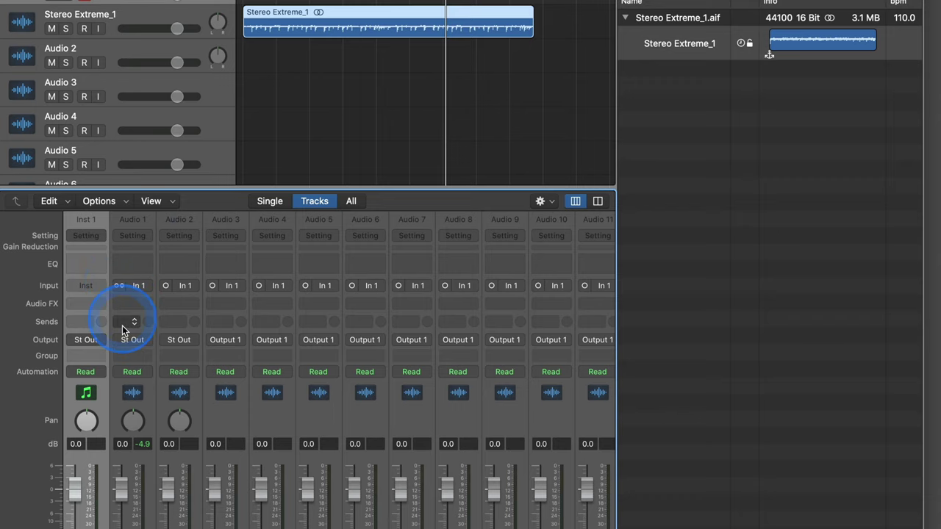
left_click(119, 285)
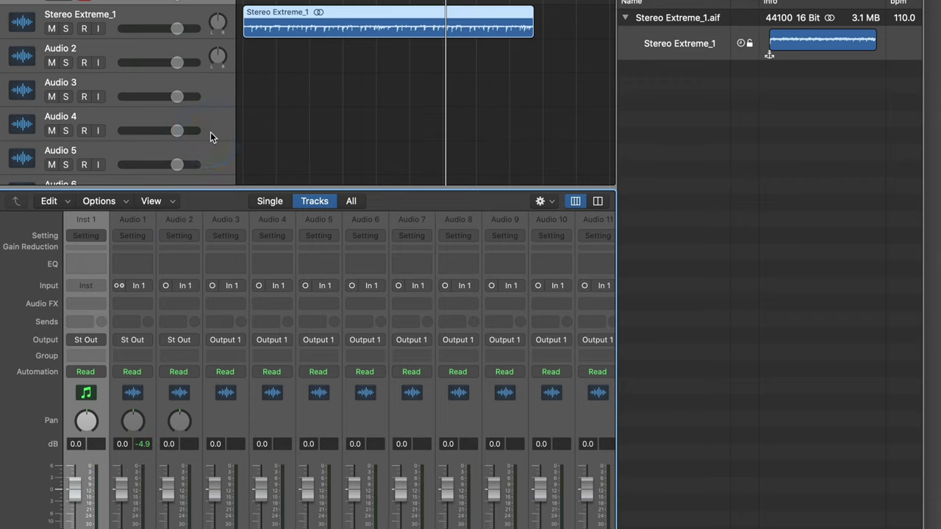
Step: Copy the Stereo Extreme_1 region to the Audio 2 track at bar 1 and set the Audio 2 channel mode to Right
left_click_drag(281, 25, 277, 47)
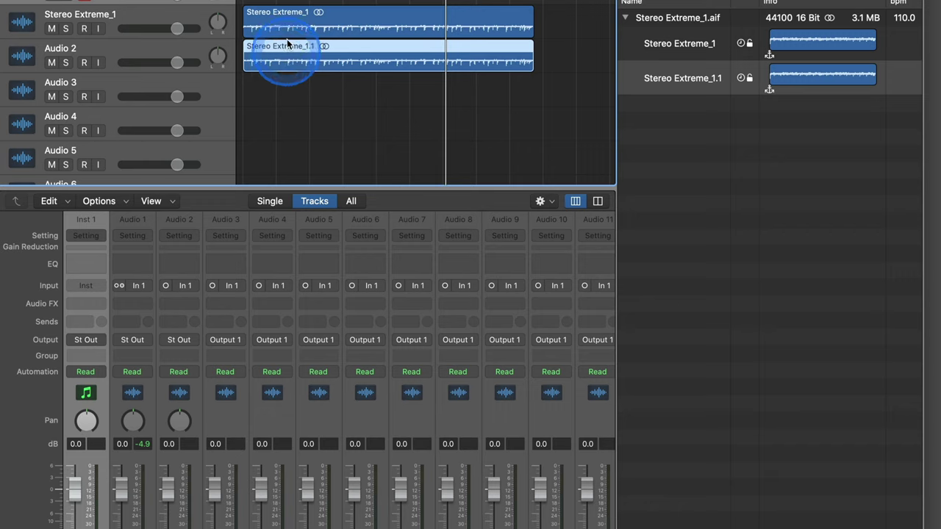
left_click(167, 286)
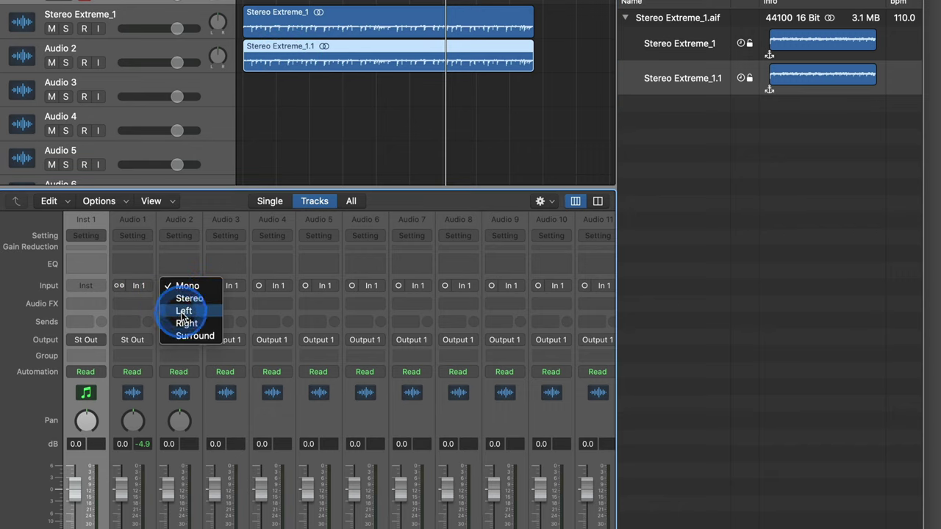
left_click(173, 298)
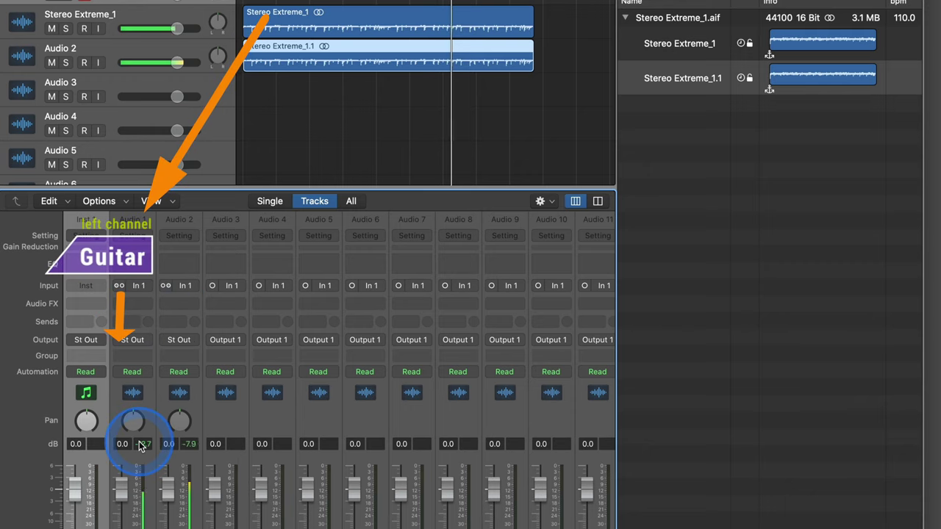
Step: Balance the two tracks during playback, setting the Audio 1 fader to -7.0 dB and the Audio 2 fader to -4.8 dB
left_click_drag(168, 482, 171, 526)
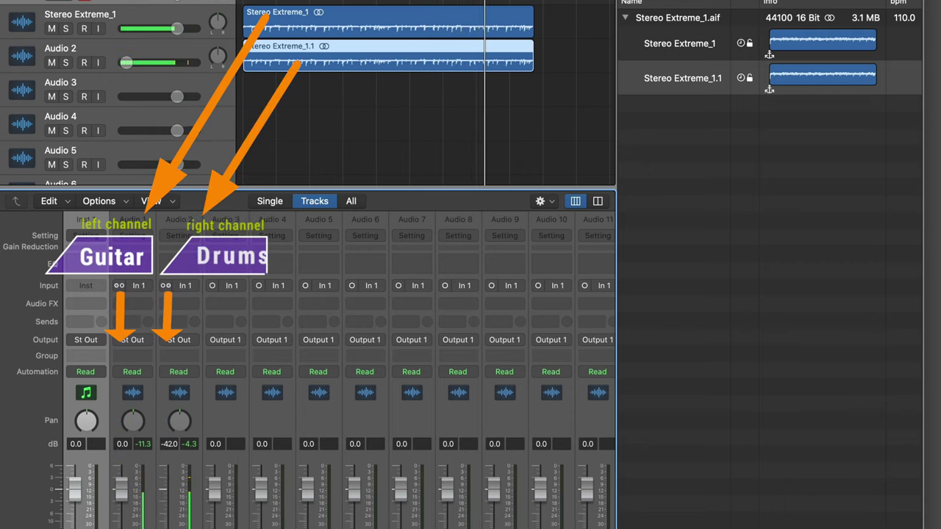
left_click_drag(122, 487, 153, 477)
left_click(95, 484)
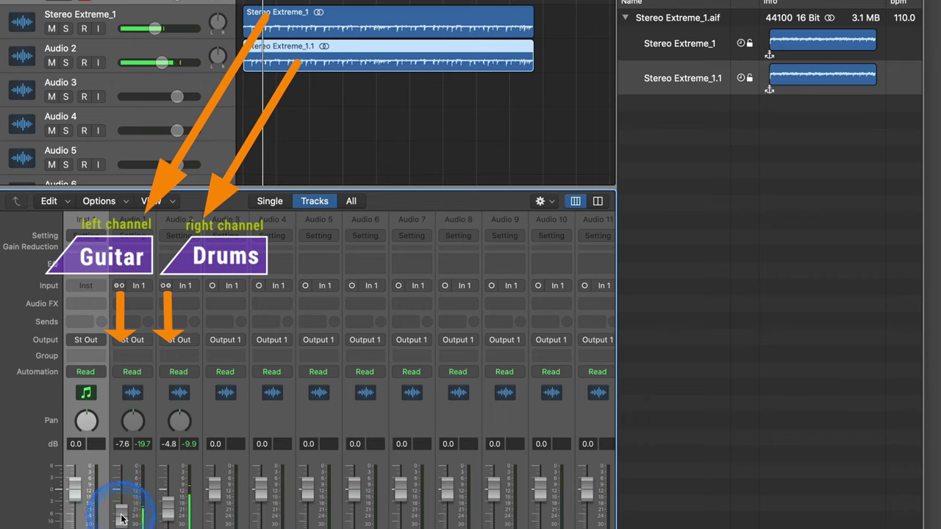
mouse_move(122, 505)
left_mouse_down()
mouse_move(121, 524)
mouse_move(126, 504)
mouse_move(131, 517)
left_mouse_up()
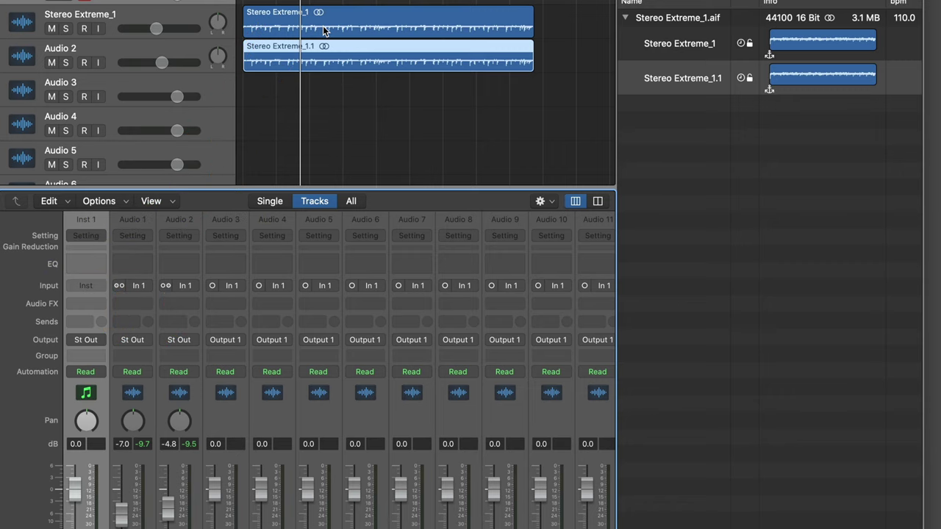
left_click(120, 280)
mouse_move(118, 283)
left_mouse_down()
mouse_move(176, 259)
mouse_move(128, 272)
mouse_move(121, 287)
left_mouse_up()
left_click(122, 285)
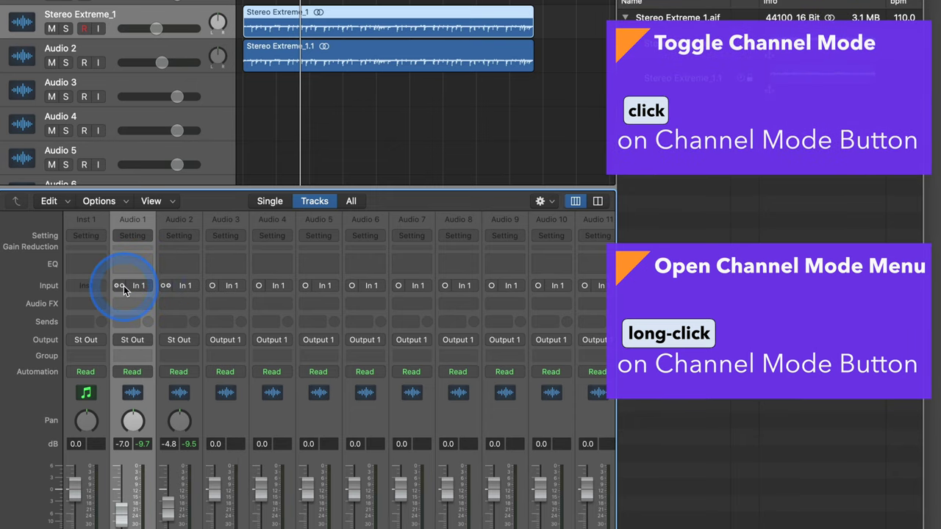
left_click_drag(124, 285, 130, 263)
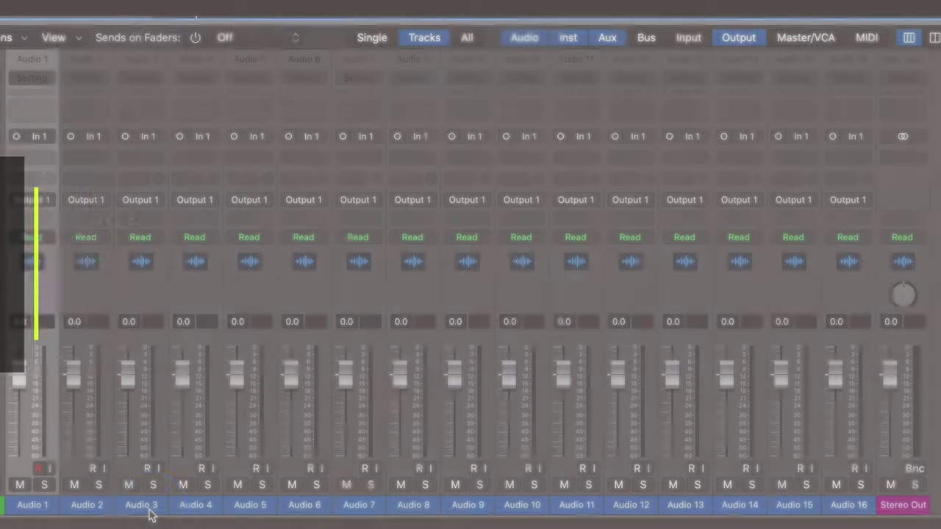
Step: Select channel strips Audio 3 to Audio 7, lower their faders together, and reset them to 0.0 dB
left_click(149, 510)
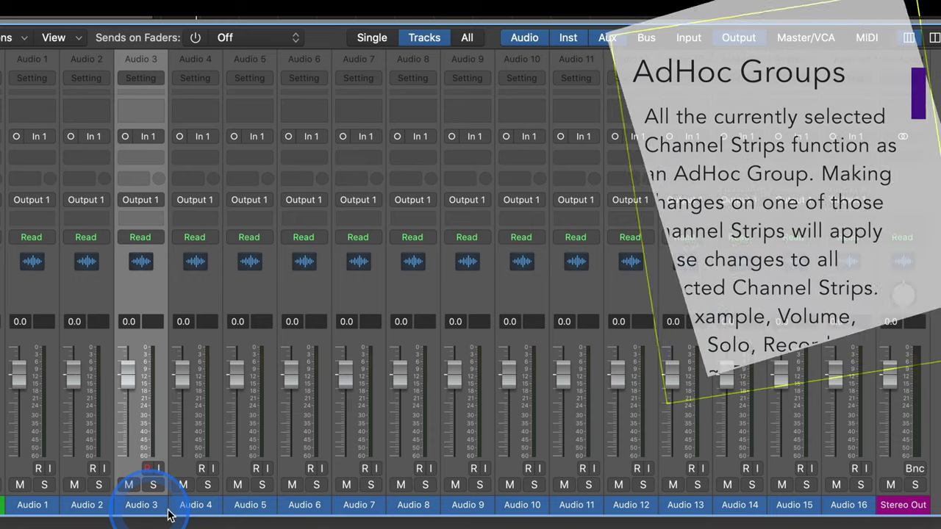
left_click(358, 508, "shift")
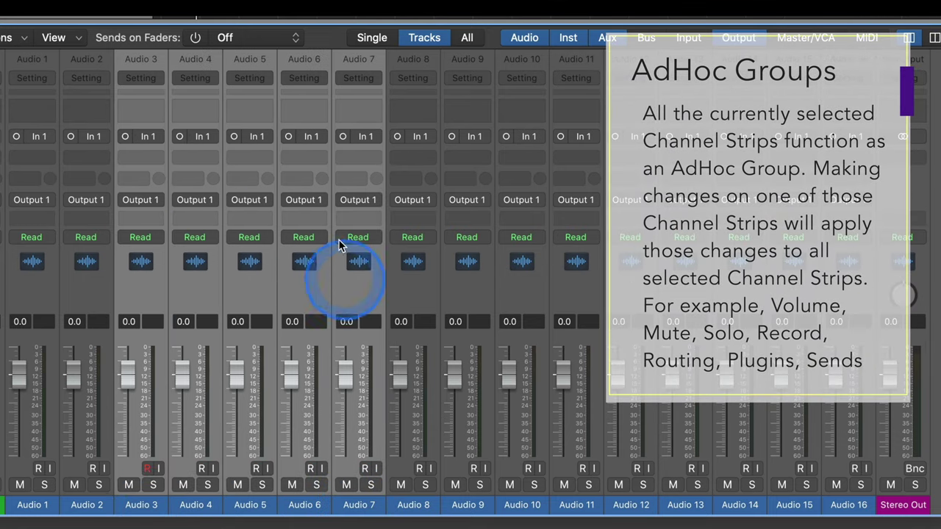
left_click_drag(237, 374, 239, 401)
left_click(237, 399, "alt")
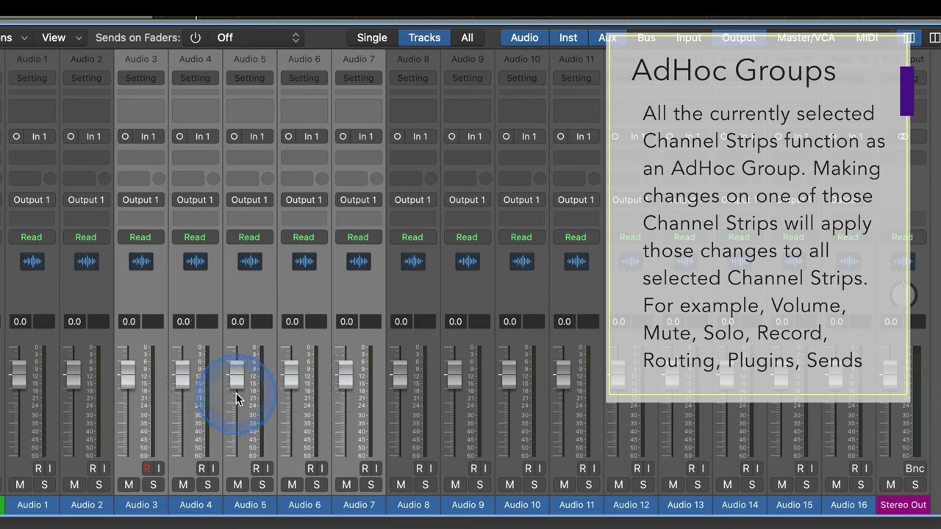
Step: Add a Bus 1 send to the selected Audio 3 to Audio 7 channel strips
left_click(199, 180)
mouse_move(209, 201)
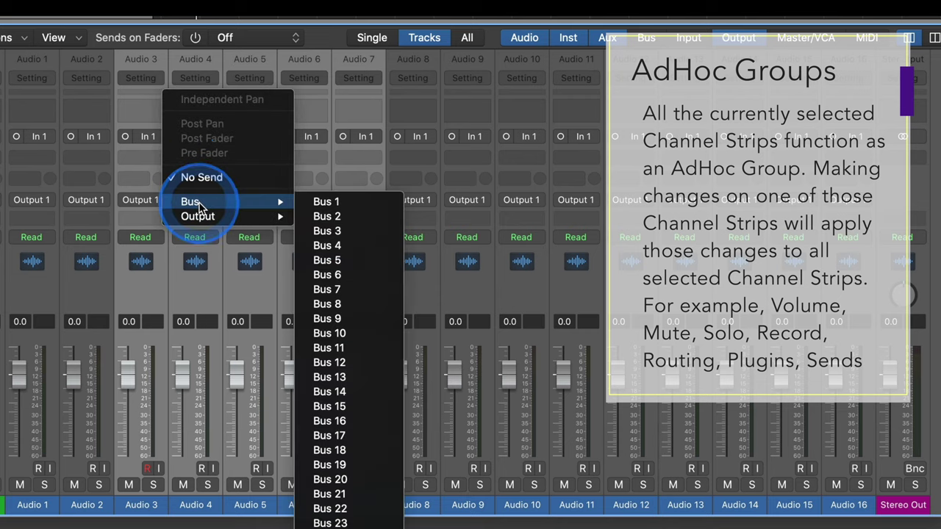
left_click(323, 203)
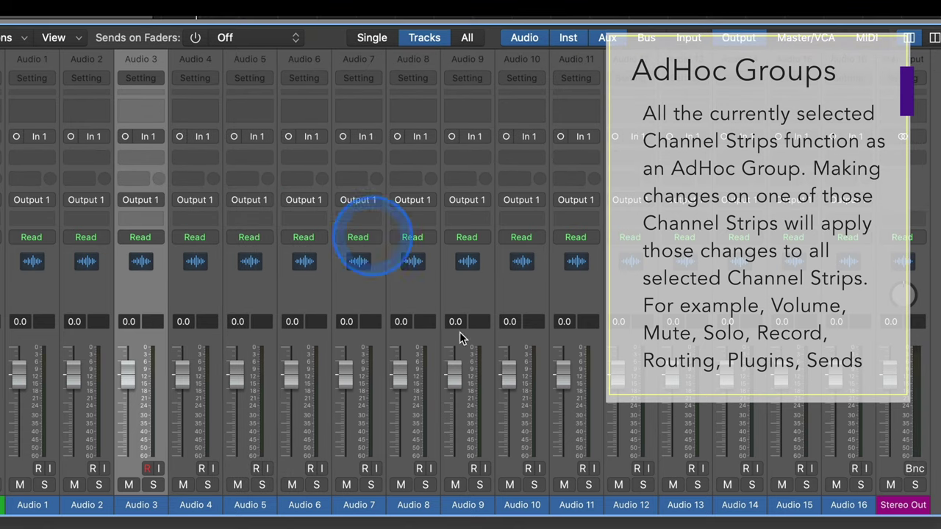
Step: Select channel strips Audio 5 to 9, 11 and 13, insert Match EQ on all of them, and close the plug-in window
left_click_drag(291, 504, 676, 510)
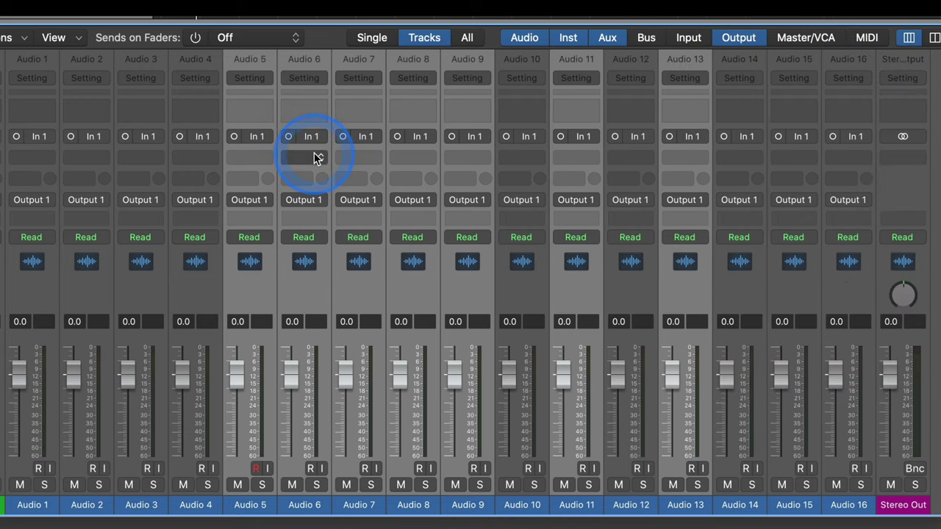
left_click(317, 158)
mouse_move(299, 238)
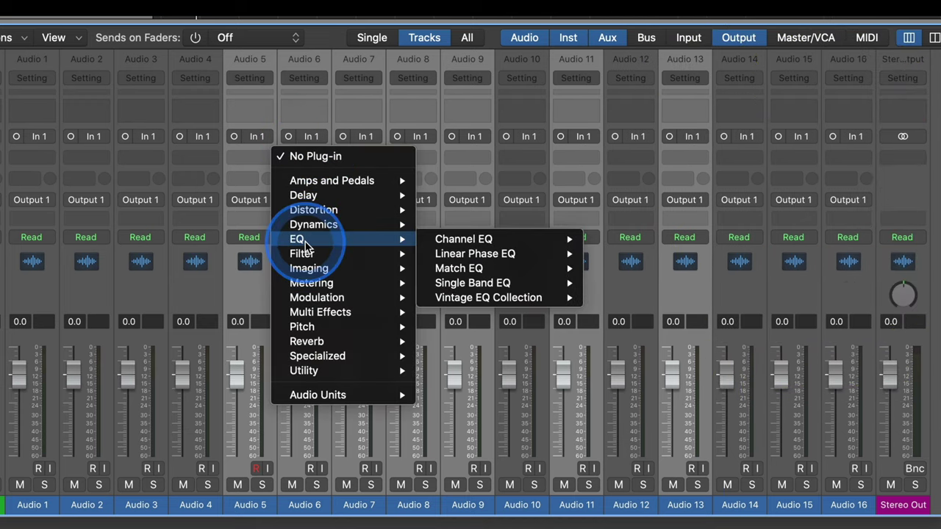
left_click(470, 269)
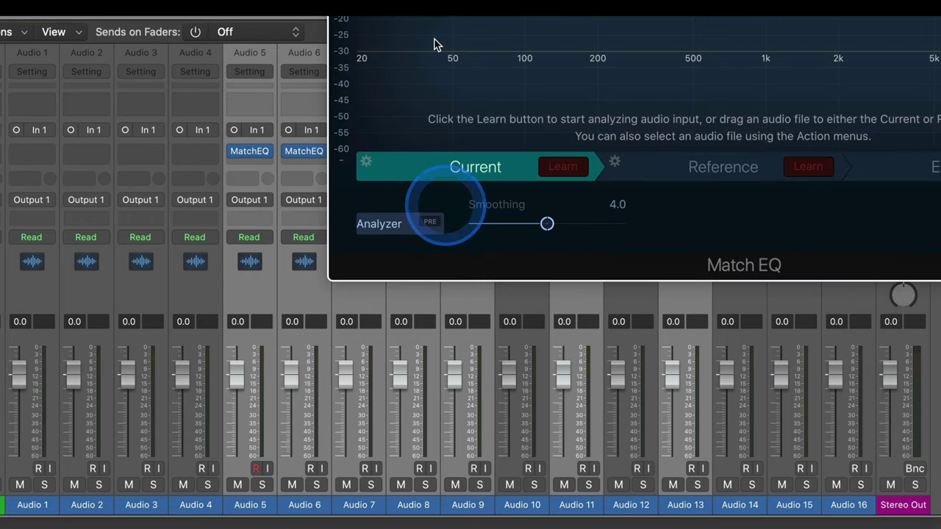
key("super+w")
left_click_drag(250, 152, 694, 157)
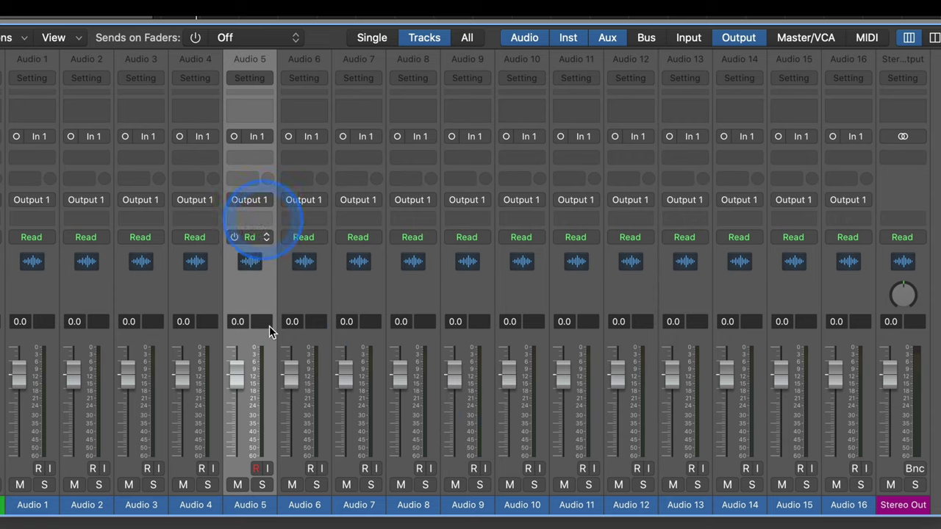
Step: Select channel strips Audio 5 to Audio 10 and route them all to mono Output 3
left_click(517, 506, "shift")
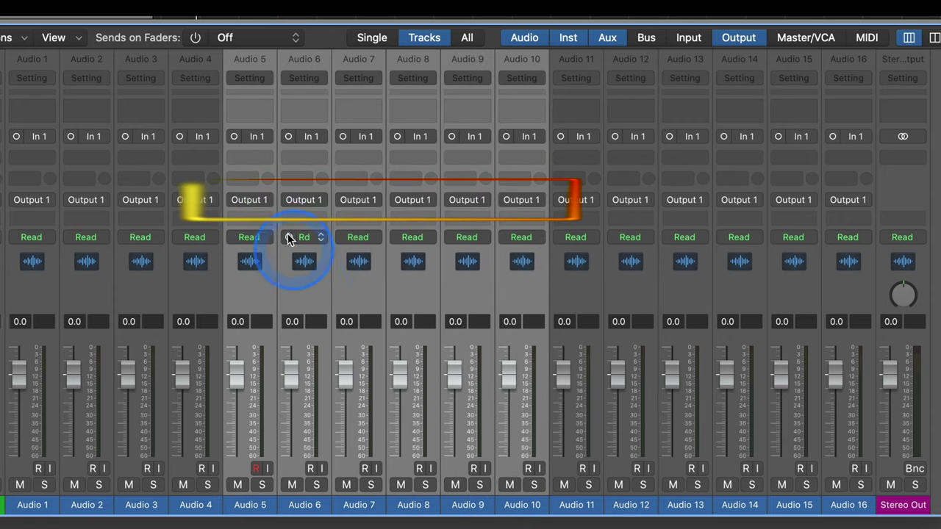
left_click(265, 199)
mouse_move(268, 248)
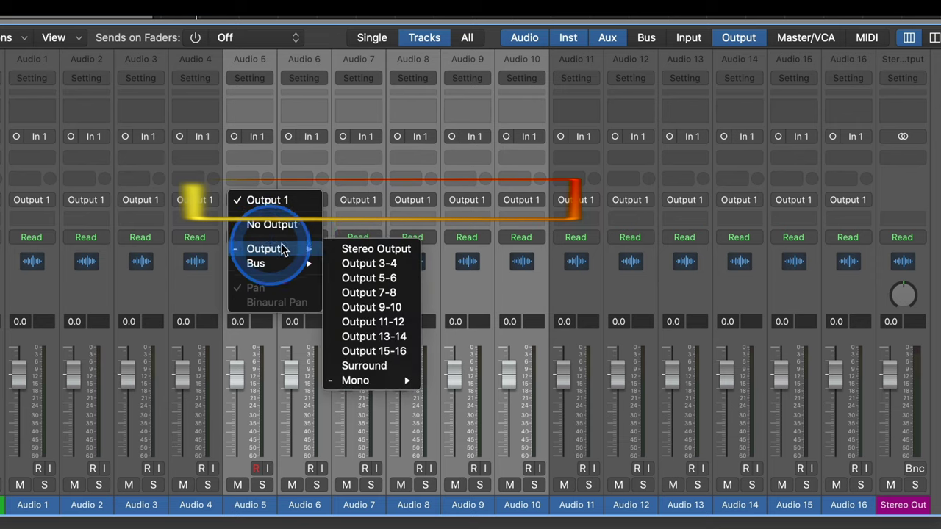
mouse_move(359, 381)
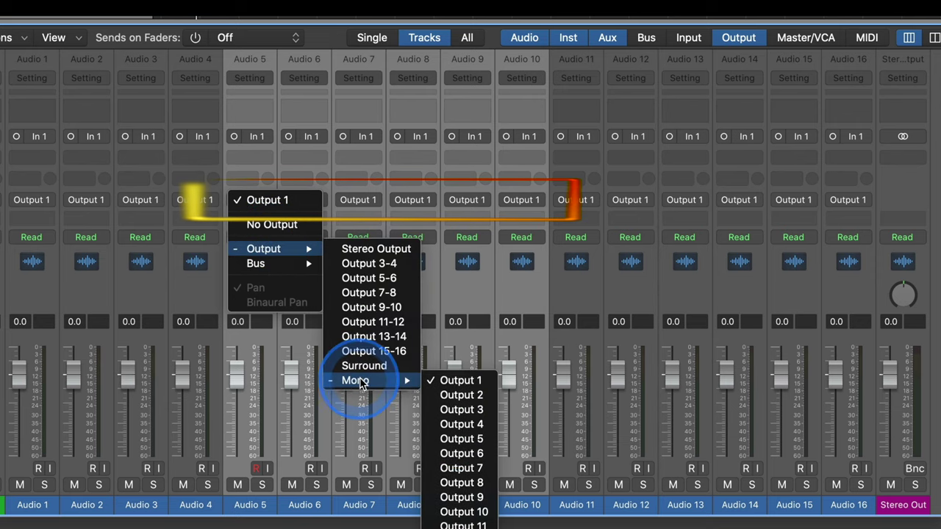
left_click(478, 410)
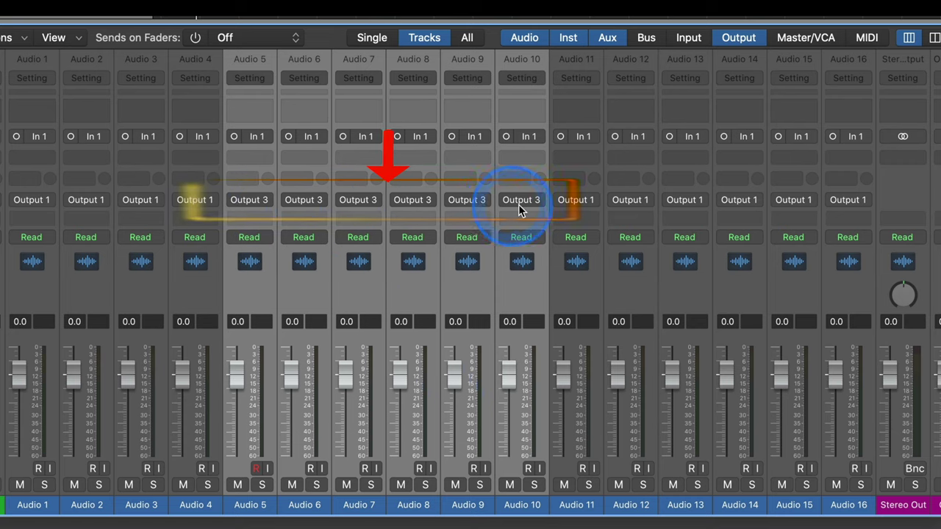
Step: Select channel strips Audio 1 to Audio 16 and route them all to Stereo Output
left_click(38, 511)
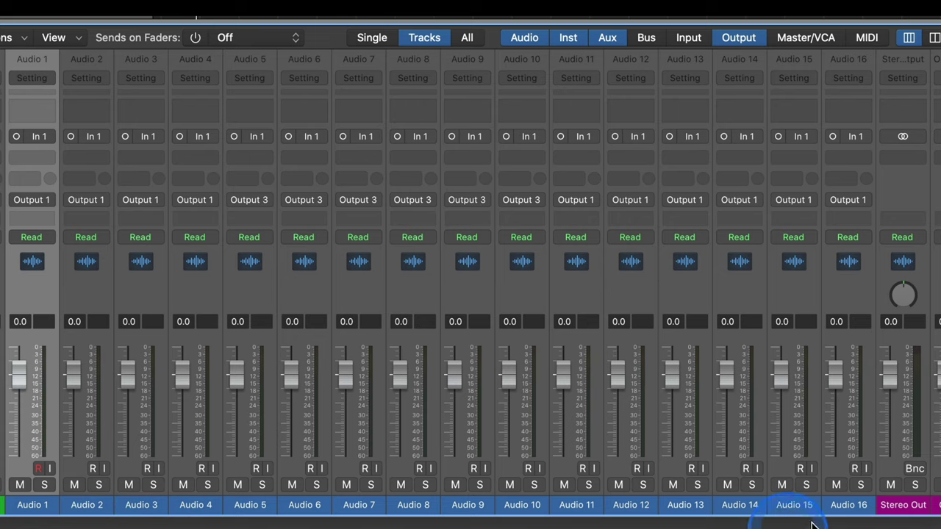
left_click(849, 511, "shift")
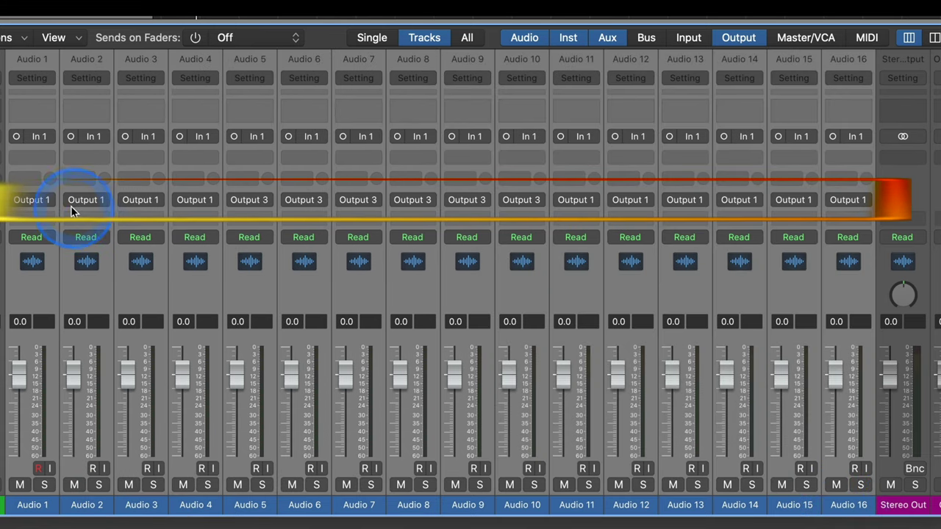
left_click(43, 203)
mouse_move(45, 248)
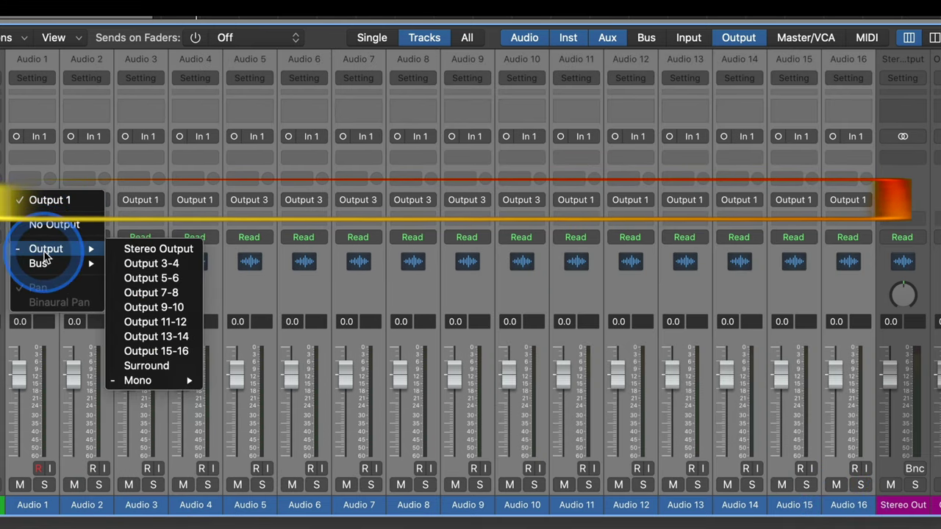
left_click(172, 254)
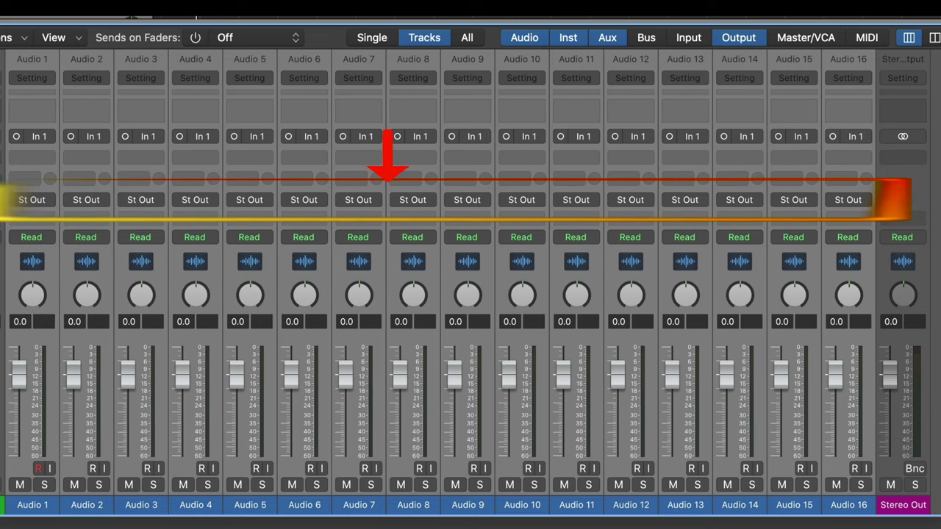
Step: Route the selected Audio 1 to Audio 16 channel strips to mono Output 1
left_click(44, 197)
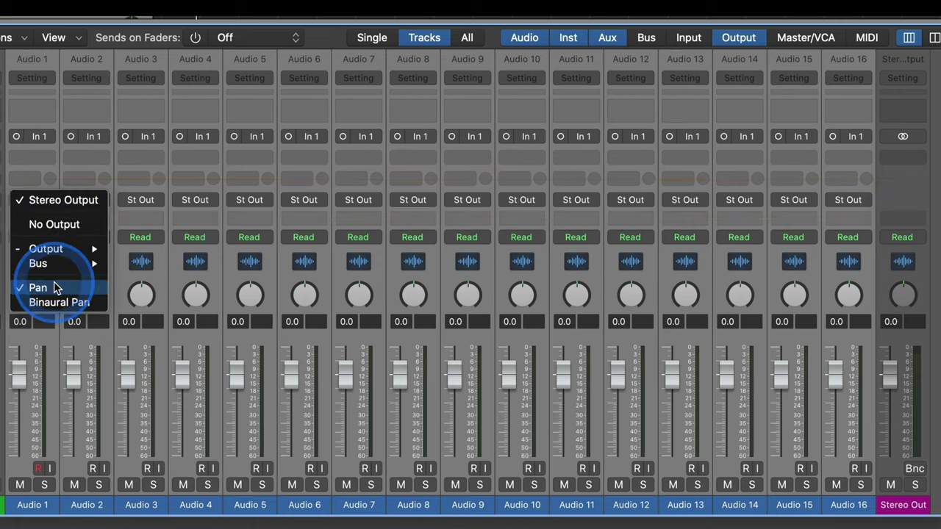
mouse_move(56, 253)
mouse_move(143, 380)
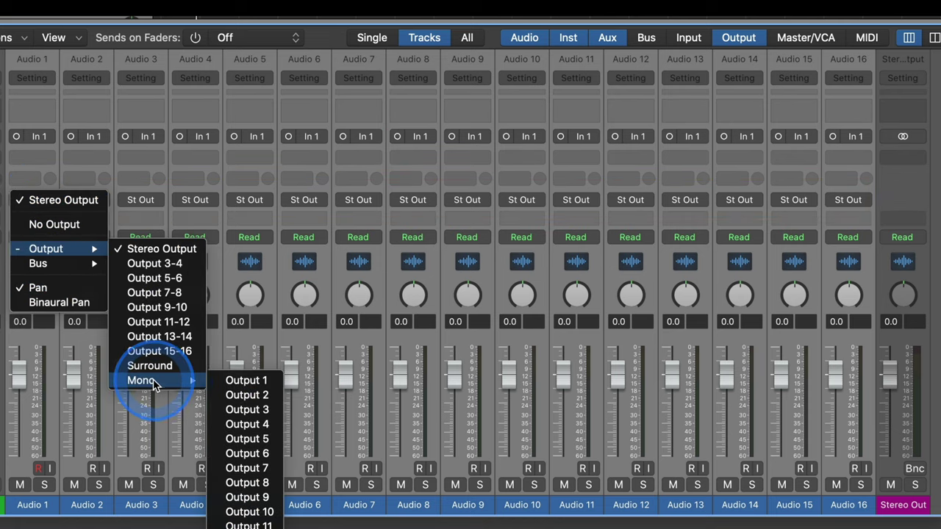
left_click(250, 380)
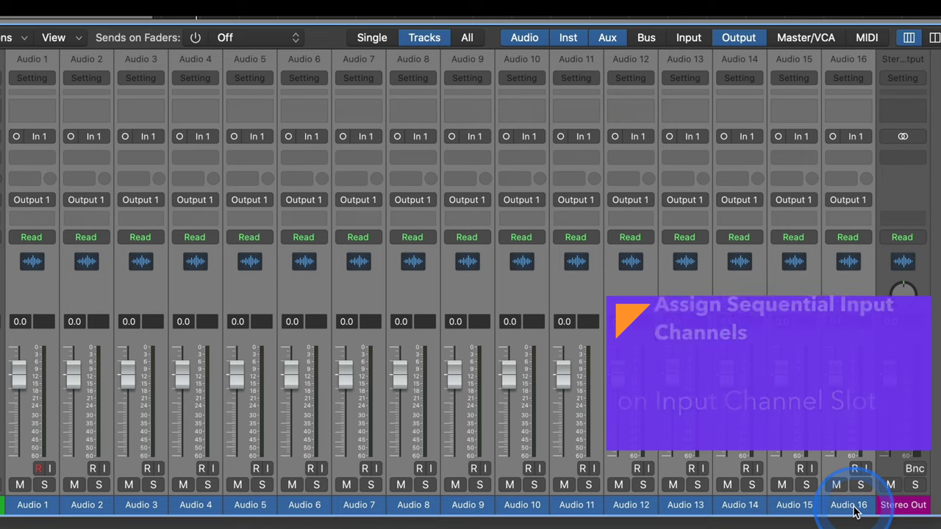
Step: Assign sequential inputs to the selected Audio 1 to Audio 16 channel strips, starting with Input 1
left_click(44, 134, "alt")
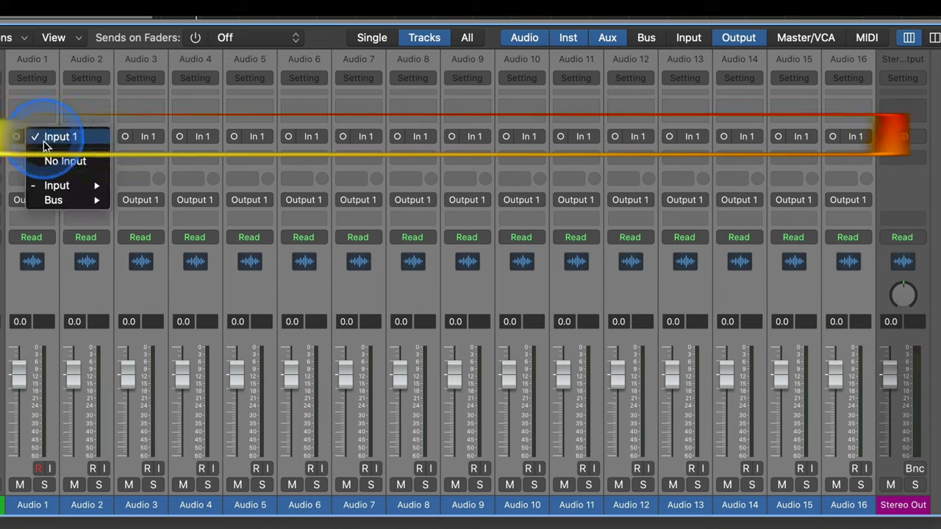
mouse_move(46, 185)
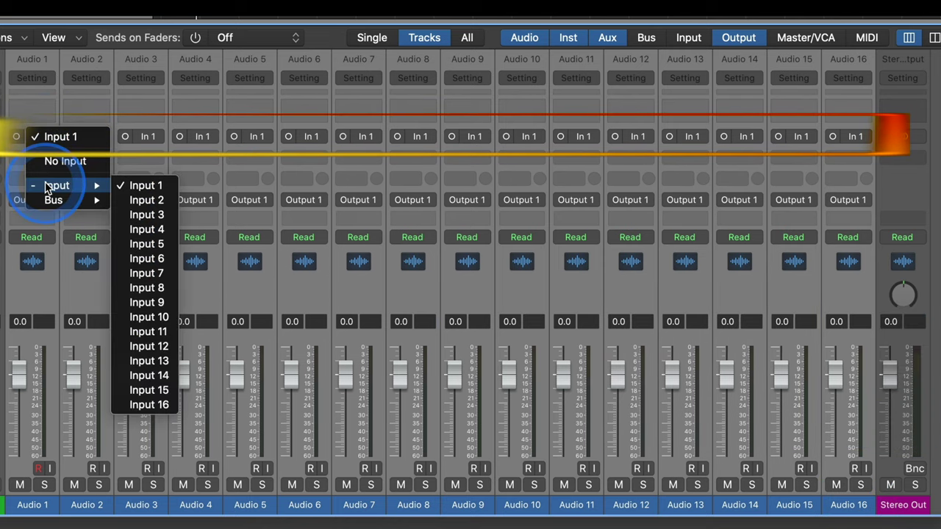
left_click(155, 186)
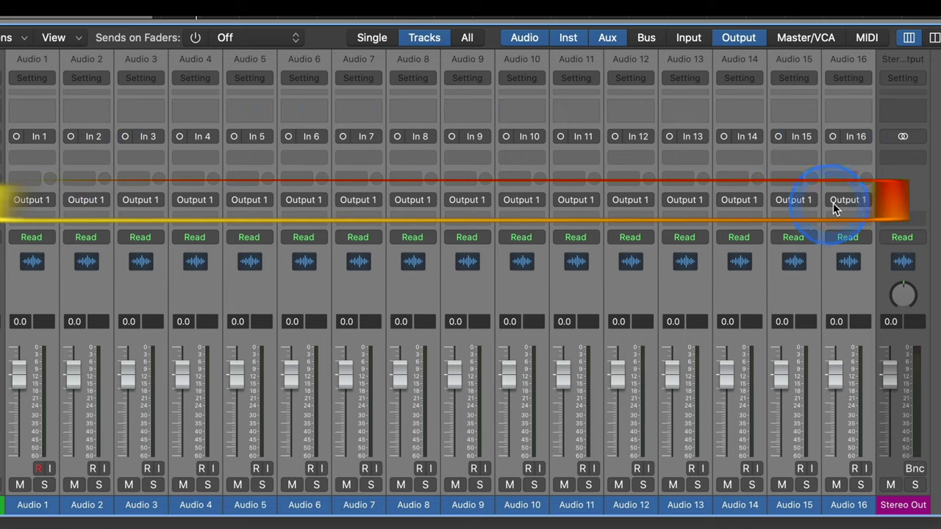
Step: Assign sequential mono outputs to the selected Audio 1 to Audio 16 channel strips, starting with Output 1
left_click(37, 205, "alt")
mouse_move(36, 249)
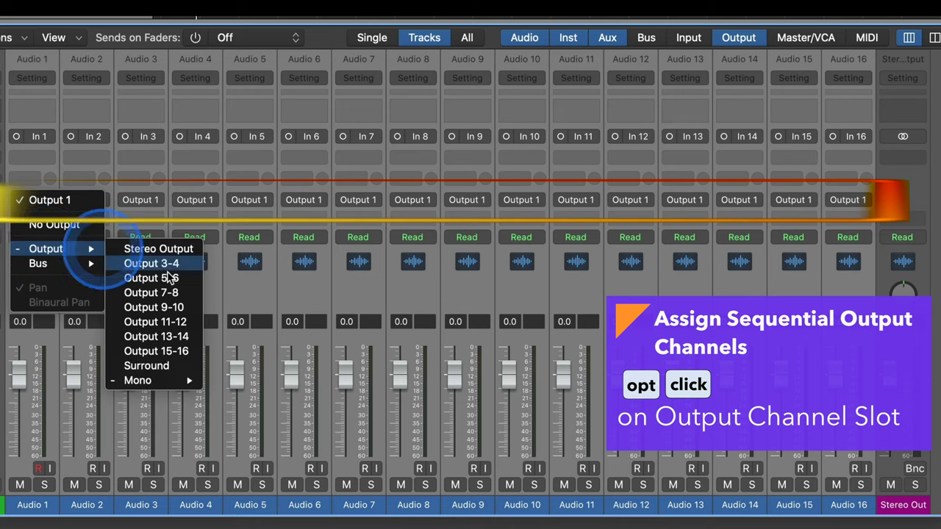
mouse_move(160, 381)
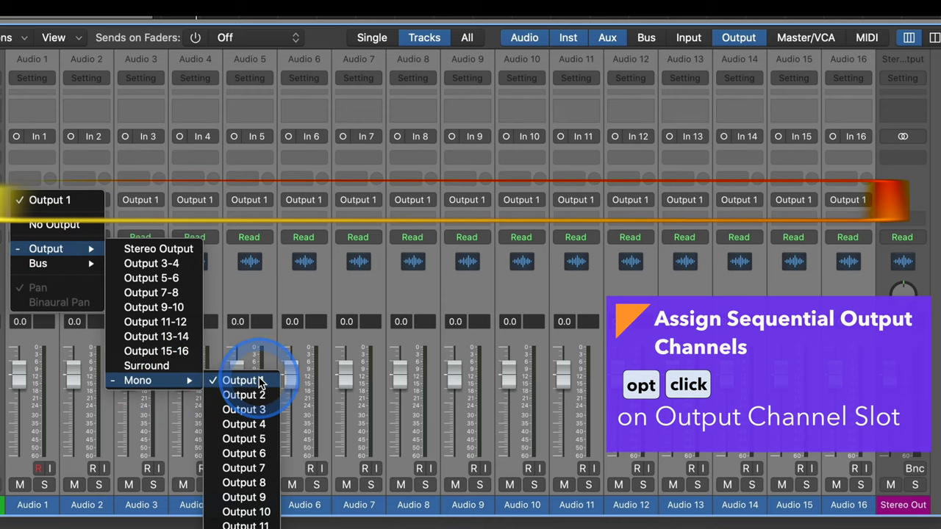
left_click(259, 381)
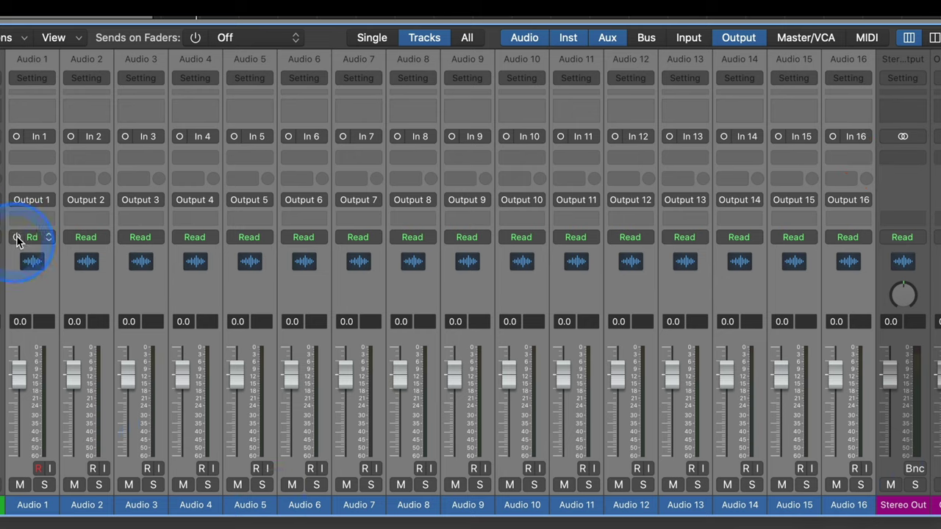
Step: Set the output of all selected Audio 1 to Audio 16 channel strips back to mono Output 1
left_click(31, 199)
mouse_move(40, 263)
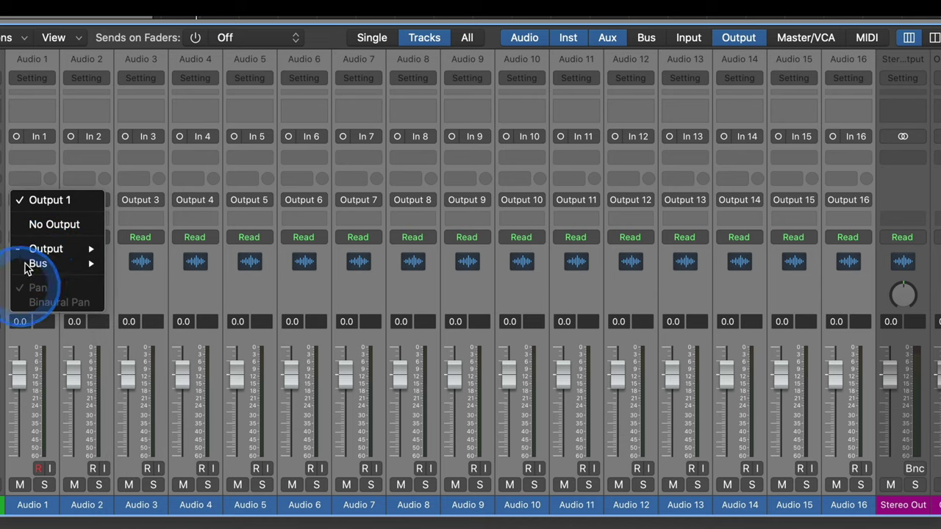
mouse_move(137, 381)
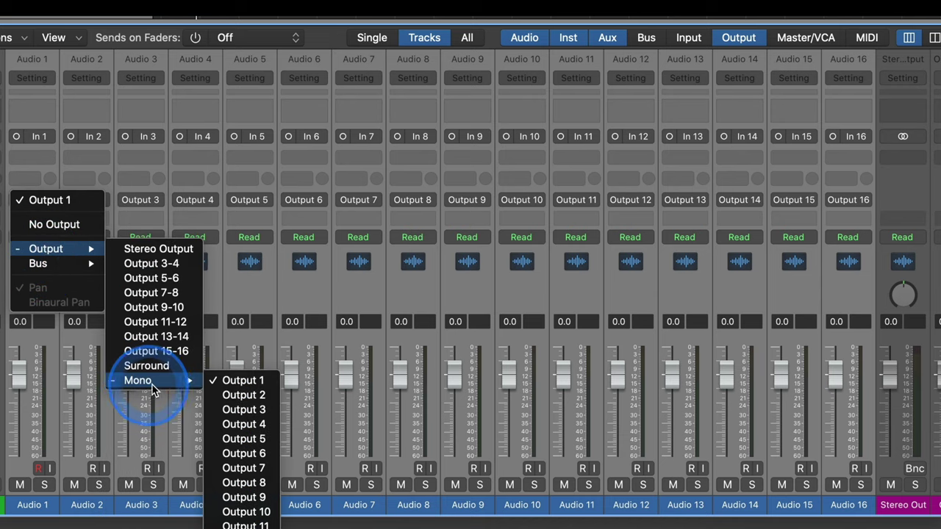
left_click(234, 380)
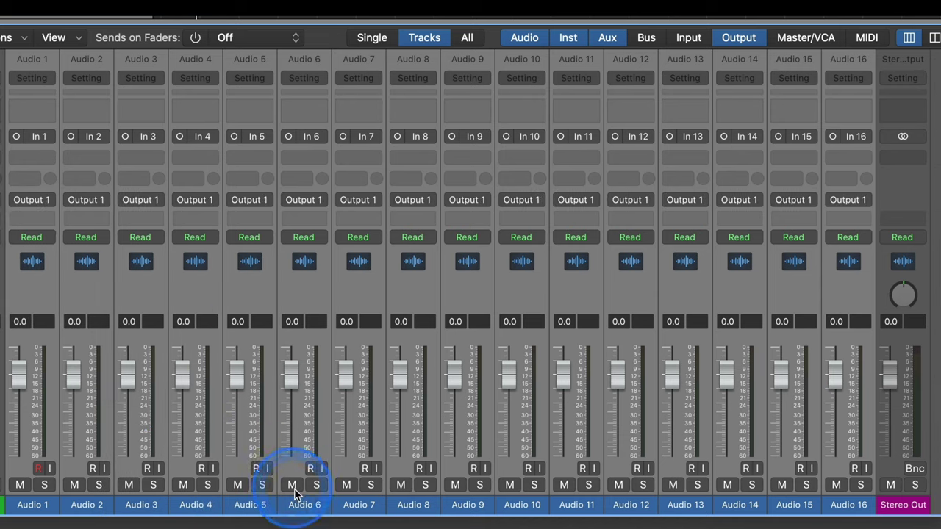
Step: Select channel strips Audio 6 to Audio 11 and Audio 14, and assign them sequential mono outputs starting with Output 4
left_click(308, 507)
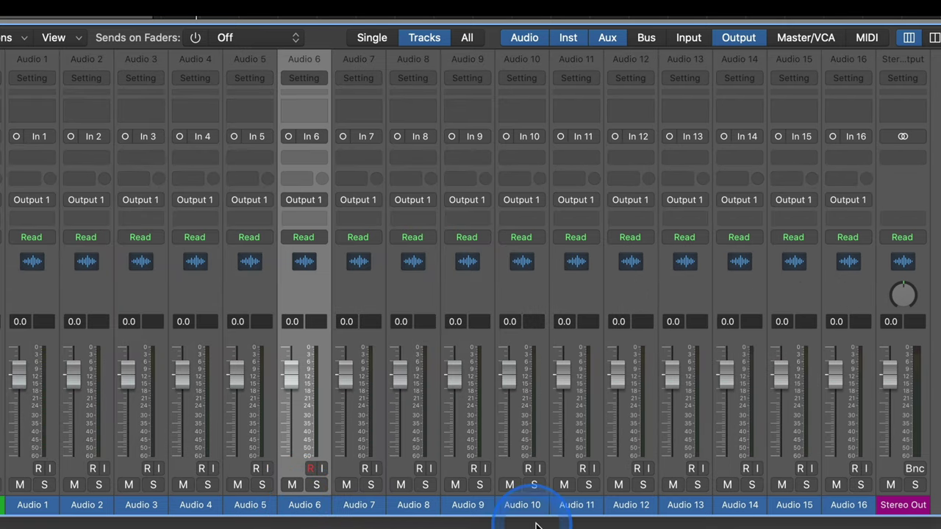
left_click(574, 509)
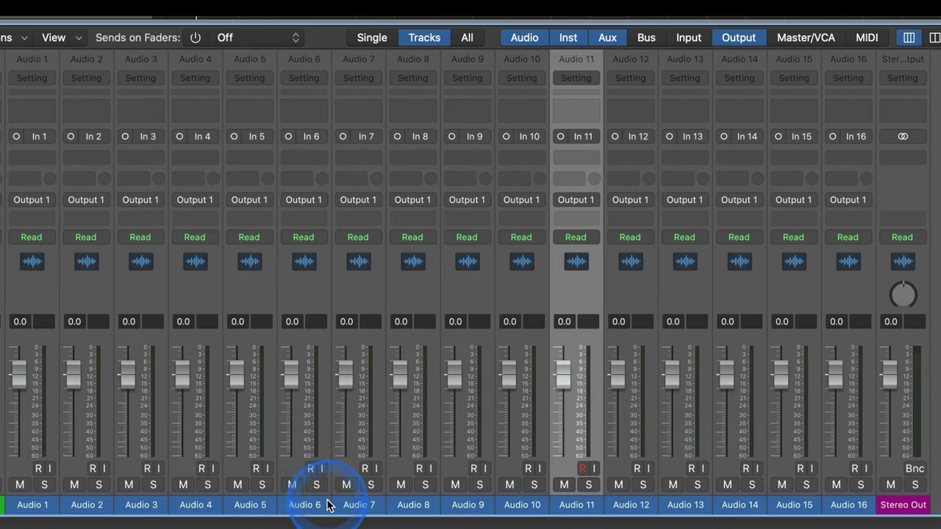
left_click(304, 504, "shift")
left_click(367, 207)
left_click_drag(367, 211, 734, 507)
left_click(738, 505, "super")
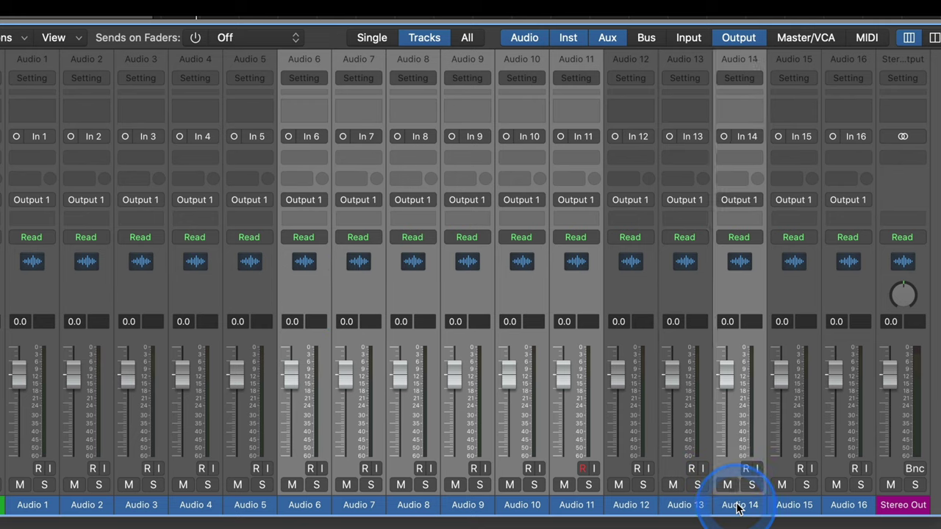
left_click(424, 206)
mouse_move(422, 248)
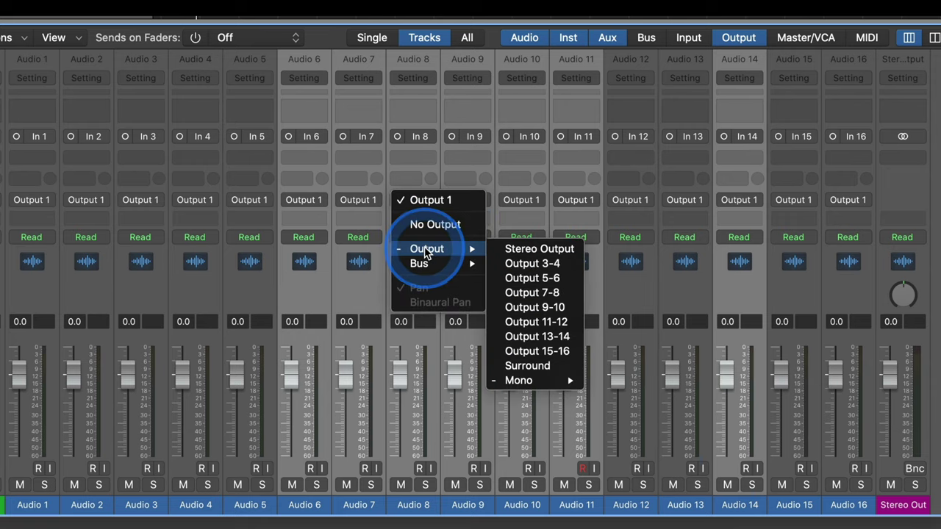
mouse_move(529, 382)
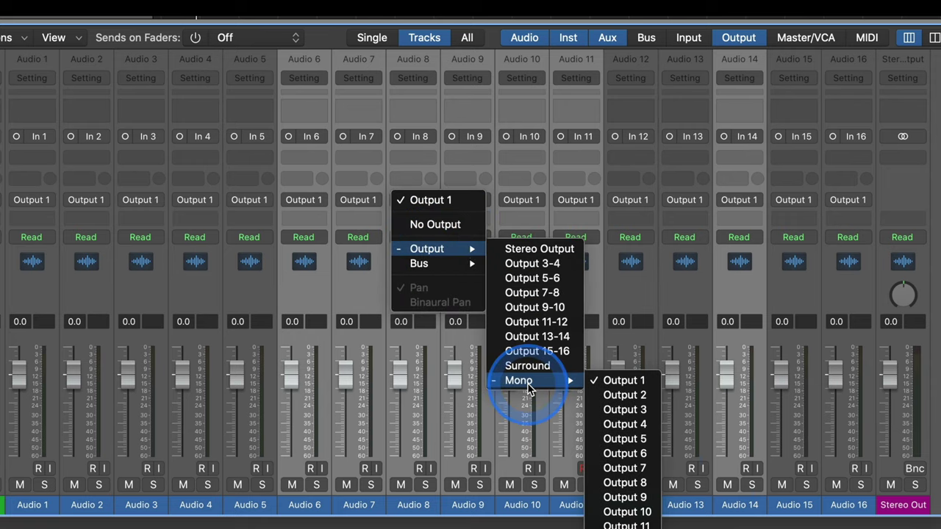
left_click(644, 425)
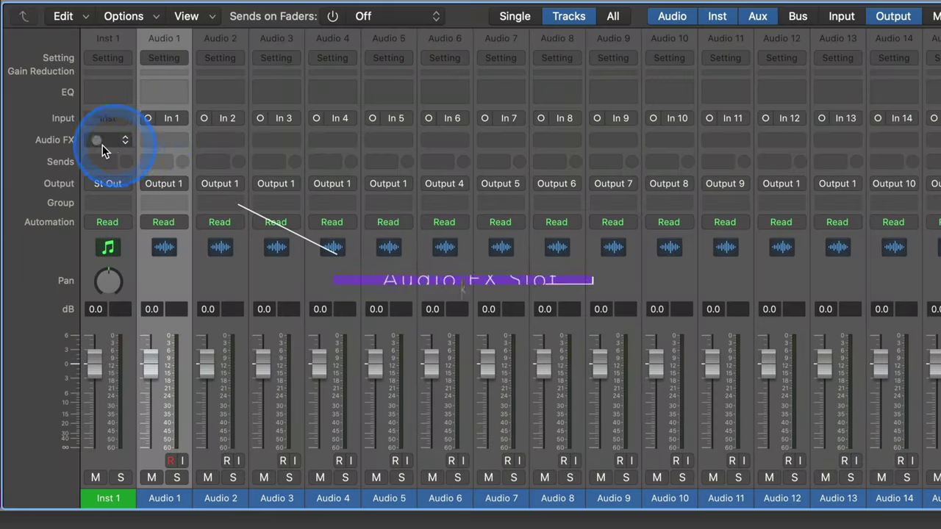
Step: Examine the standard Audio FX and software instrument plug-in lists of the Inst 1 channel strip
left_click(119, 140)
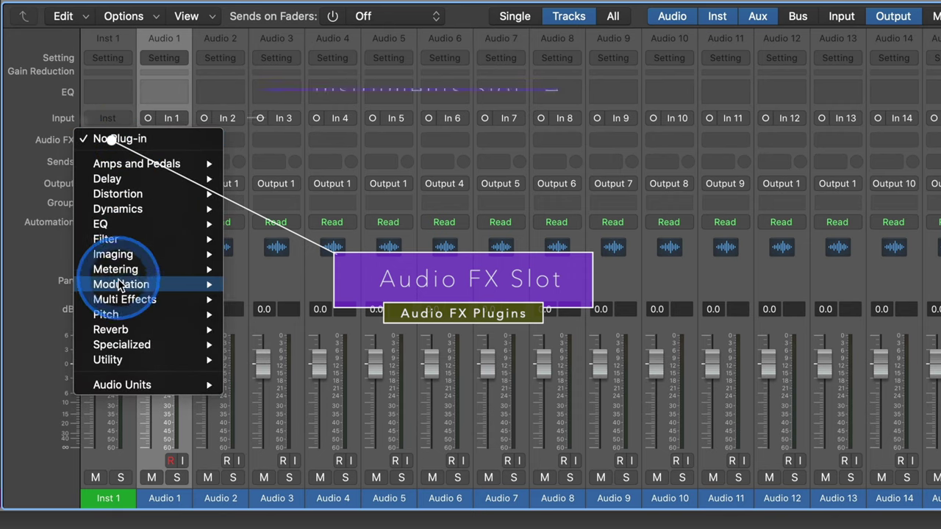
mouse_move(117, 179)
left_click(107, 120)
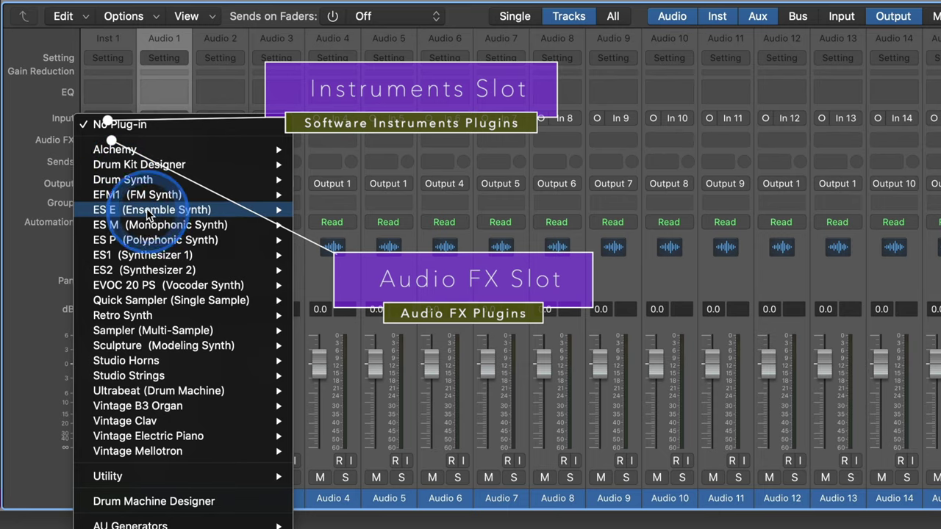
left_click(194, 81)
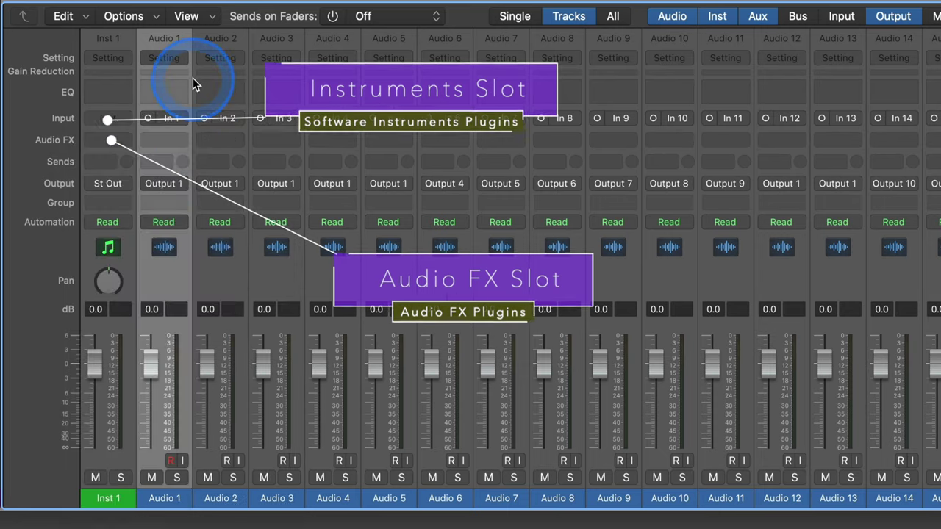
Step: Show the Legacy Audio FX plug-ins for the Inst 1 channel strip, browse entries such as AVerb and EQ, and close the list
left_click(105, 140, "alt")
mouse_move(129, 385)
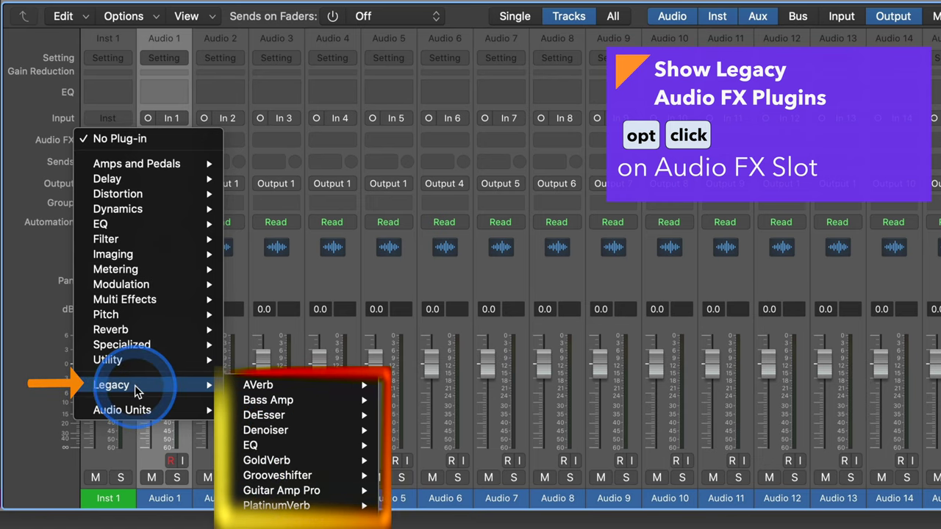
mouse_move(278, 386)
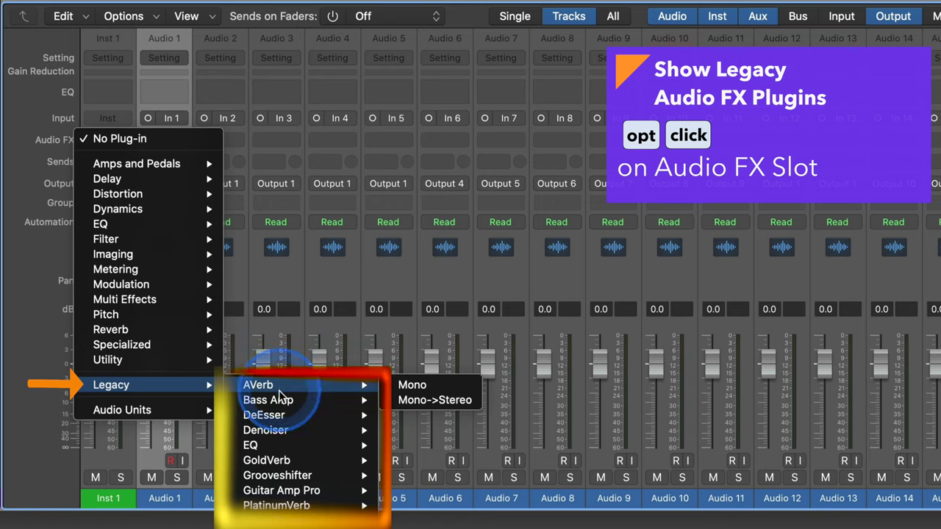
mouse_move(280, 432)
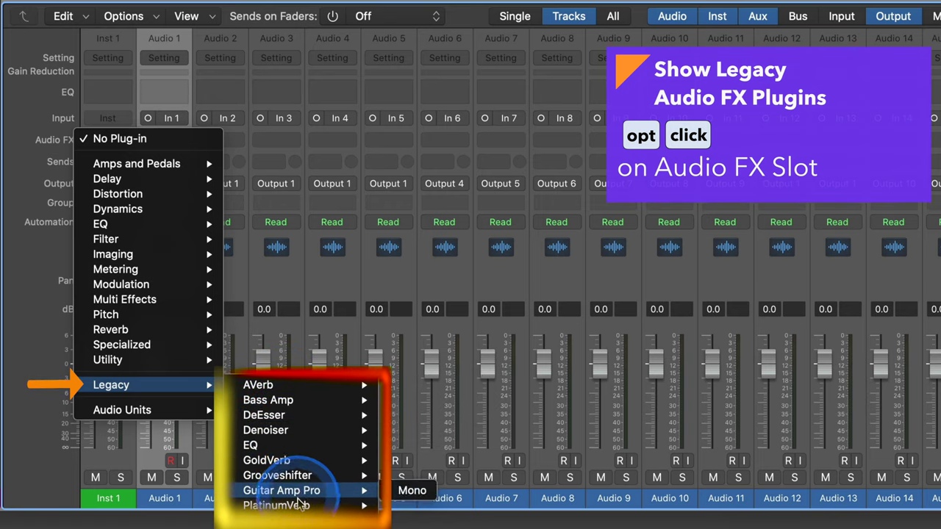
mouse_move(298, 507)
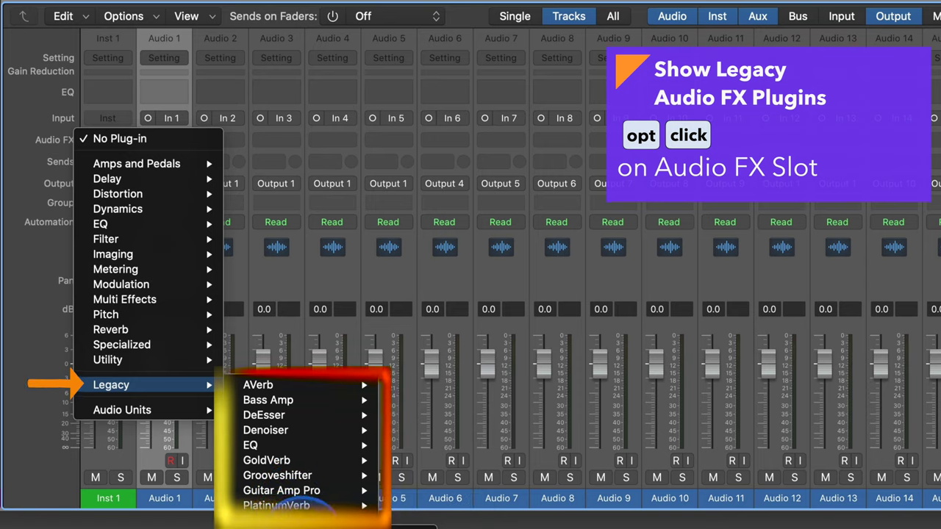
mouse_move(303, 445)
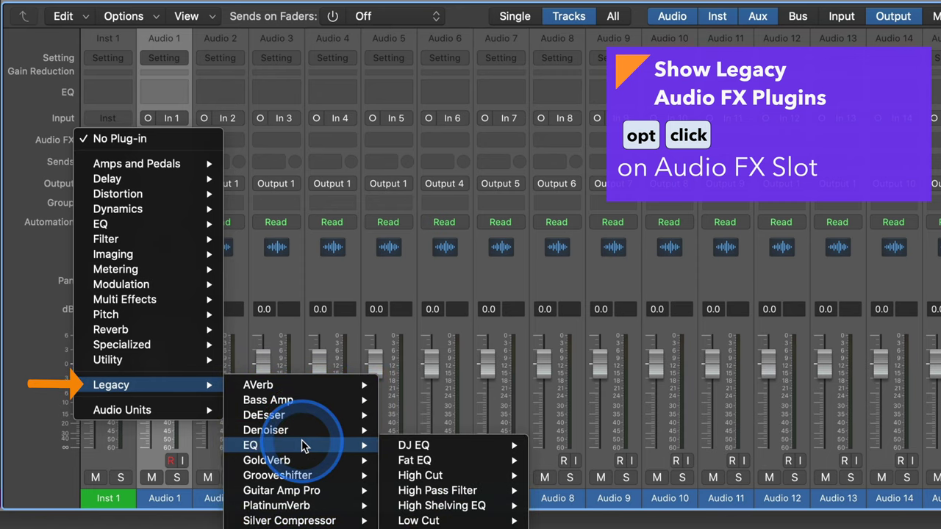
left_click_drag(220, 157, 120, 119)
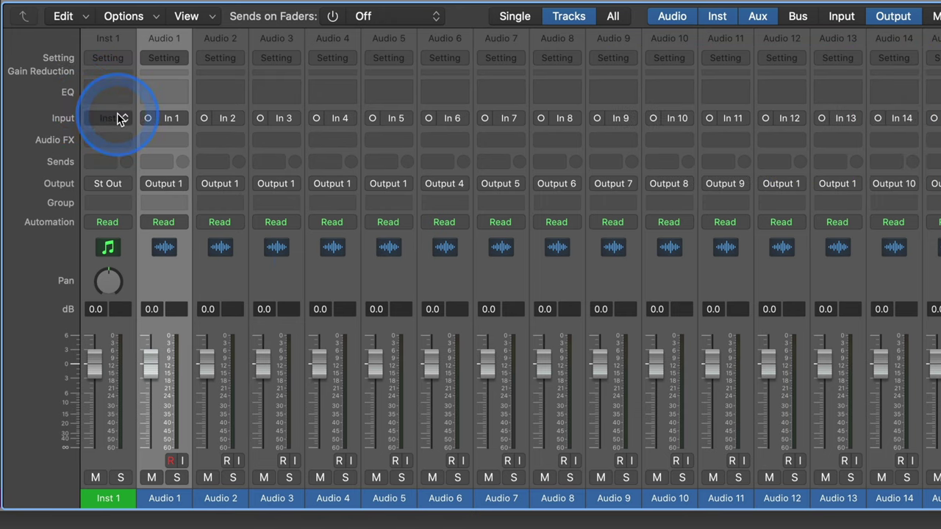
Step: Show the Legacy software instrument plug-ins for the Inst 1 channel strip and compare them with the standard instruments
left_click(120, 119, "alt")
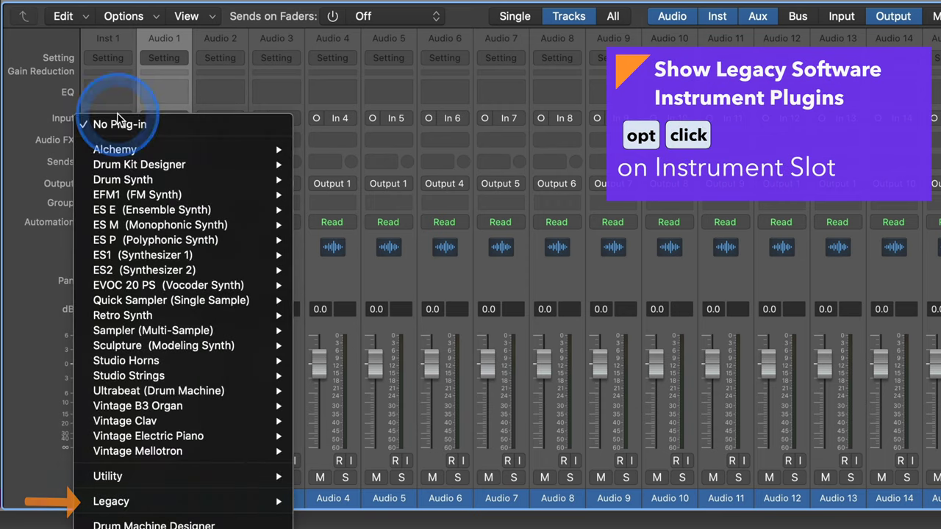
left_click_drag(104, 282, 391, 508)
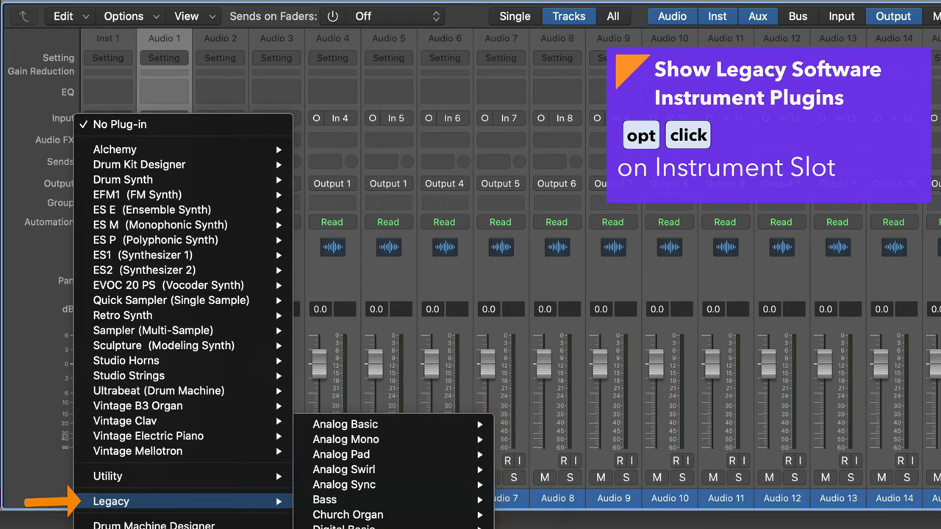
left_click(137, 454)
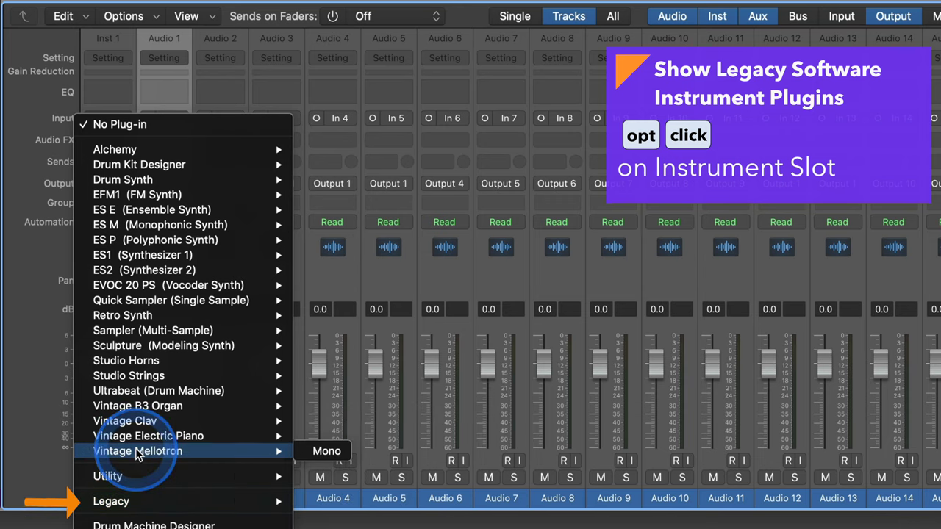
left_click(144, 329)
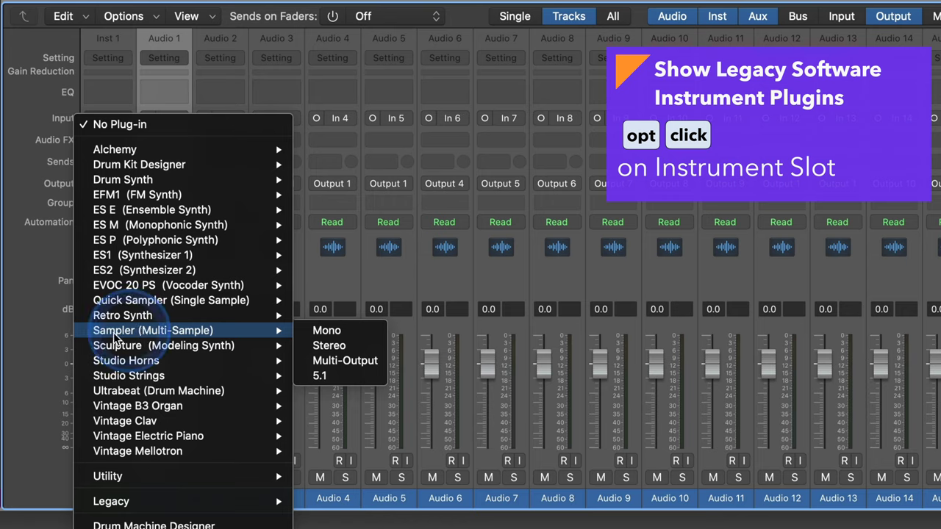
Step: Close the instrument list and examine the standard Audio FX plug-in categories of the Inst 1 channel strip
left_click(37, 361)
left_click(36, 360)
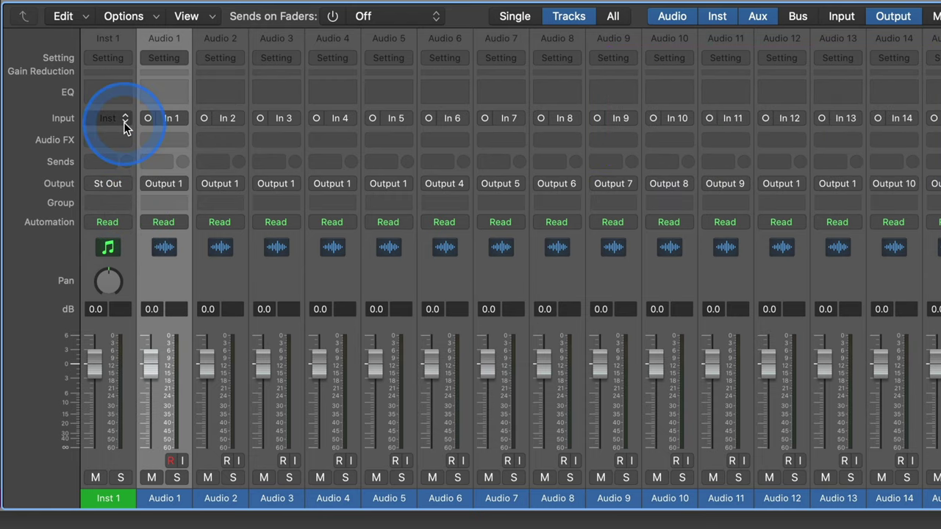
left_click(301, 122)
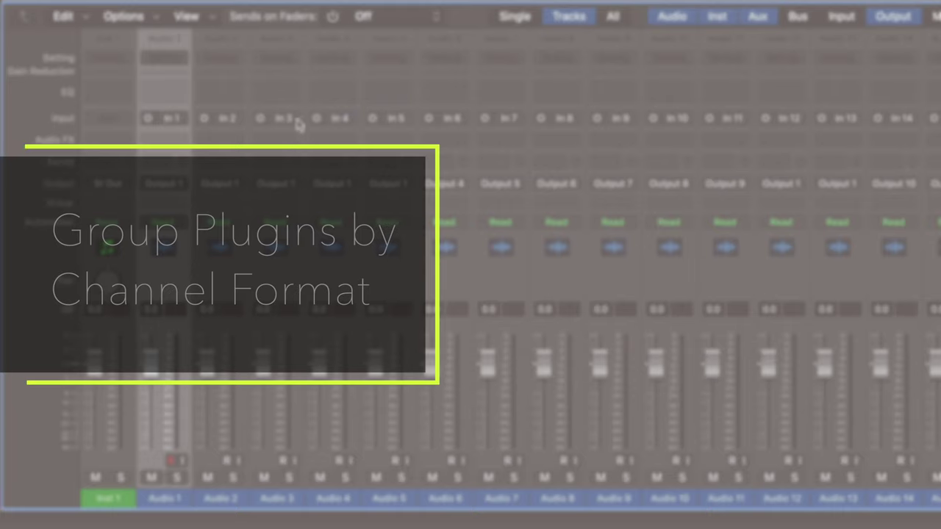
left_click(110, 140)
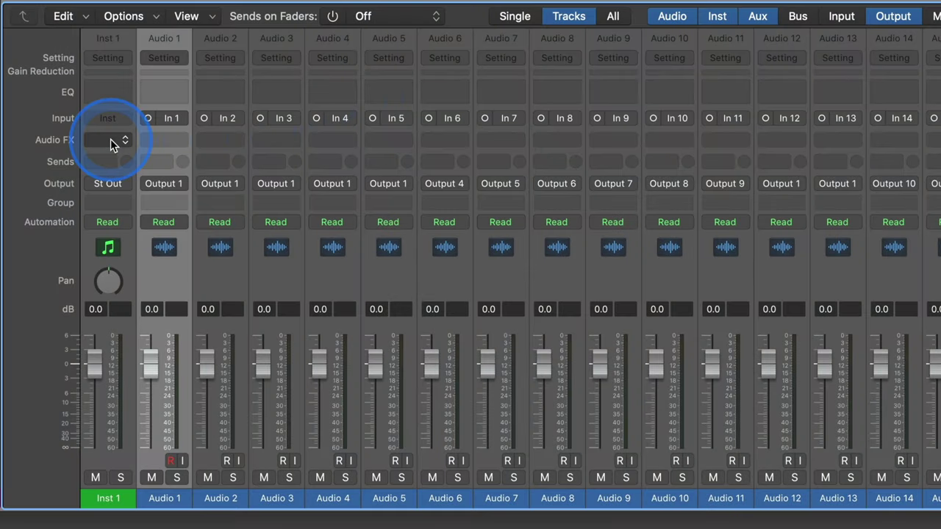
left_click(110, 139)
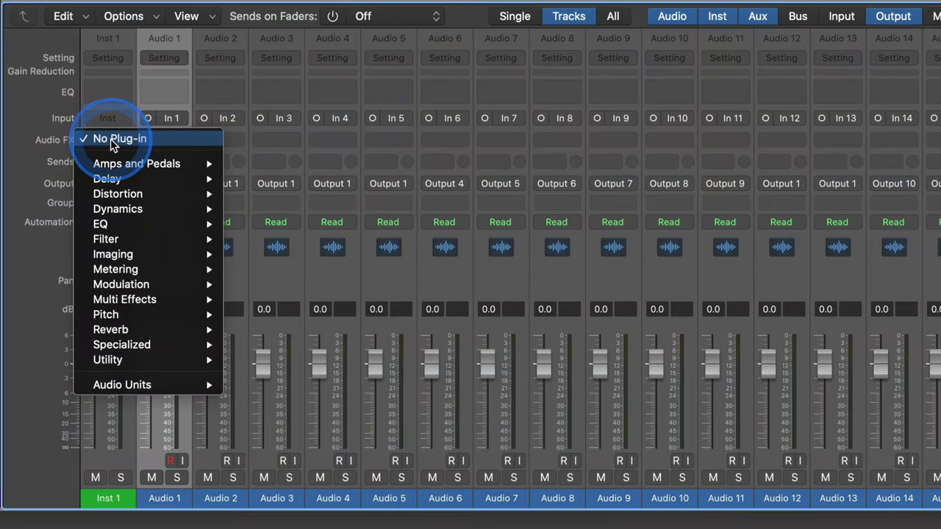
left_click_drag(119, 330, 54, 147)
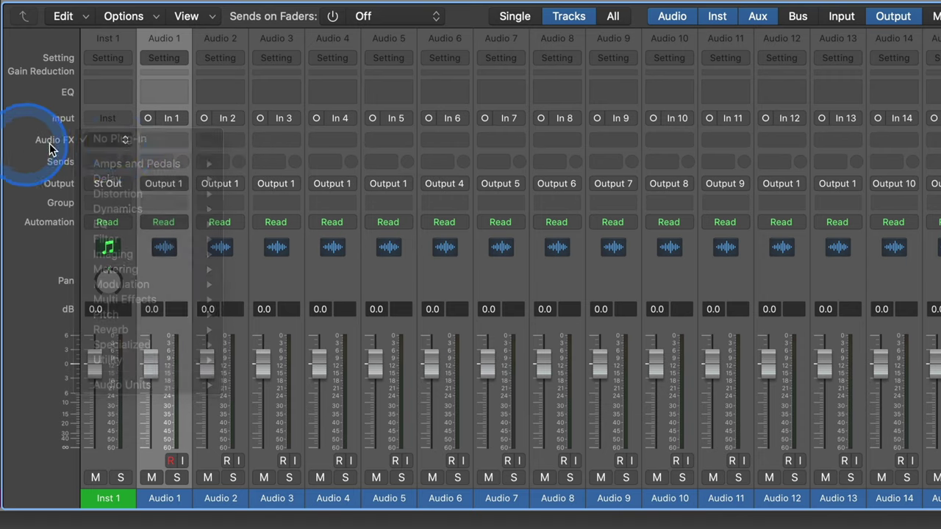
Step: Set the input format of the Audio 1 channel strip to Surround
left_click(148, 119)
left_click_drag(169, 137, 130, 117)
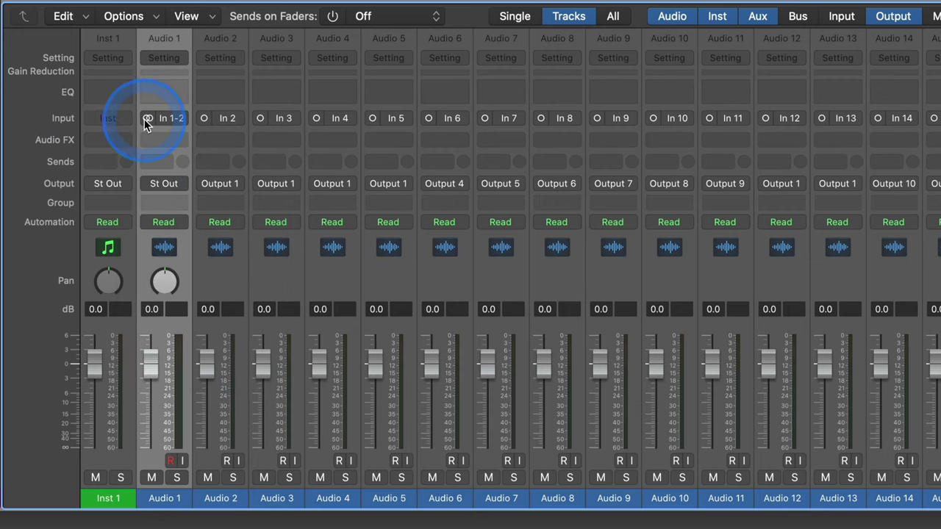
left_click(144, 119)
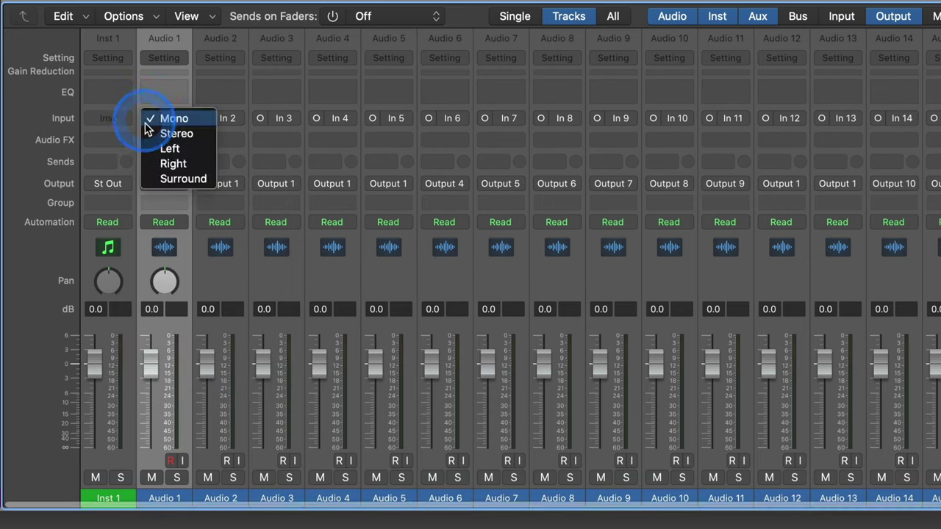
left_click(174, 181)
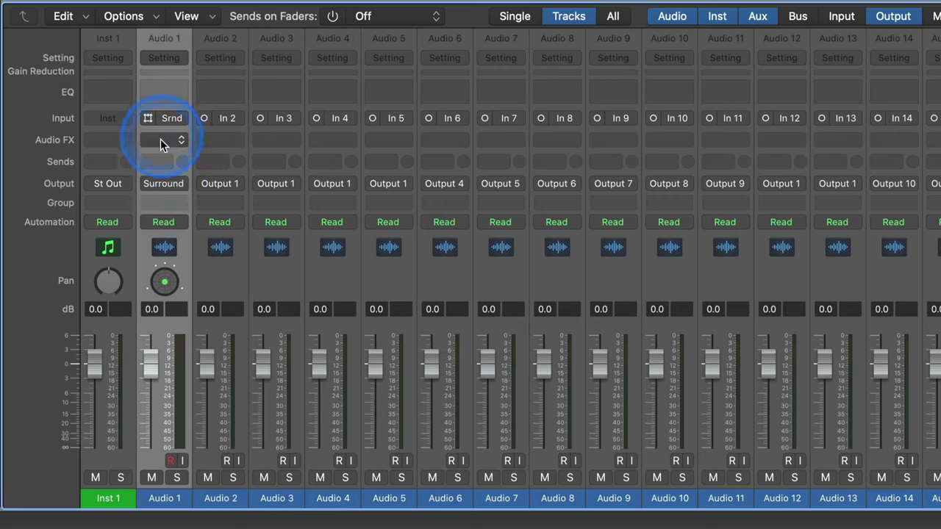
Step: Browse the Reverb plug-ins available for the surround Audio 1 channel strip, check their channel formats, and close the list
left_click(159, 140)
mouse_move(169, 163)
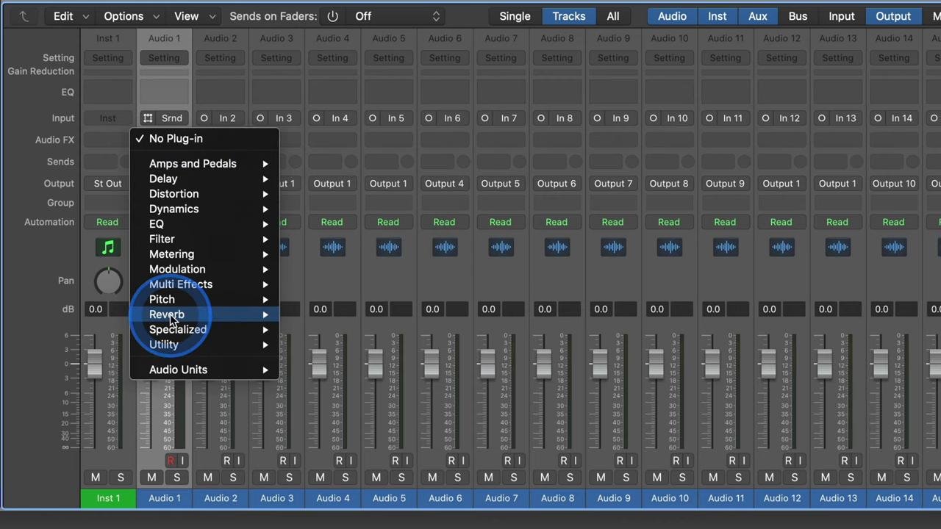
mouse_move(242, 315)
mouse_move(346, 314)
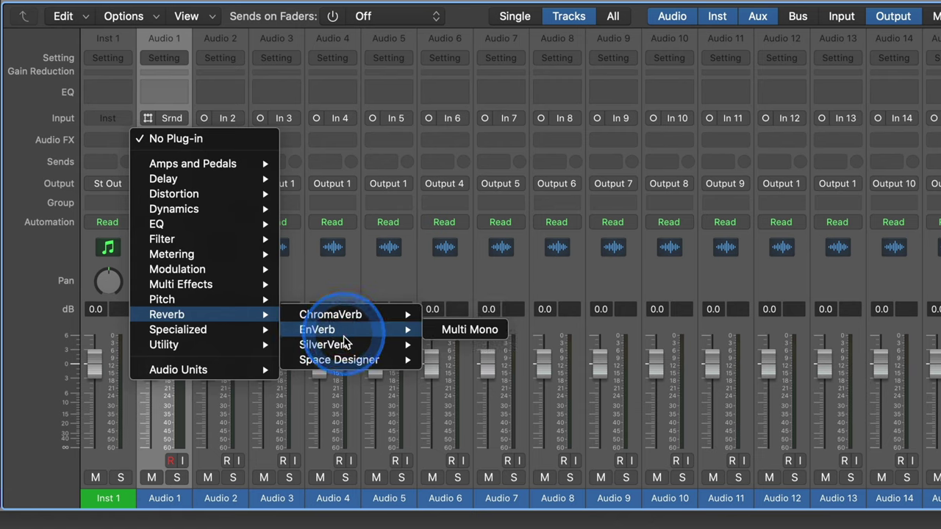
left_click(56, 263)
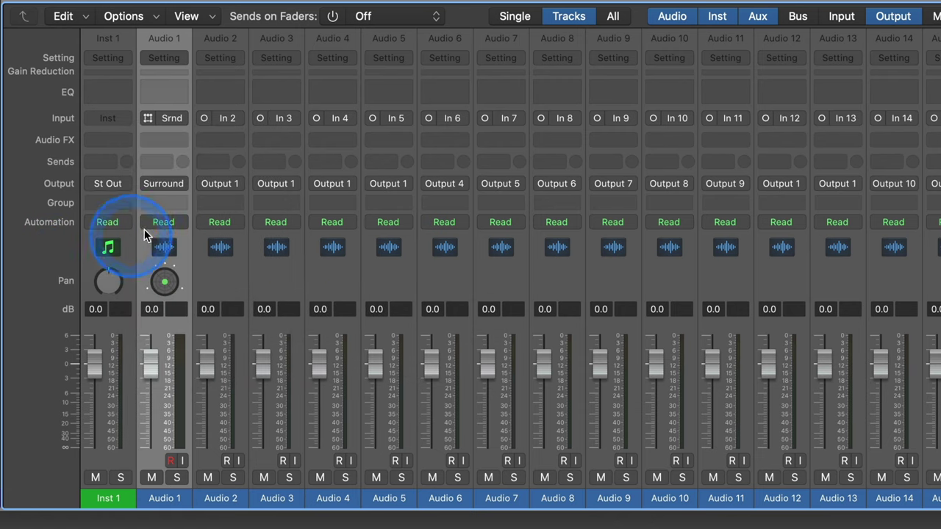
Step: Insert the 5.1 Multichannel Gain utility on Audio 1, examine its per-channel controls, and close the plug-in window
left_click(174, 141)
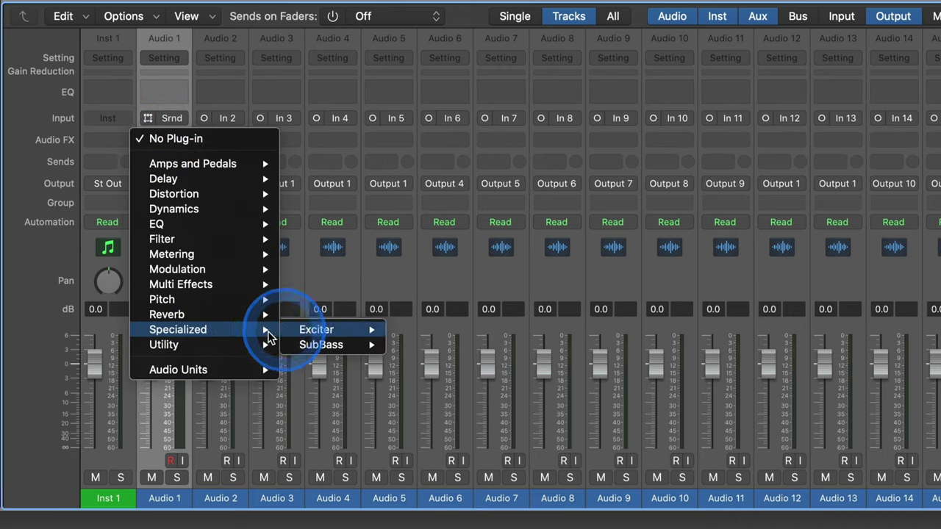
mouse_move(176, 345)
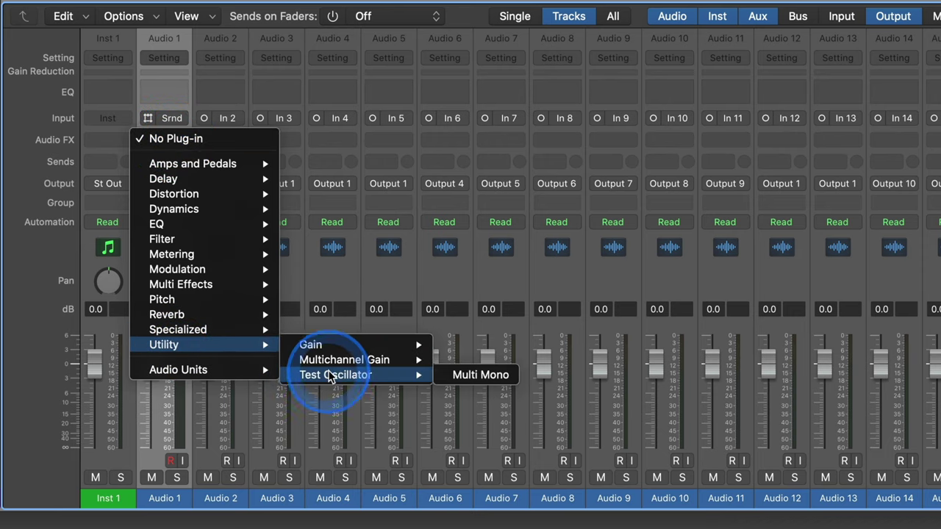
mouse_move(317, 359)
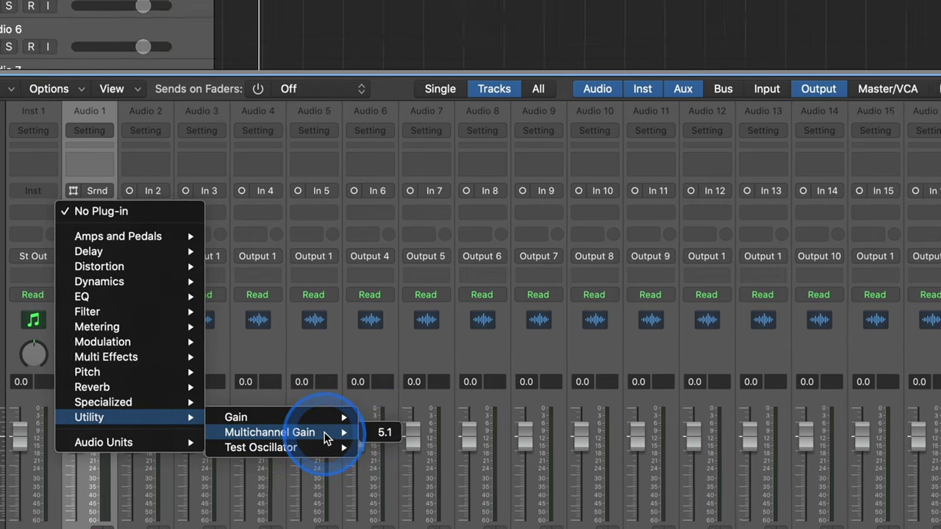
left_click(385, 432)
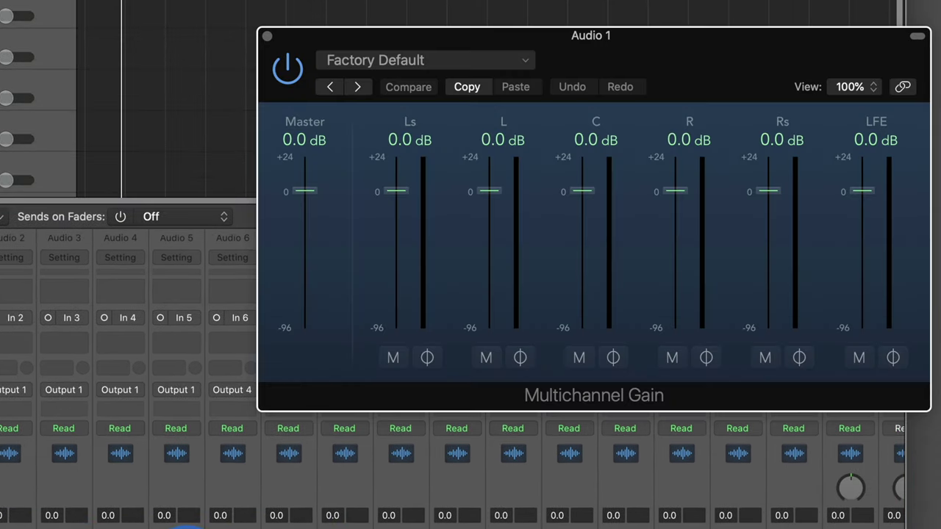
left_click_drag(585, 48, 395, 54)
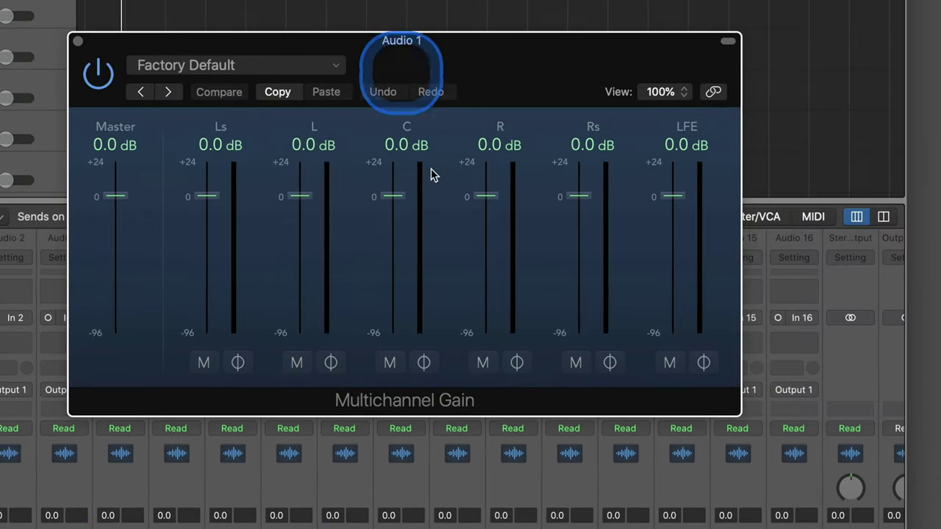
left_click(411, 406)
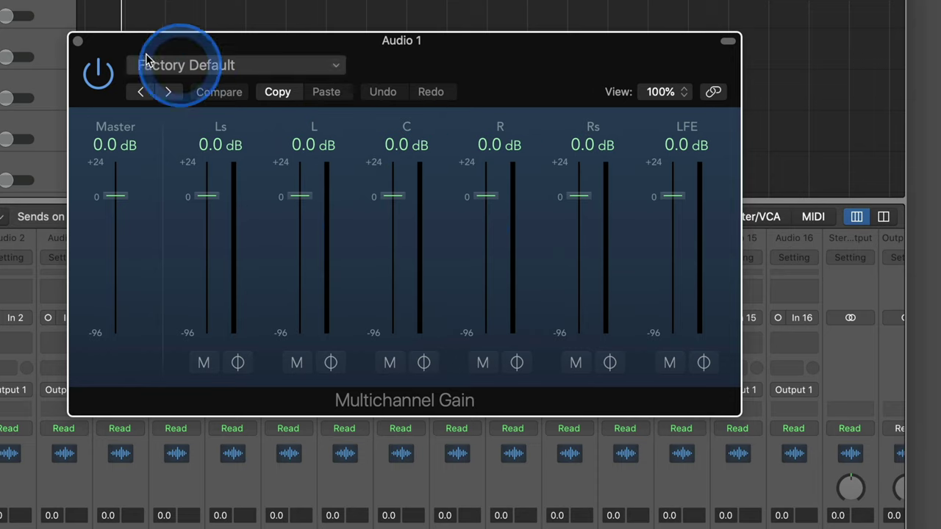
left_click(78, 42)
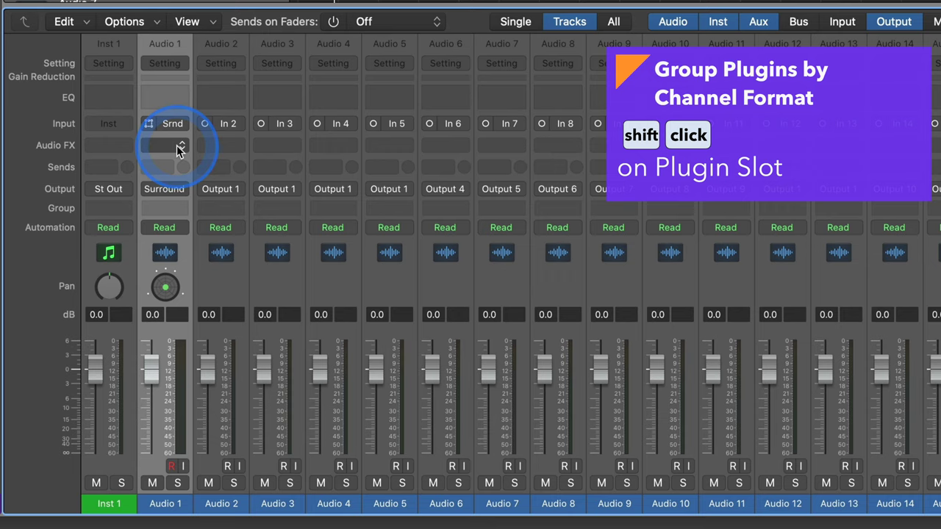
Step: Show Audio 1's Audio FX plug-ins grouped by channel format and browse the 5.1 Logic and Audio Units entries
left_click(162, 147, "shift")
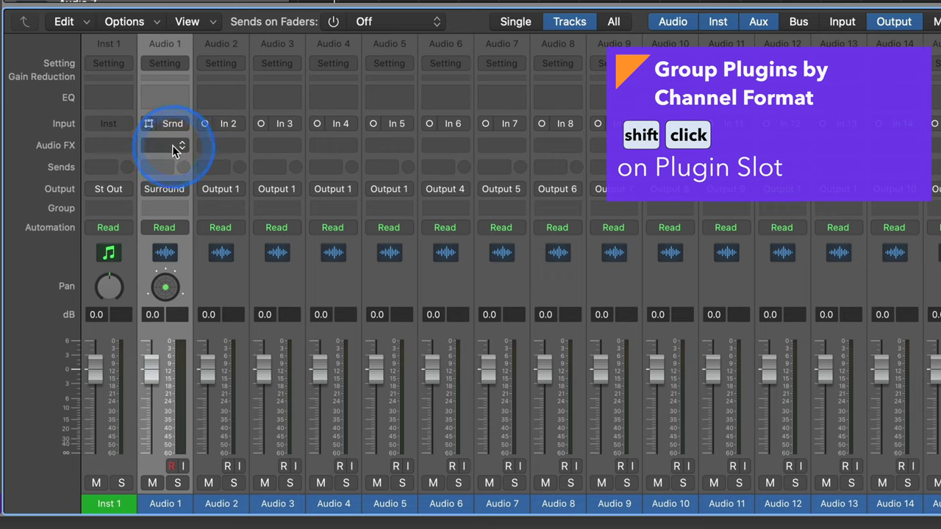
left_click(172, 145, "shift")
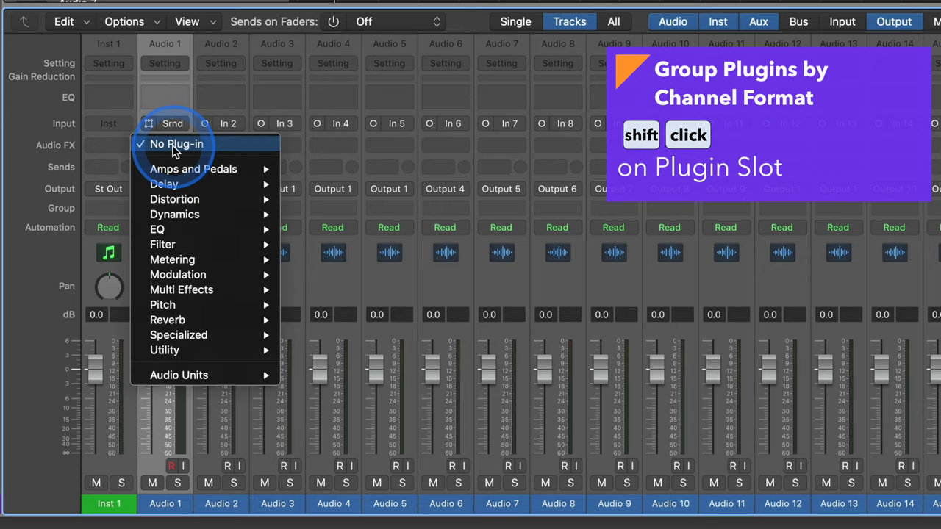
left_click(172, 144, "shift")
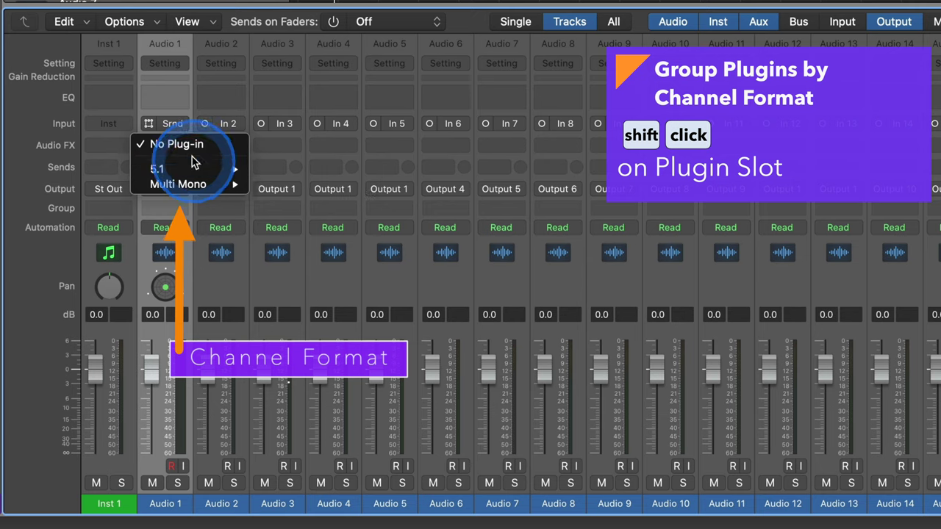
mouse_move(183, 170)
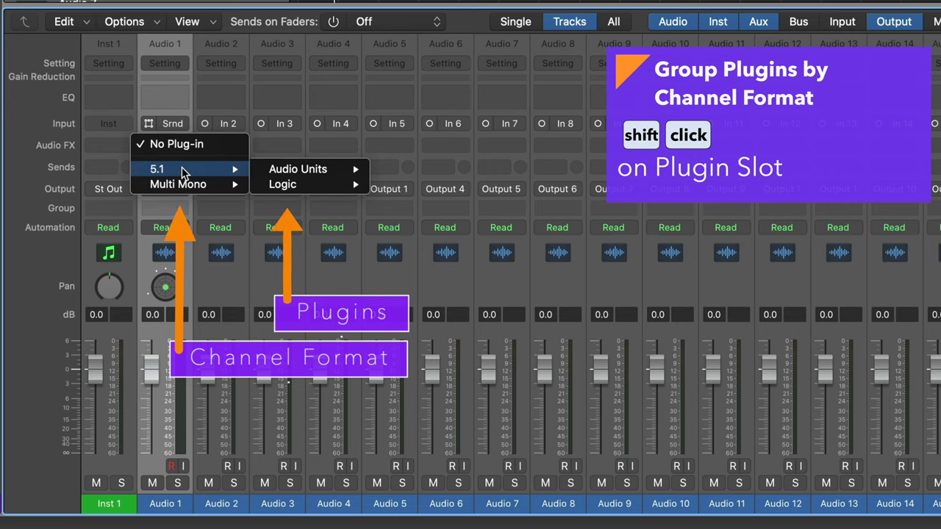
left_click(182, 186)
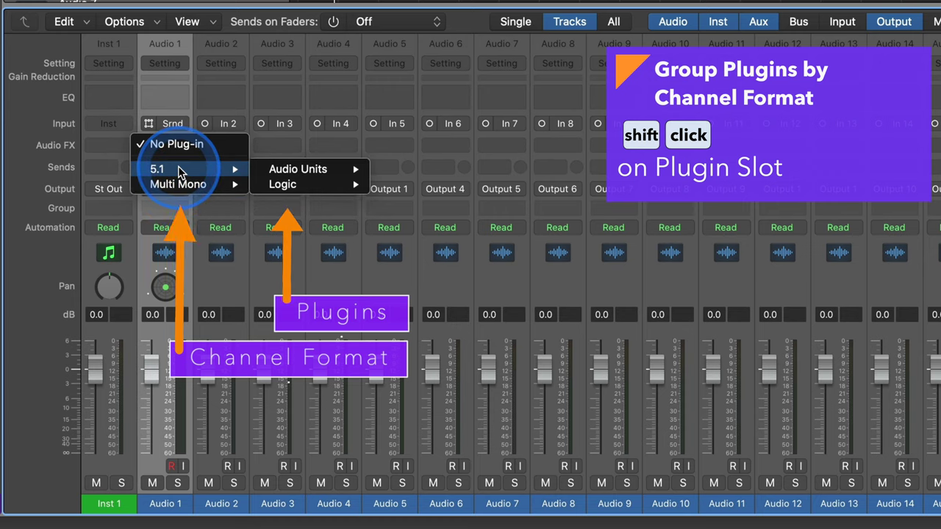
mouse_move(314, 185)
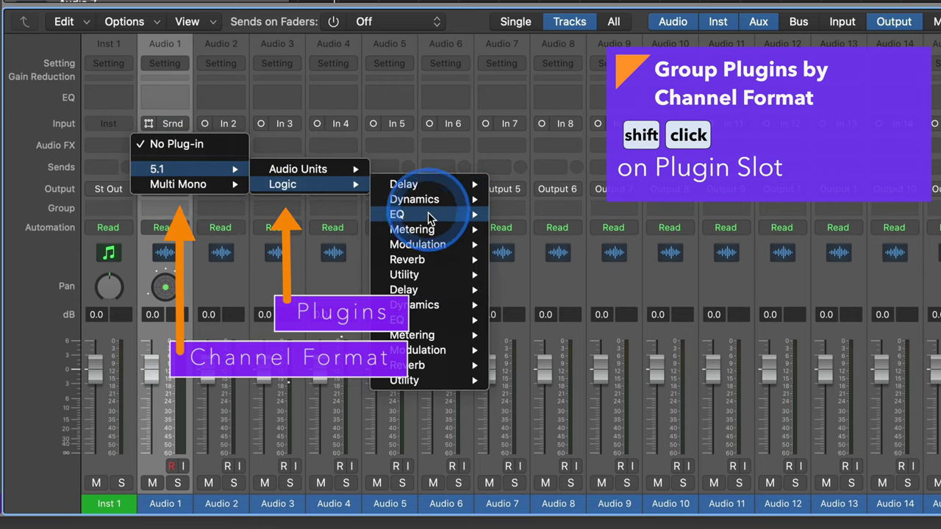
mouse_move(289, 170)
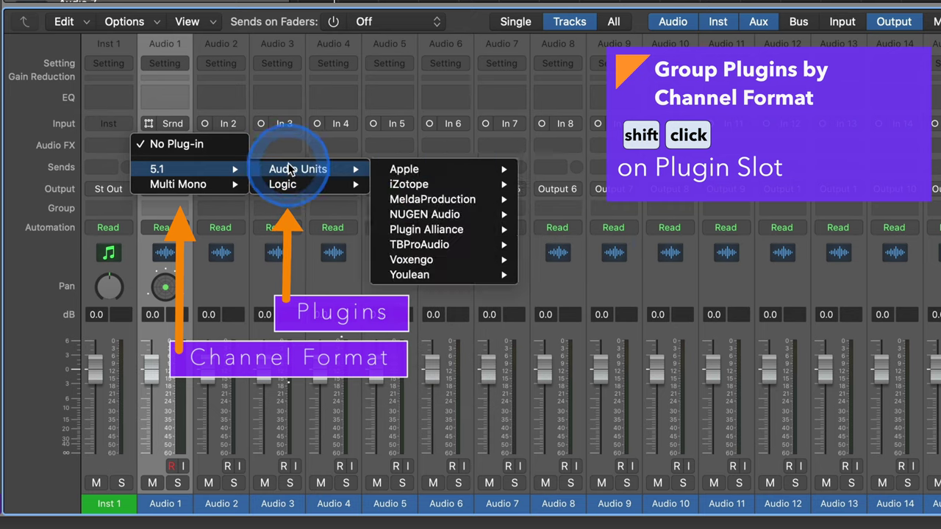
left_click(233, 107)
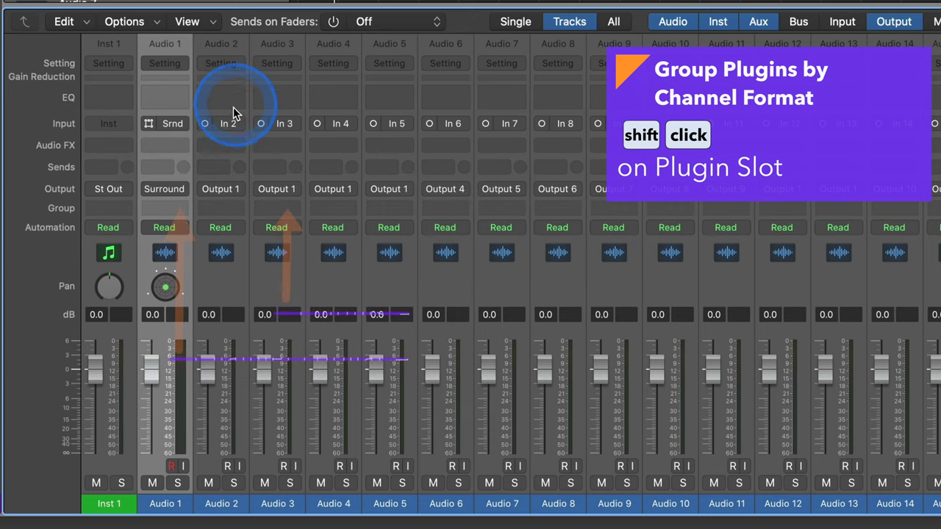
Step: Compare Audio 2's standard Audio FX list with the one grouped by channel format, browsing Mono and Mono->Stereo Audio Units
left_click(226, 145)
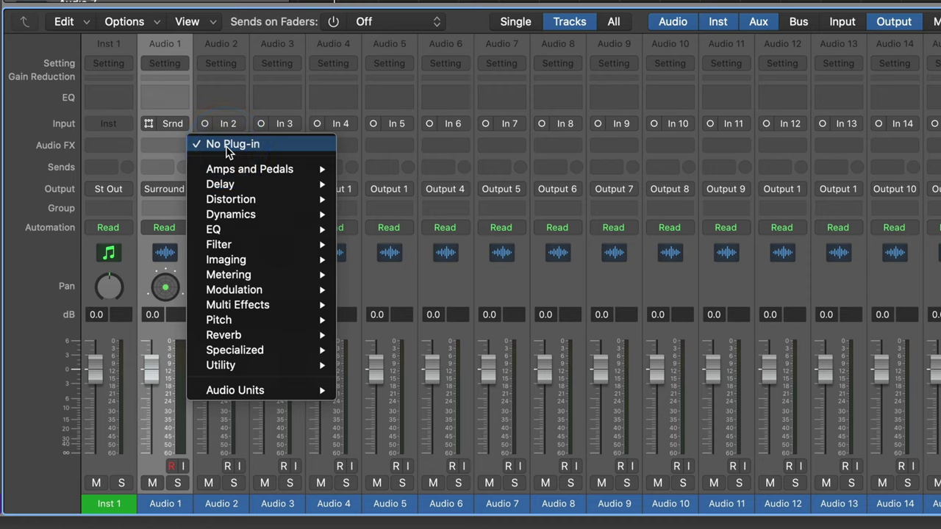
left_click(219, 148)
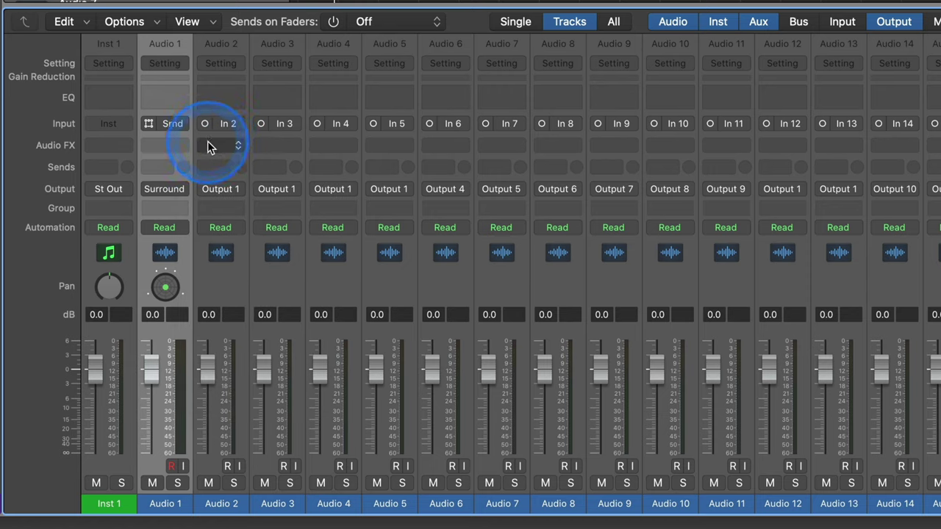
left_click(208, 146)
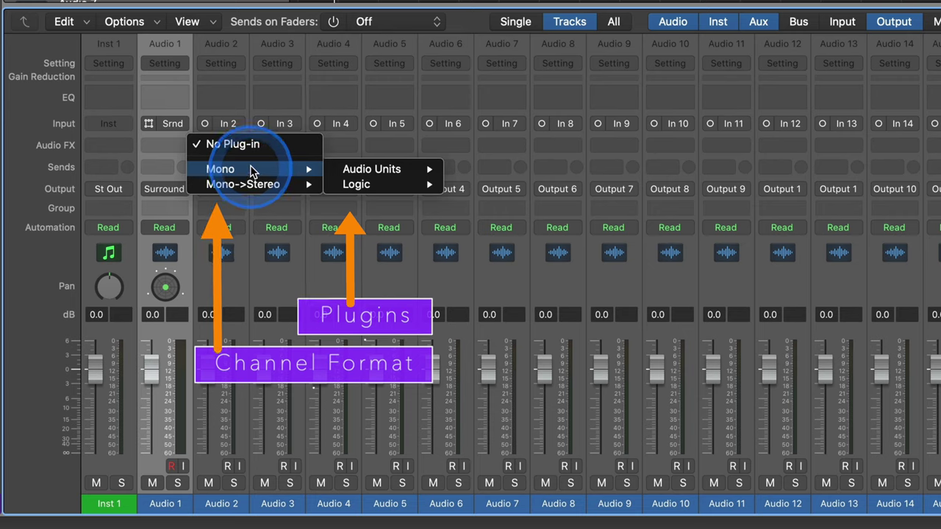
mouse_move(252, 184)
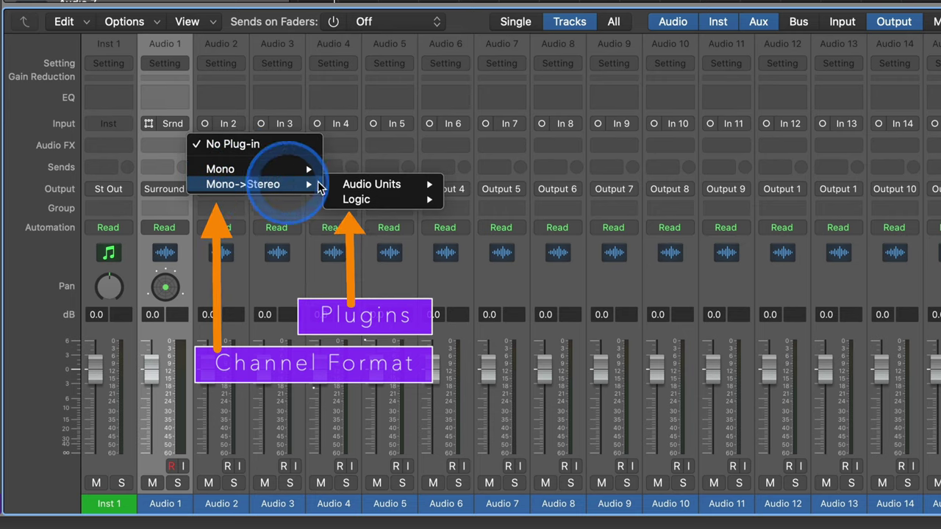
mouse_move(359, 185)
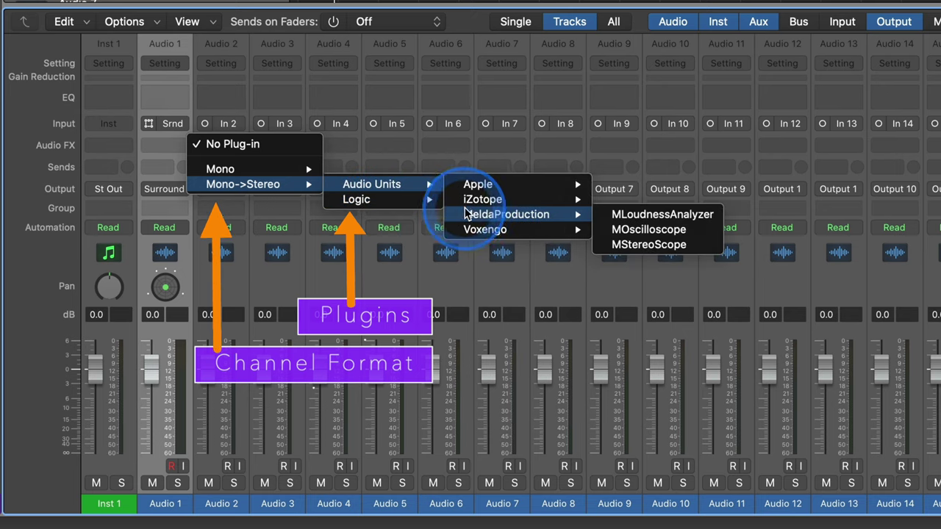
left_click(195, 114)
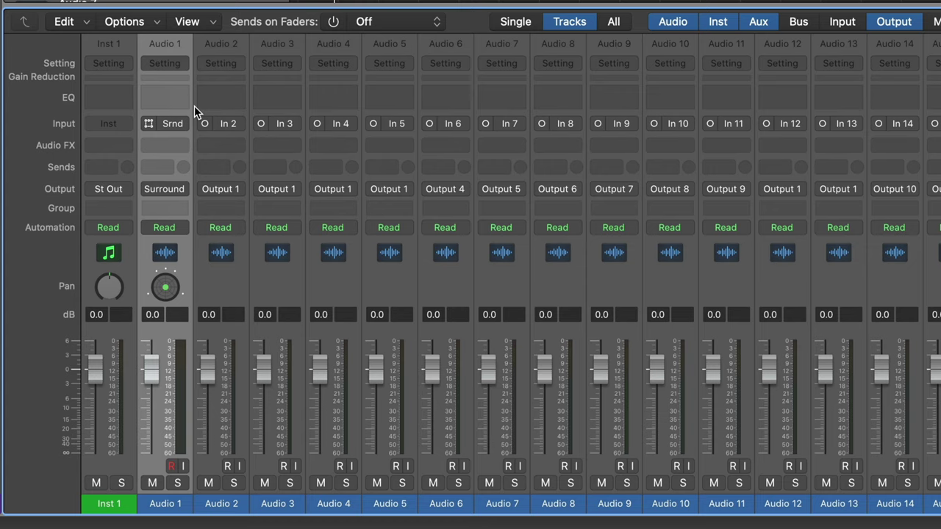
Step: Show the standard software instrument list of the Inst 1 channel strip and close it
left_click(108, 144)
left_click(109, 143)
left_click(122, 125)
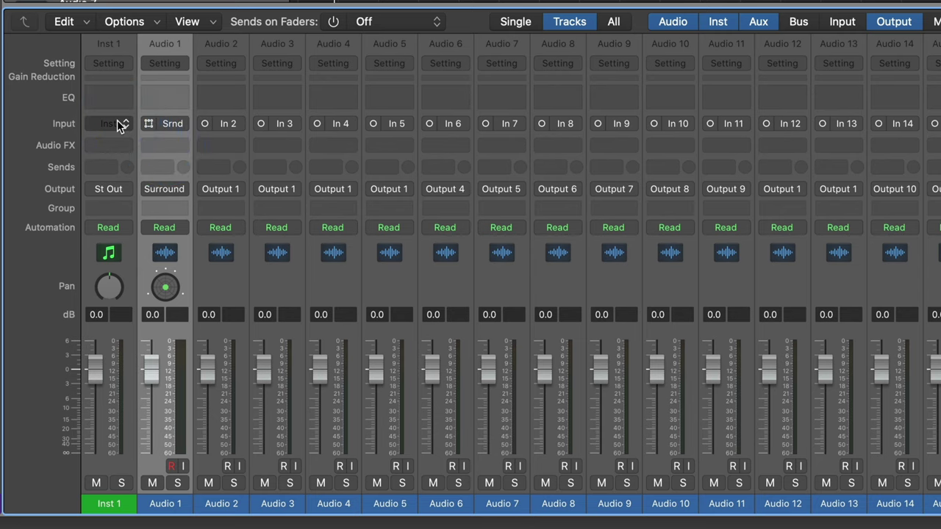
left_click(117, 124)
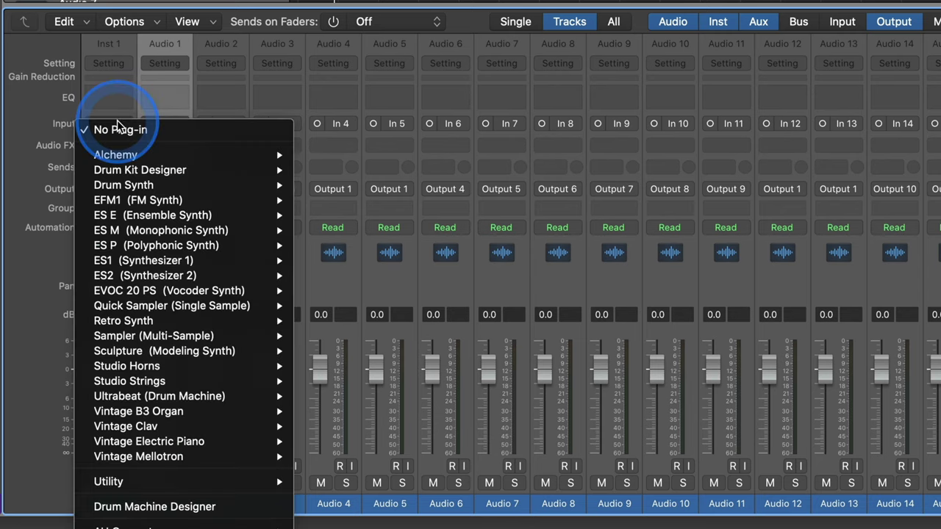
left_click(118, 126)
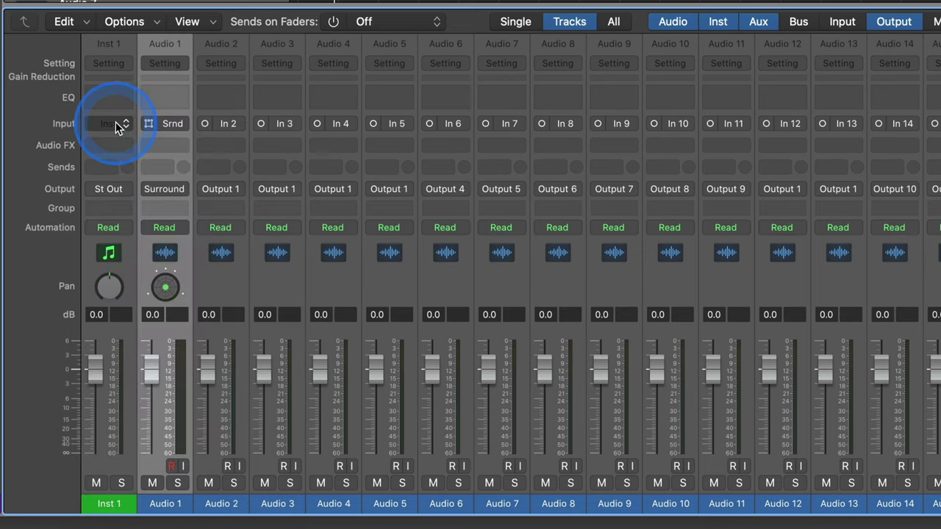
Step: Show Inst 1's software instruments grouped by channel format and browse the 5.1 and Mono entries
left_click(117, 126)
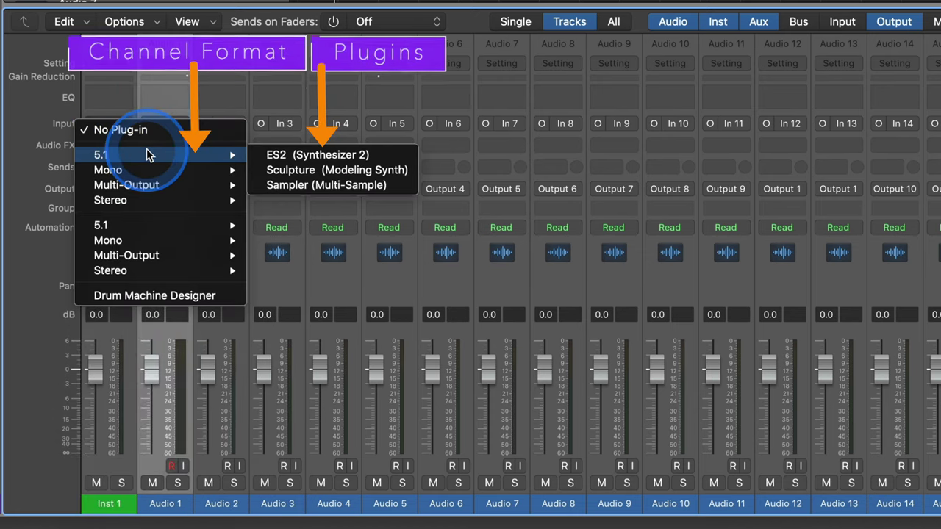
mouse_move(139, 171)
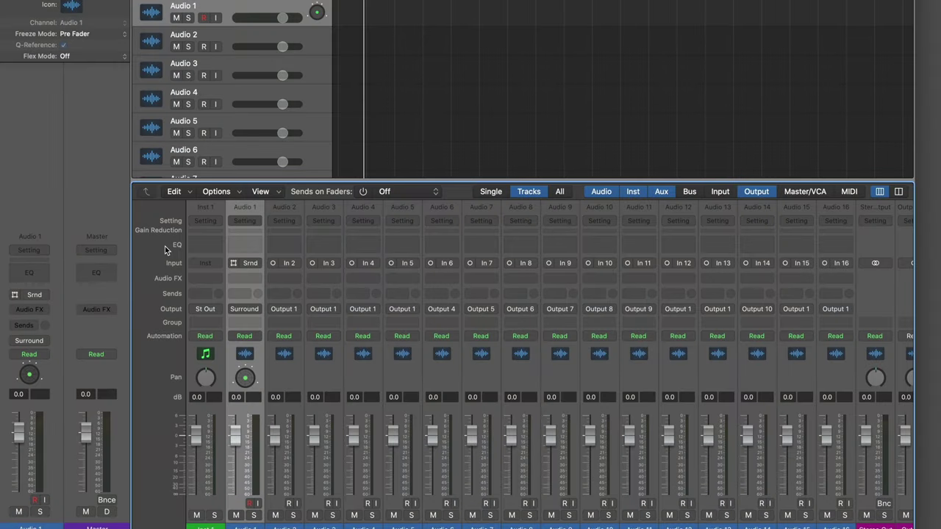
Step: Open the Library and compare Audio 1's User Channel Strip Settings there with those offered by its Setting button
key("y")
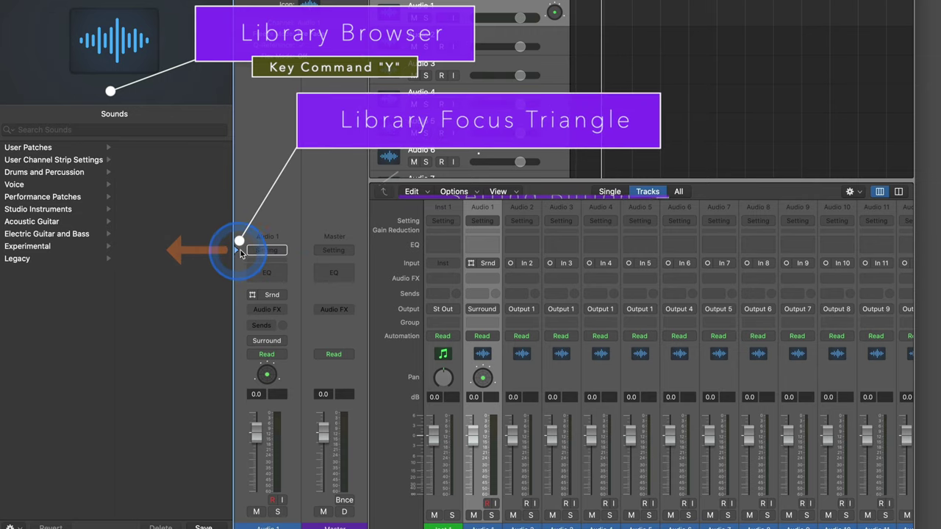
left_click(62, 167)
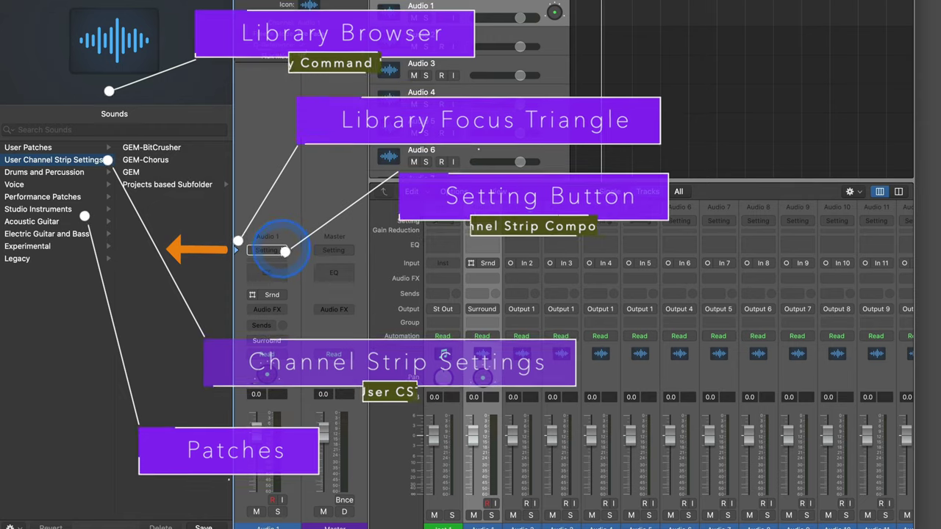
left_click(274, 252)
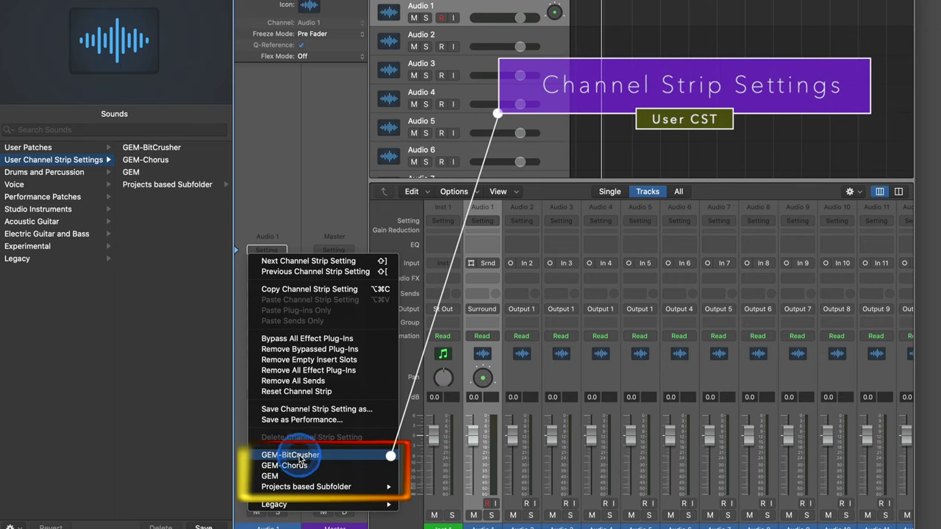
mouse_move(302, 488)
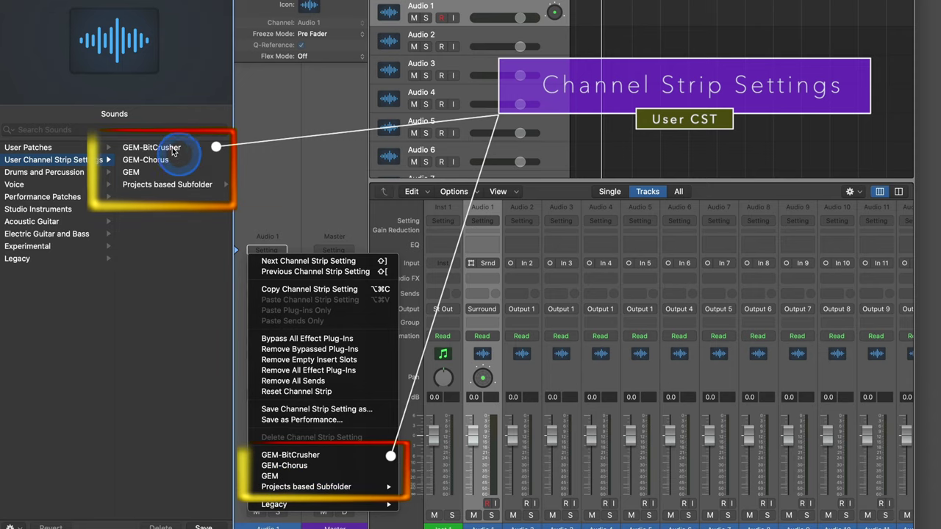
left_click(278, 189)
Step: Show the User Channel Strip Settings available for Inst 1, and compare them with those for Audio 1 in the Library
key("Up")
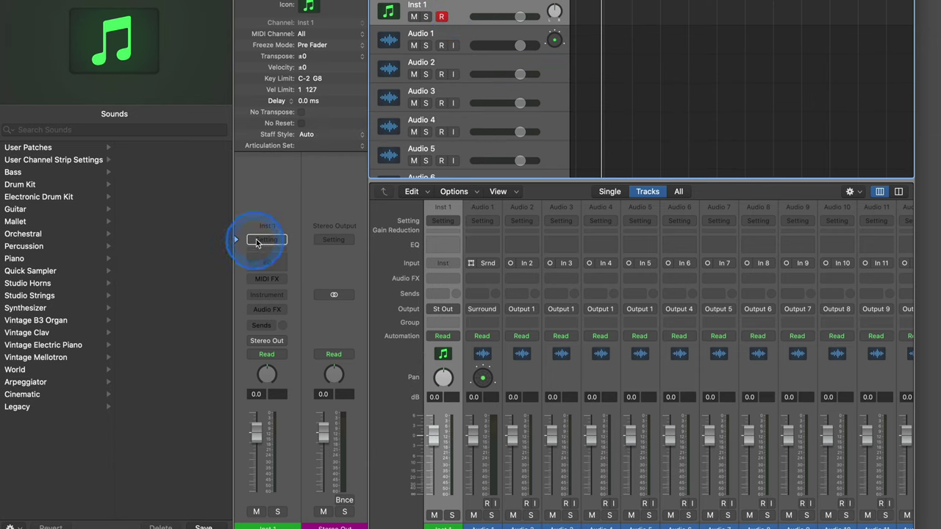
left_click(266, 240)
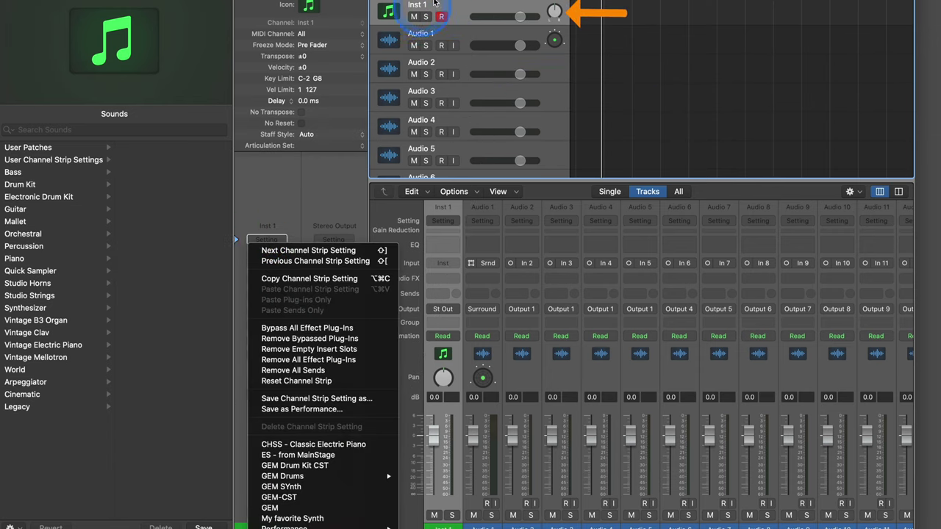
left_click(456, 15)
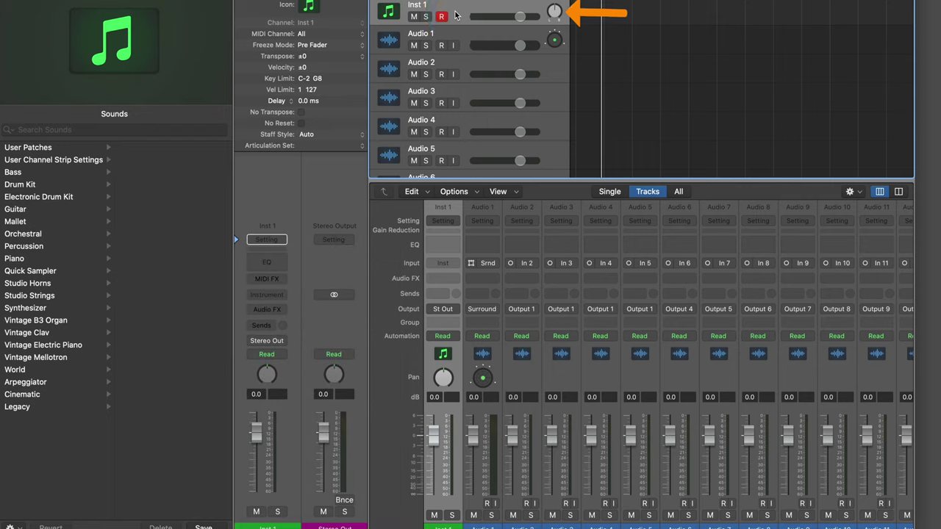
left_click(99, 161)
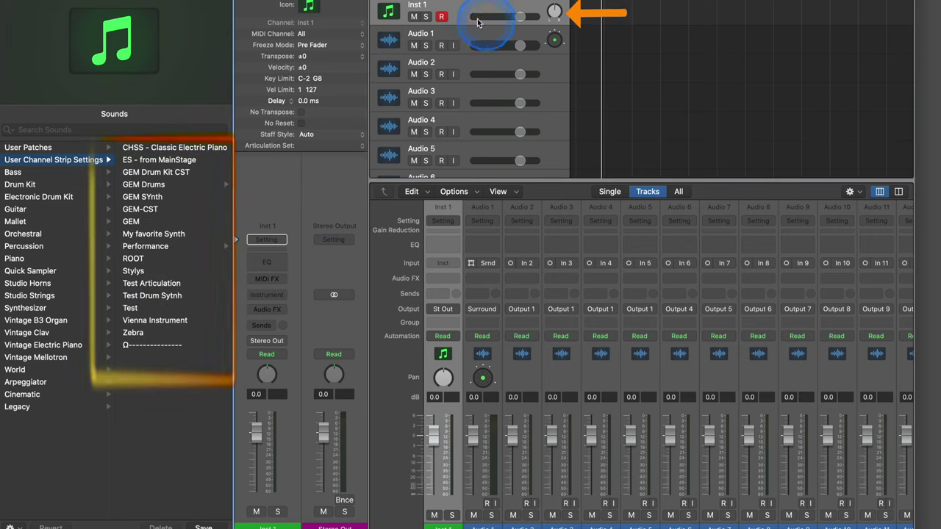
left_click(457, 31)
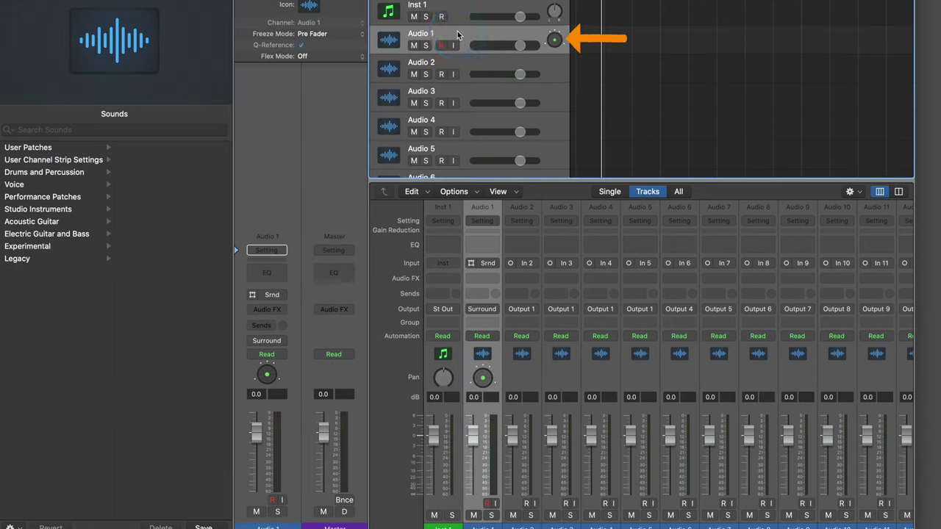
left_click(60, 160)
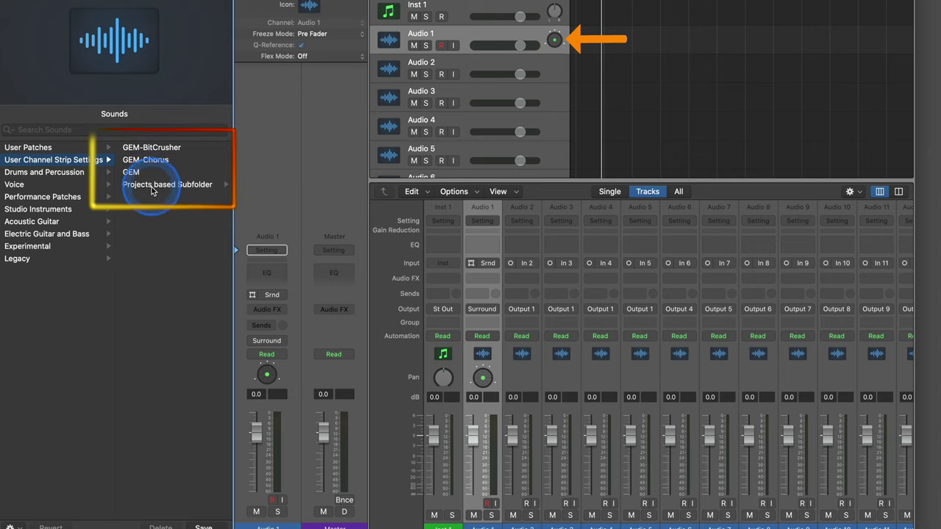
Step: Show the other channel strip types' settings for Inst 1, browsing the Audio and Master entries including Audio's User Channel Strip Settings
key("Up")
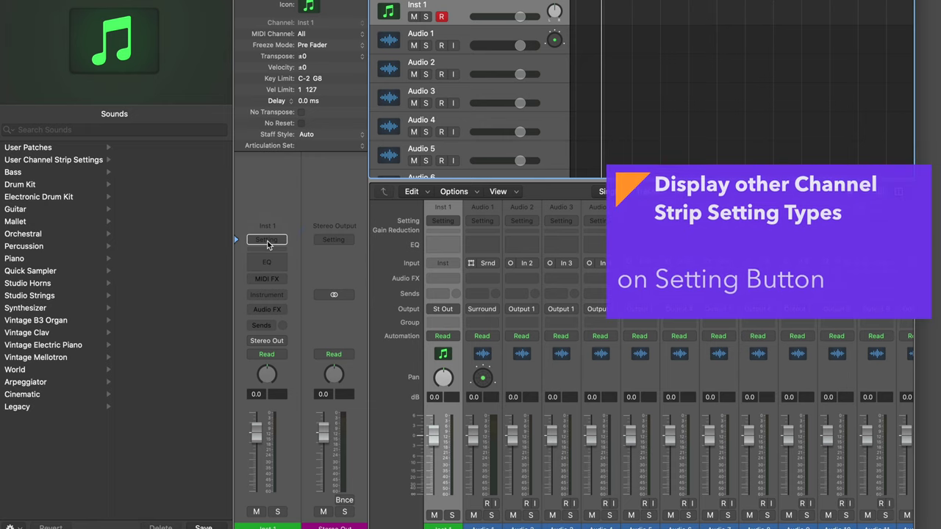
left_click(267, 241, "alt")
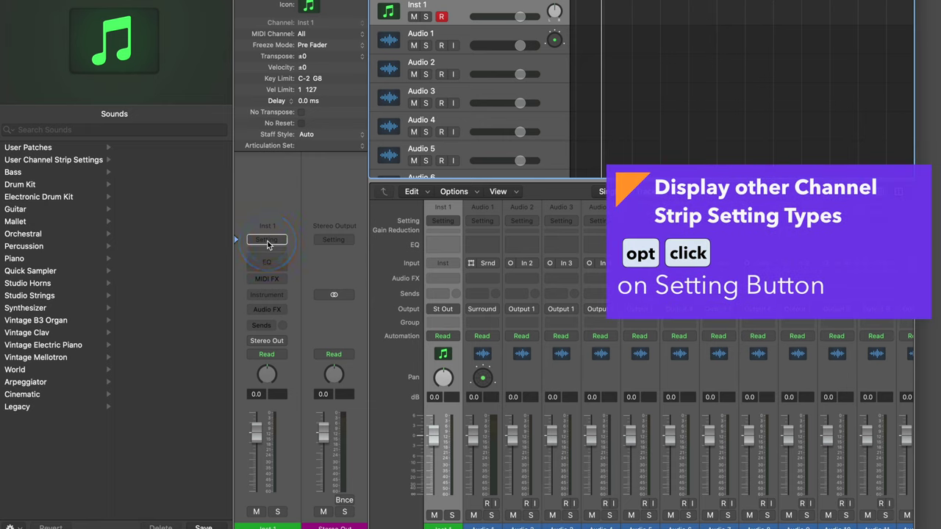
left_click(268, 240, "alt")
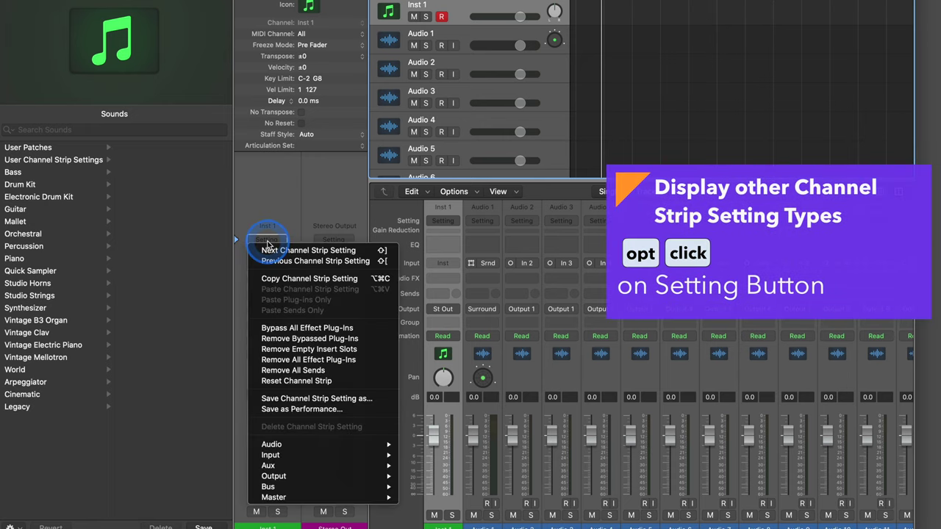
left_click(271, 444)
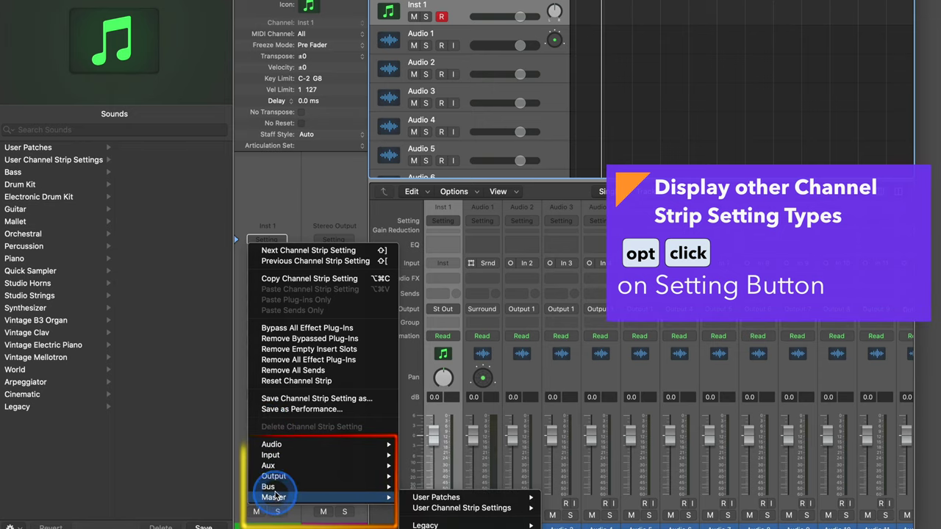
mouse_move(279, 445)
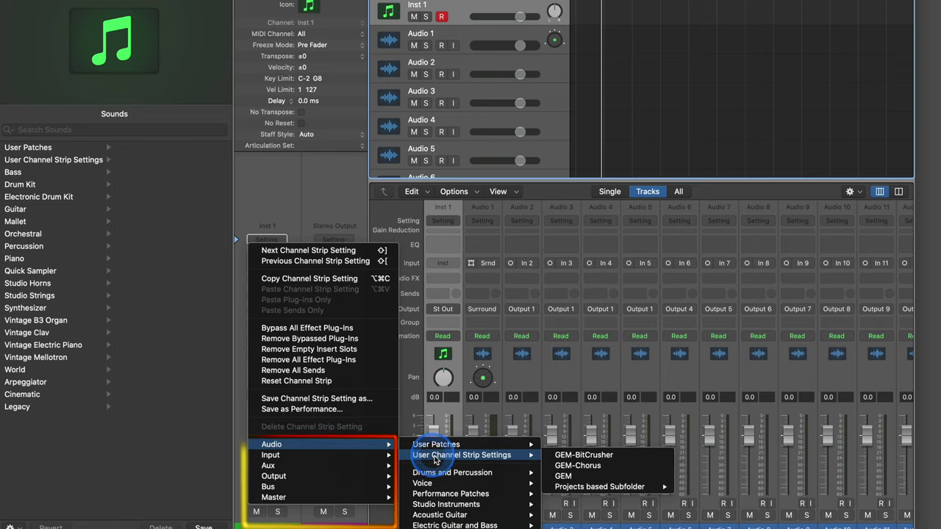
mouse_move(445, 476)
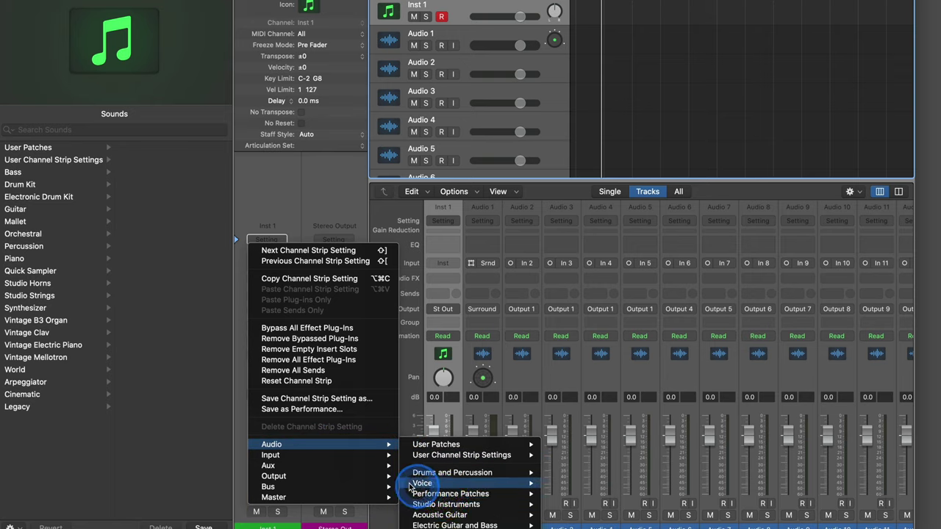
left_click(264, 197)
Step: Show the other channel strip types' settings for Audio 1 and browse its Aux entries
left_click(467, 31)
left_click(462, 32)
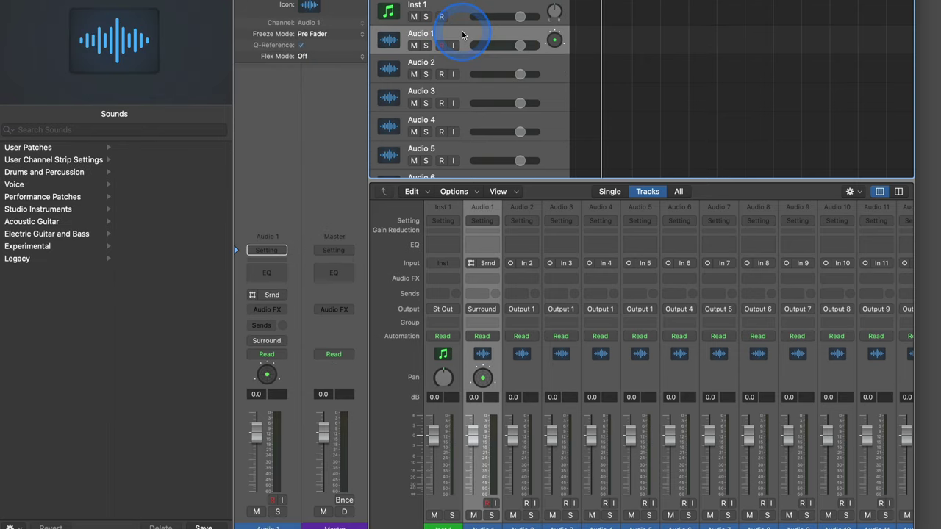
left_click(268, 254)
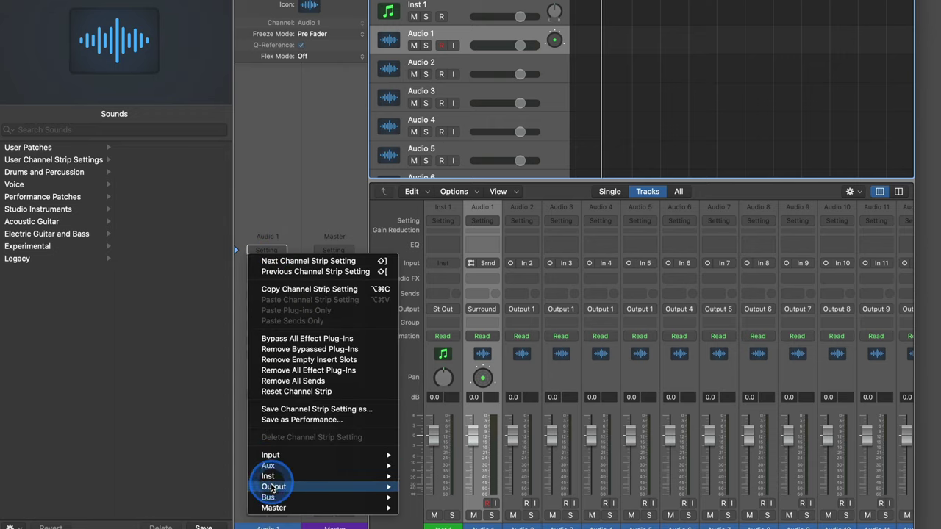
mouse_move(271, 467)
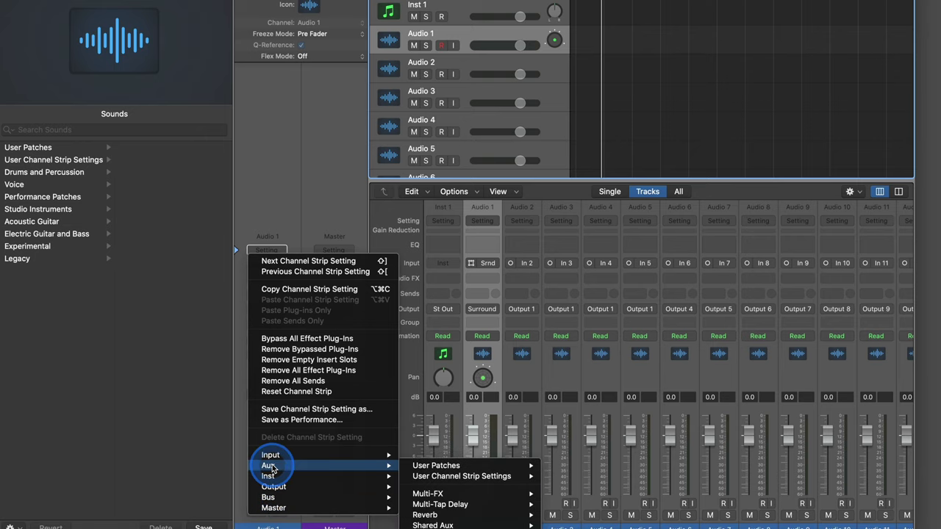
left_click(285, 180)
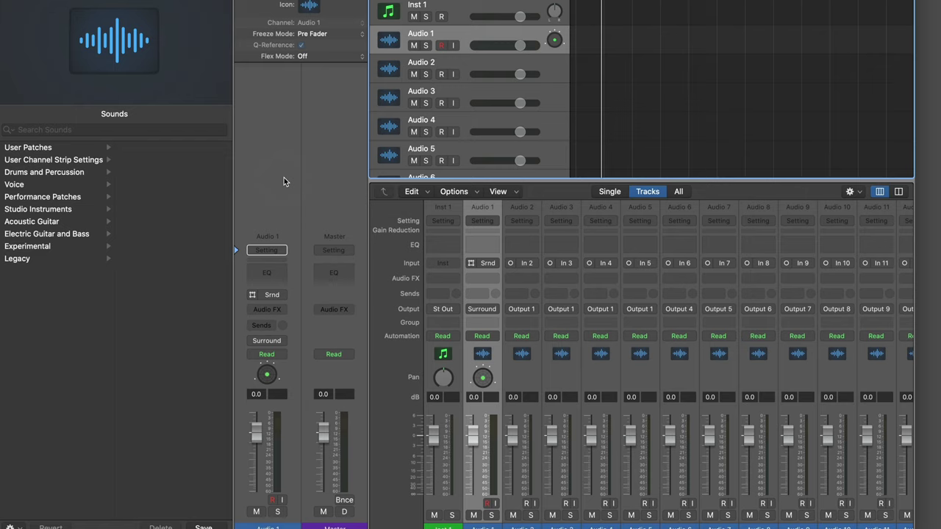
left_click(267, 250)
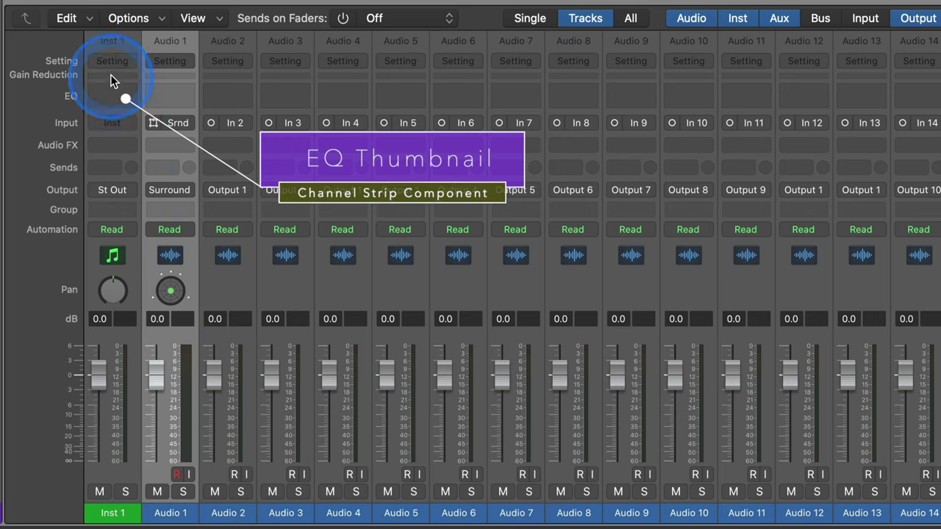
Step: Show the mixer's list of Channel Strip Components, examine the Gain Reduction Meter and EQ Thumbnail options, and close it
right_click(133, 267)
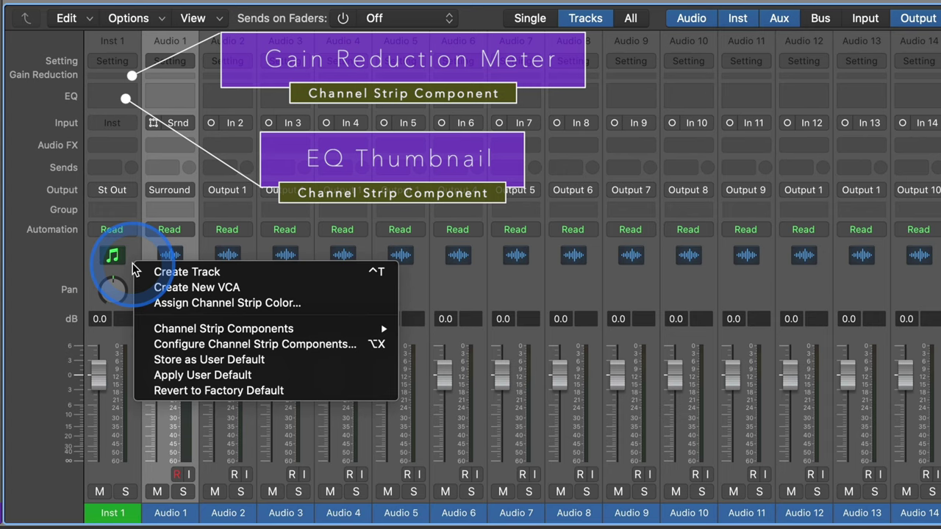
left_click(253, 350)
mouse_move(254, 338)
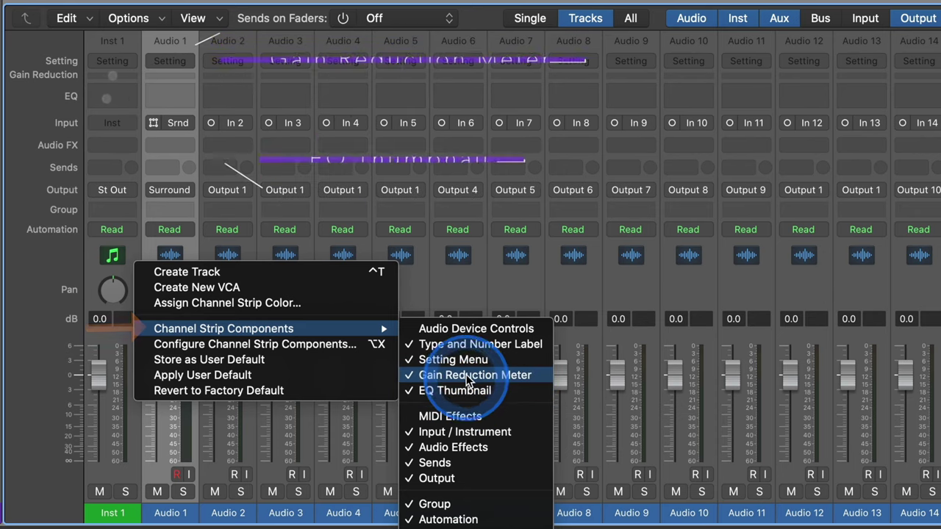
left_click(31, 280)
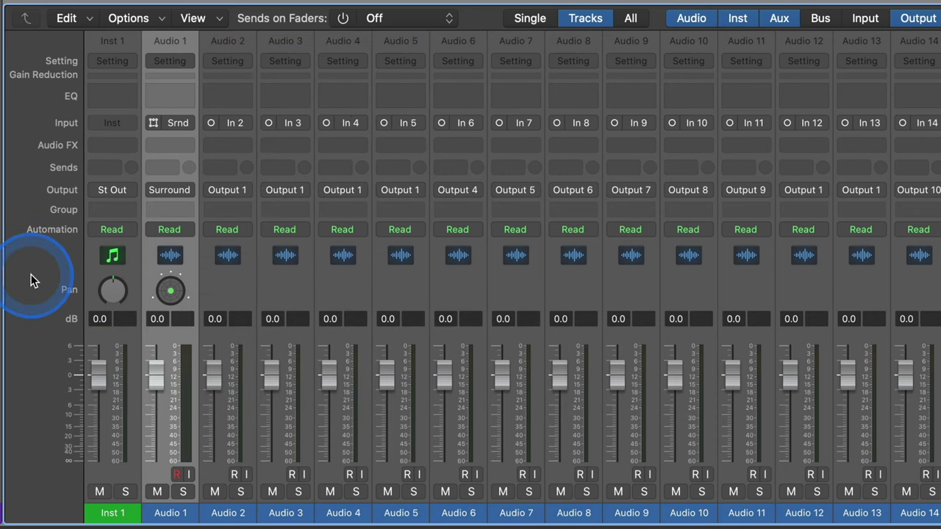
Step: Insert a Channel EQ on Audio 1 and Audio 3 using their EQ thumbnails
left_click(176, 99)
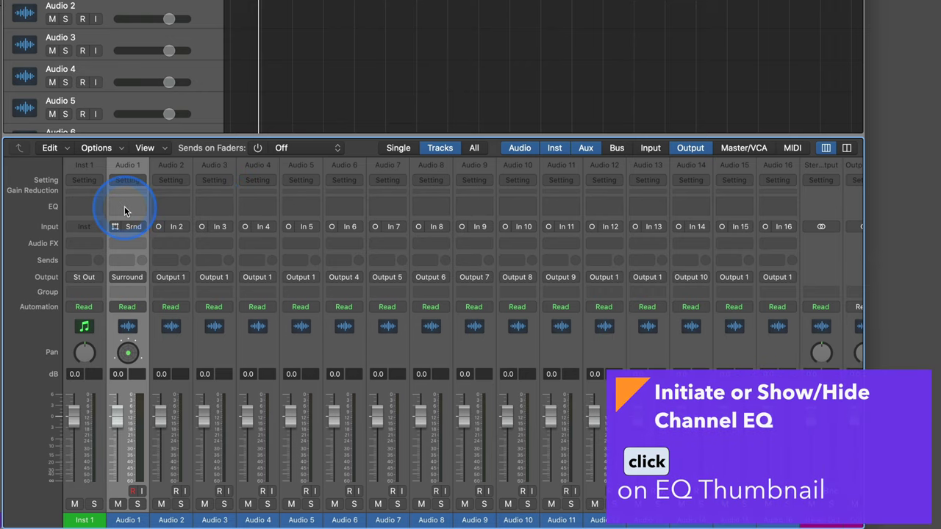
left_click(125, 211)
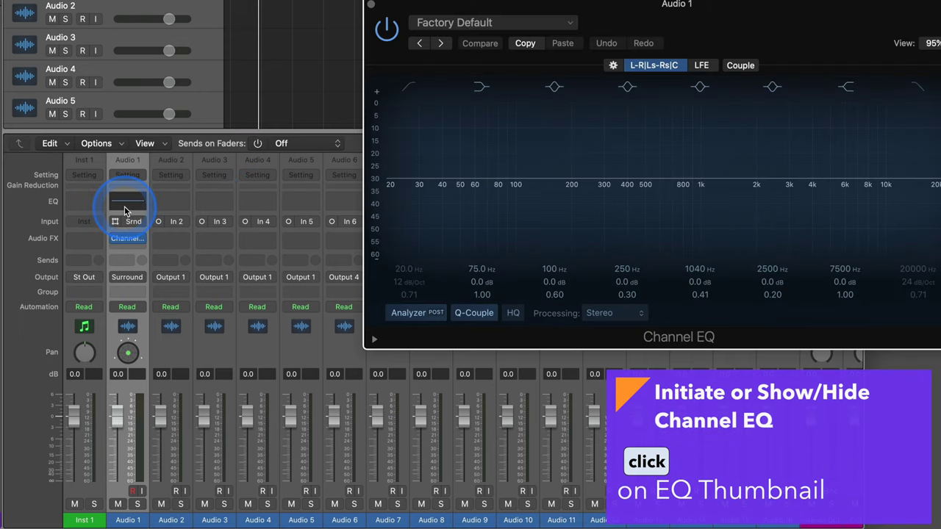
left_click(208, 201)
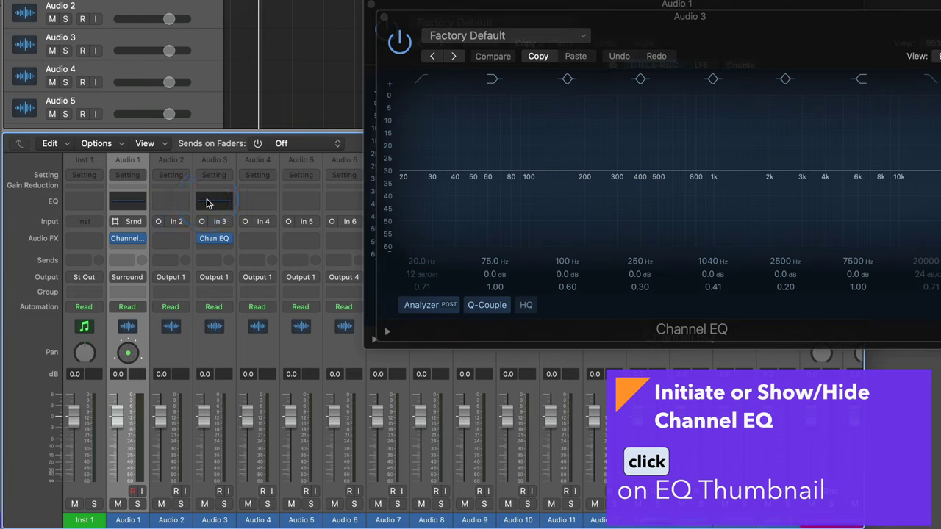
Step: Insert a Compressor on Audio 1 and Audio 2 using their gain reduction meters
left_click(136, 187)
left_click(169, 177)
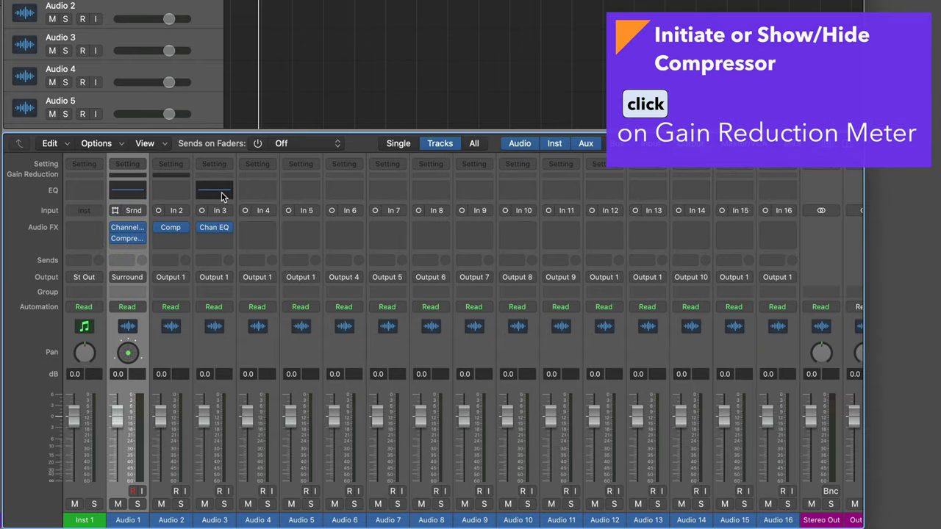
Step: Show and hide the Channel EQ window of Audio 1 repeatedly from its EQ thumbnail
left_click(223, 195)
mouse_move(143, 228)
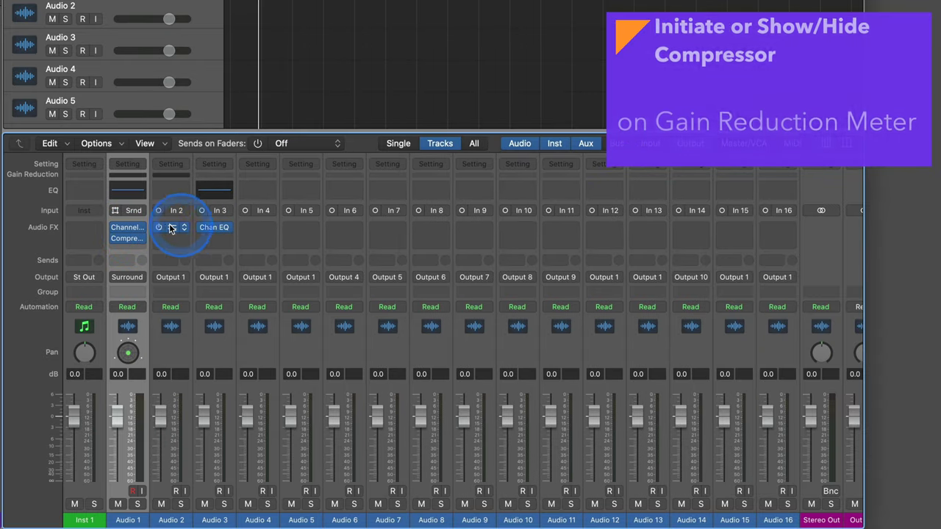
left_click(131, 192)
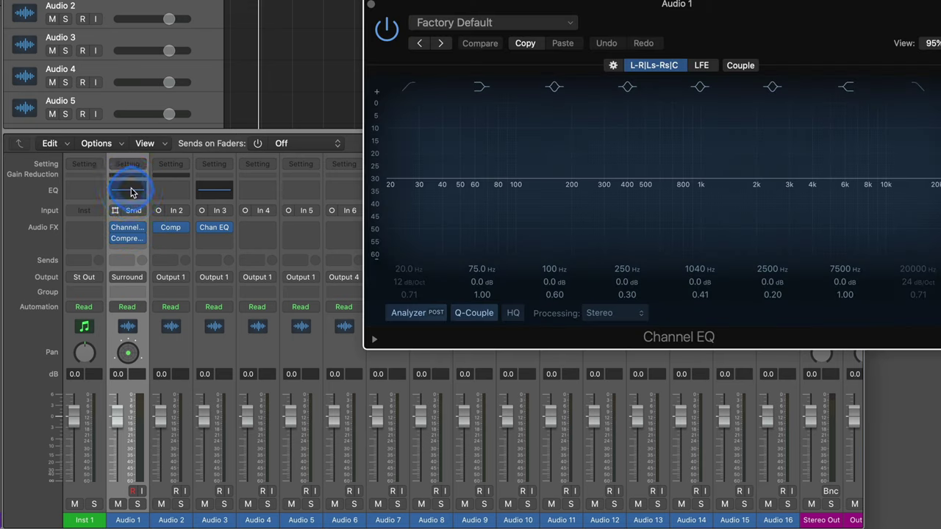
left_click(131, 192)
left_click(131, 193)
left_click(131, 192)
left_click(131, 193)
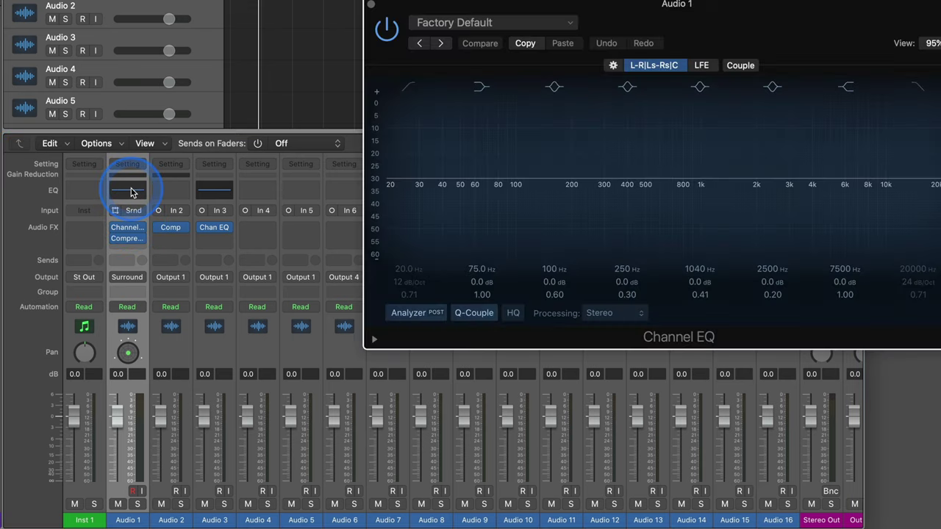
left_click(131, 193)
left_click(131, 192)
left_click(131, 192)
Step: Insert a Compressor on Audio 3 and a Linear EQ on Audio 4
left_click(195, 180)
left_click(211, 179)
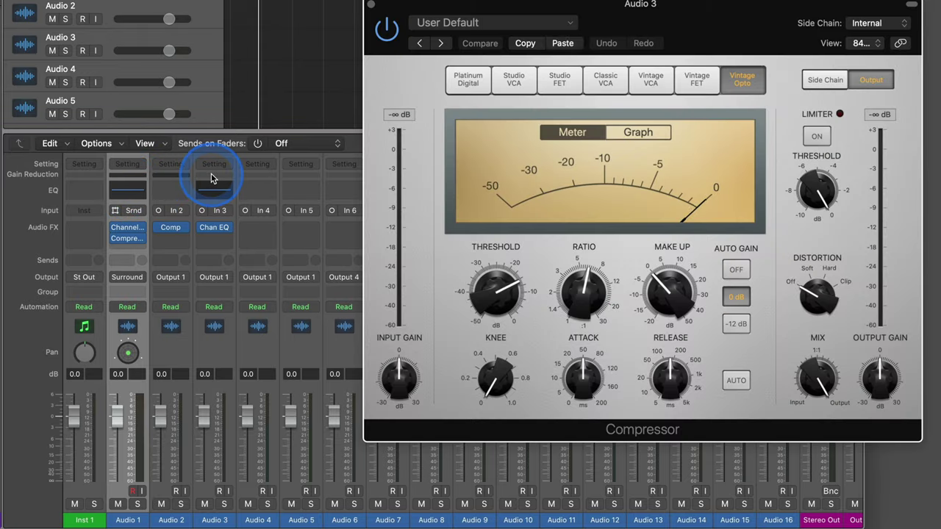
left_click(373, 5)
left_click(257, 190, "alt")
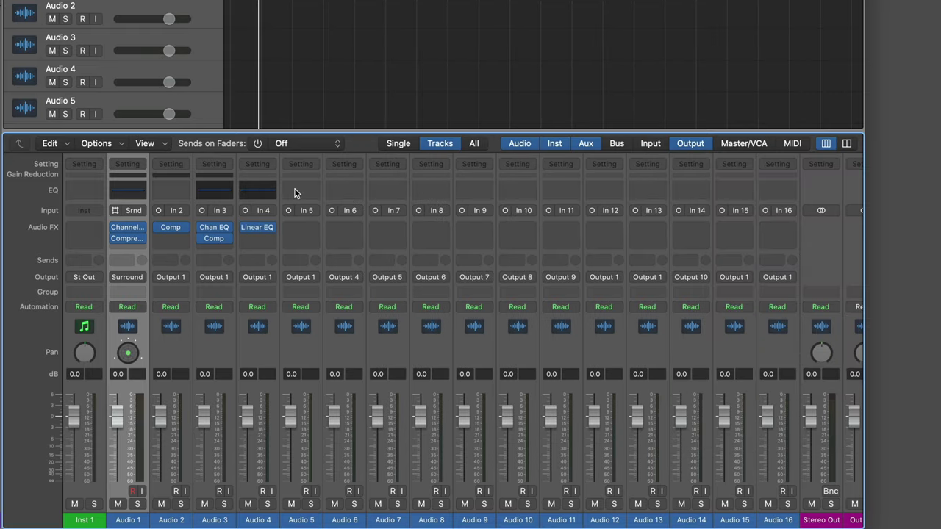
Step: Insert a Linear Phase EQ on Audio 6 using its EQ thumbnail and close the plug-in window
left_click(295, 191, "shift")
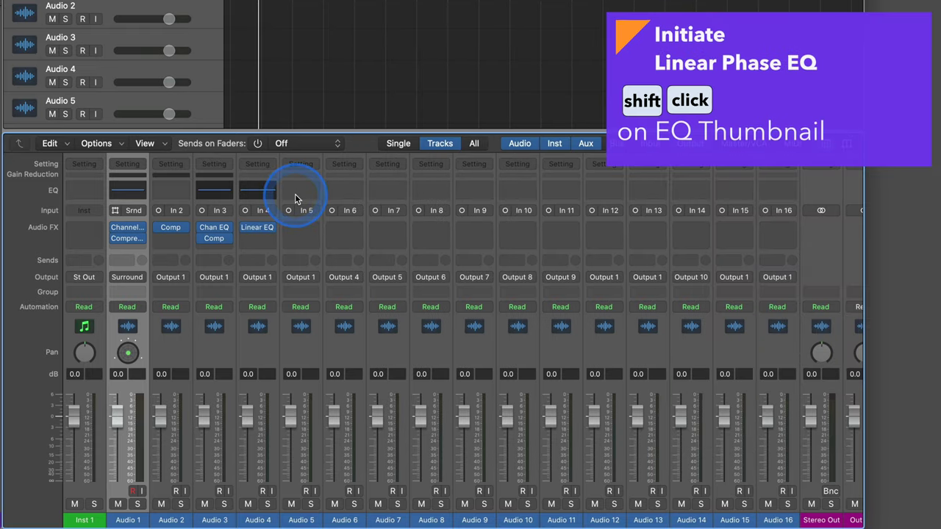
left_click_drag(295, 193, 354, 194)
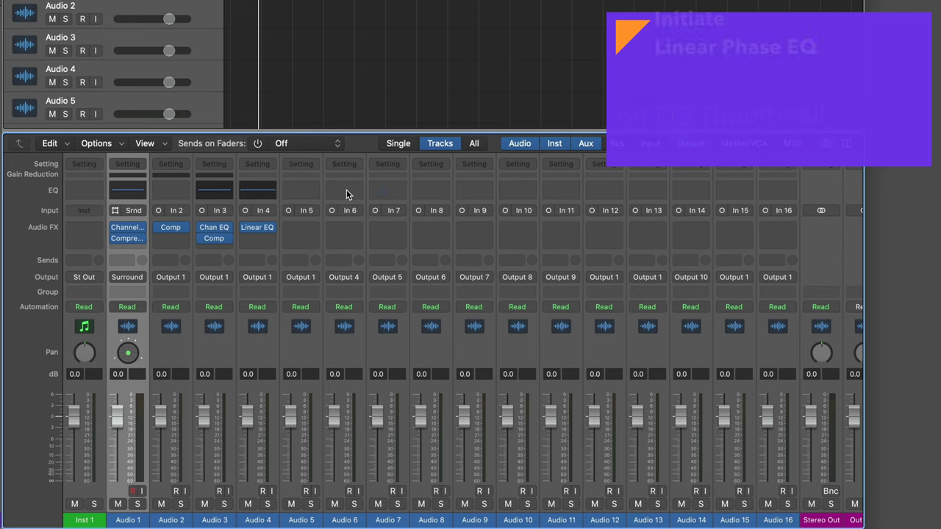
left_click(346, 191, "shift")
left_click(604, 253)
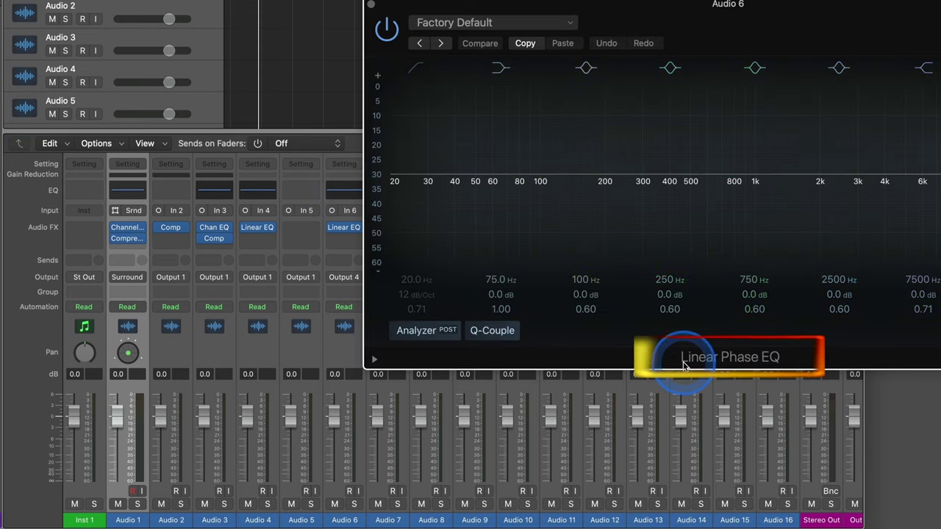
left_click(371, 4)
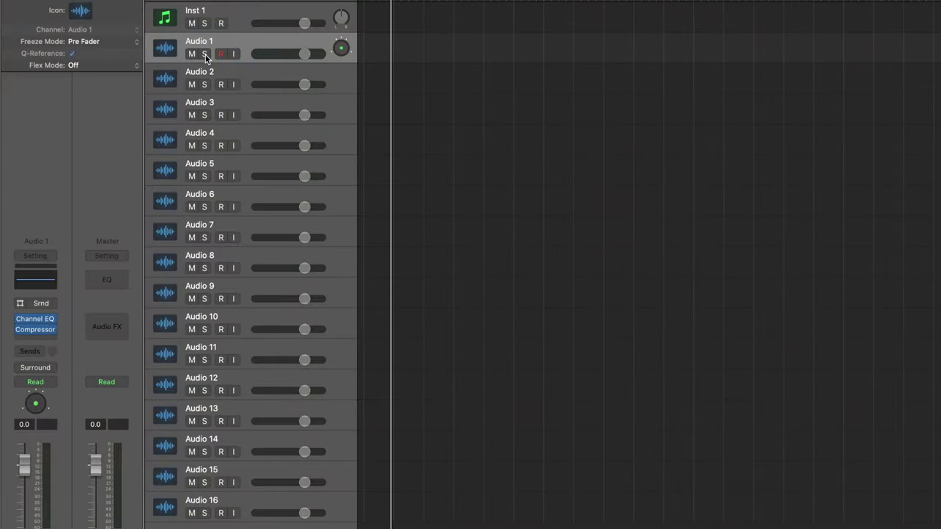
Step: Solo Audio 1, Audio 3, Audio 4, Audio 5 and Audio 6 together and turn all their solos off again
left_click(206, 58)
left_click(204, 115)
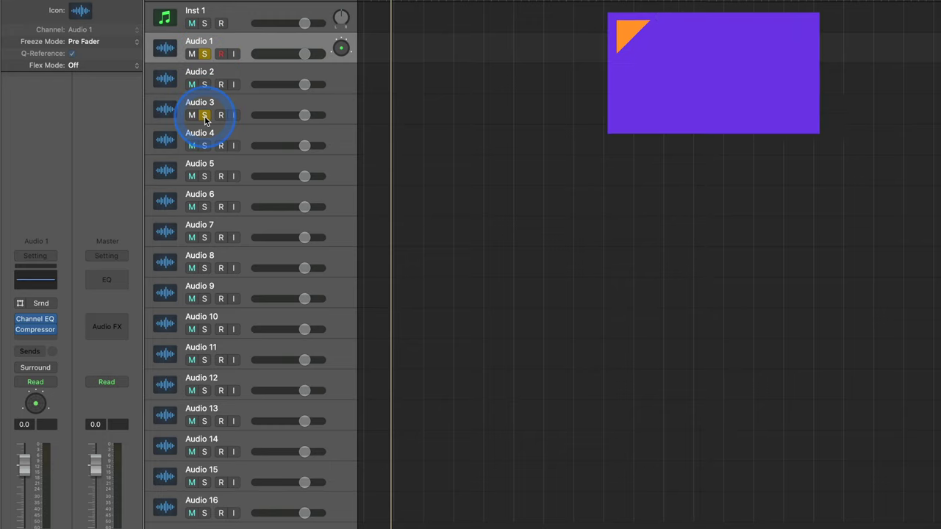
left_click_drag(204, 145, 206, 180)
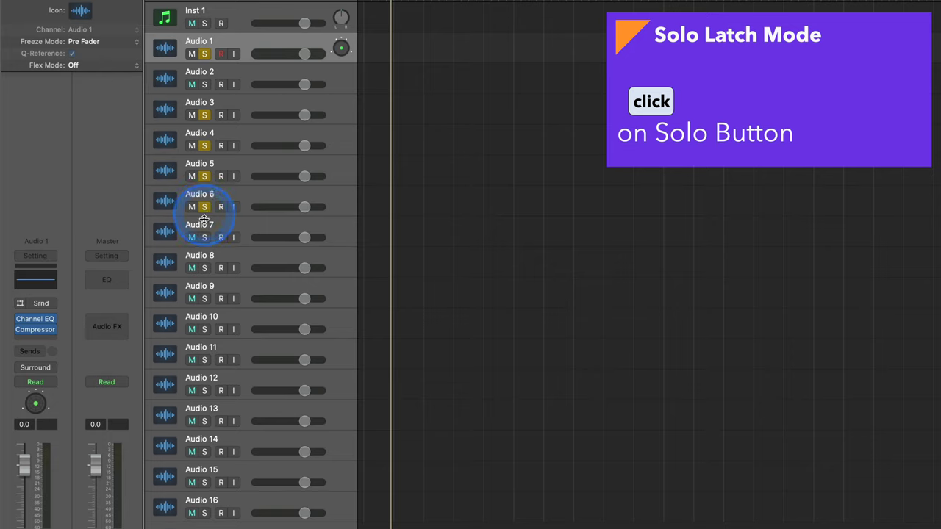
left_click_drag(203, 219, 209, 56)
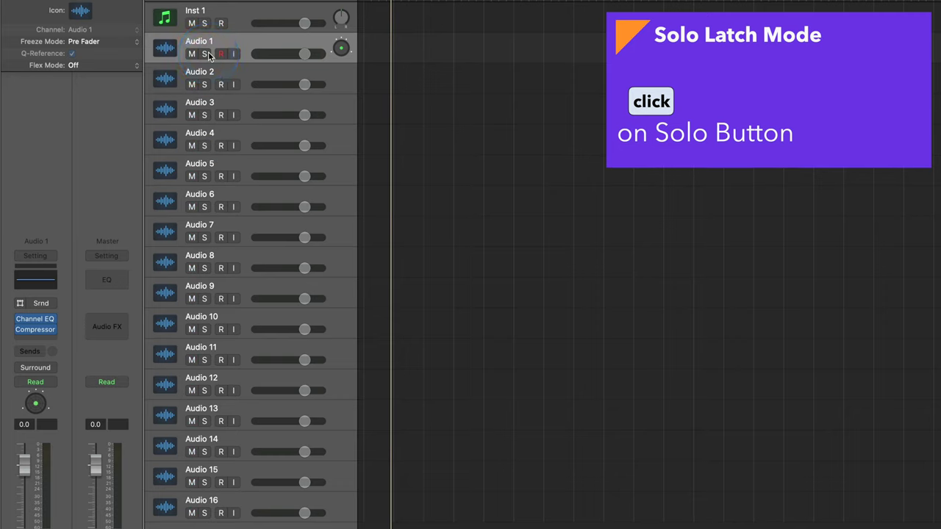
Step: Solo Audio 1, Audio 3, Audio 4 and Audio 6 in latch mode and unsolo Audio 3 and Audio 4
left_click(209, 54)
left_click(205, 116)
left_click(205, 146)
left_click(205, 207)
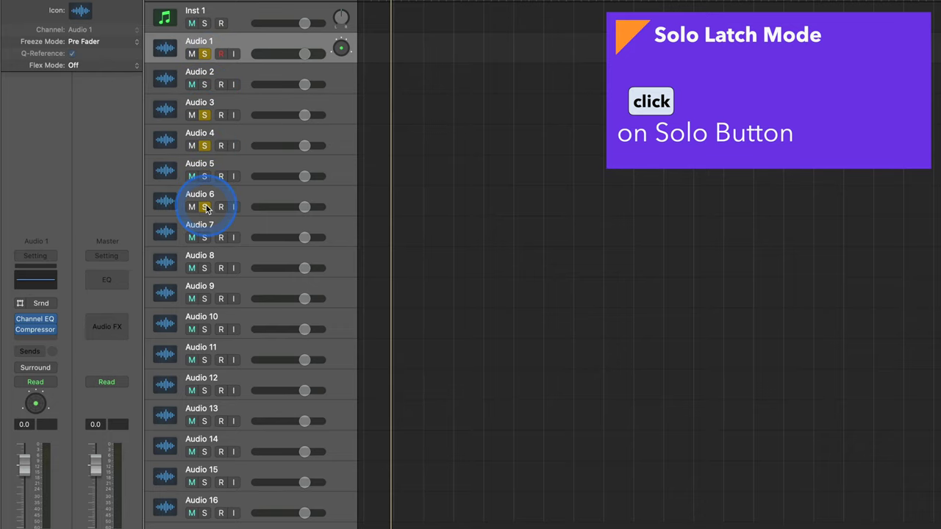
left_click(206, 116)
left_click(205, 147)
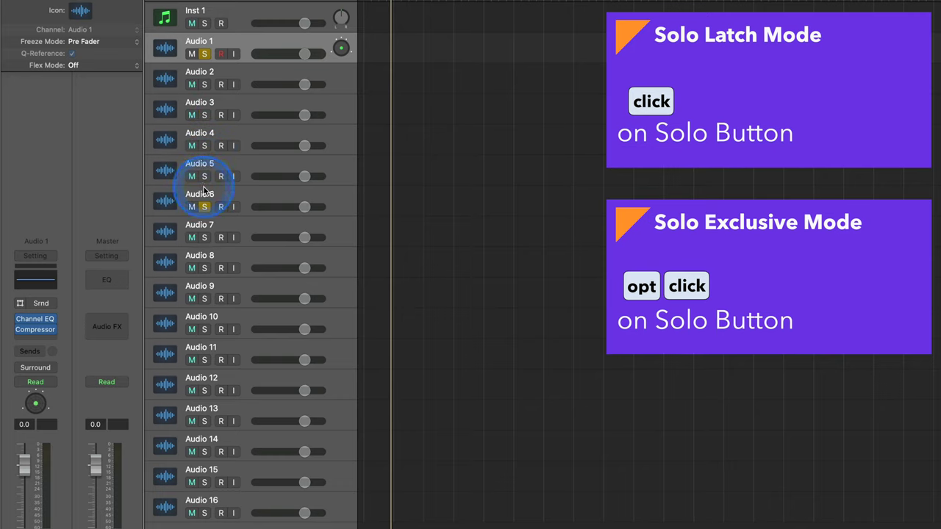
Step: Solo single tracks exclusively one after another, including Audio 7, Audio 4 and Audio 6, and turn the solo off
left_click(204, 207)
left_click(205, 146)
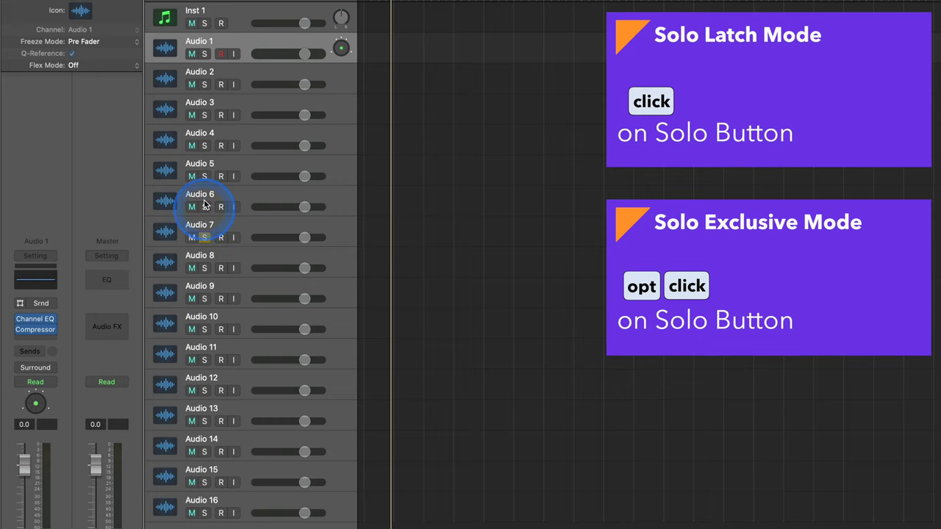
left_click(204, 176, "alt")
left_click(205, 145, "alt")
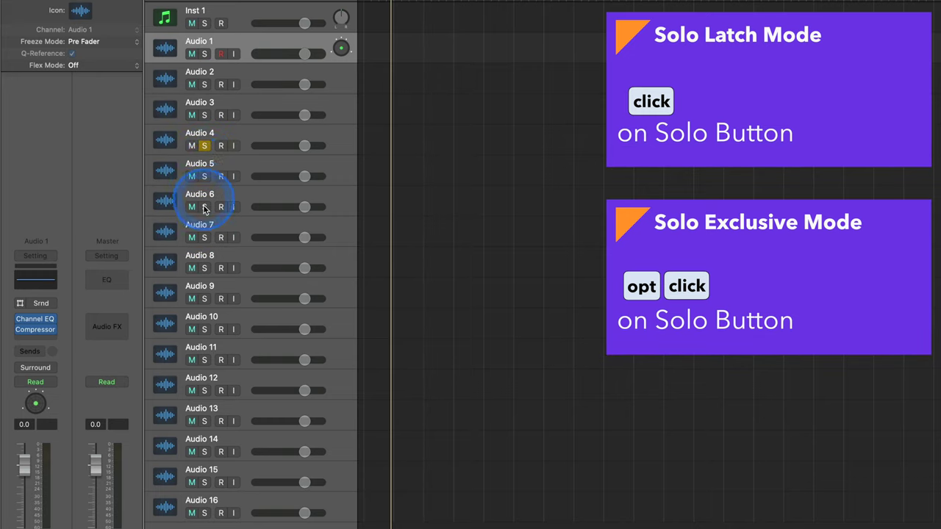
left_click(208, 146, "alt")
left_click(205, 267, "alt")
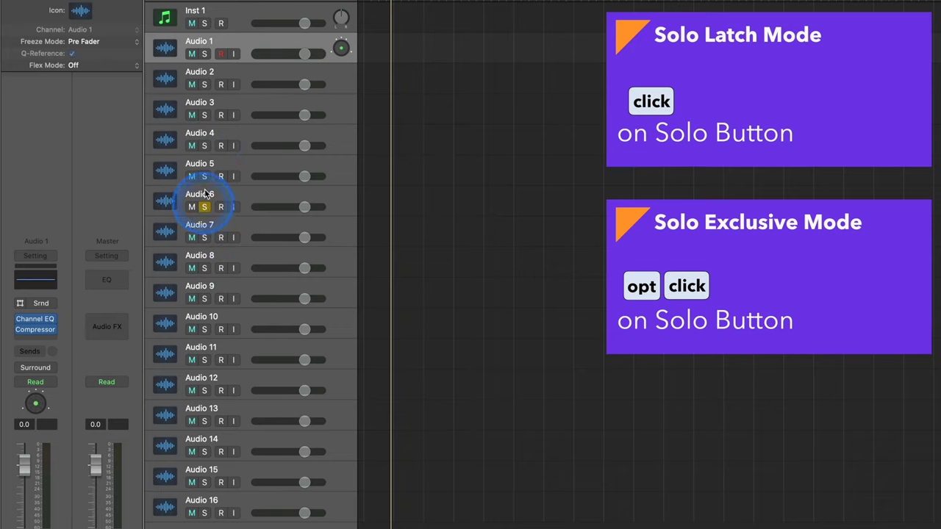
left_click(204, 267, "alt")
left_click(205, 329, "alt")
left_click(205, 329)
Step: Mute Audio 5 and Audio 8 in latch mode and unmute them again
left_click(192, 177)
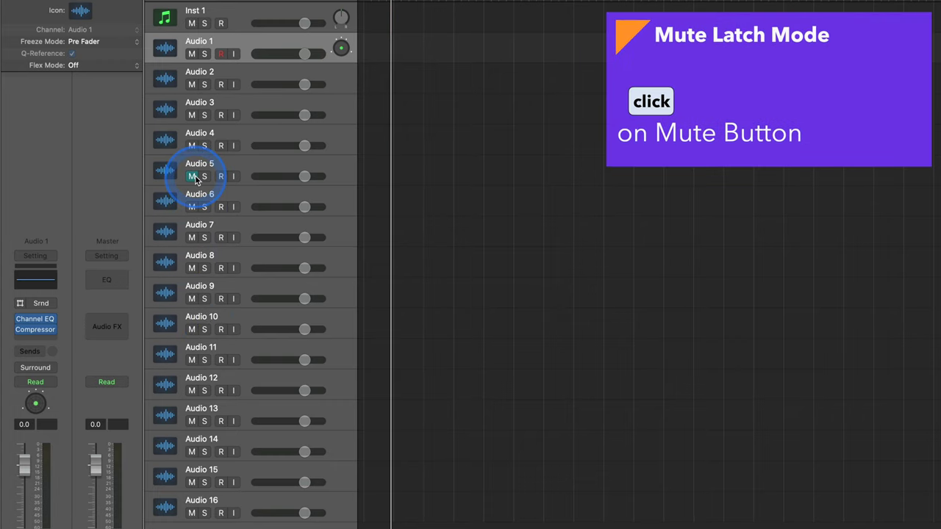
mouse_move(192, 237)
left_mouse_down()
mouse_move(193, 270)
mouse_move(192, 244)
left_mouse_up()
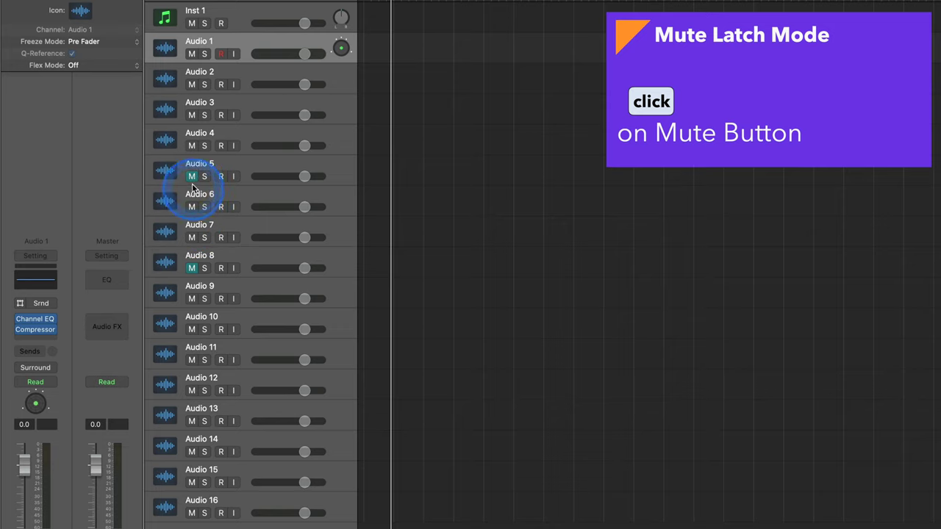
left_click_drag(192, 178, 191, 116)
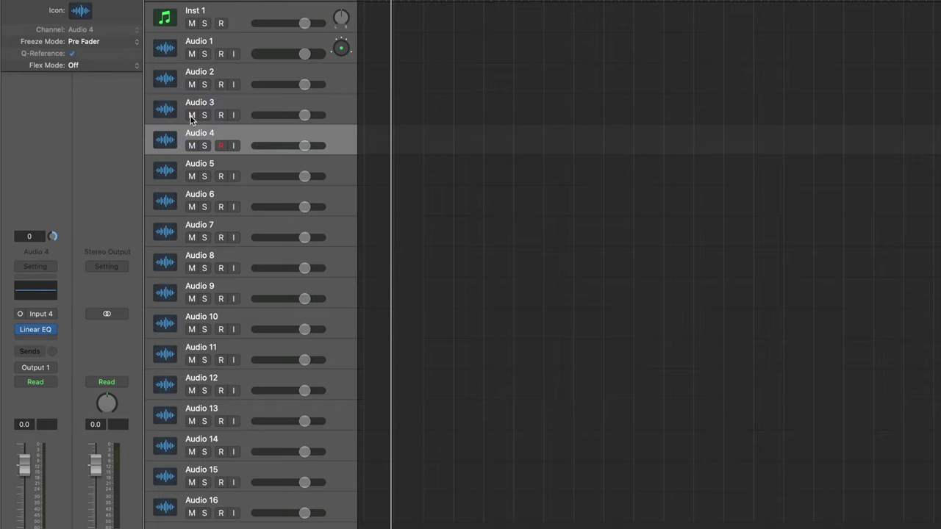
Step: Mute the tracks from Inst 1 down to Audio 14 in one continuous sweep
left_click_drag(206, 53, 206, 52)
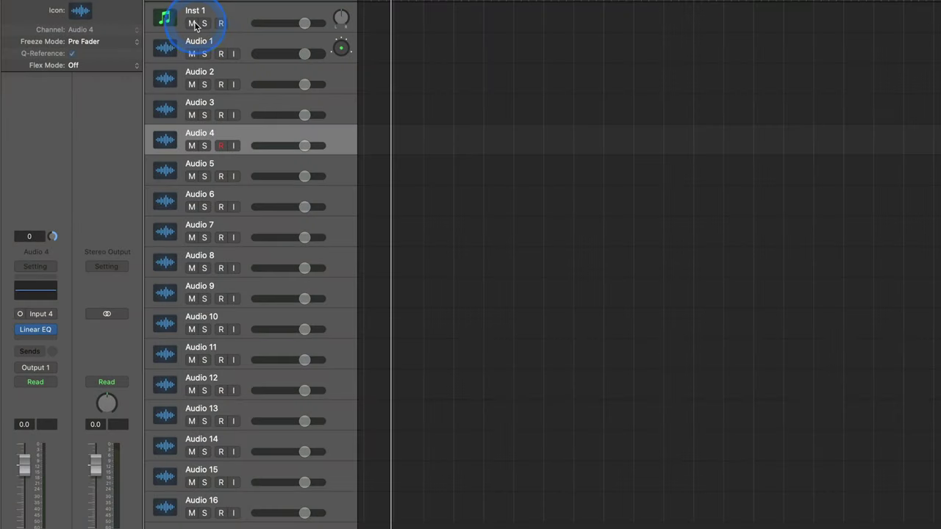
left_click_drag(195, 27, 184, 440)
left_click(210, 42)
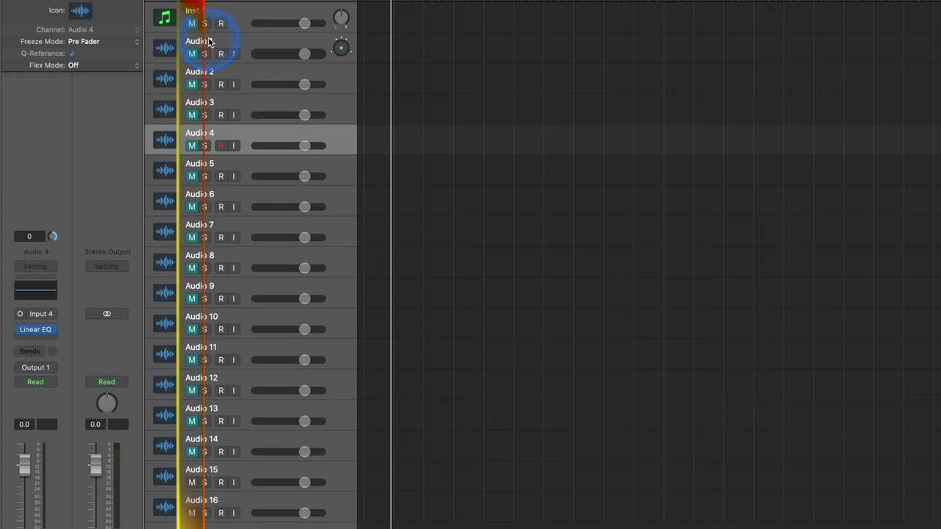
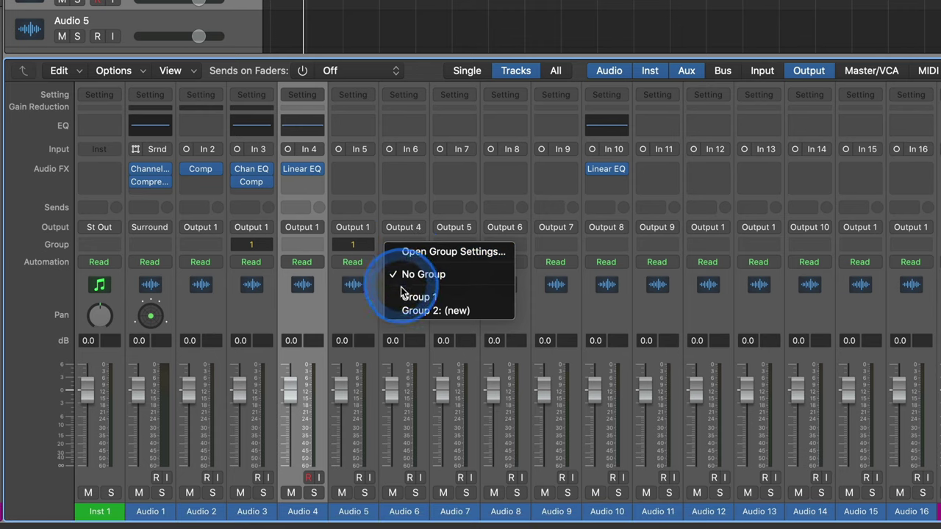
Step: Assign the Audio 6 and Audio 7 channel strips to Group 1
left_click(404, 297)
left_click(440, 247)
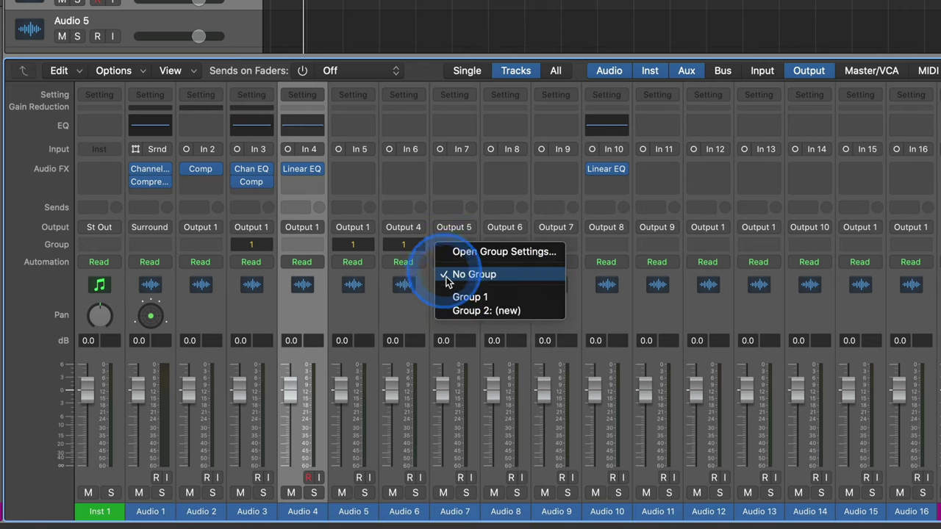
left_click(450, 298)
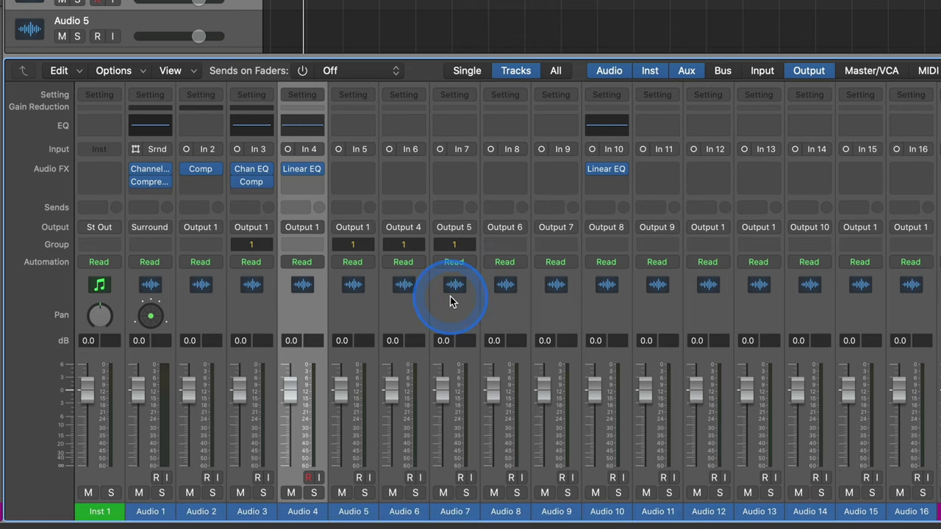
Step: Assign the last used group, Group 1, directly to Audio 9, Audio 10, Audio 11 and Audio 13
left_click(557, 246, "alt")
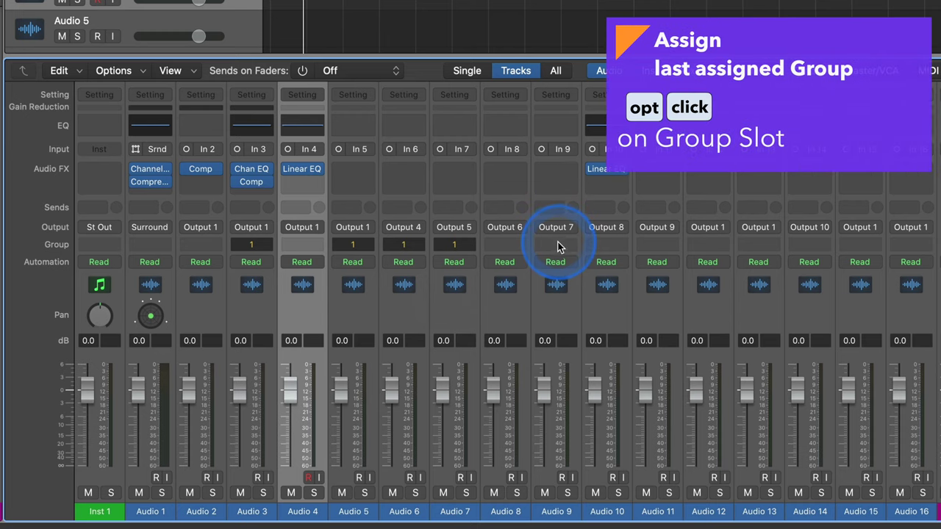
left_click(514, 247, "alt")
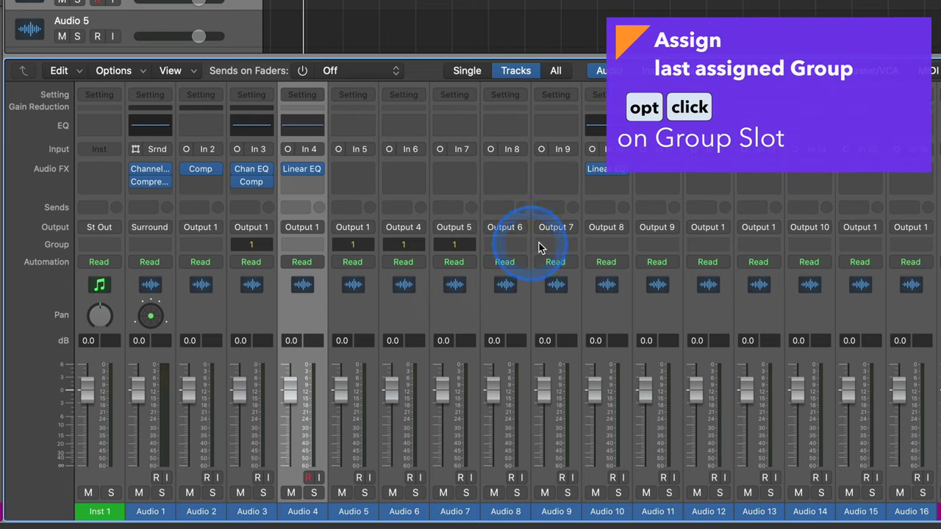
left_click(610, 247, "alt")
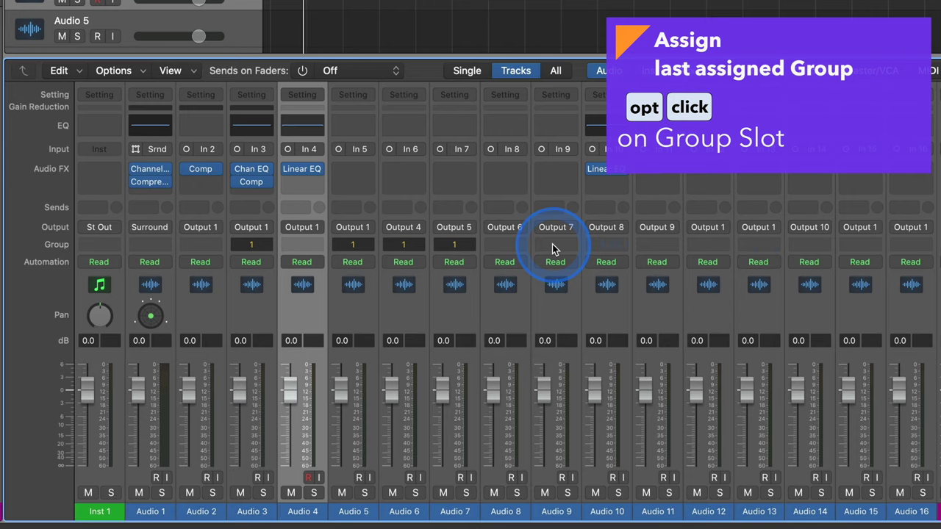
left_click(554, 245, "alt")
left_click(604, 245, "alt")
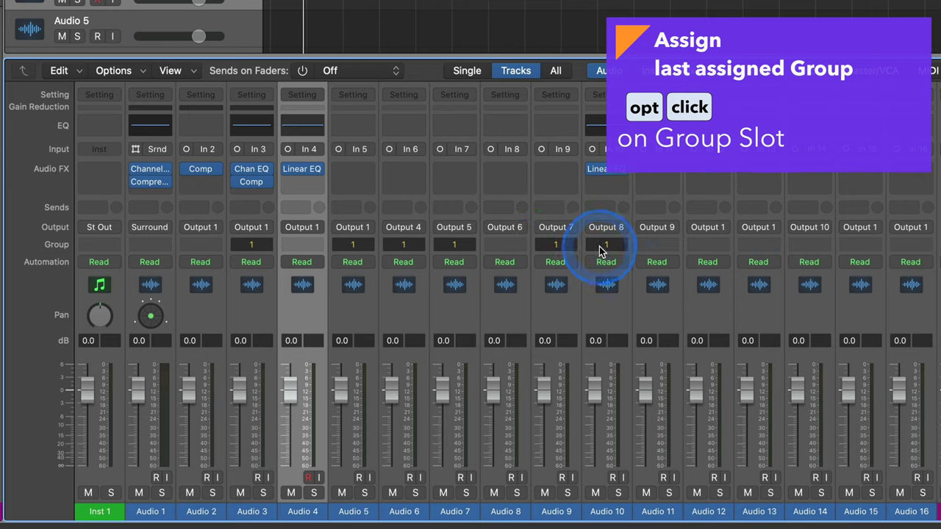
left_click(656, 245, "alt")
left_click(764, 246, "alt")
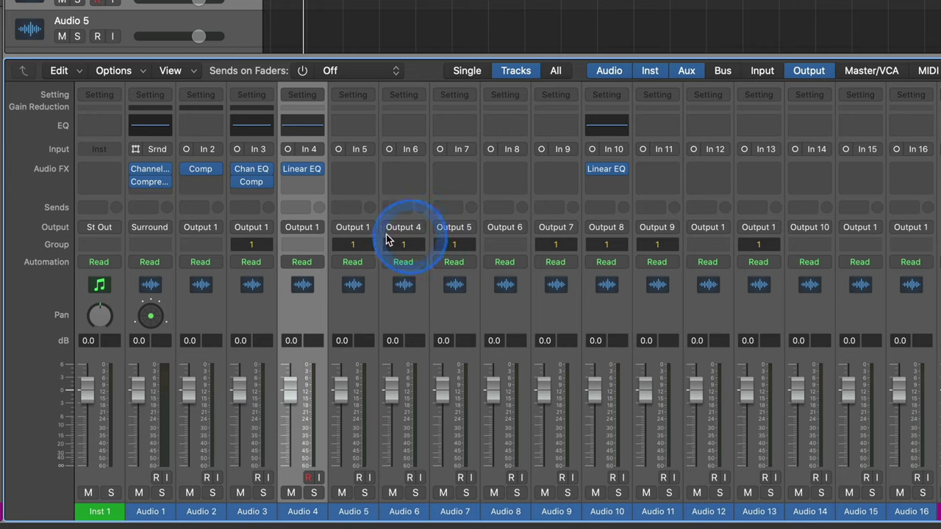
Step: Assign Audio 4 to a new Group 2 and give Audio 14, Audio 15 and Audio 16 the same group
left_click_drag(309, 243, 325, 313)
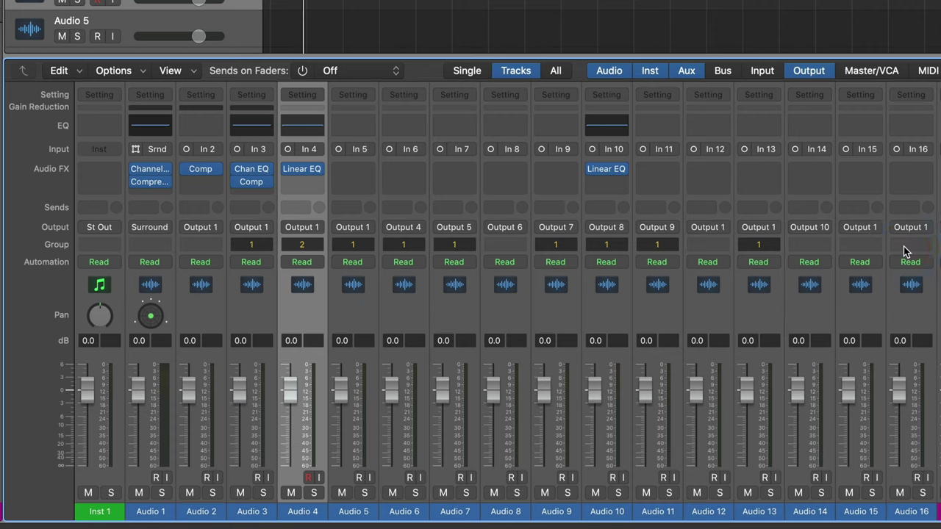
left_click_drag(905, 249, 820, 243)
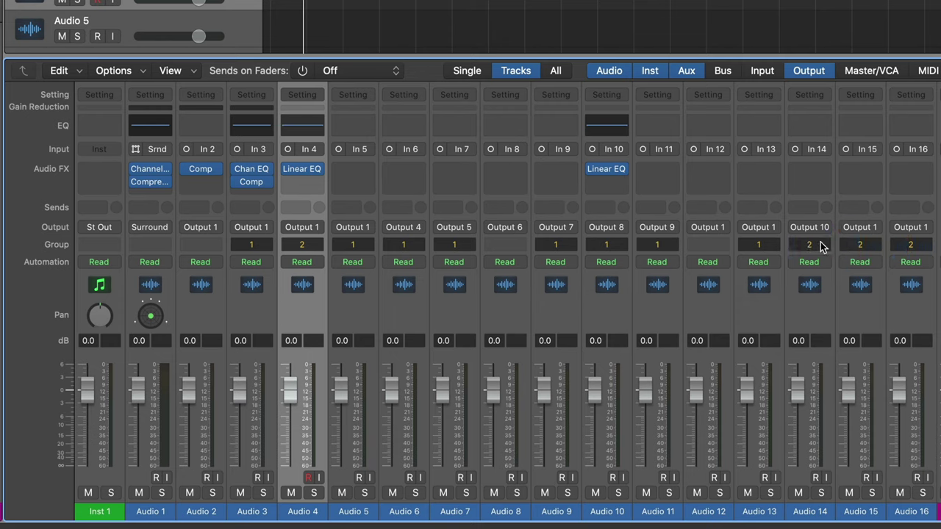
left_click(821, 246)
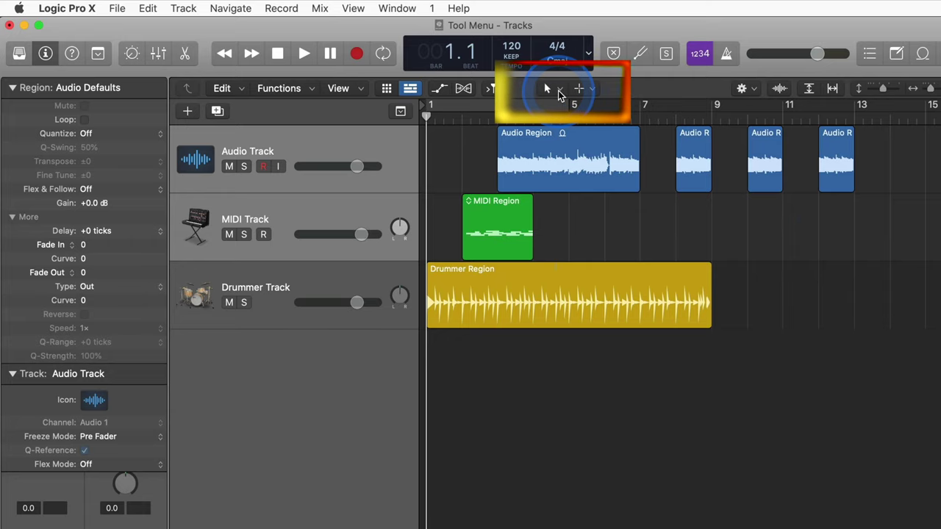
Step: Examine the tools offered for the left-click tool and the command-click tool in the Tracks area, leaving both selections as they are
left_click(558, 91)
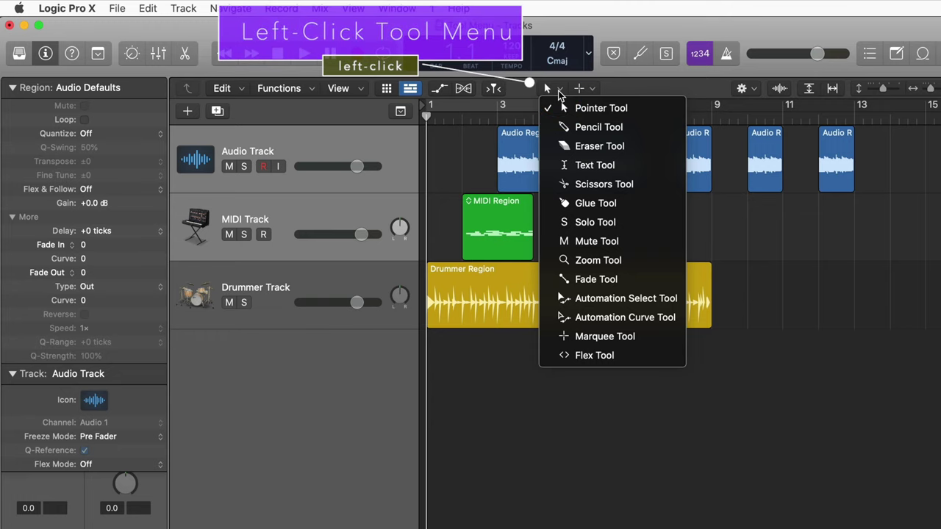
left_click(577, 90)
left_click(592, 90)
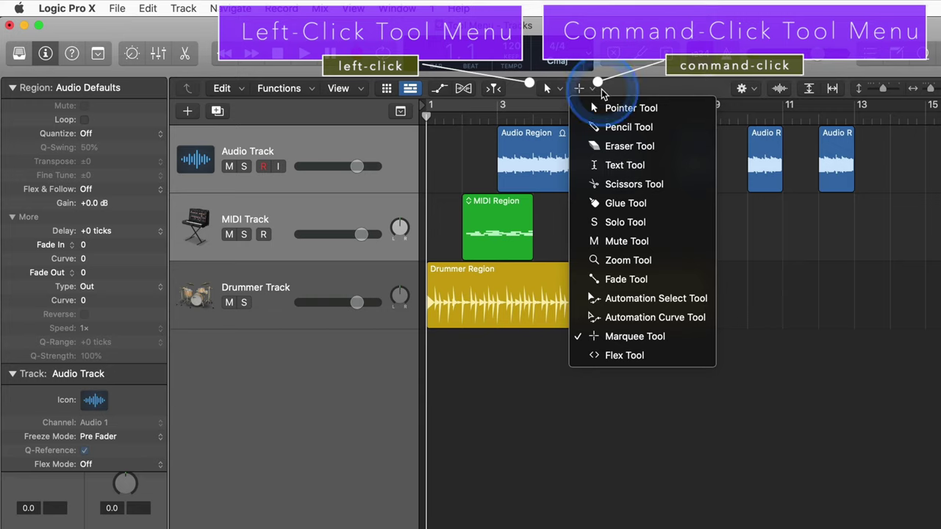
left_click(613, 92)
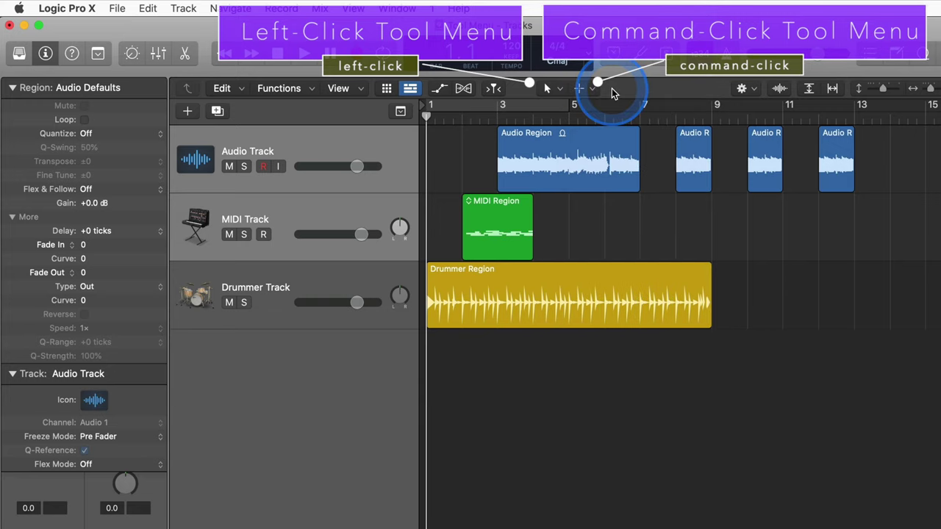
left_click(560, 89)
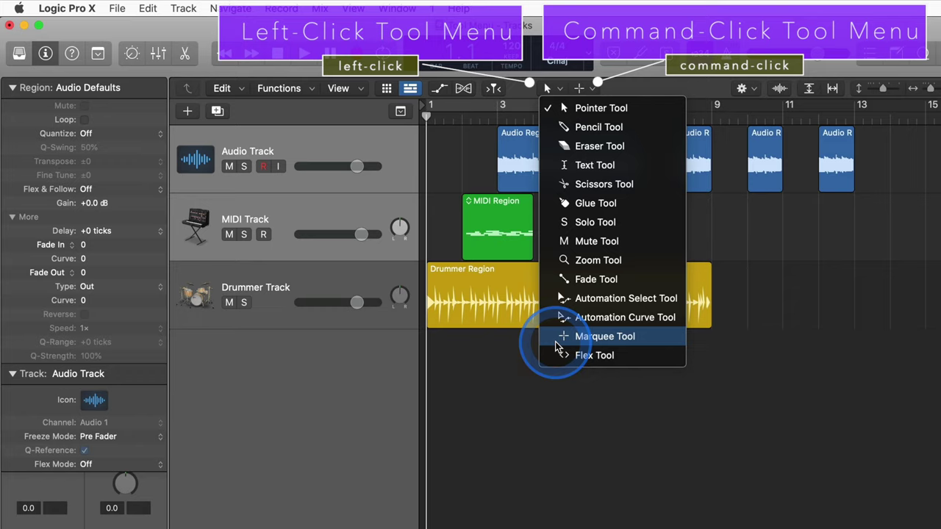
left_click(629, 103)
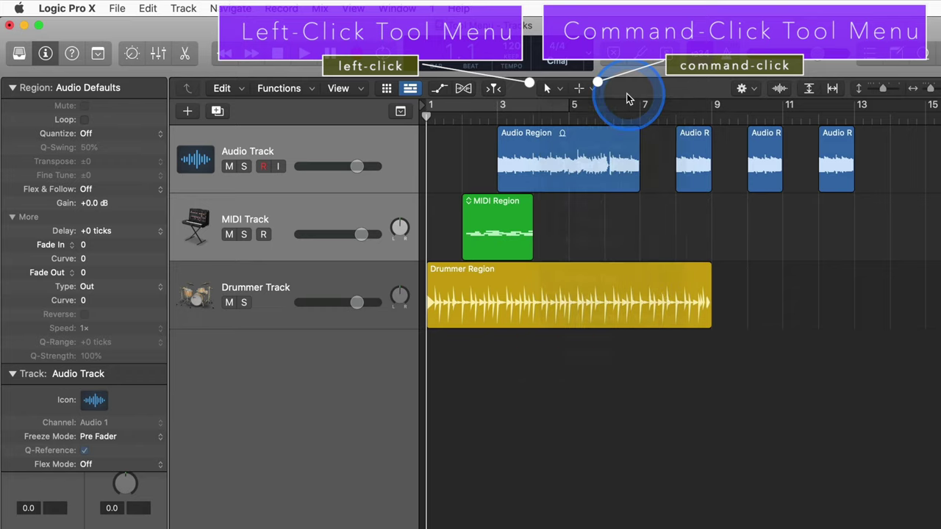
left_click(591, 91)
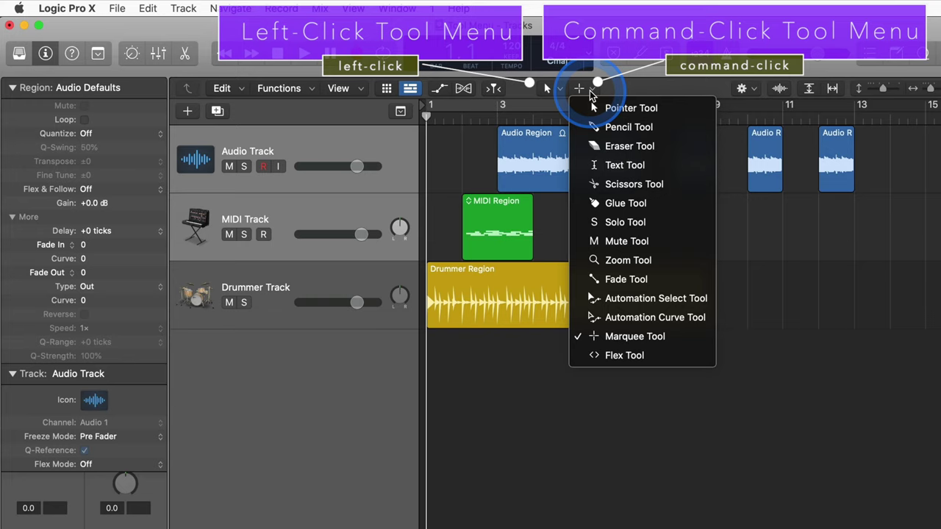
left_click(639, 87)
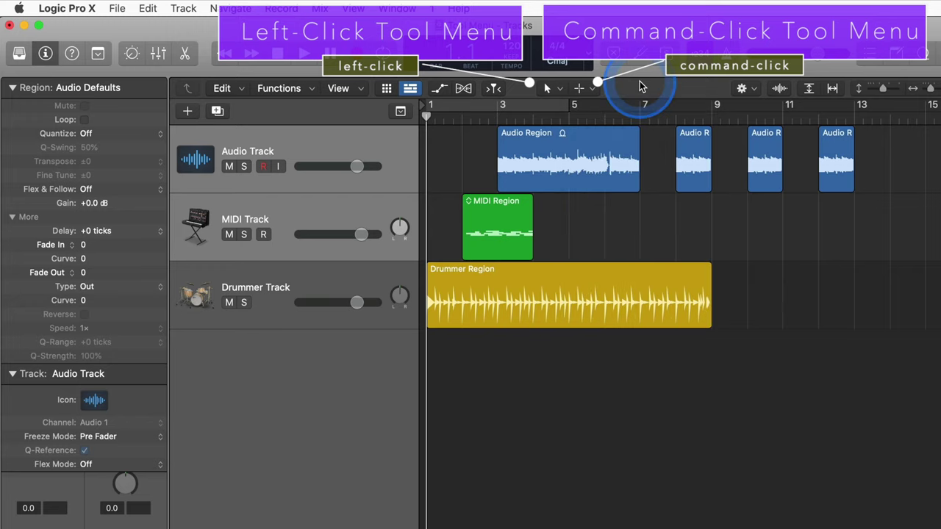
Step: Select the long audio region, two short audio regions, the MIDI region and the Drummer region one after another with the Pointer Tool
left_click(556, 89)
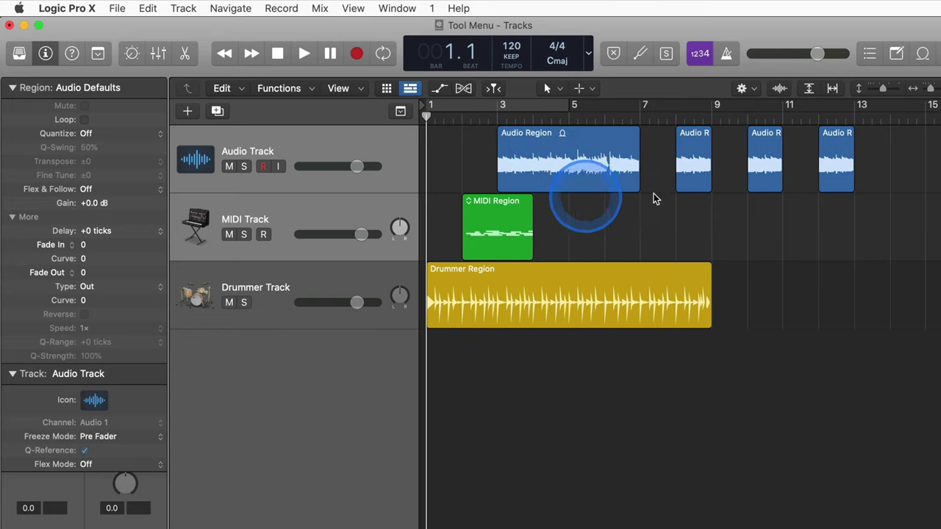
left_click(598, 163)
left_click(700, 166)
left_click(764, 166)
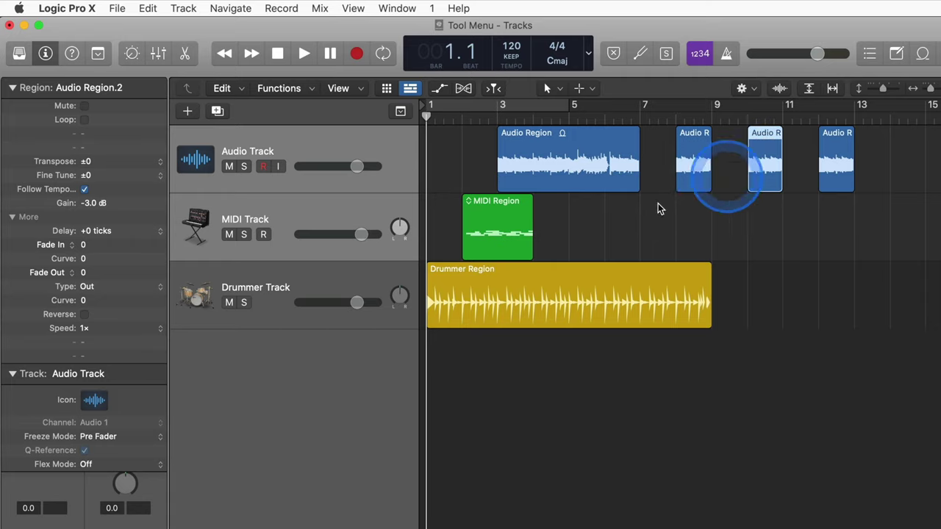
left_click(507, 237)
left_click(524, 278)
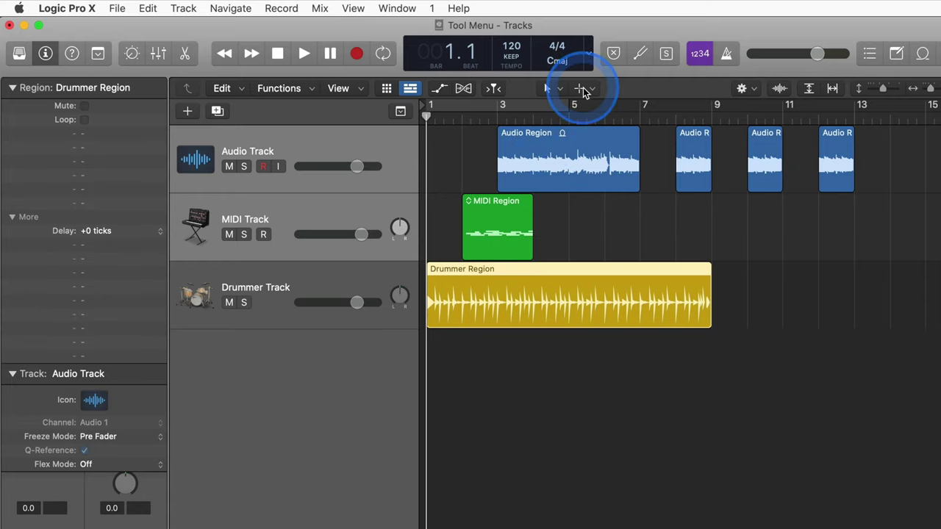
Step: Marquee-select part of the MIDI region and a section of the long audio region from just after bar 4 to about bar 5
left_click(551, 159)
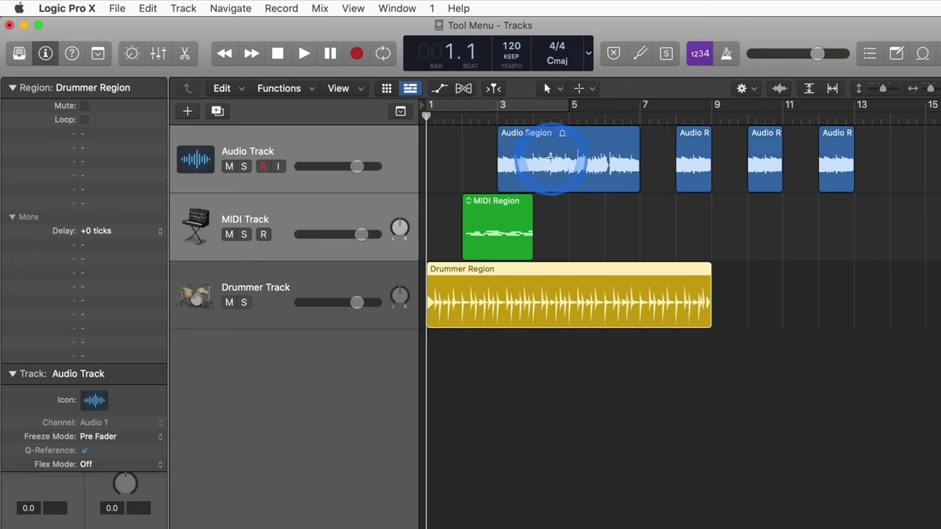
left_click(505, 212)
left_click_drag(487, 218, 514, 225)
left_click_drag(545, 165, 574, 166)
Step: Set the Tracks area's command-click tool to the Mute Tool and select audio and MIDI regions with the Pointer Tool
left_click(585, 89)
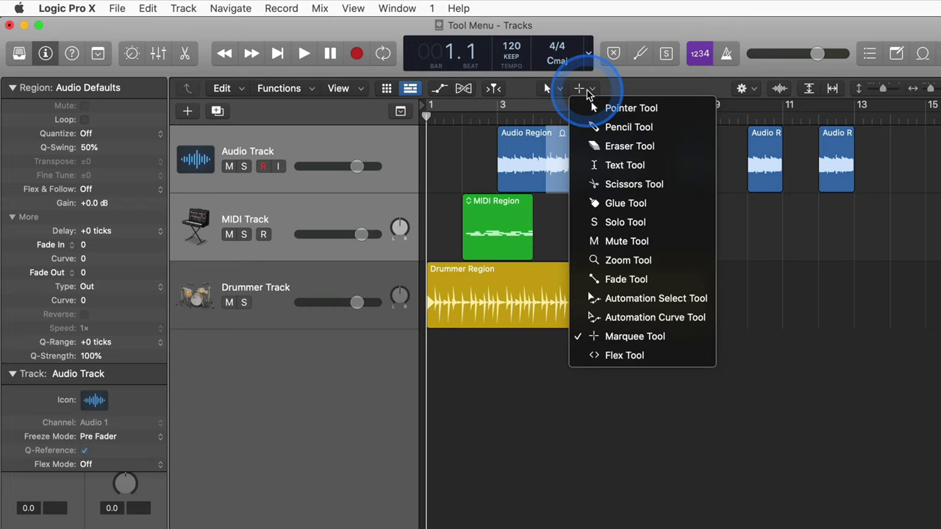
left_click(633, 240)
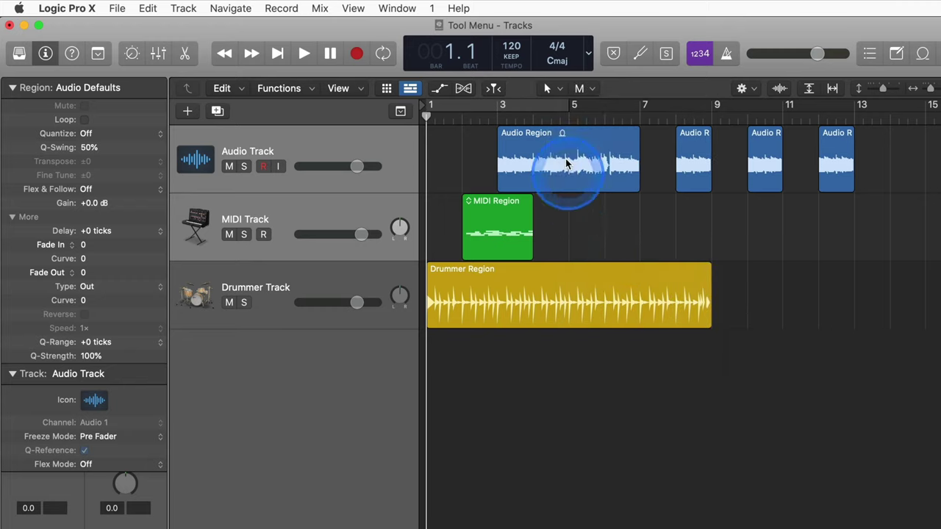
left_click(536, 169)
left_click(499, 217)
left_click(628, 159)
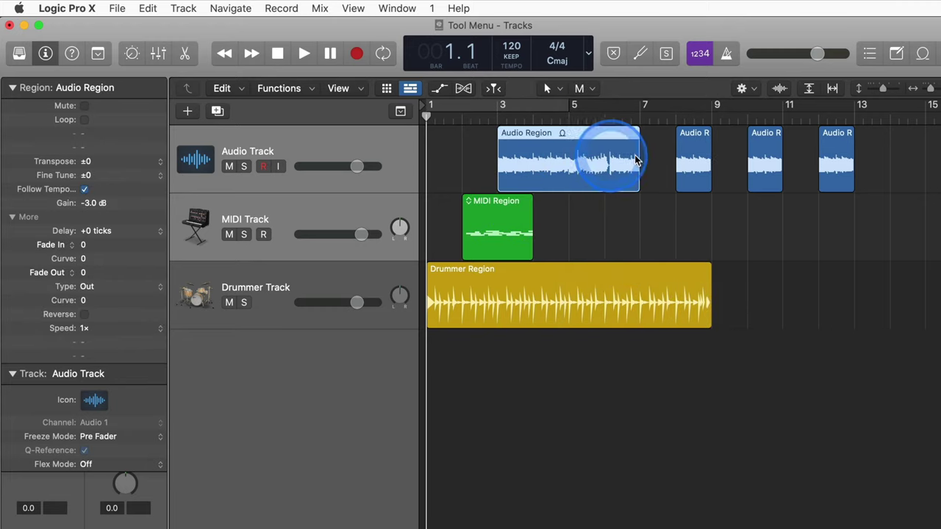
left_click(682, 161)
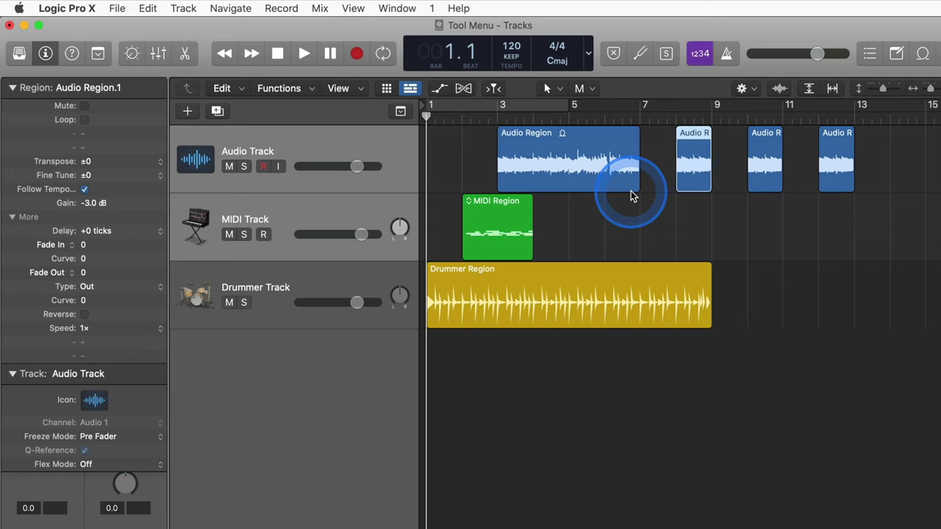
Step: Mute and unmute the long audio region with the Mute Tool, trying the tool on the short region at bar 8 as well
left_click(604, 182)
left_click(701, 170)
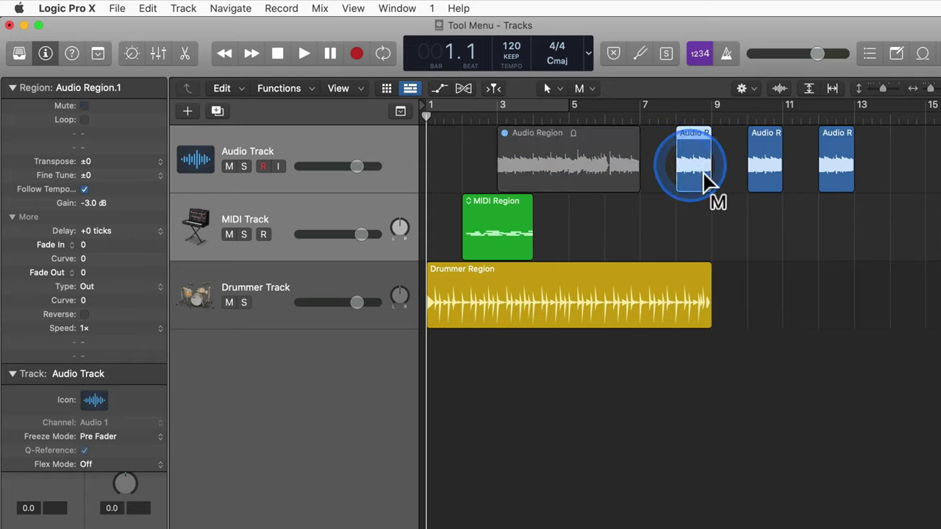
left_click(616, 176)
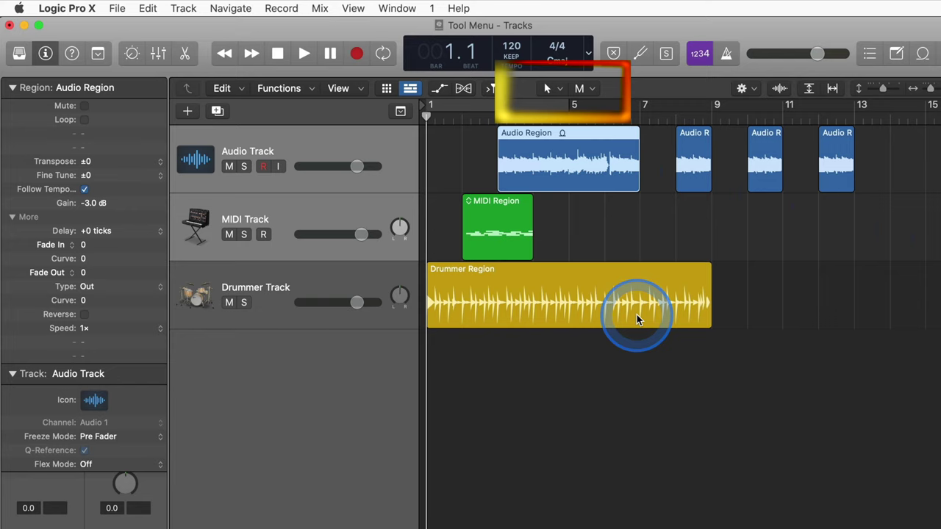
Step: Open the Piano Roll, show the MIDI region in it, and select the long audio region to show its Audio Track Editor
key("p")
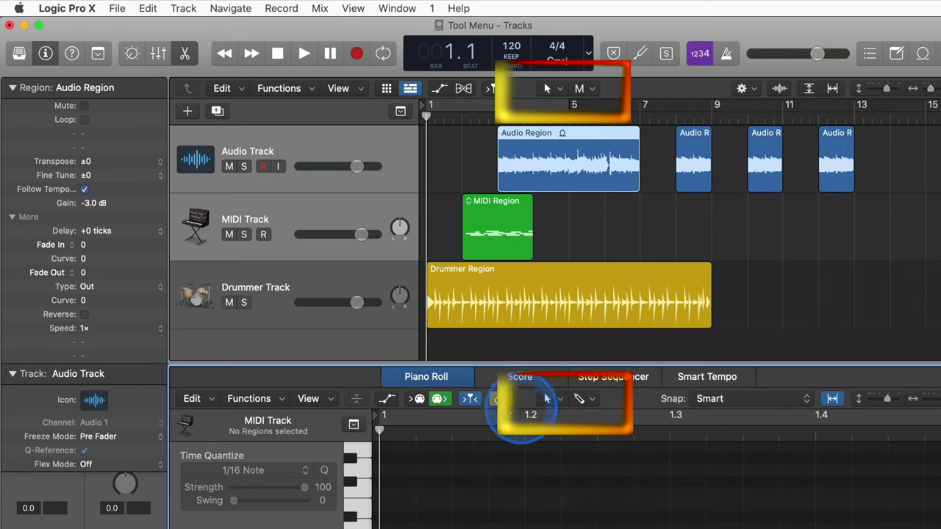
left_click(497, 217)
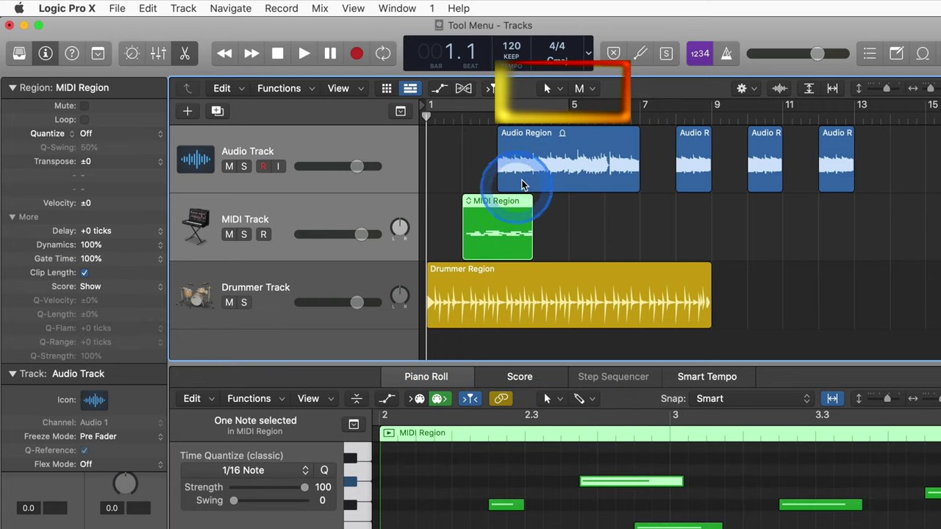
left_click(526, 179)
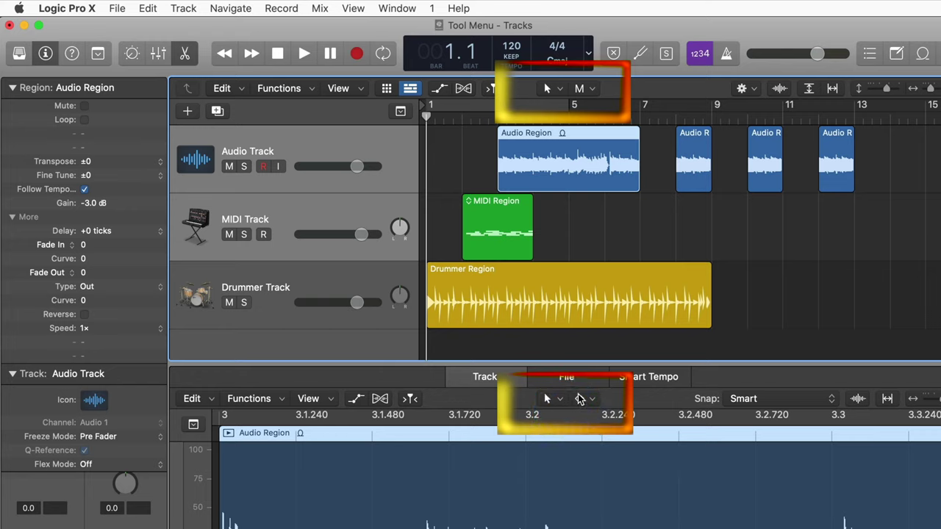
Step: Set the Tracks area's command-click tool back to the Marquee Tool and check the tools offered for the Audio Track Editor's command-click tool
left_click(590, 90)
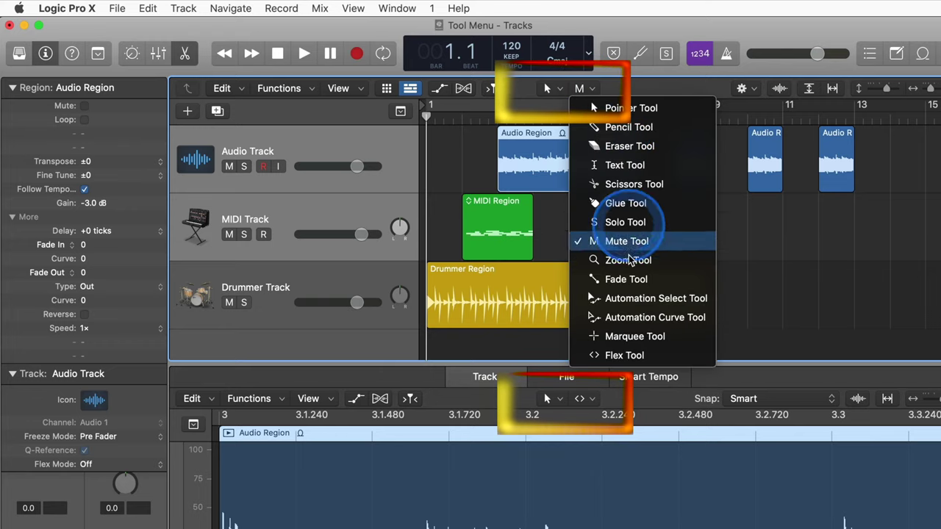
left_click(621, 336)
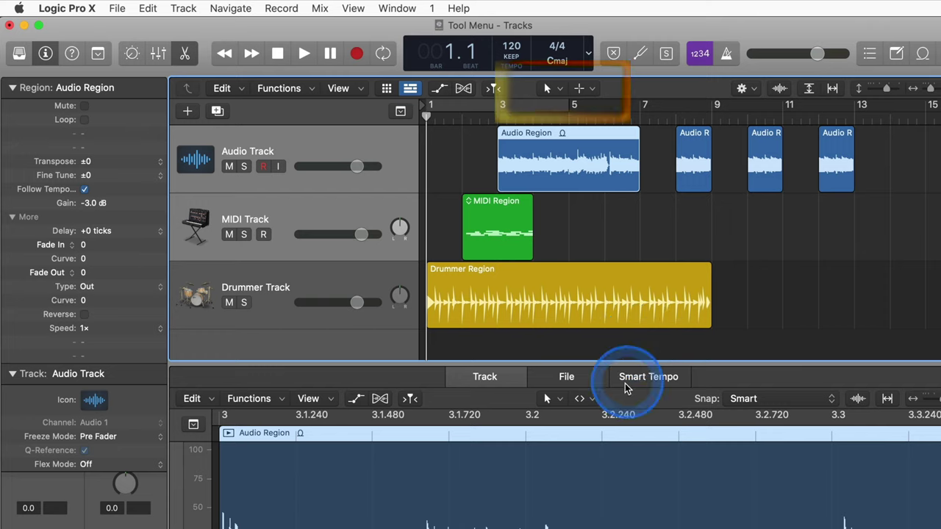
left_click(586, 402)
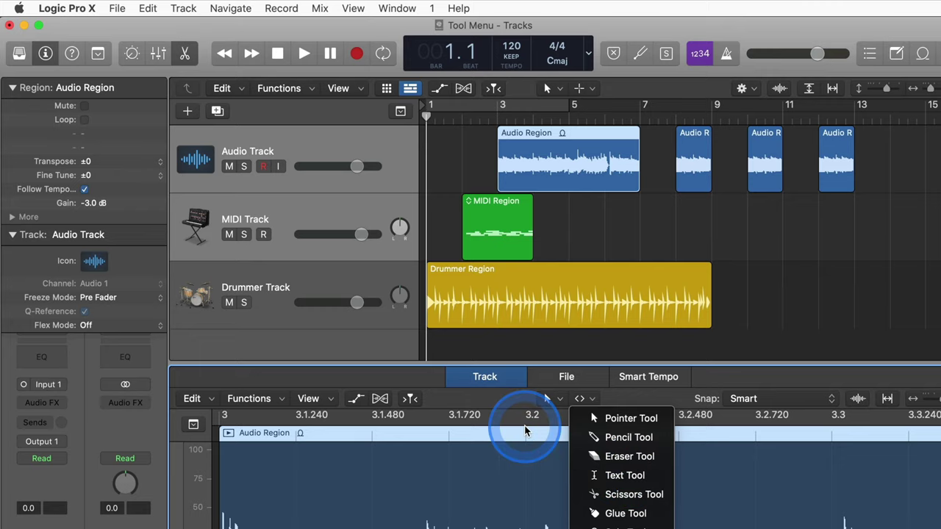
left_click(739, 287)
left_click(698, 165)
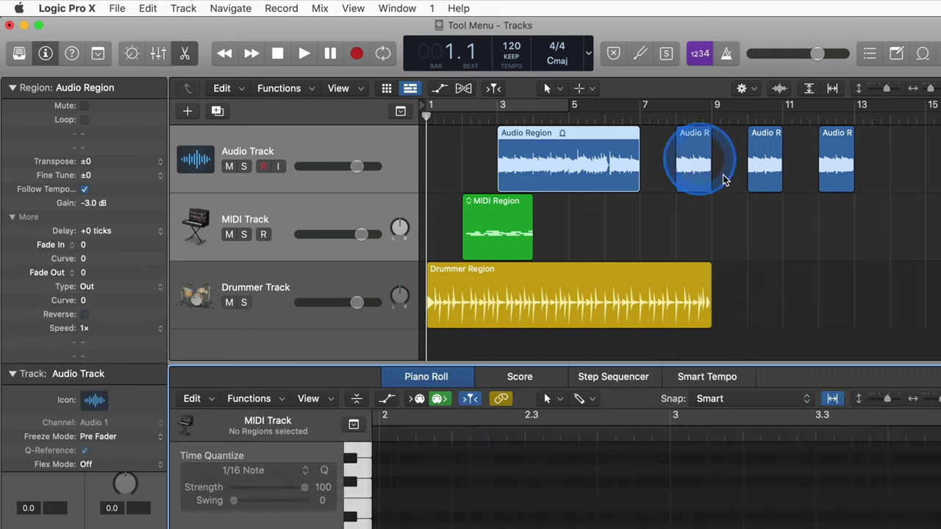
left_click(751, 226)
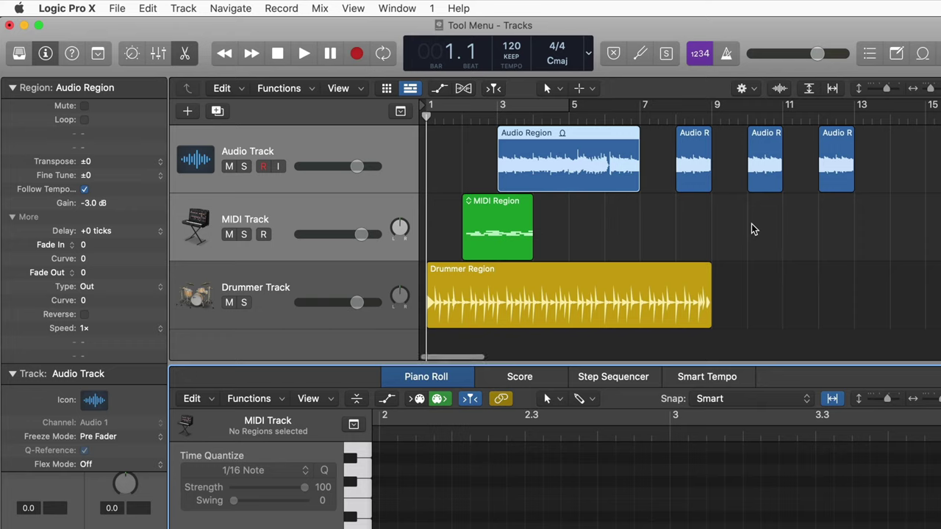
Step: Examine the contextual menus of the empty MIDI track area, the long audio region and the MIDI region, and clear the region selection
right_click(751, 229)
left_click(639, 188)
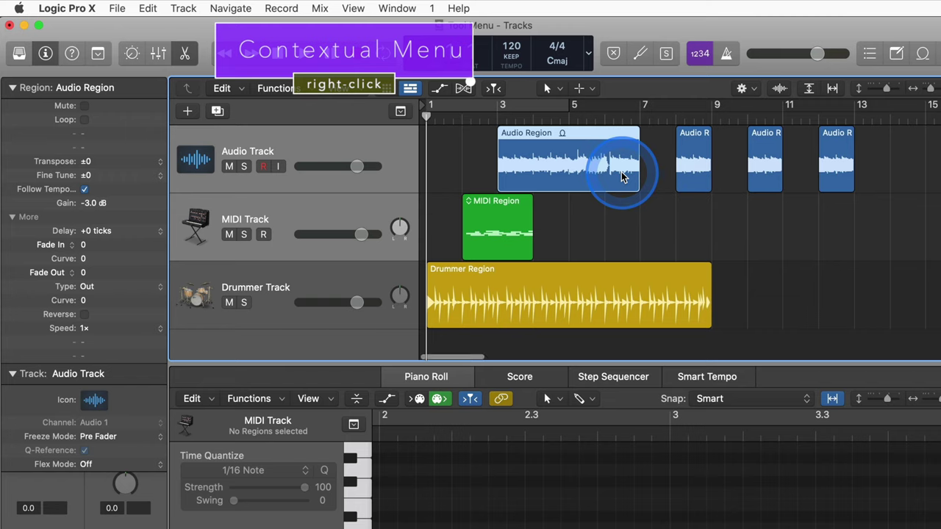
right_click(630, 172)
left_click(567, 214)
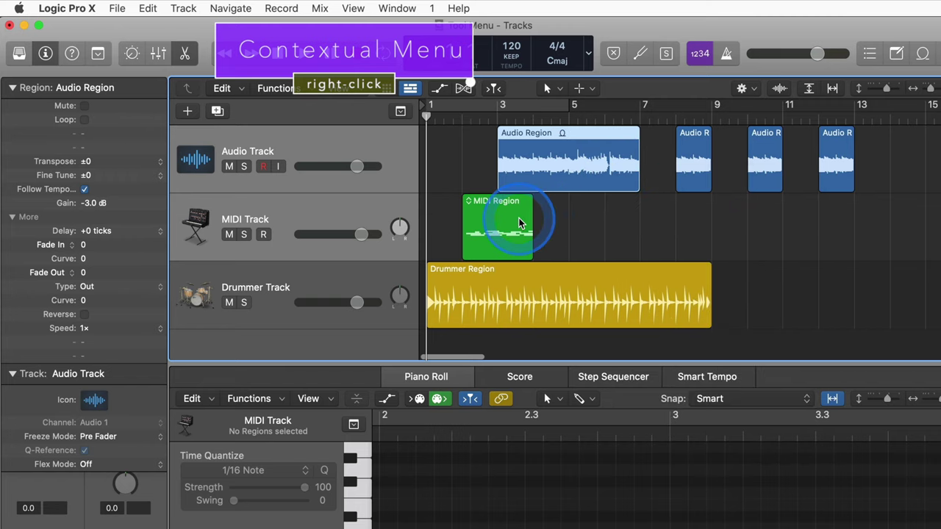
right_click(519, 222)
left_click(773, 232)
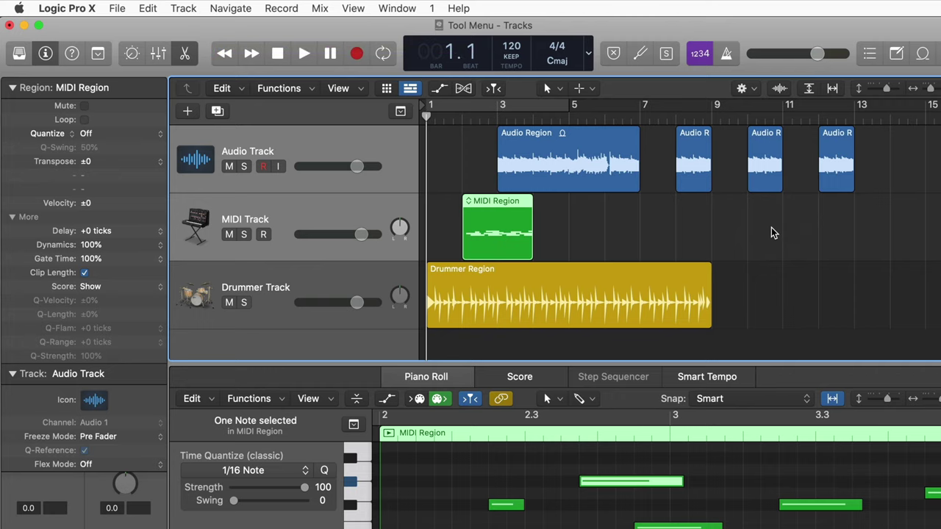
left_click(772, 233)
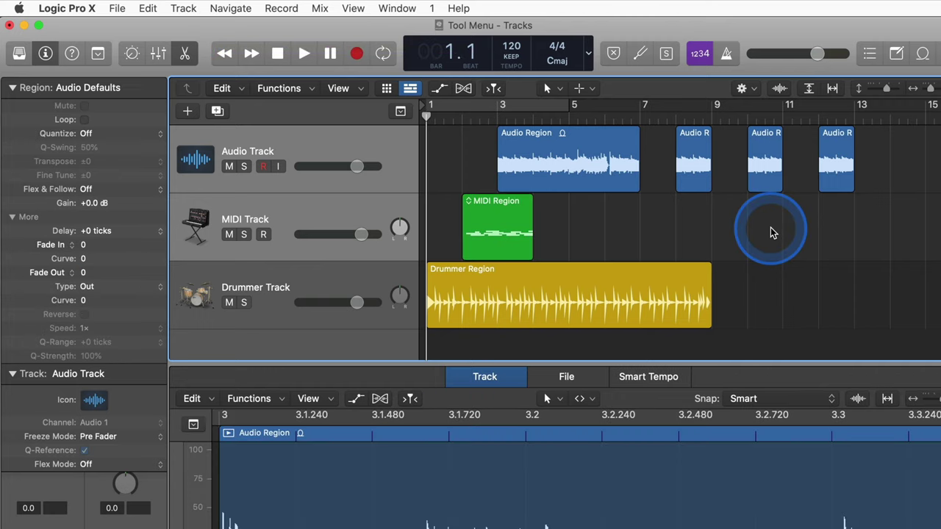
left_click(768, 232)
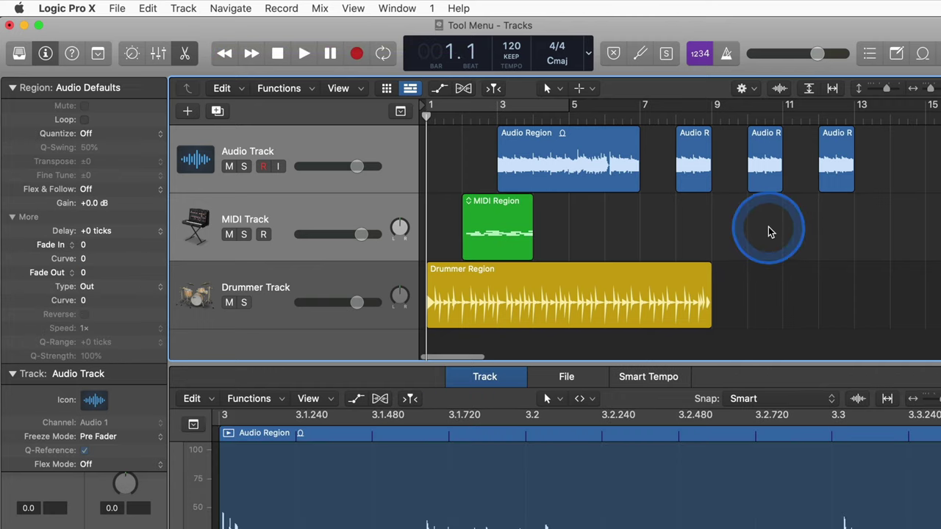
Step: Compare the contextual menu commands offered for the long audio region and for the Drummer region
right_click(596, 155)
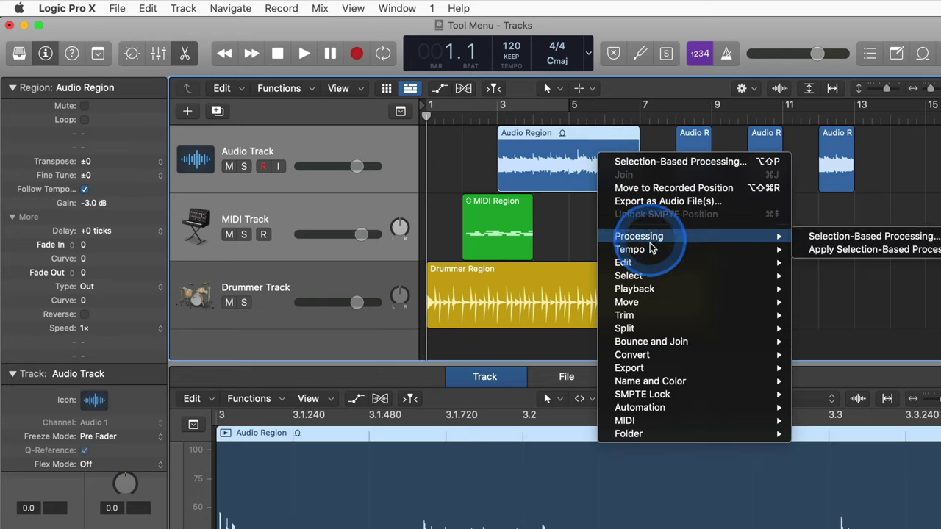
left_click(657, 226)
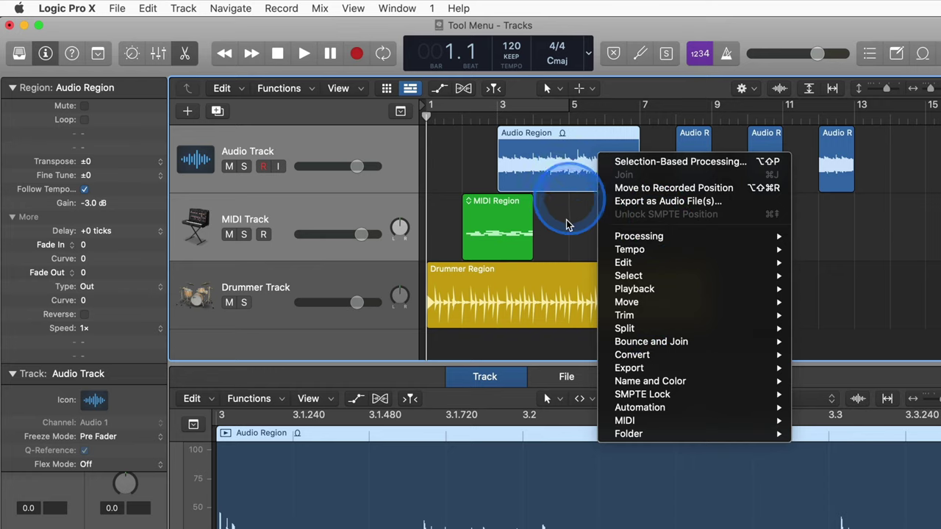
left_click(566, 253)
right_click(564, 292)
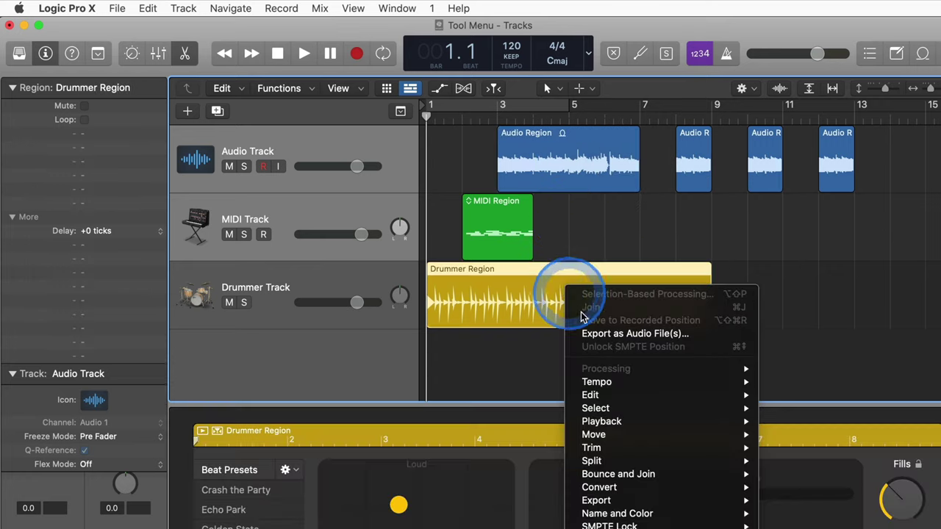
left_click(529, 371)
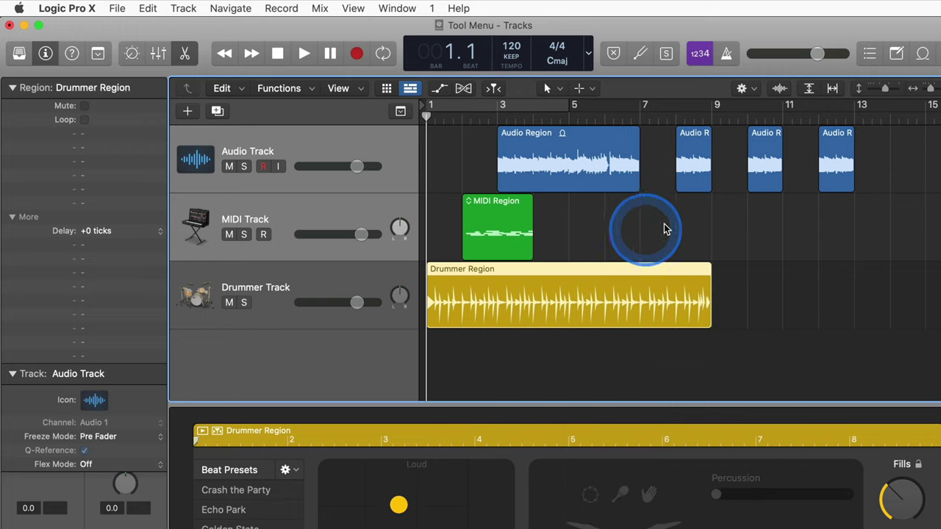
Step: Examine the contextual menu of the empty area on the MIDI track, closing it without choosing a command
right_click(690, 226)
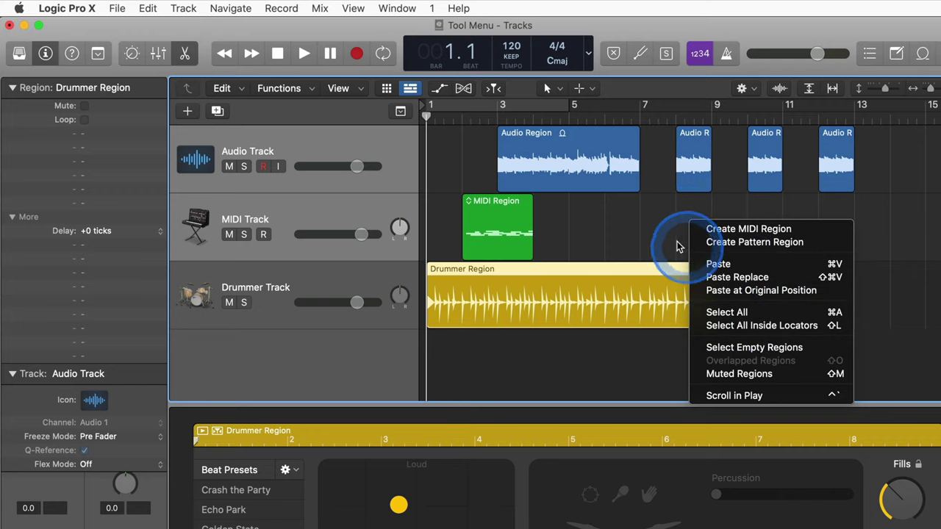
left_click(626, 236)
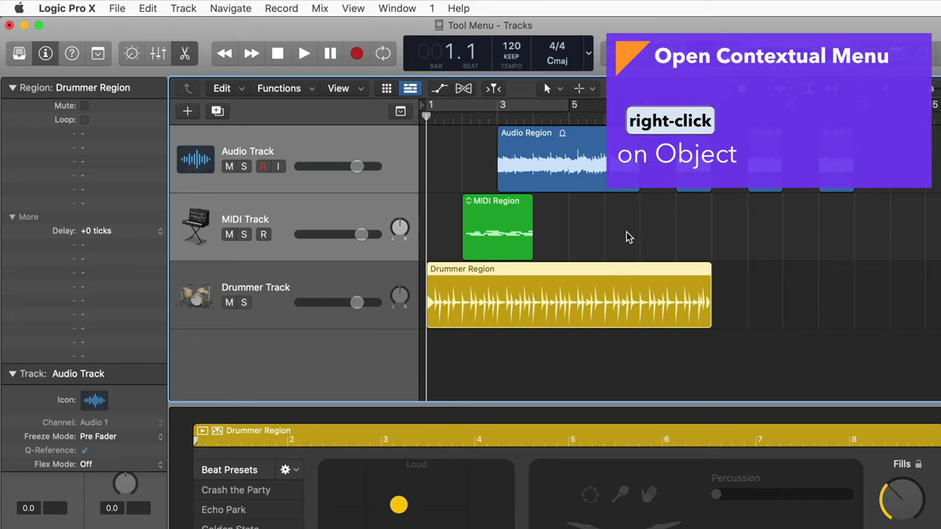
left_click(677, 222)
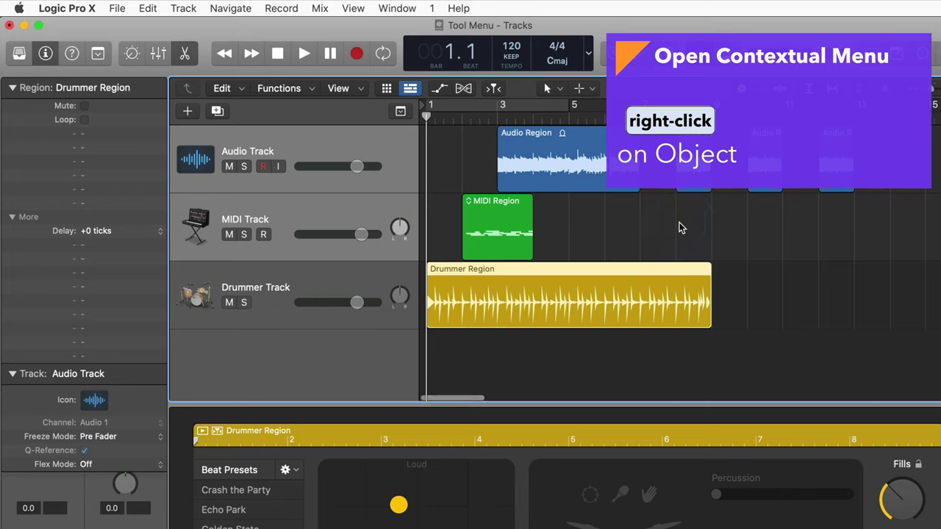
right_click(679, 222)
left_click(652, 218)
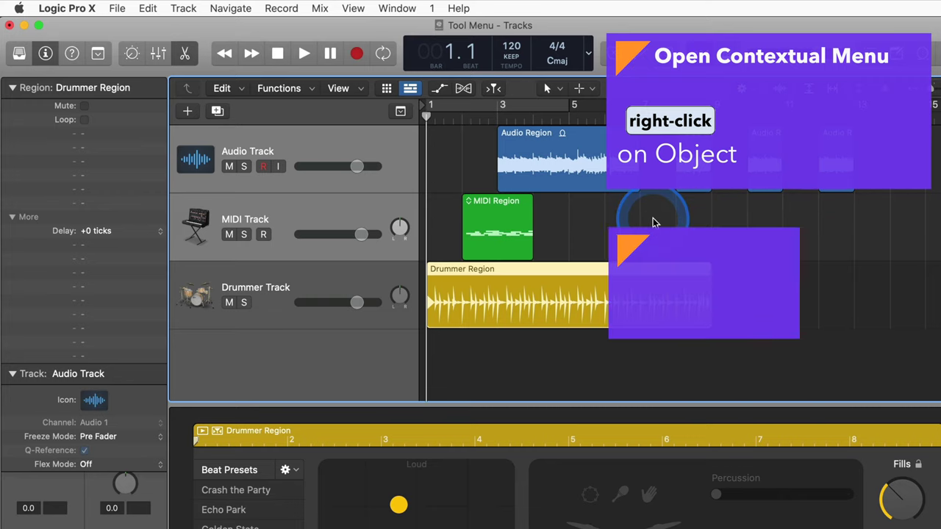
left_click(710, 222, "ctrl")
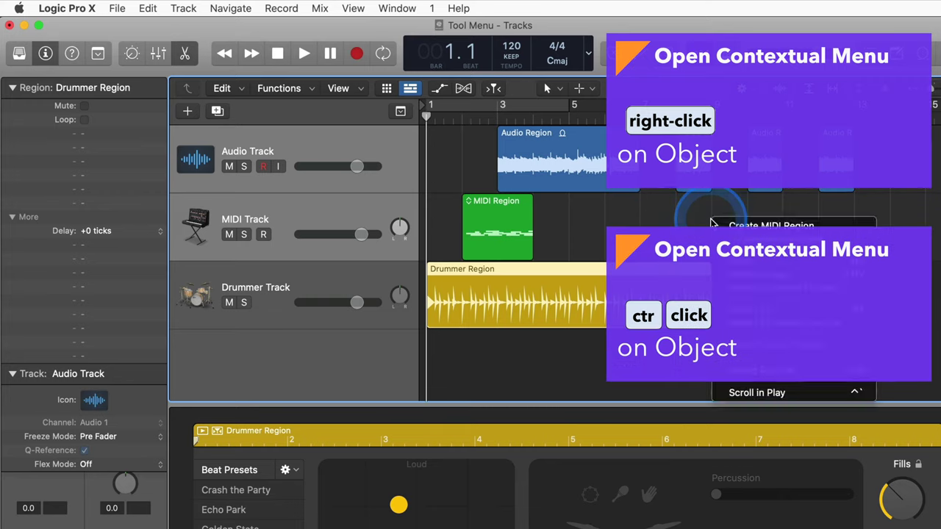
left_click(669, 220)
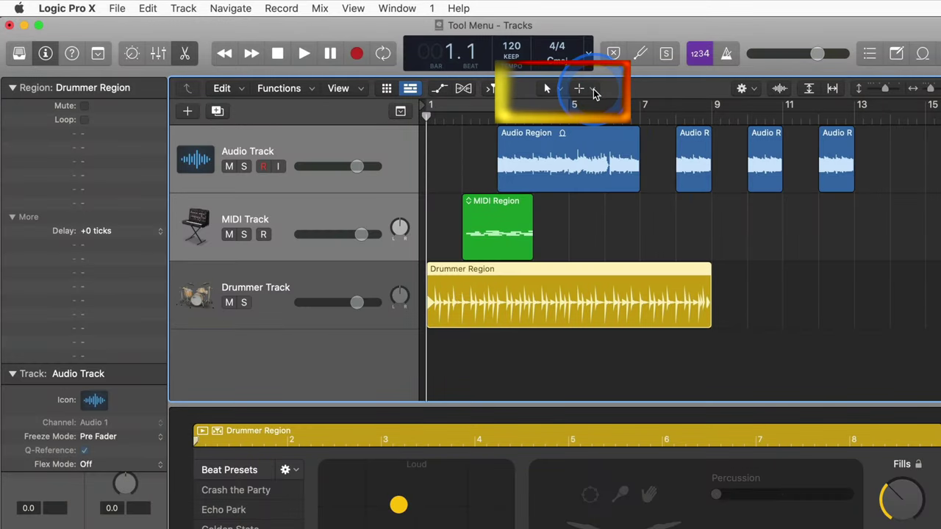
Step: Set the Right Mouse Button editing preference to Is Assignable to a Tool and close the preferences
key("super+comma")
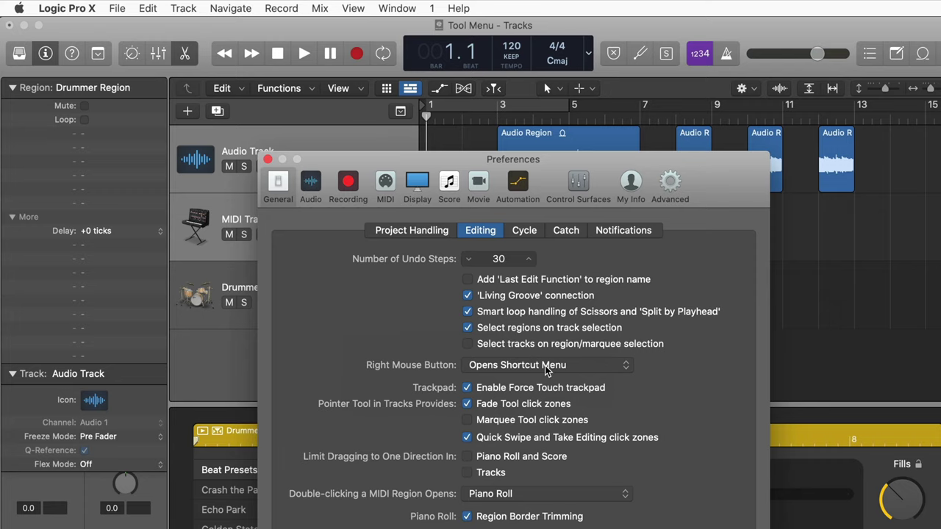
left_click(544, 366)
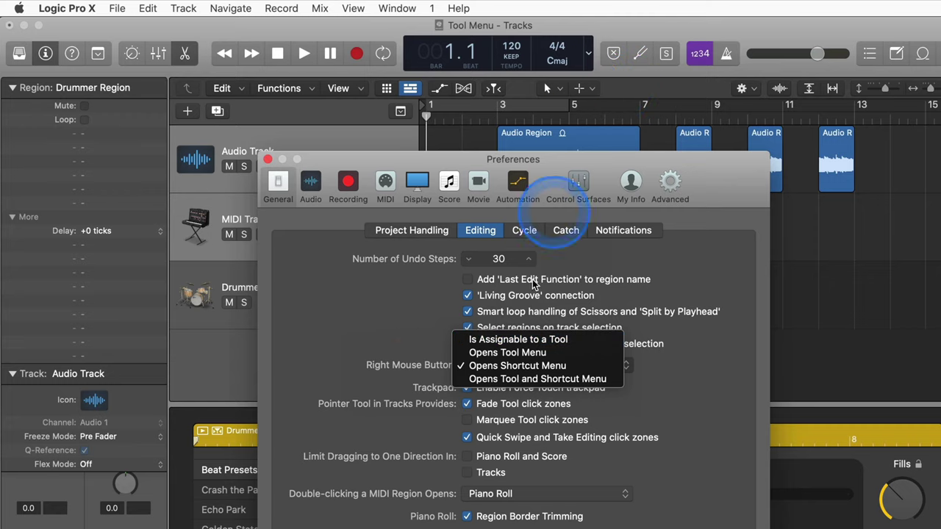
left_click(523, 340)
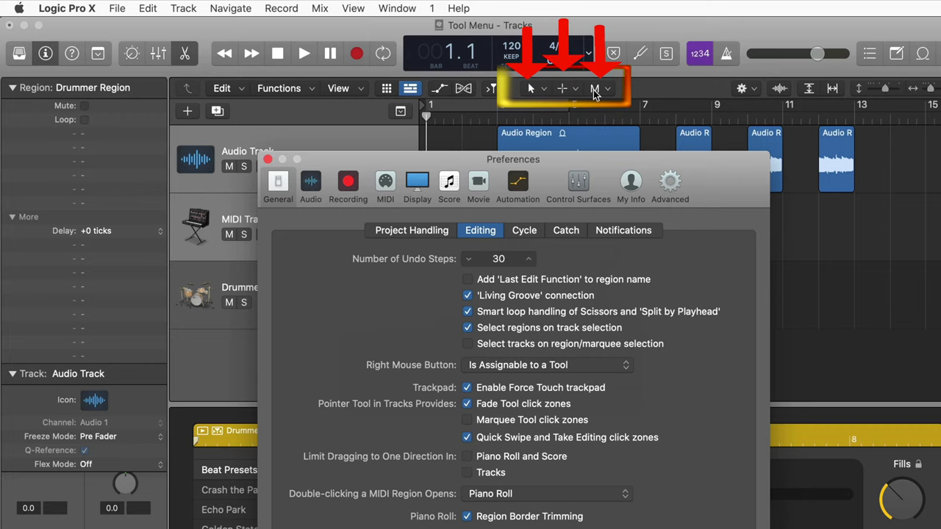
left_click(269, 160)
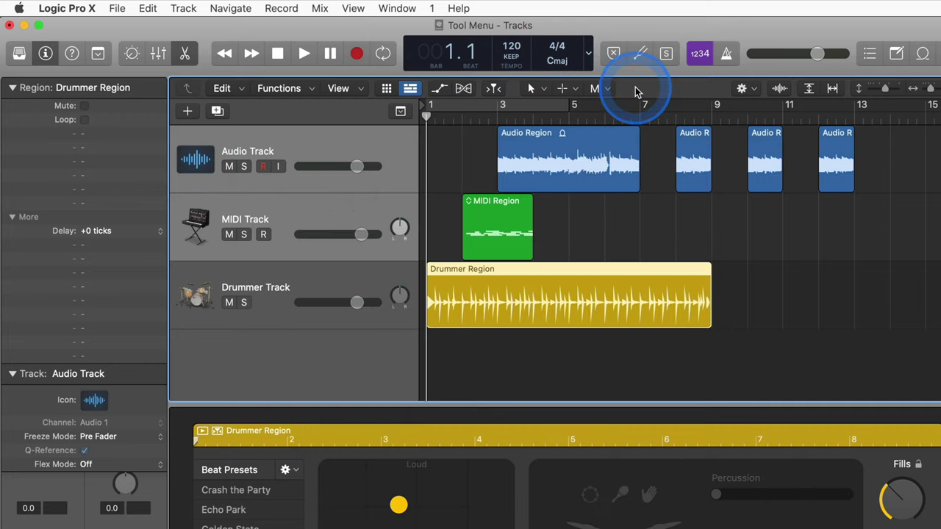
Step: Check the Quick Help descriptions of the Tracks area's tool menus and examine the tools offered for the right-click tool
key("shift+slash")
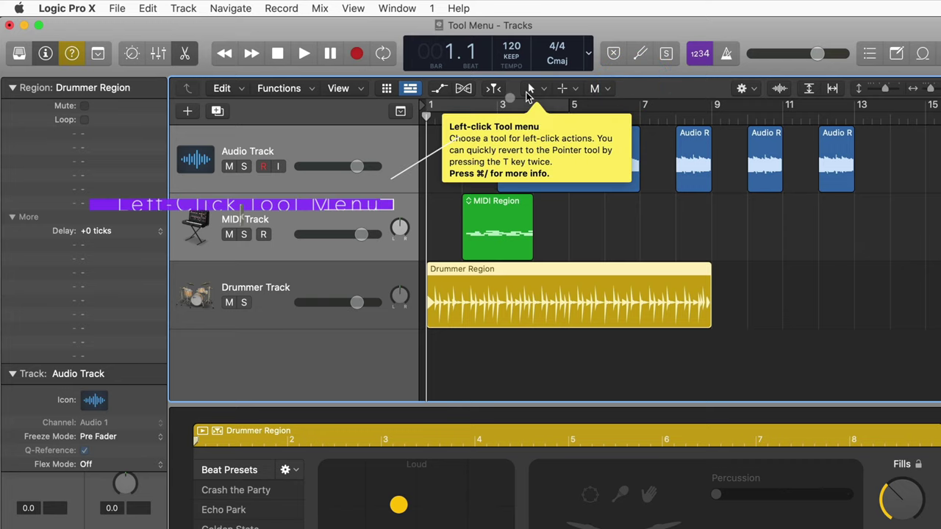
mouse_move(562, 96)
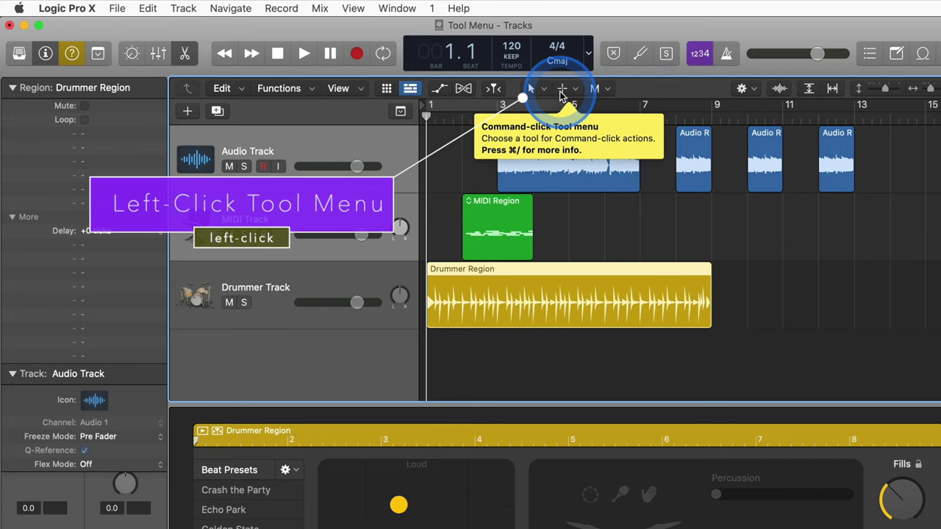
mouse_move(604, 91)
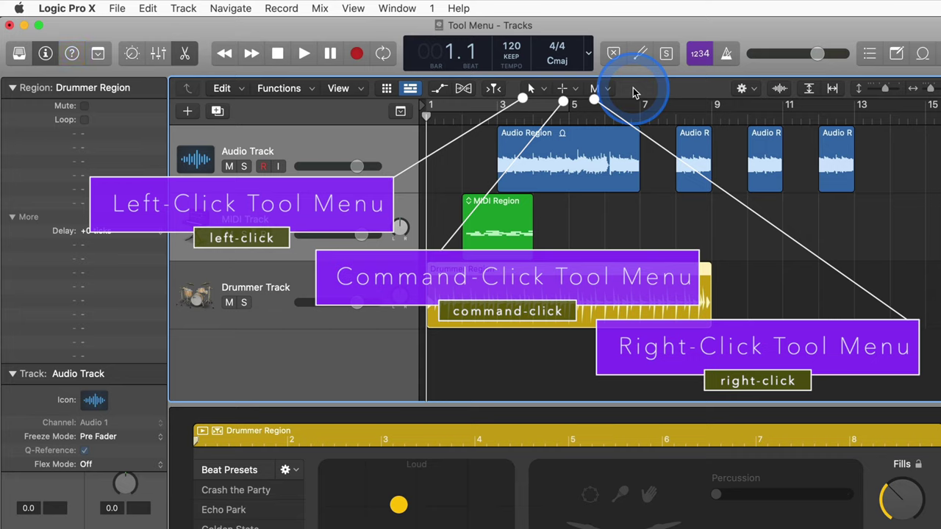
left_click(595, 90)
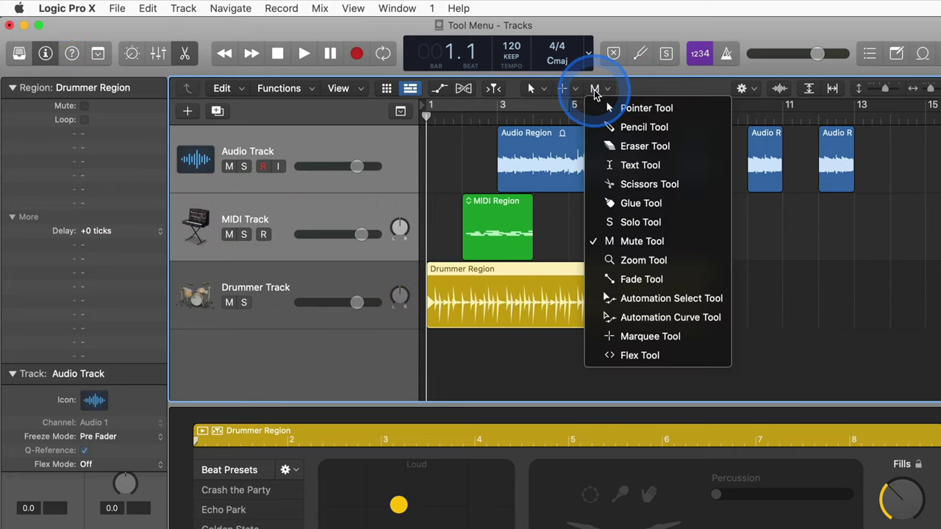
left_click(595, 90)
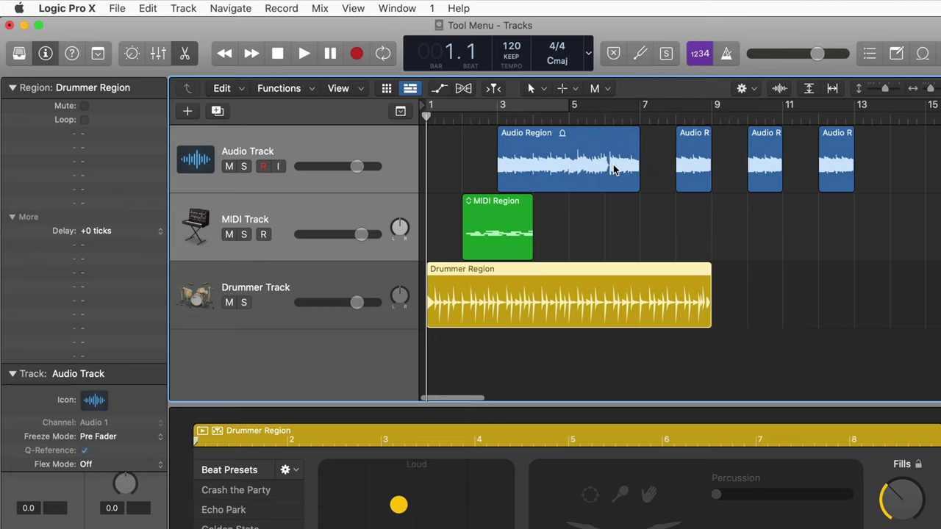
Step: Use the right-click Mute Tool to mute and unmute the long audio region and mute the audio region at bar 10
left_click(612, 167, "super")
left_click(687, 167)
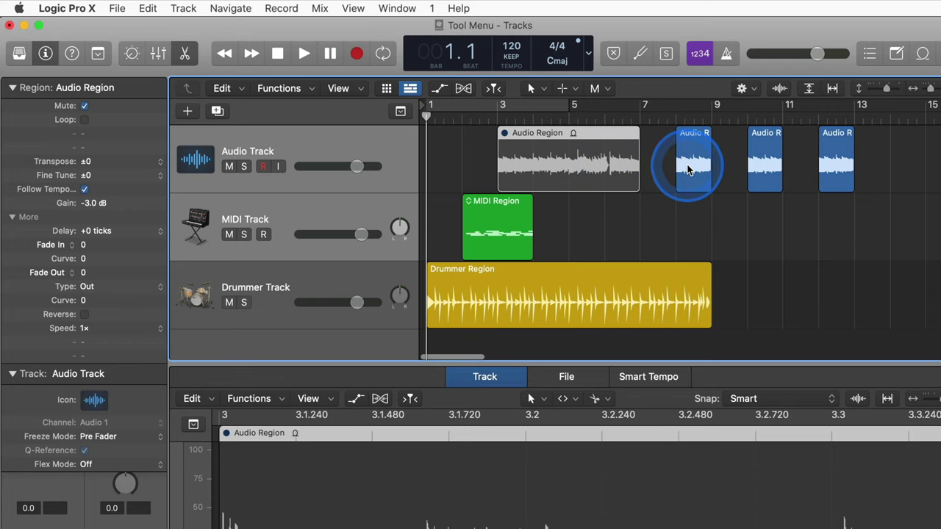
left_click(584, 169, "super")
left_click(764, 169, "super")
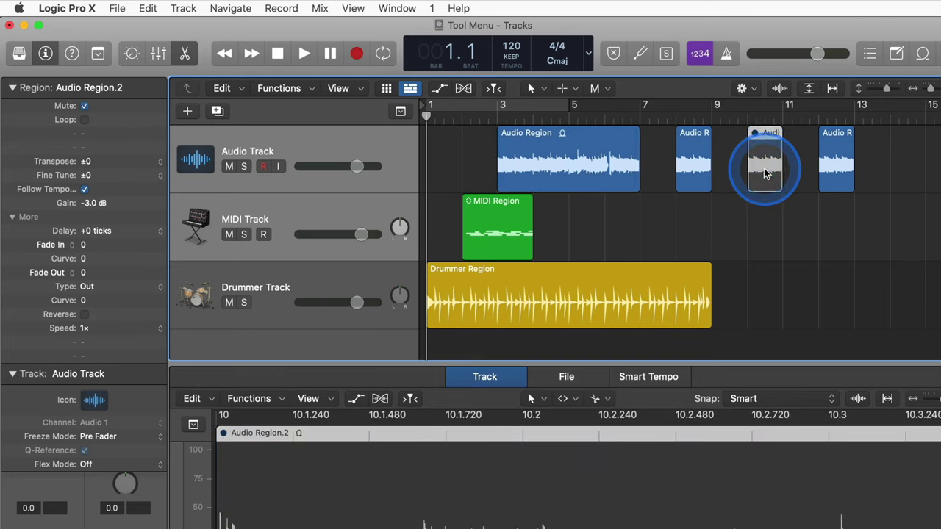
Step: Assign the Eraser Tool to right-click, erase the audio region at bar 8, and undo the deletion and the region mute
left_click(610, 91)
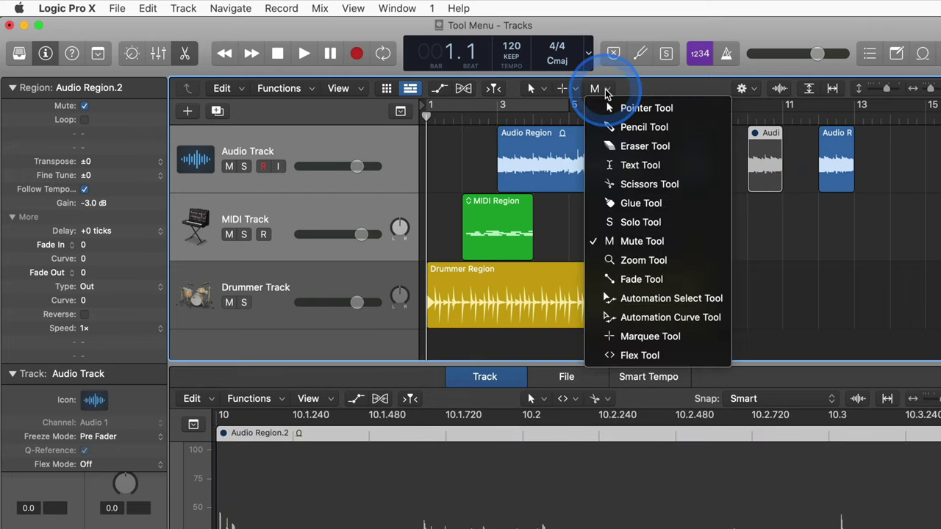
left_click(636, 148)
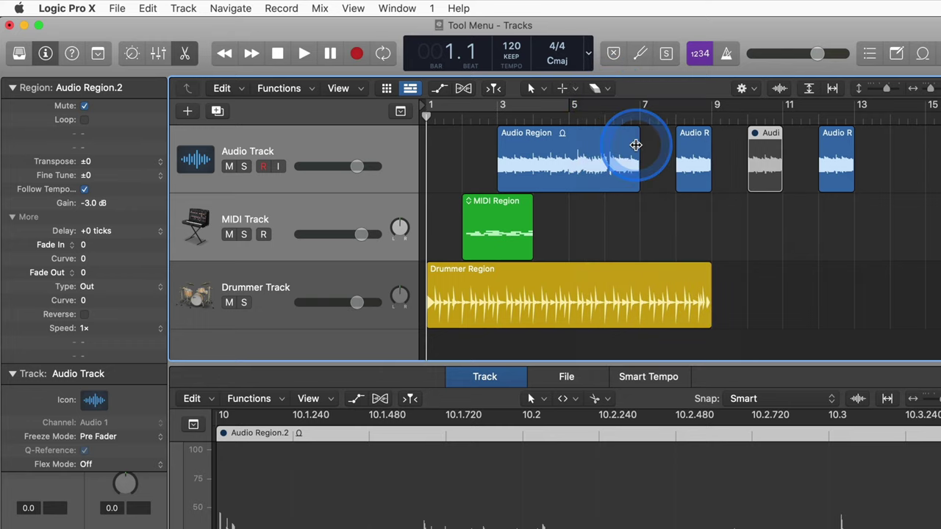
left_click(689, 169)
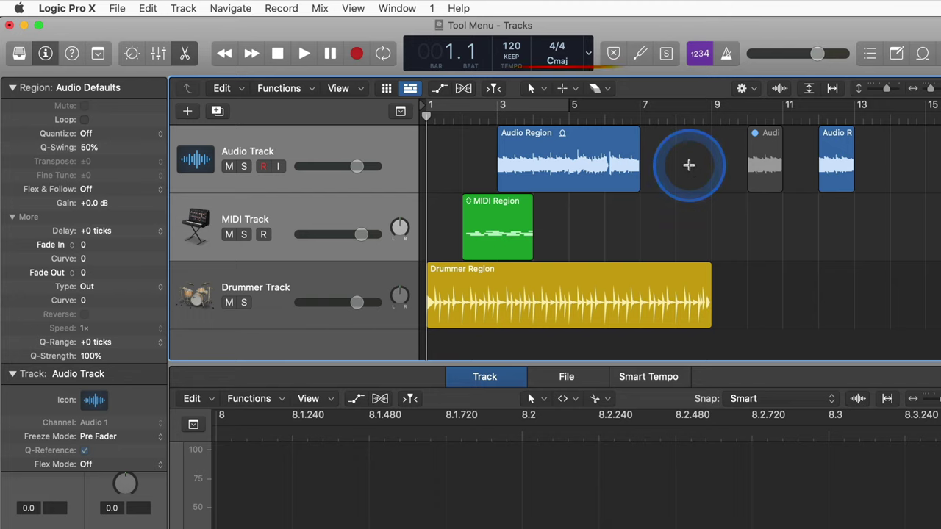
key("super+z")
key("super+z")
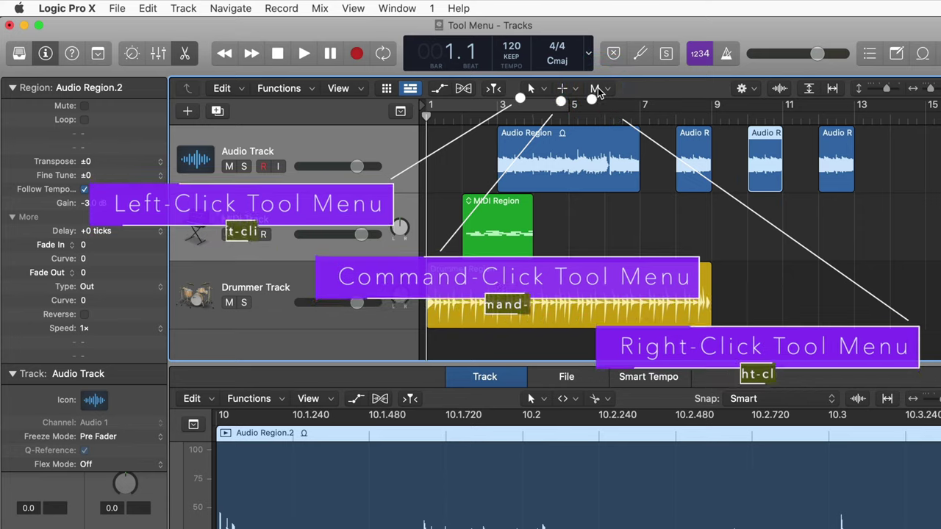
Step: Clear the region selection and try to open the contextual menu of the empty area on the MIDI track
left_click(801, 239)
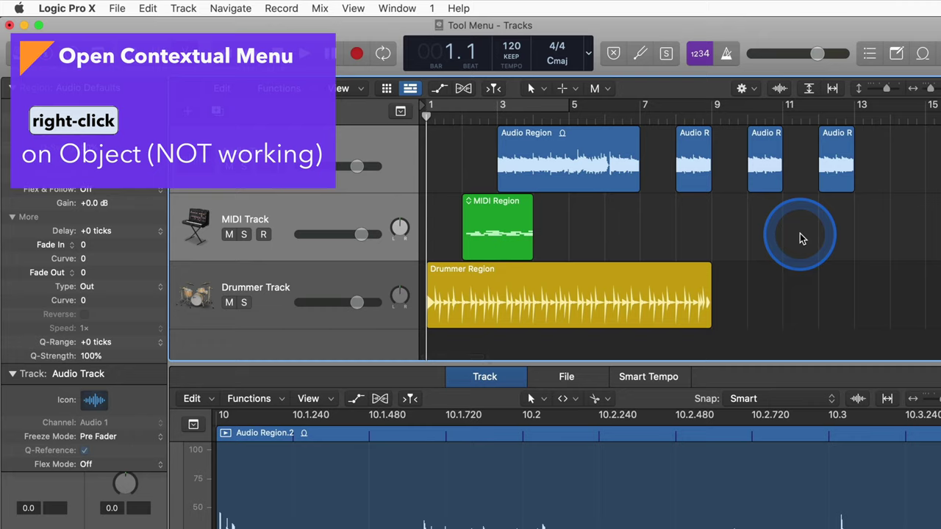
right_click(801, 239)
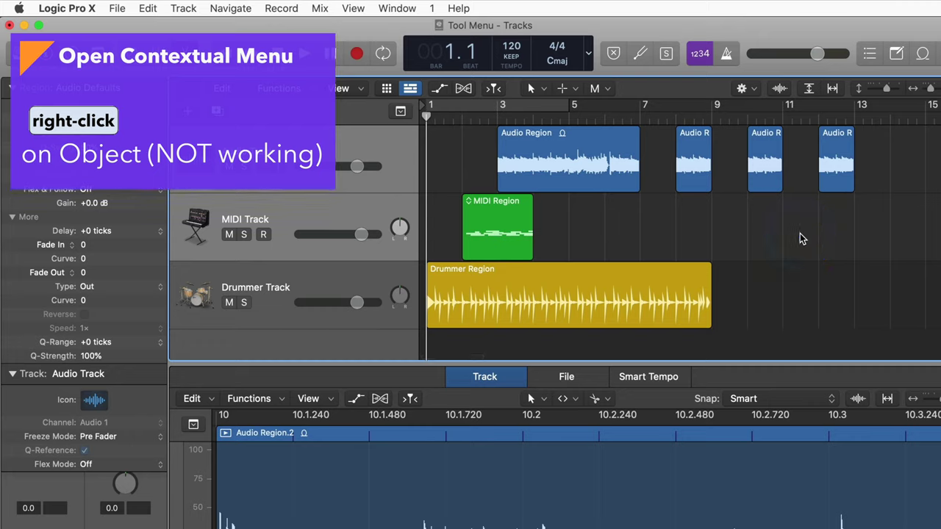
left_click(801, 228, "ctrl")
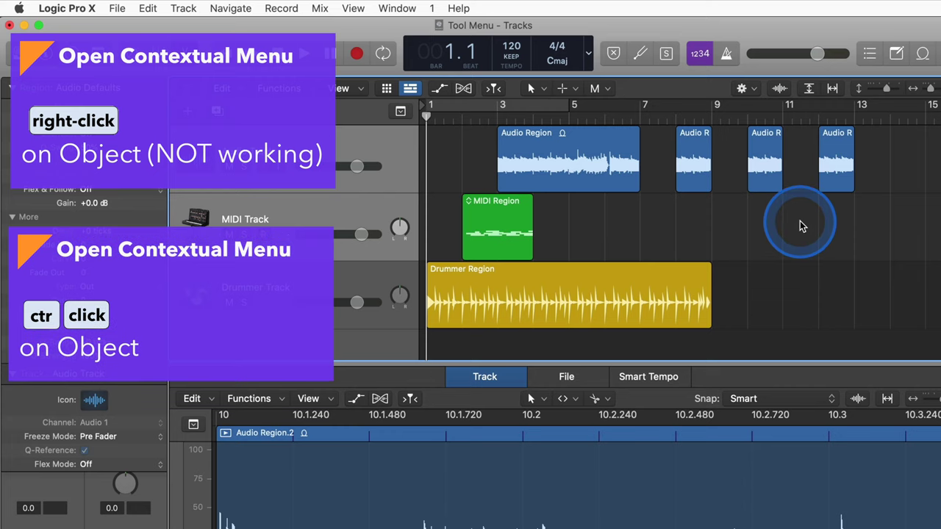
Step: Examine the contextual menus of the audio region at bar 10, the long audio region and the empty MIDI track area
left_click(768, 177, "ctrl")
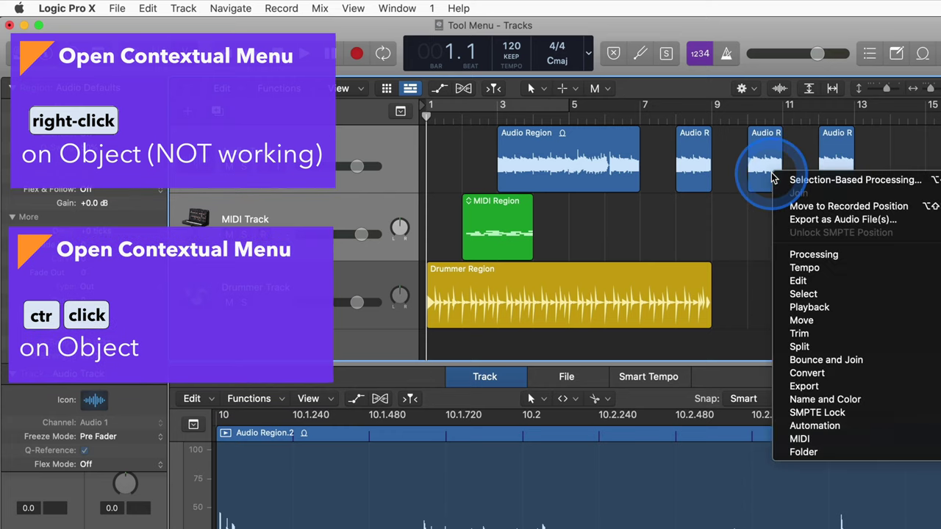
left_click(610, 164)
left_click(628, 164, "ctrl")
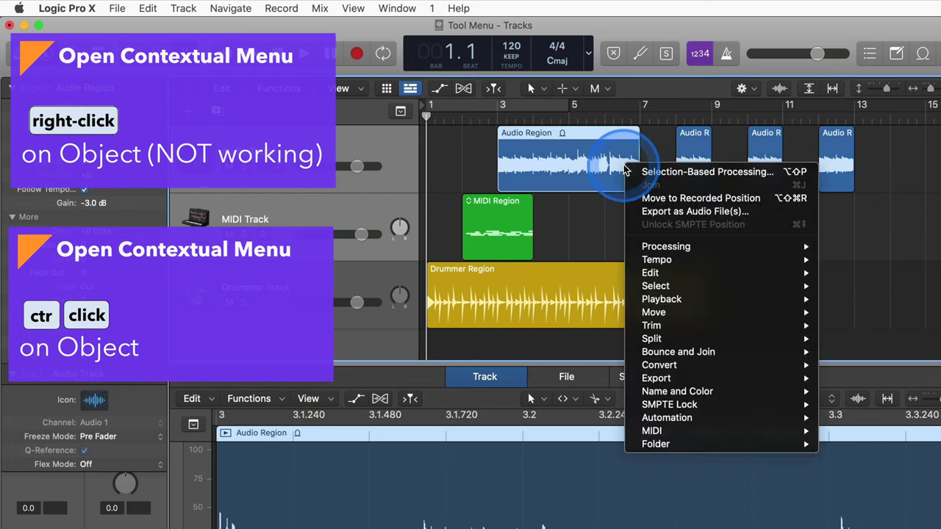
left_click(601, 213)
left_click(635, 223, "ctrl")
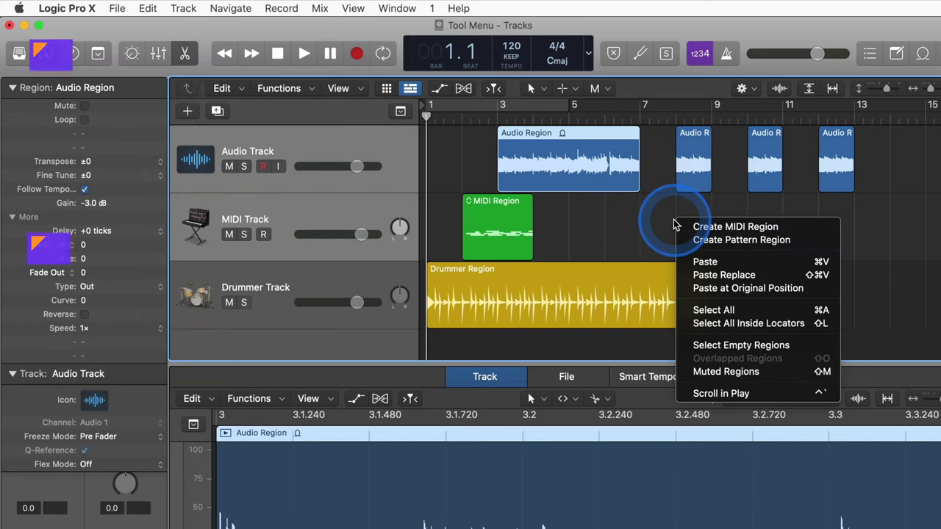
Step: Hide the editor pane below the Tracks area and bring up the floating tool menu over the empty workspace
left_click(636, 223)
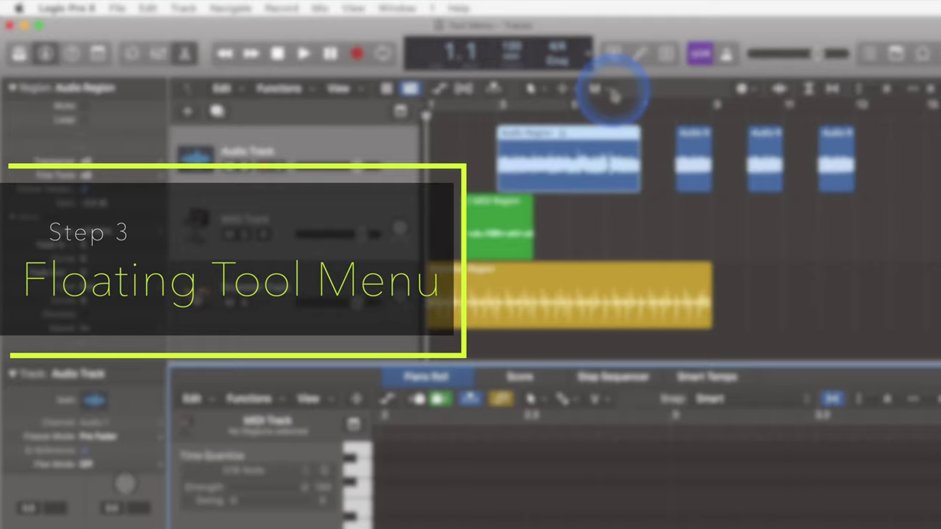
key("e")
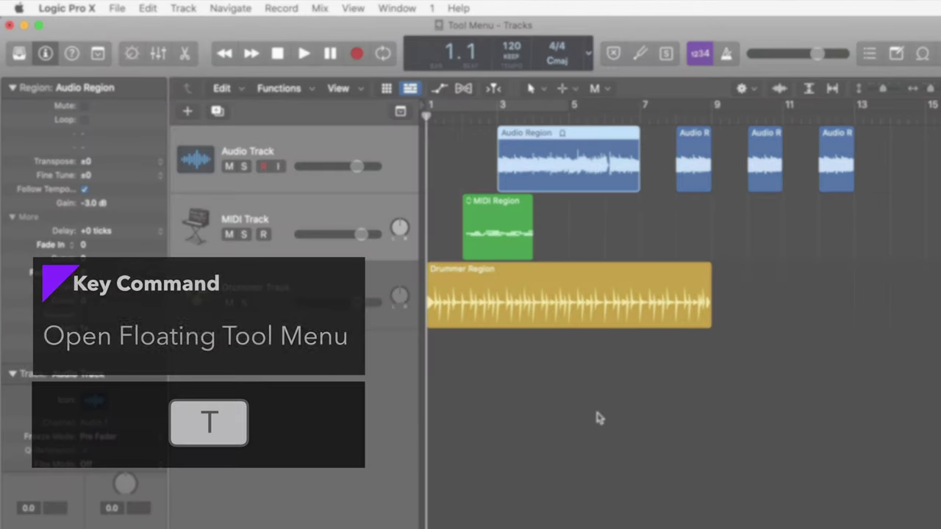
key("t")
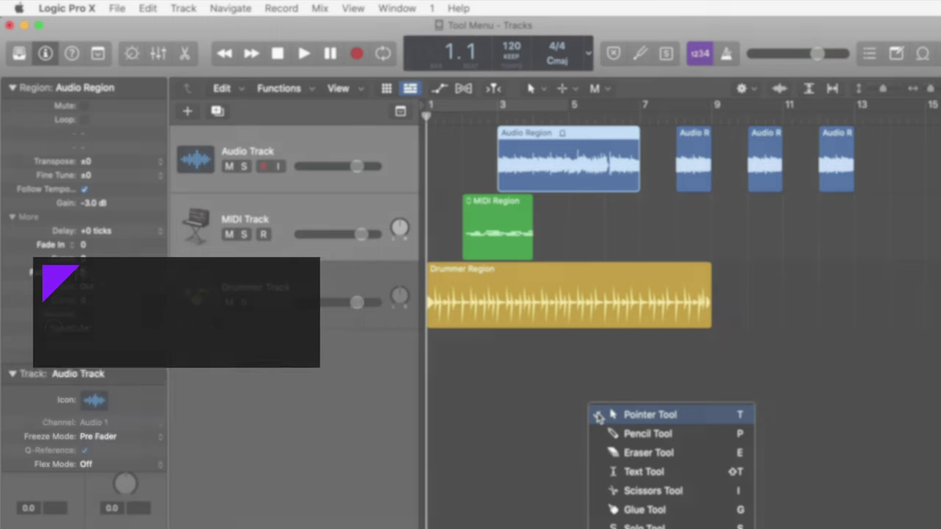
key("Escape")
Step: Review the left-click, Command-click and right-click tool menus of the Tracks area
right_click(789, 255)
left_click(789, 254)
left_click(532, 88)
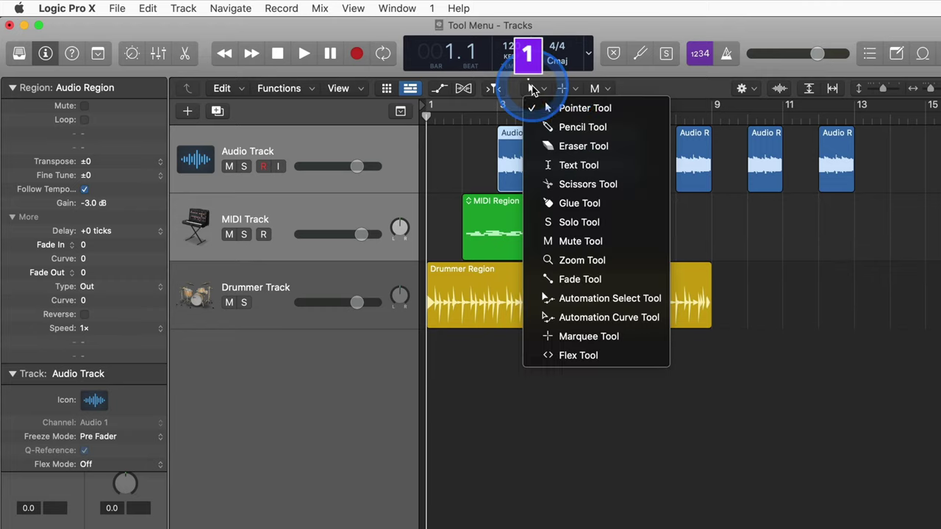
left_click(576, 90)
left_click(586, 88)
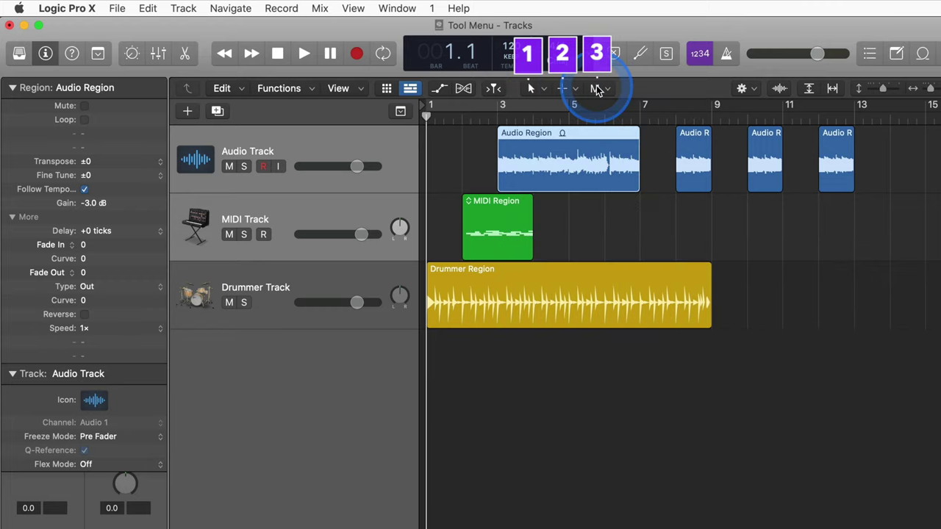
left_click(729, 231)
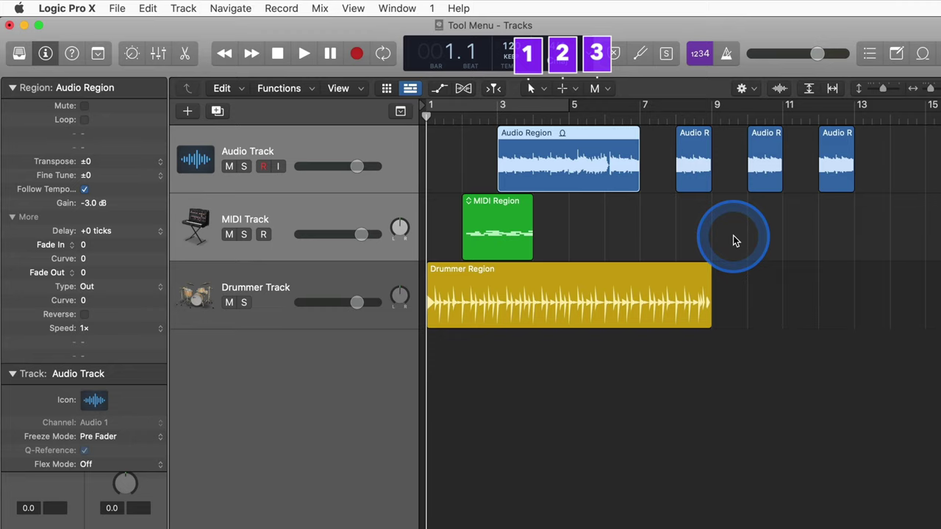
Step: Show and dismiss the floating tool menu over the empty part of the MIDI track lane, choosing the Pointer Tool
key("t")
left_click(732, 237)
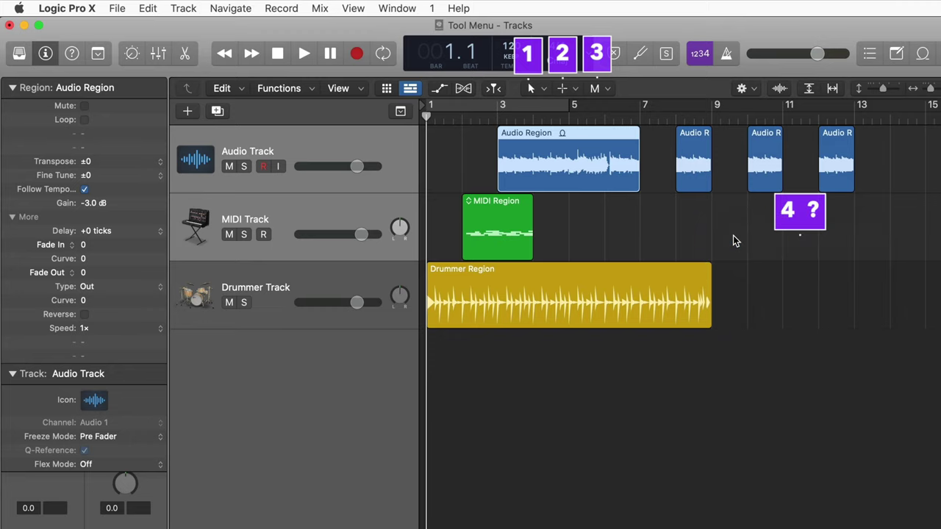
key("t")
left_click(735, 239)
key("t")
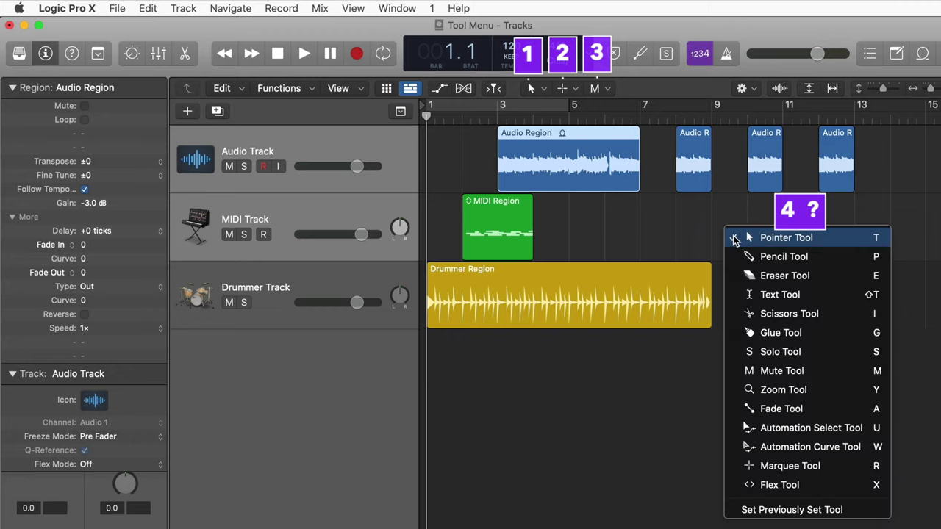
left_click(735, 238)
key("t")
left_click(794, 241)
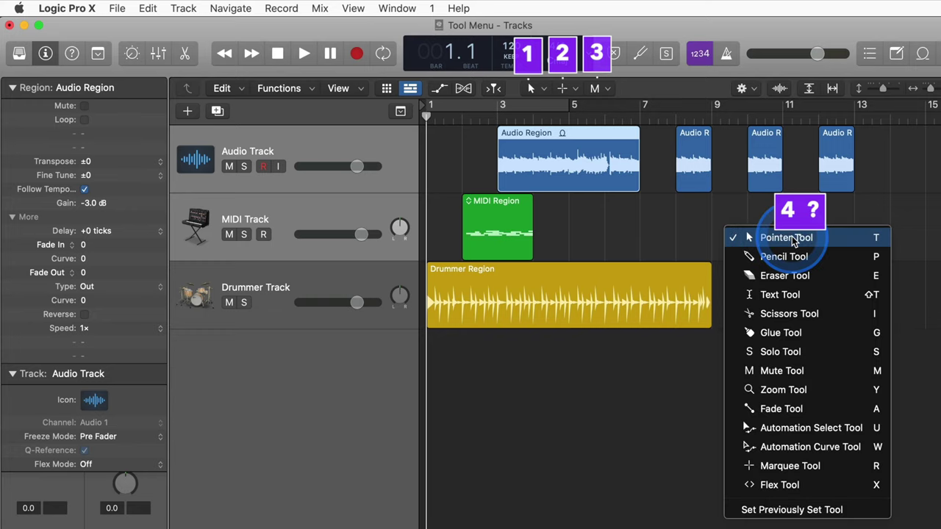
Step: Set the left-click tool to the Text Tool, and switch it to the Mute Tool through the floating tool menu
left_click(534, 89)
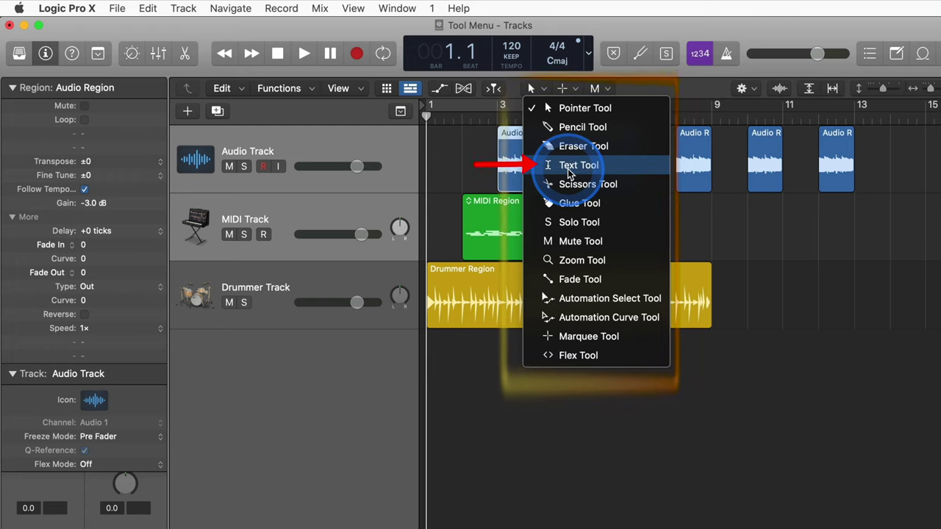
left_click(567, 166)
right_click(760, 216)
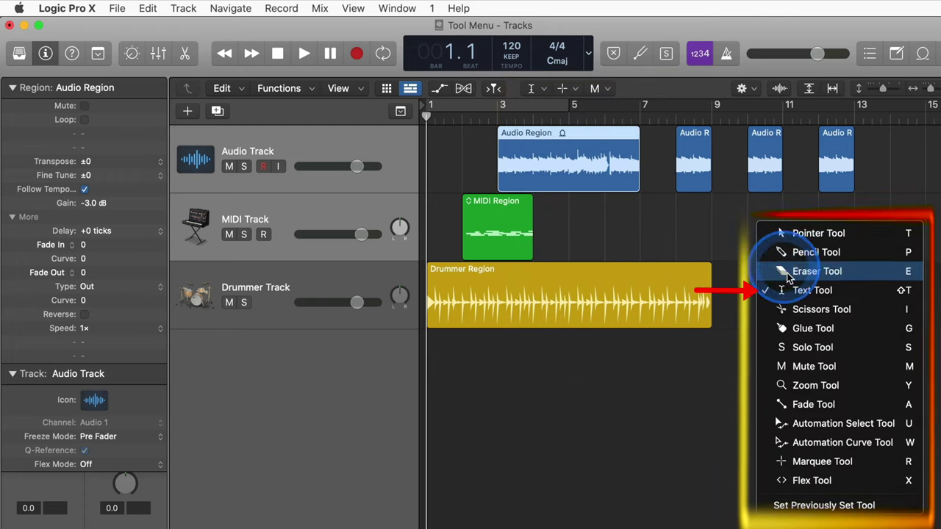
left_click(808, 292)
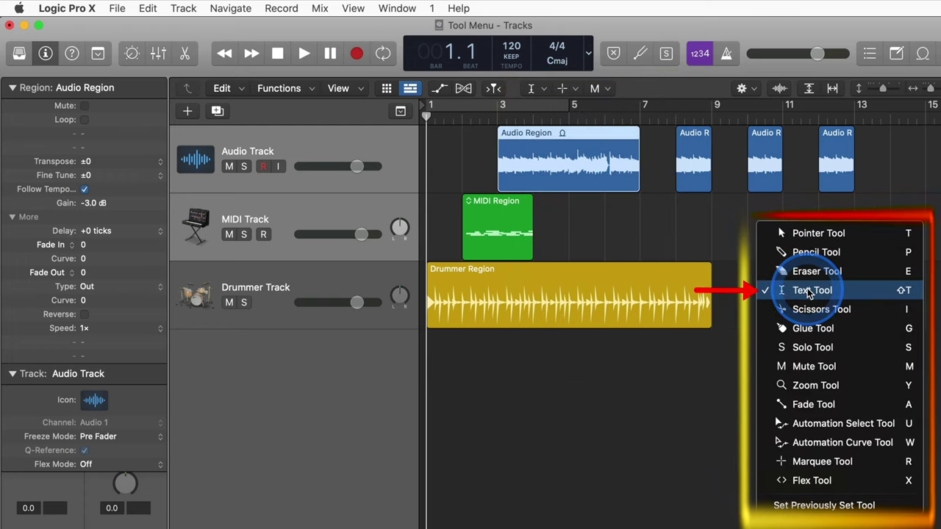
left_click(809, 368)
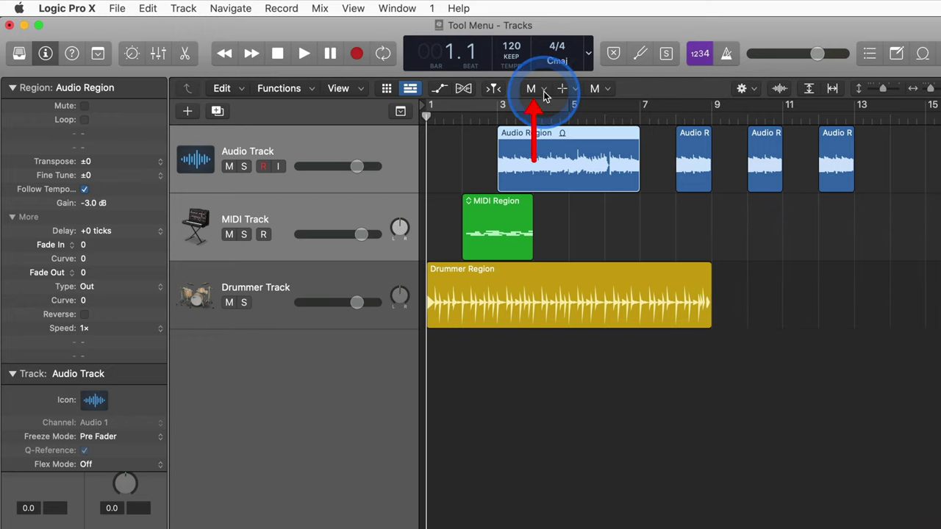
Step: Use the floating tool menu to change the left-click tool to the Text Tool and back to the Pointer Tool
key("t")
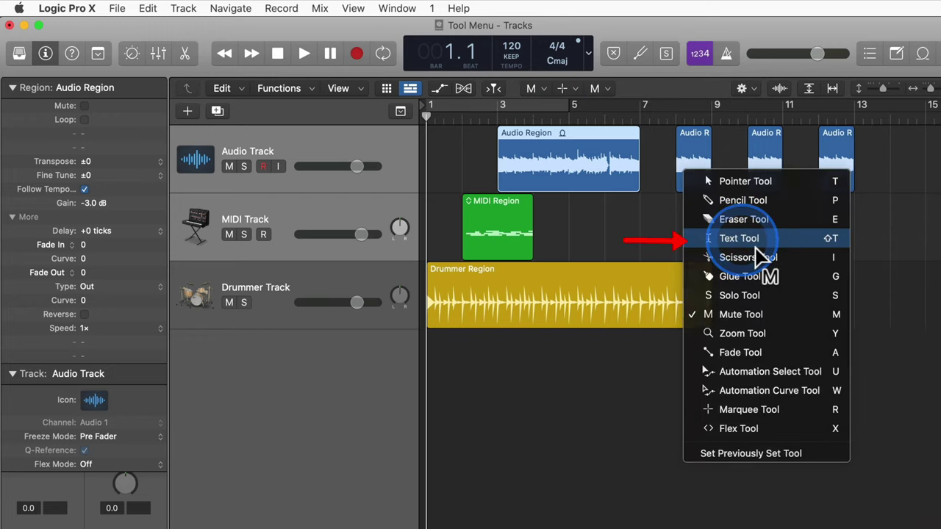
left_click(750, 180)
key("t")
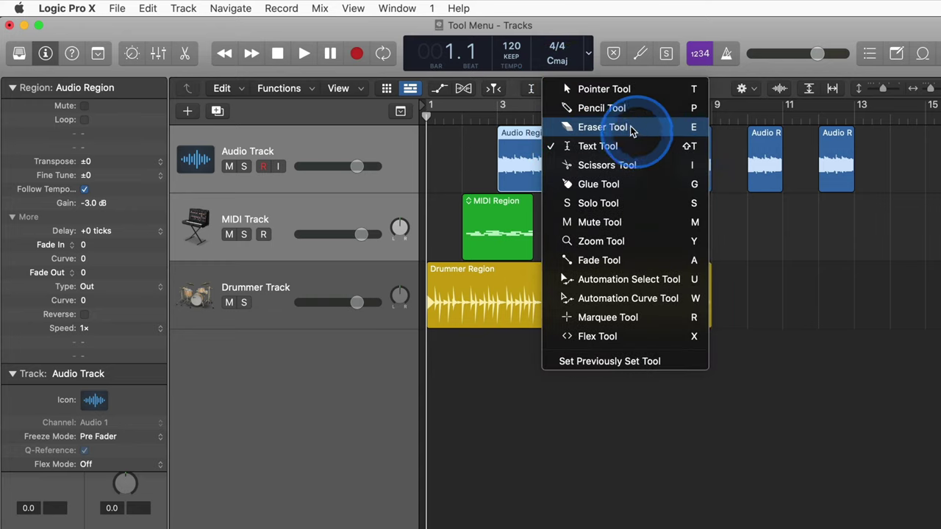
left_click(614, 89)
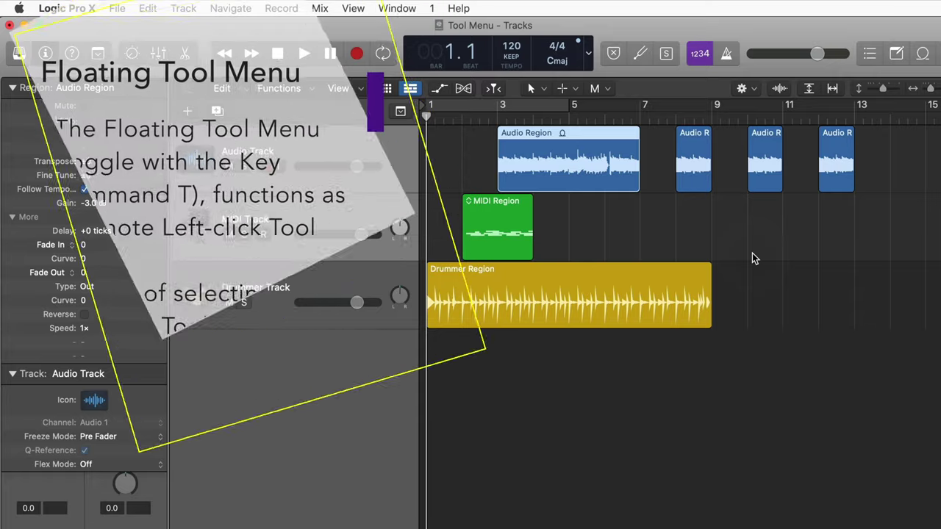
Step: Compare the tools in the floating tool menu with those in the left-click tool menu
key("t")
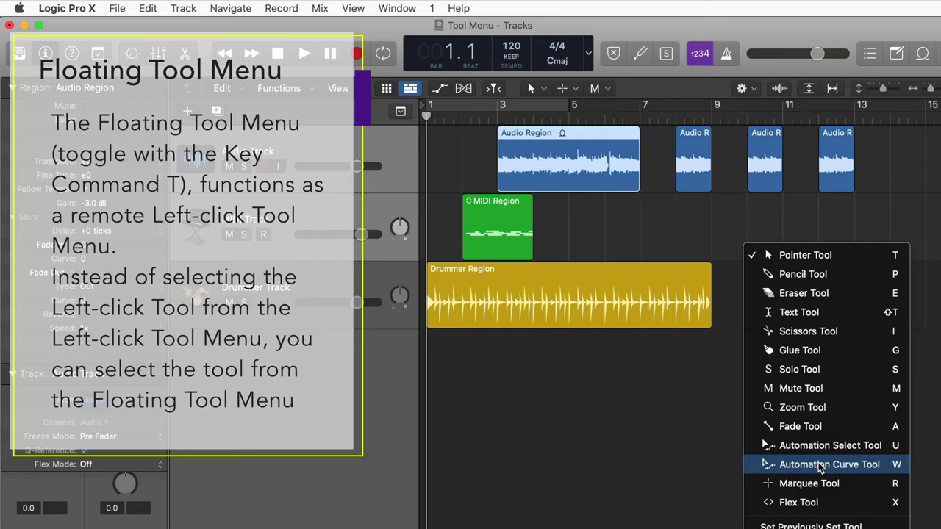
left_click(532, 89)
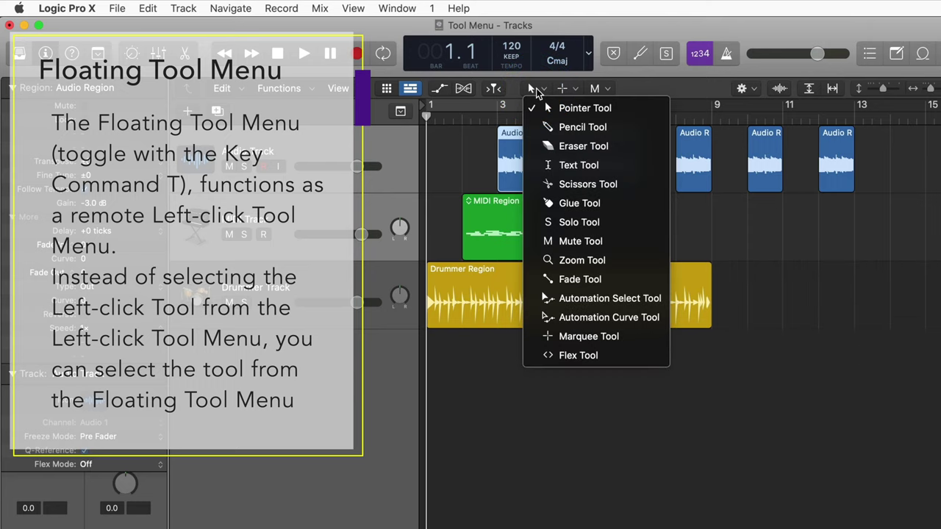
left_click(769, 339)
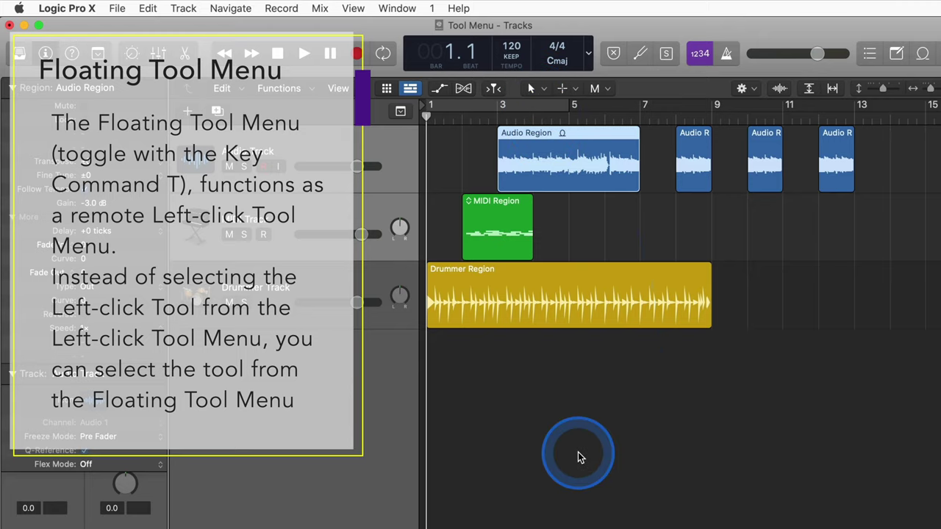
Step: Toggle the floating tool menu at several different places in the workspace and deselect all regions
key("t")
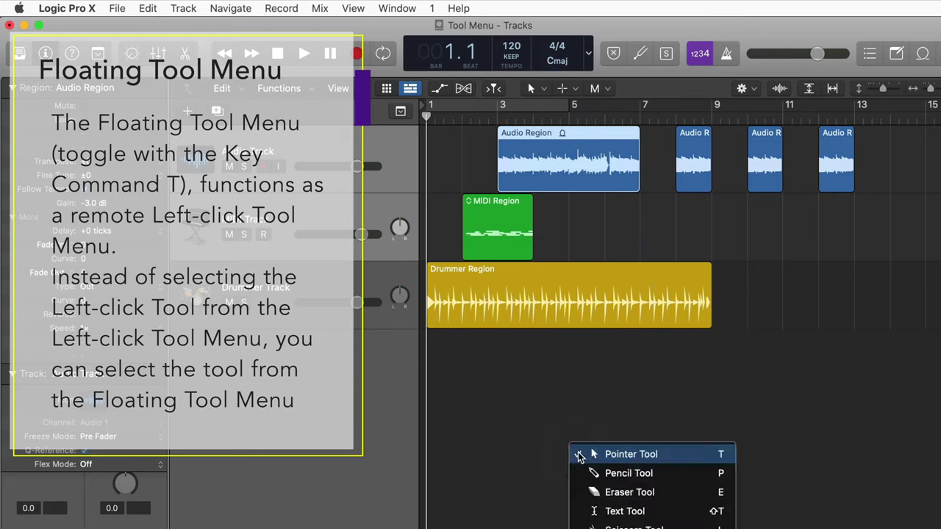
key("t")
key("t")
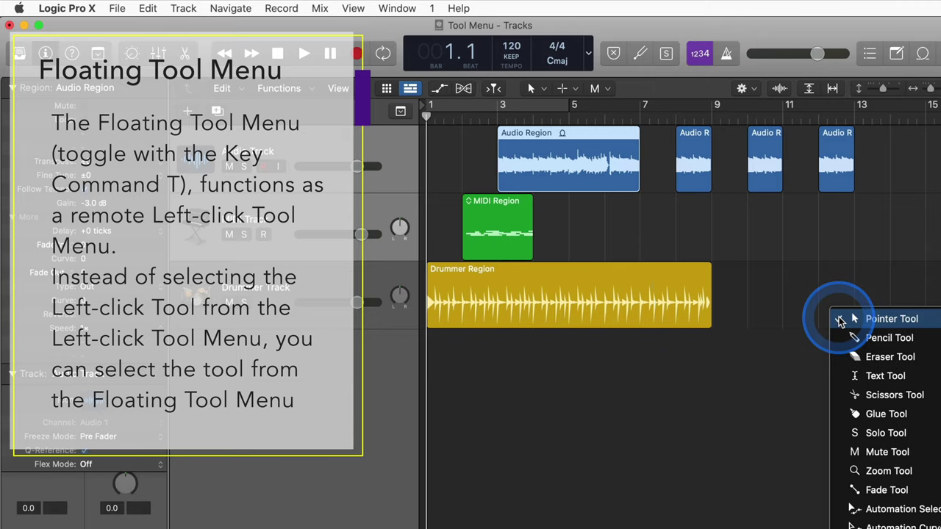
key("t")
key("t")
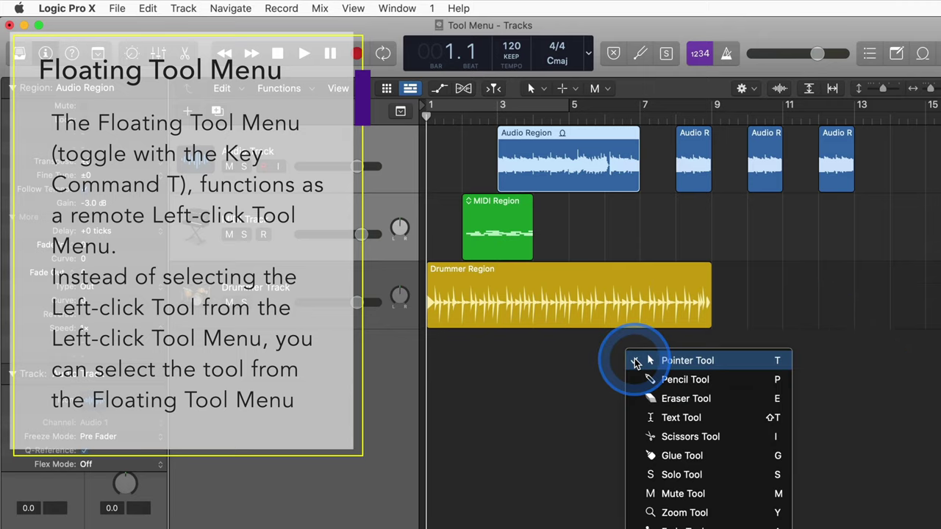
key("t")
left_click(760, 262)
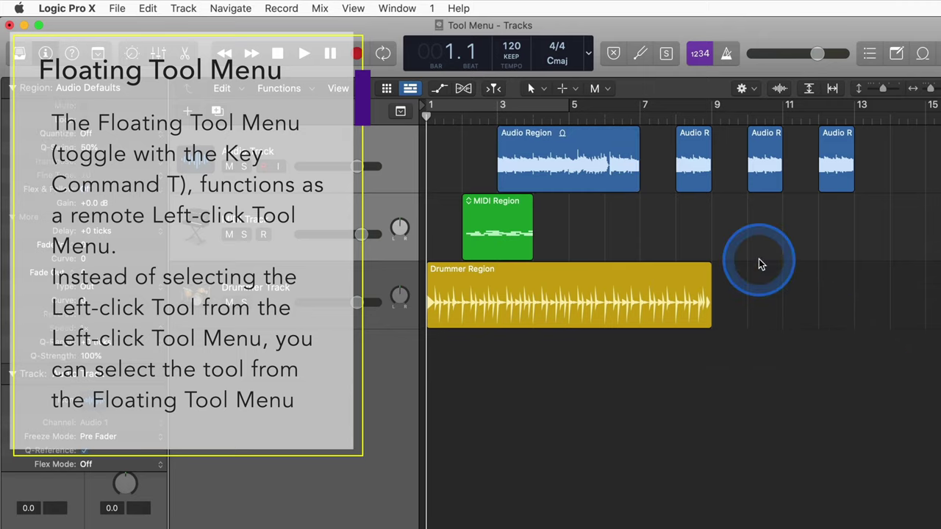
key("t")
key("t")
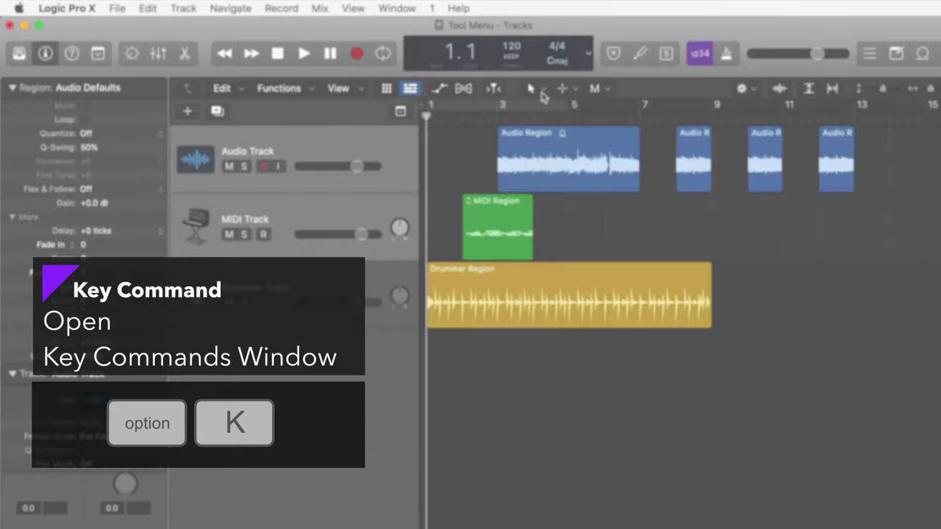
Step: Look up the commands assigned to the T key in the Key Commands window, check Show Tool Menu, and close the window
key("alt+k")
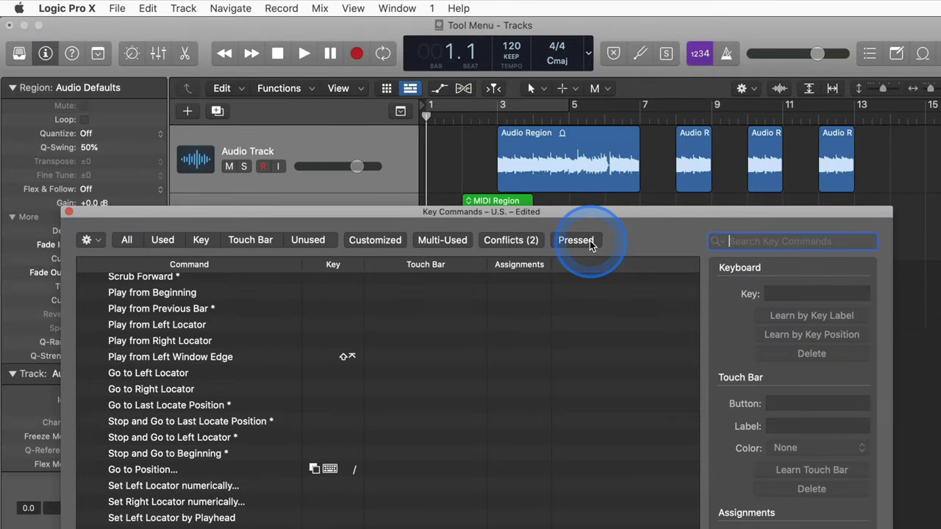
left_click(576, 240)
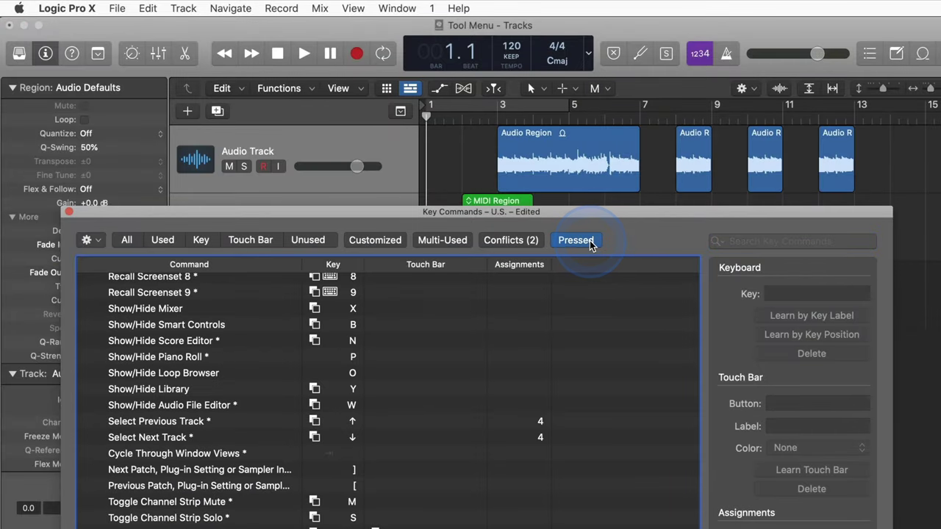
key("t")
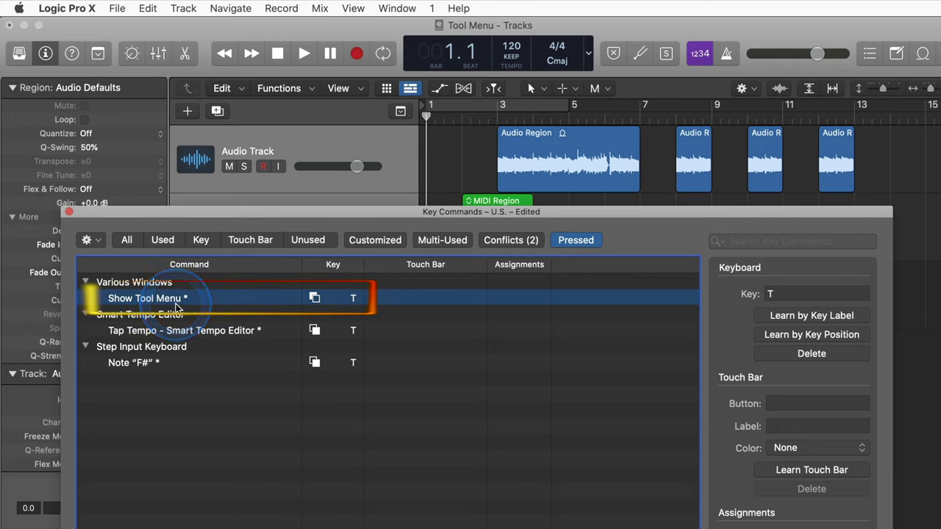
mouse_move(176, 307)
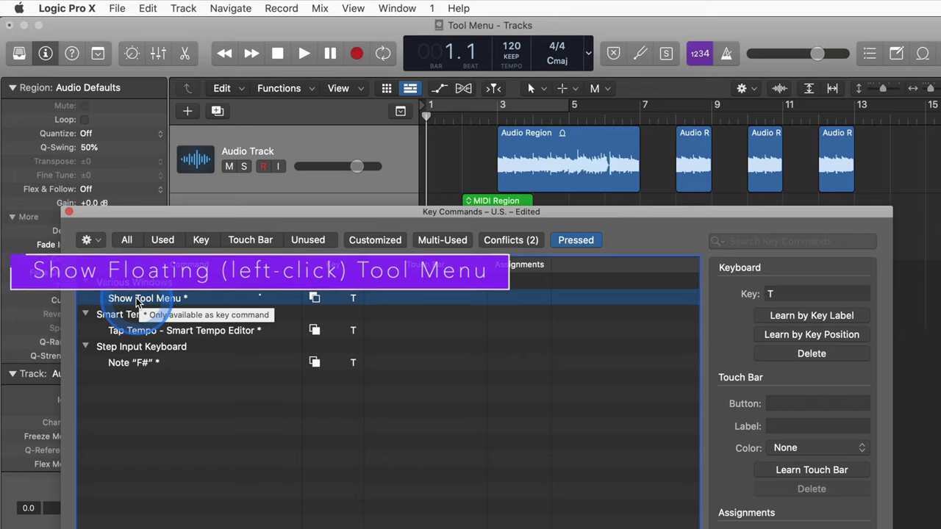
left_click(68, 213)
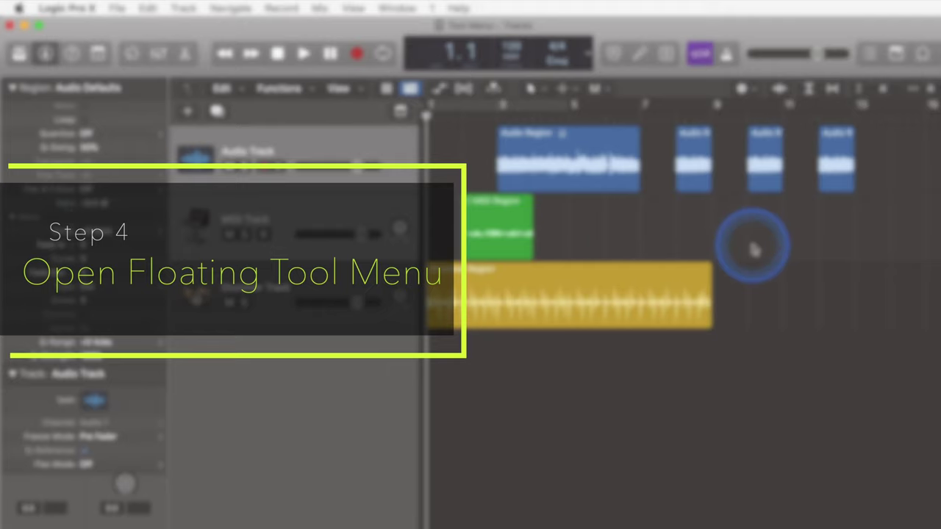
Step: Show the floating tool menu over the empty MIDI track lane using its key command and the modified workspace shortcut
key("t")
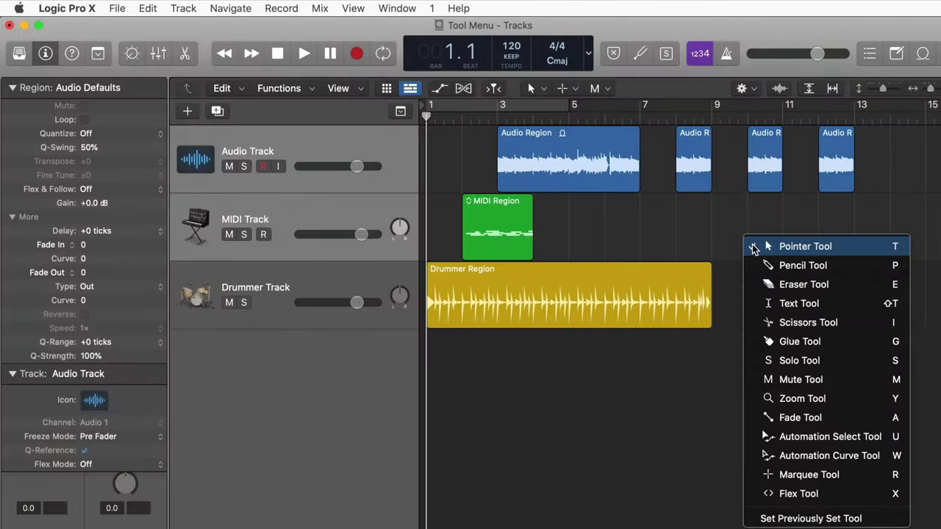
left_click(754, 248)
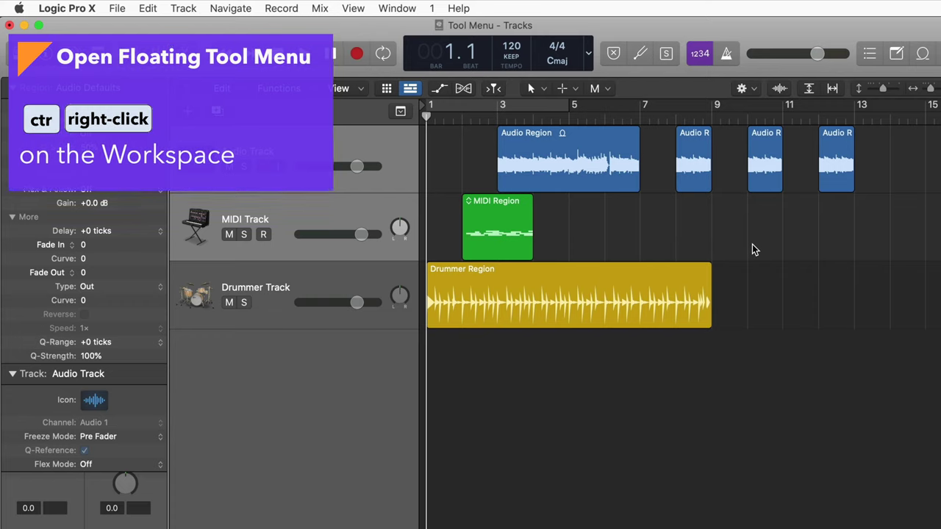
right_click(752, 225)
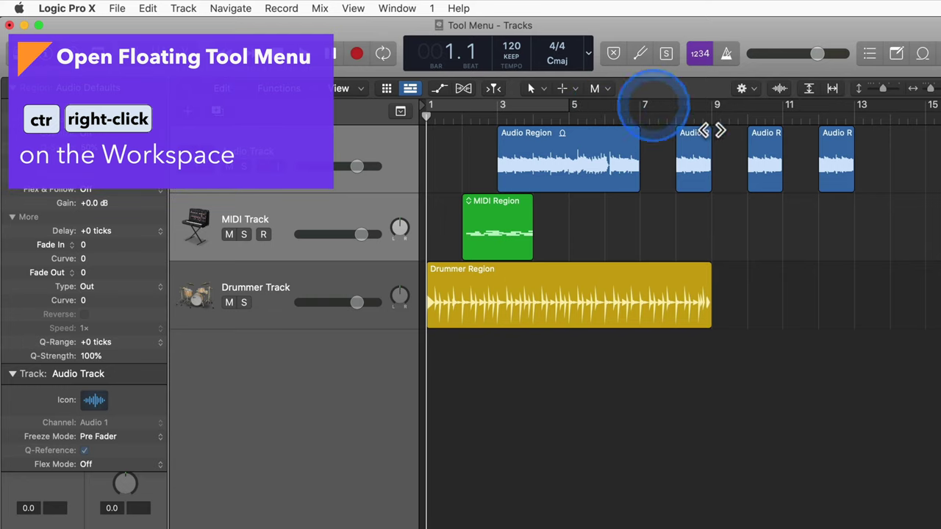
Step: Select the short audio region before bar 9, and show and dismiss the floating tool menu over the MIDI track lane
left_click(698, 161)
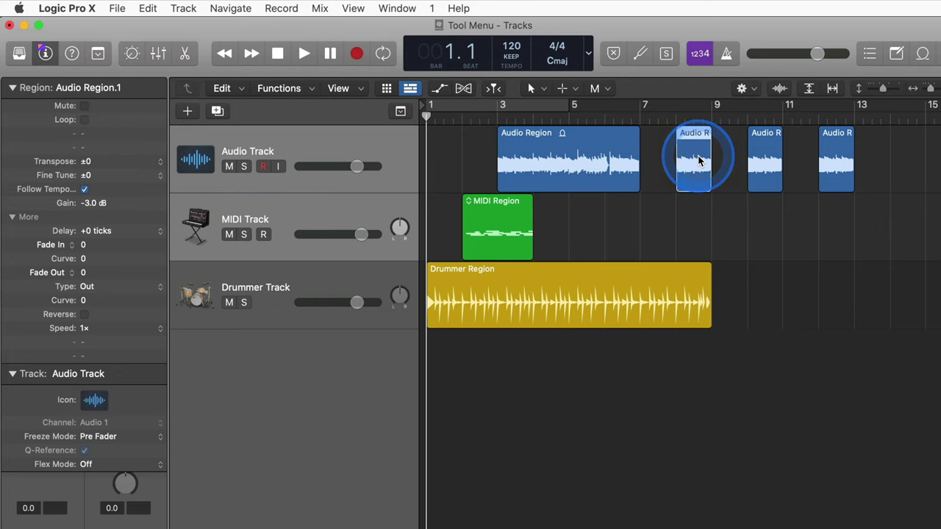
right_click(765, 223)
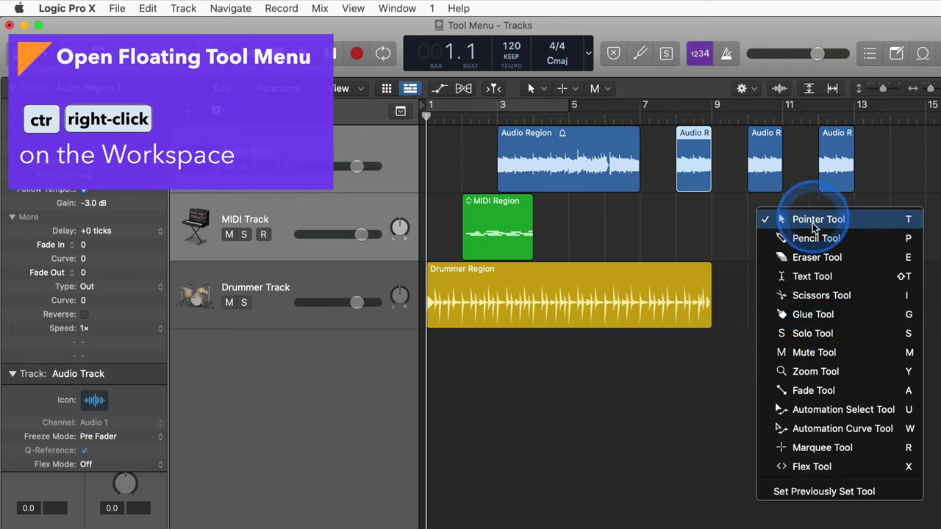
left_click(698, 221)
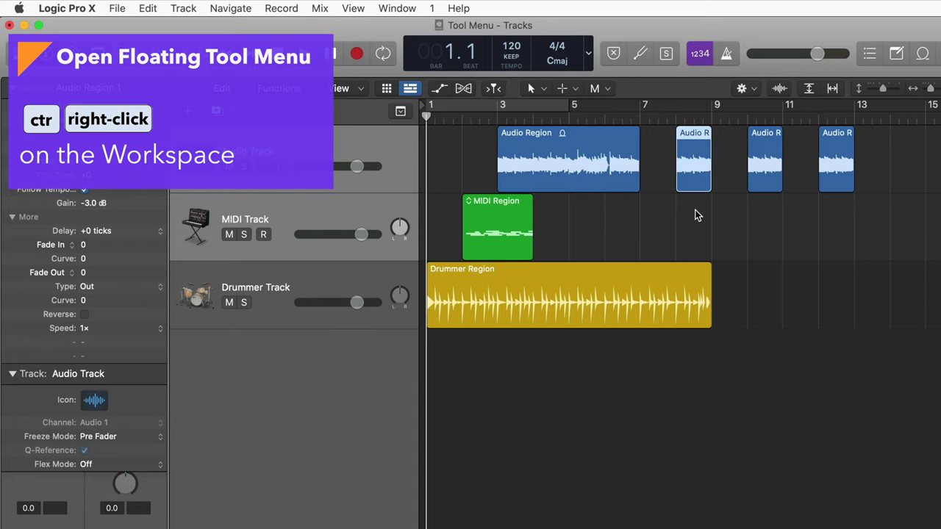
Step: Show and dismiss the floating tool menu over the empty MIDI track lane using the modified workspace shortcut
right_click(768, 235, "ctrl")
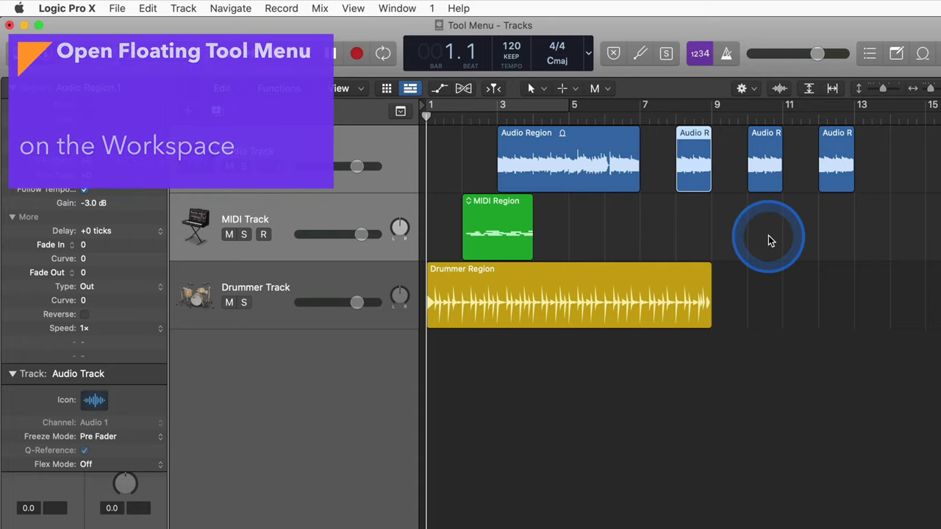
left_click(768, 238)
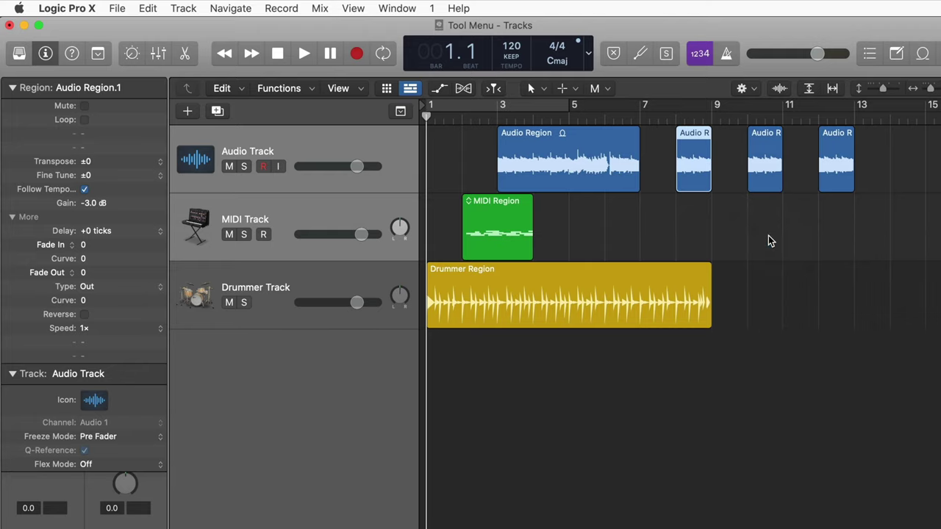
right_click(768, 236, "ctrl")
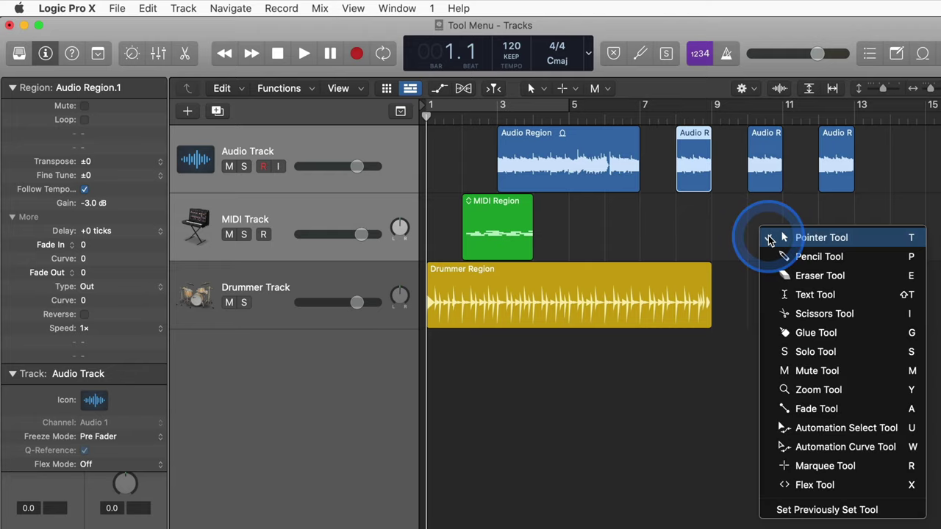
left_click(684, 238)
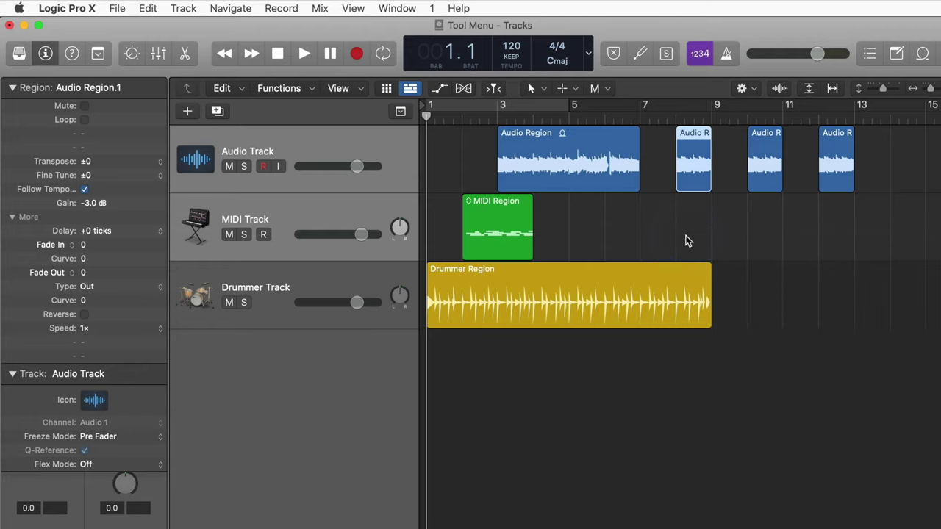
left_click(686, 235)
Step: Set the Right Mouse Button editing preference to Opens Tool Menu, deselect all regions, and close Preferences
key("super+comma")
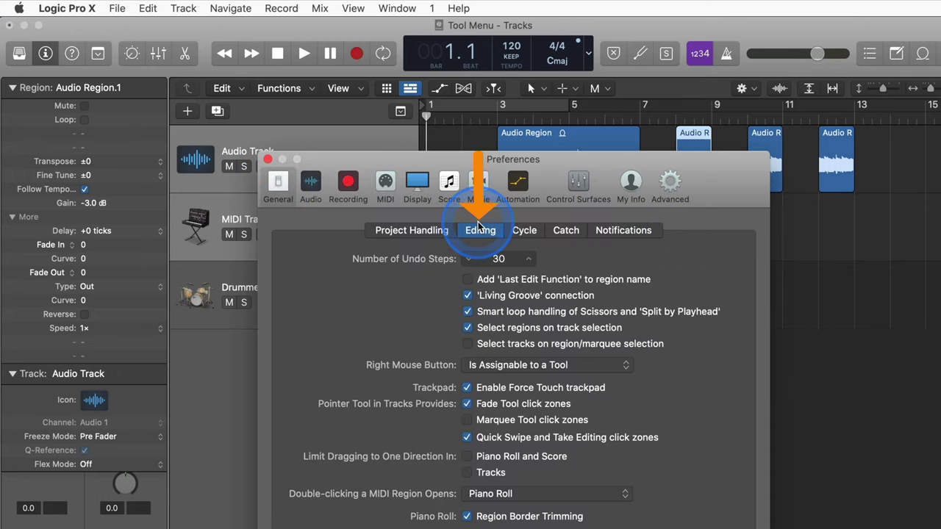
left_click(497, 366)
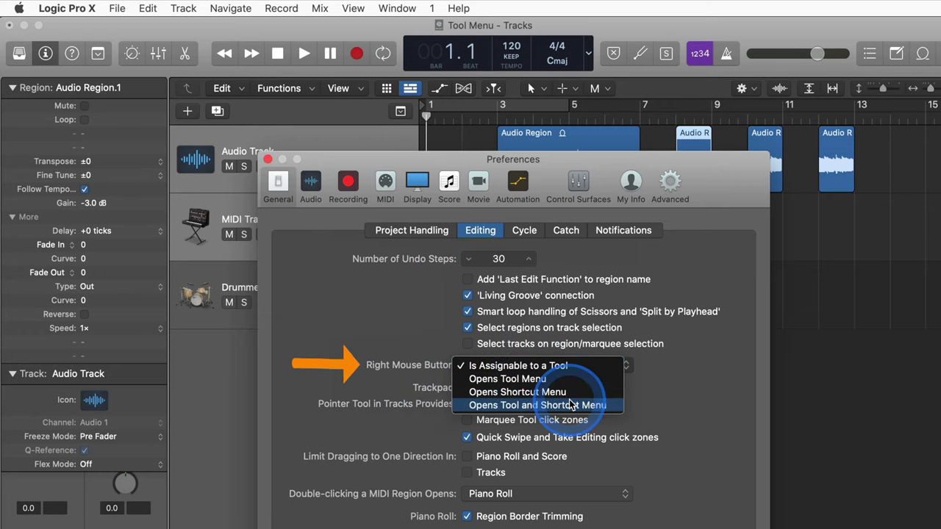
left_click(494, 386)
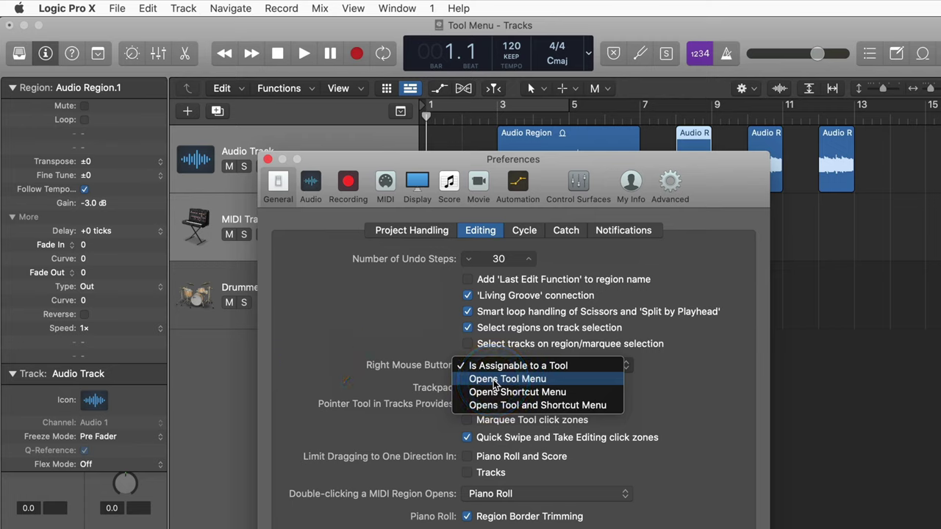
left_click(495, 384)
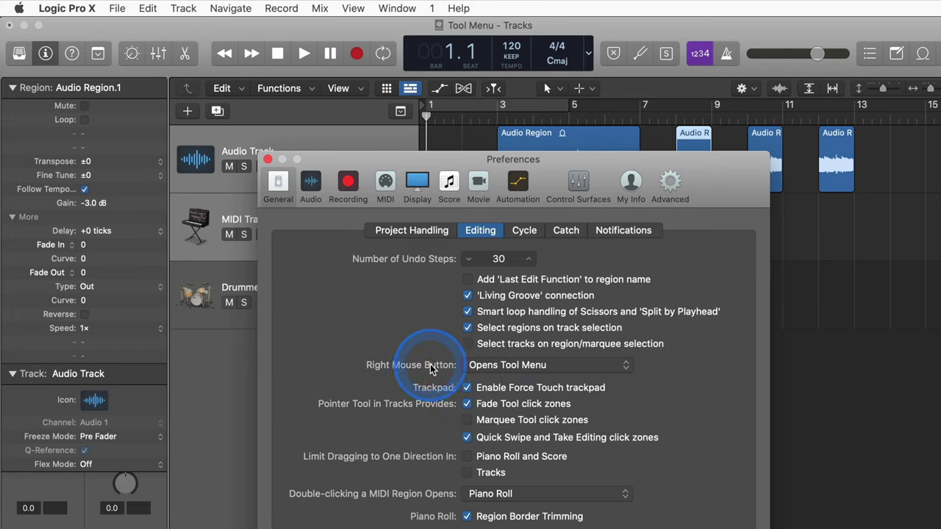
left_click(816, 336)
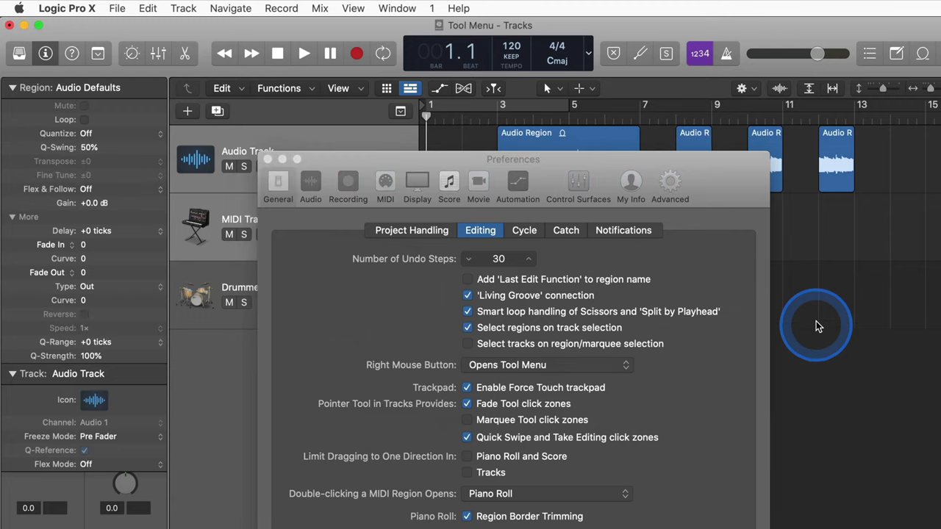
left_click(268, 161)
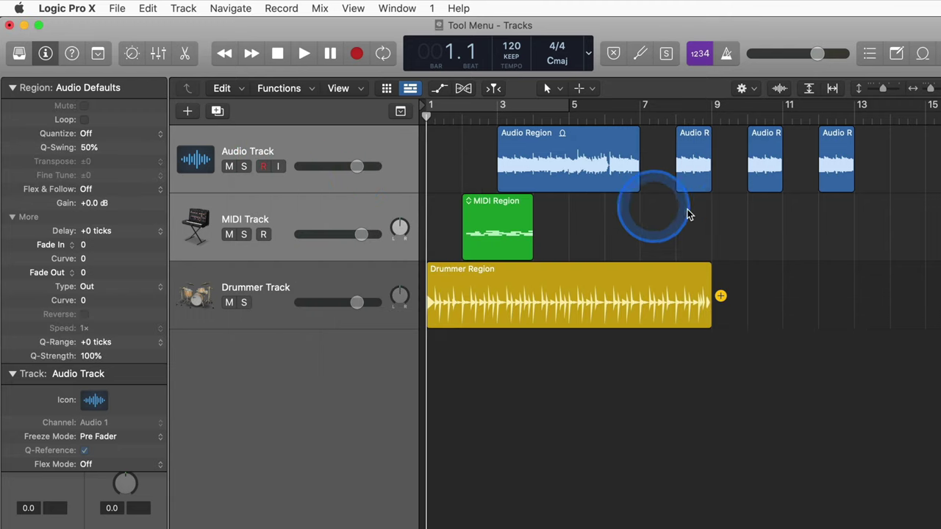
Step: Show and dismiss the floating tool menu over the MIDI track lane with each of its workspace shortcuts and its key command
right_click(755, 230)
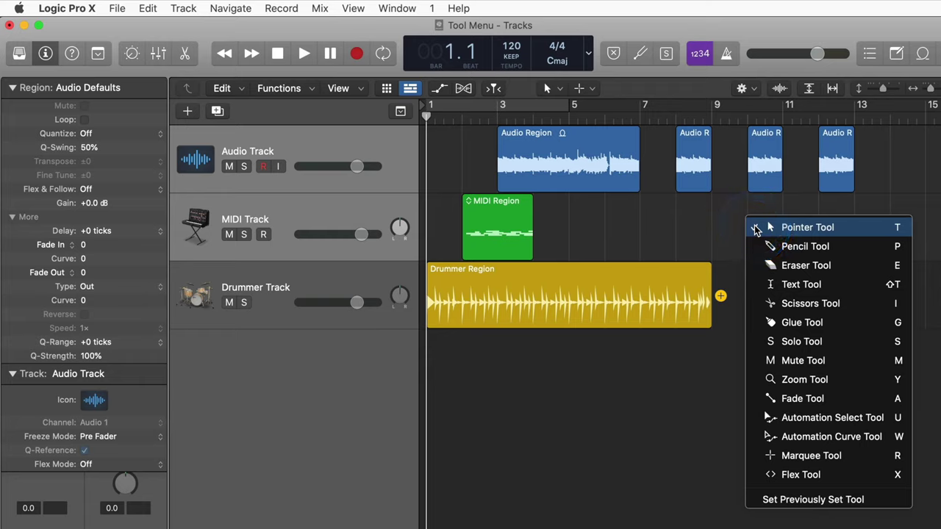
left_click(712, 225)
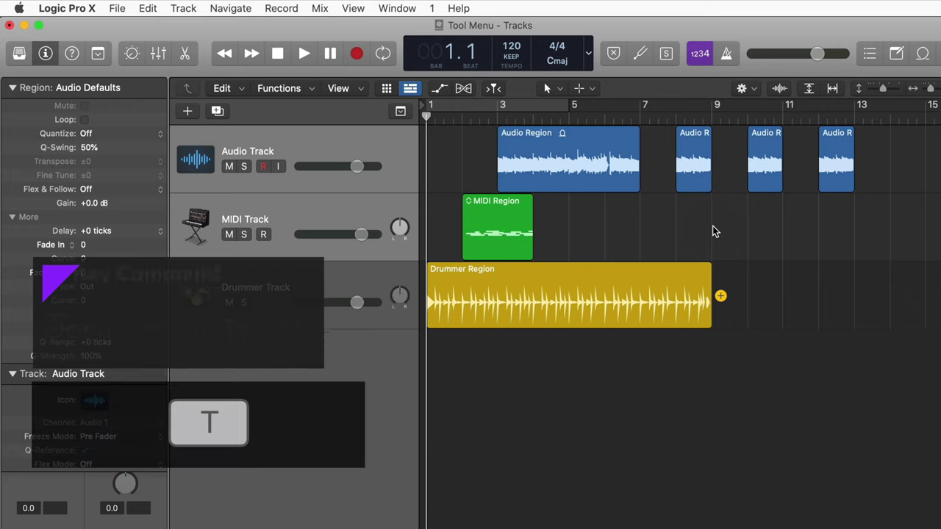
key("t")
key("Escape")
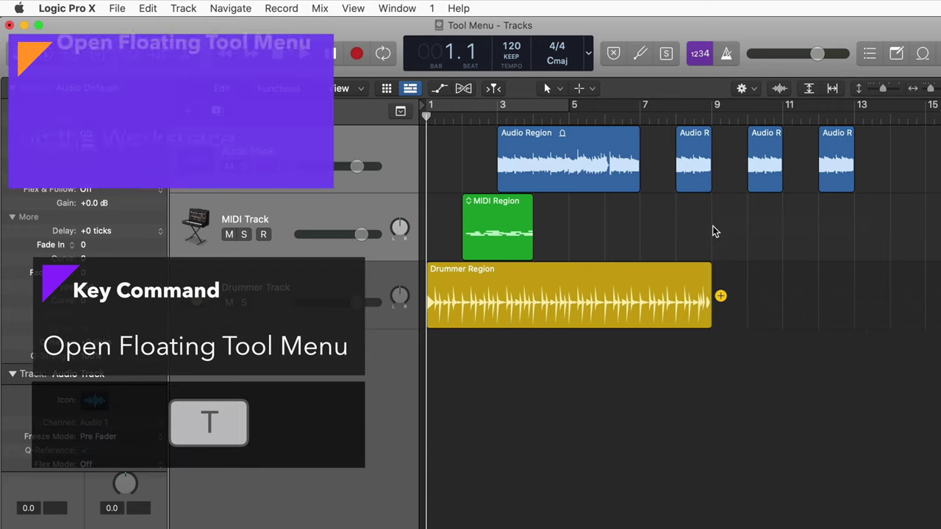
left_click(712, 226, "ctrl")
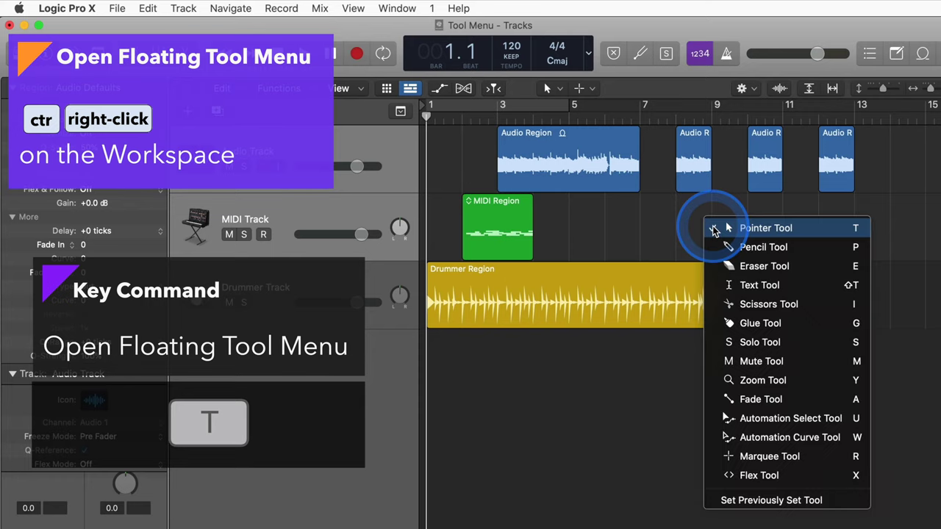
left_click(670, 228)
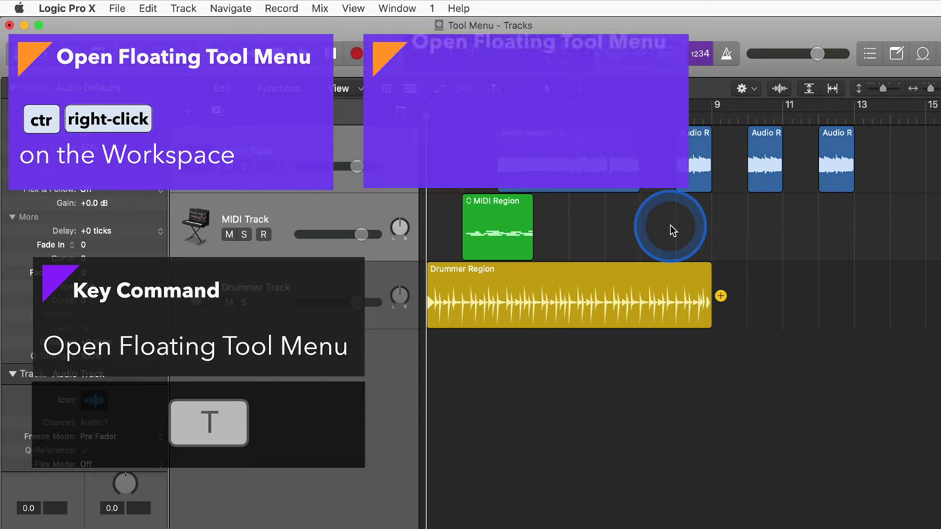
right_click(670, 229)
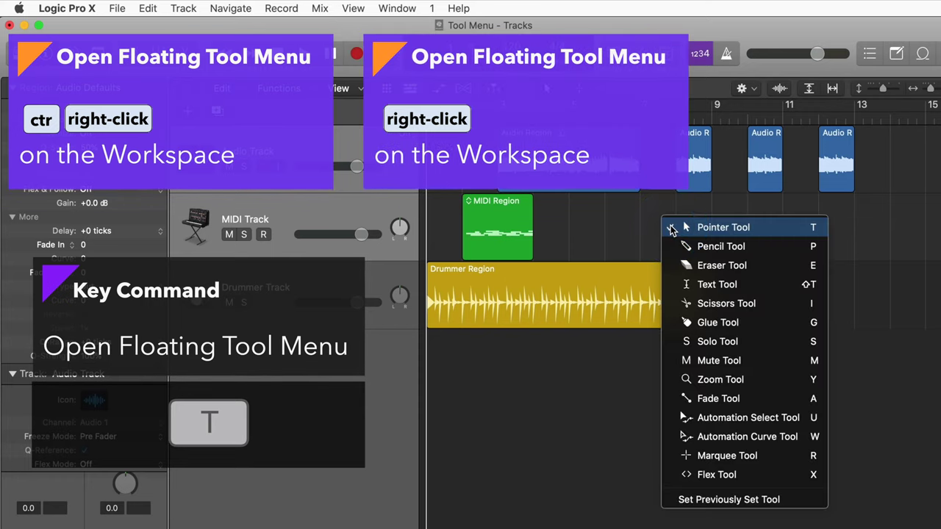
left_click(671, 229)
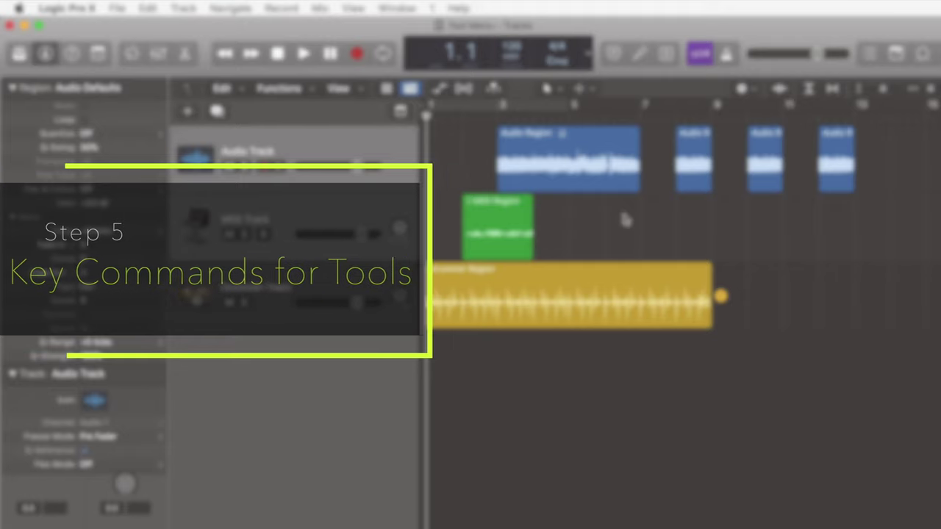
Step: Compare the tools in the floating tool menu with those in the left-click tool menu
key("t")
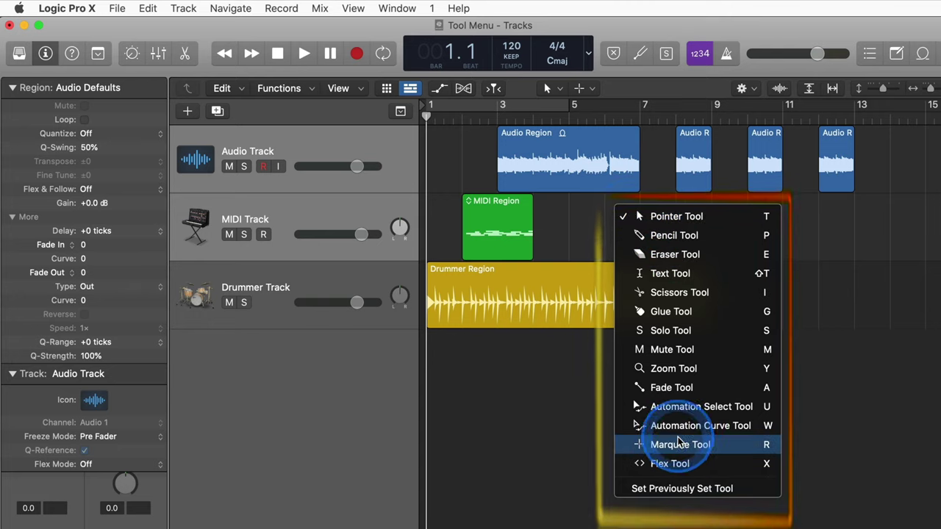
left_click(583, 222)
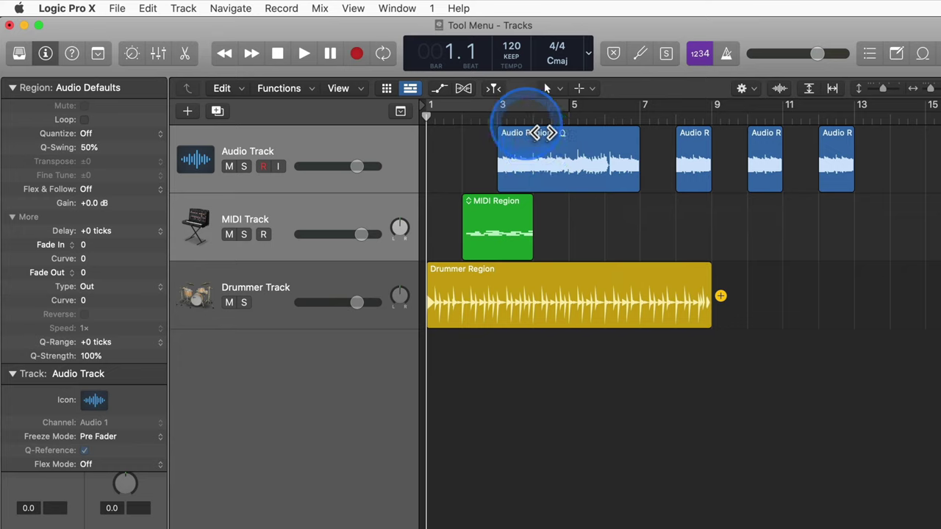
left_click(547, 89)
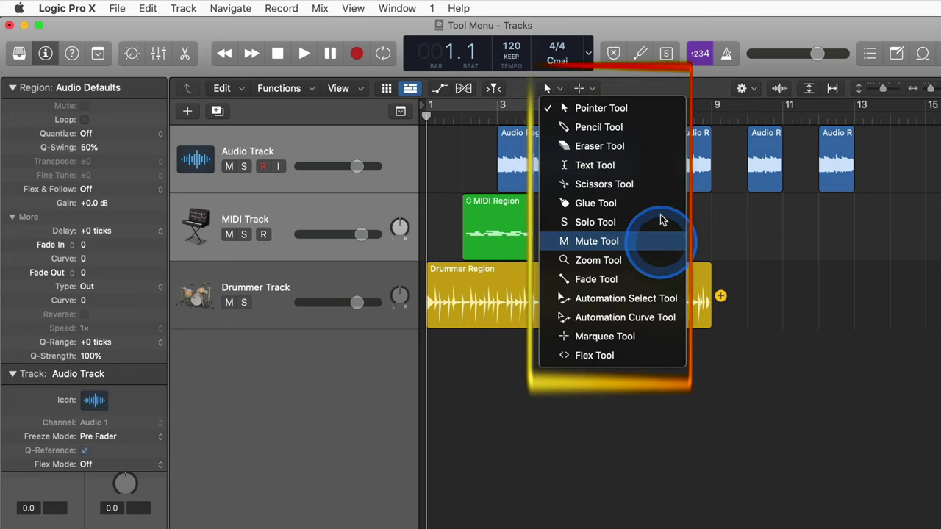
left_click(739, 220)
Step: Choose the Pencil Tool from the floating tool menu, and restore the Pointer Tool through the left-click tool menu
key("t")
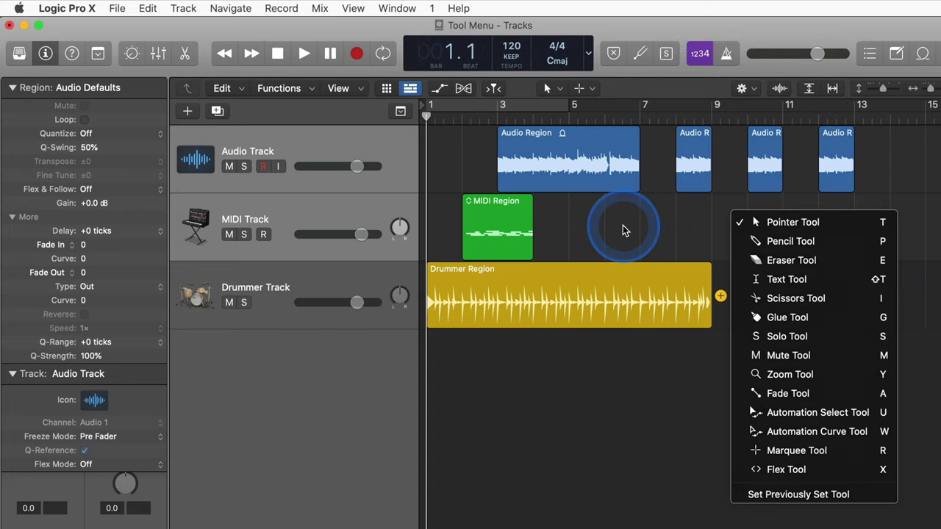
key("Escape")
key("t")
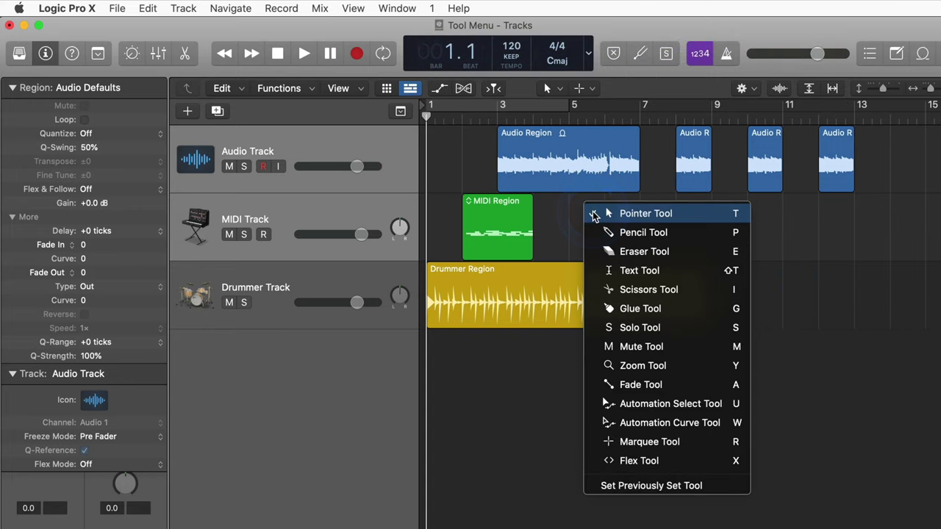
left_click(643, 232)
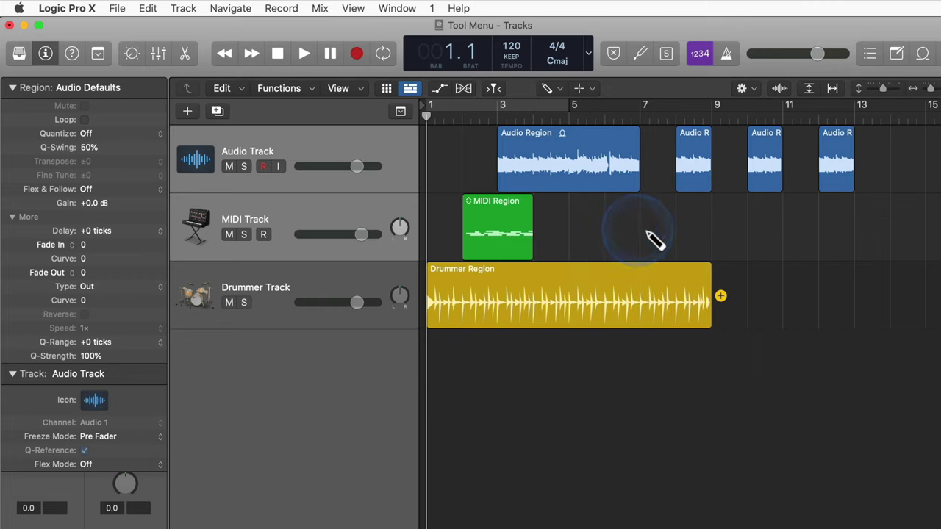
left_click(553, 87)
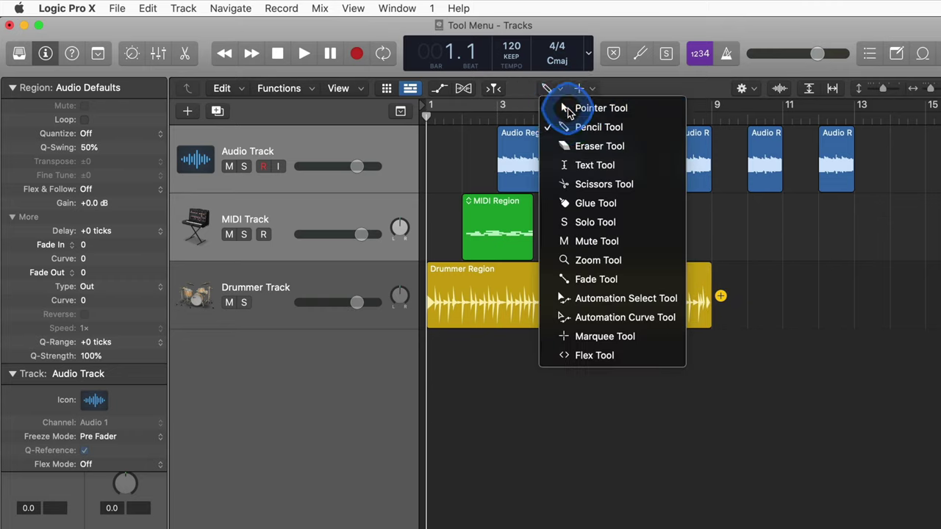
left_click(563, 105)
Step: Switch between the Pointer Tool and the Pencil Tool using only the floating tool menu, ending on the Pointer Tool
key("t")
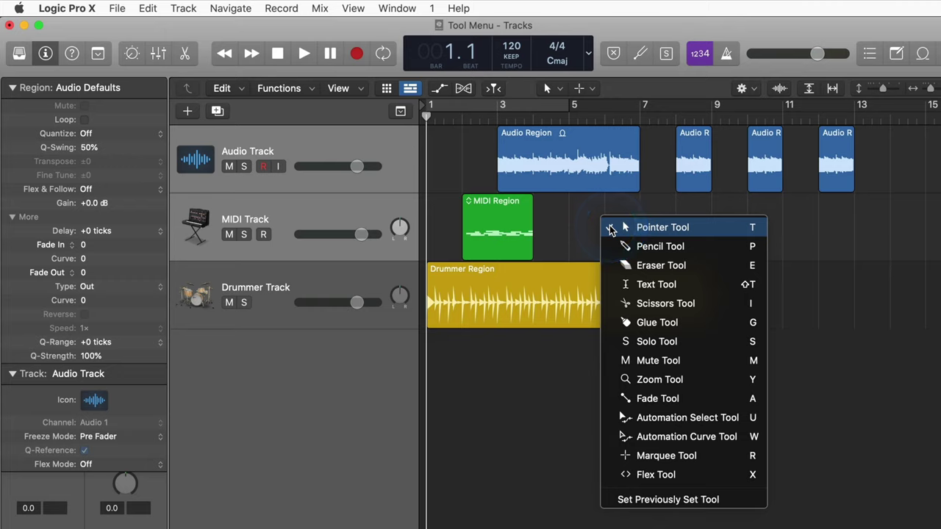
left_click(609, 230)
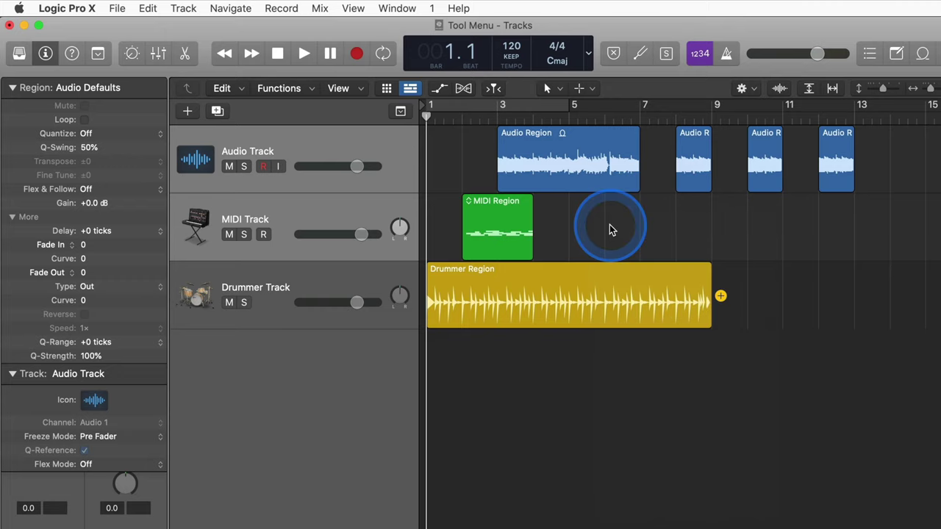
key("t")
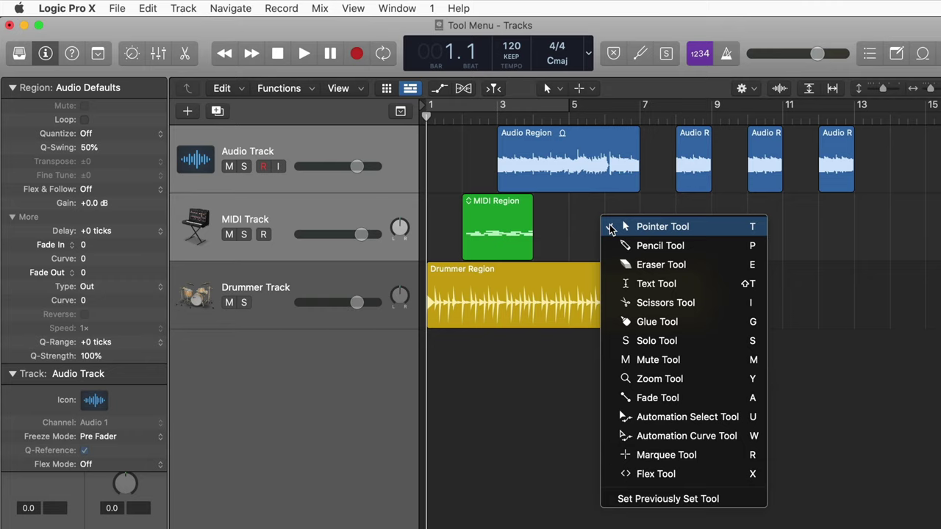
left_click(629, 246)
left_click(558, 89)
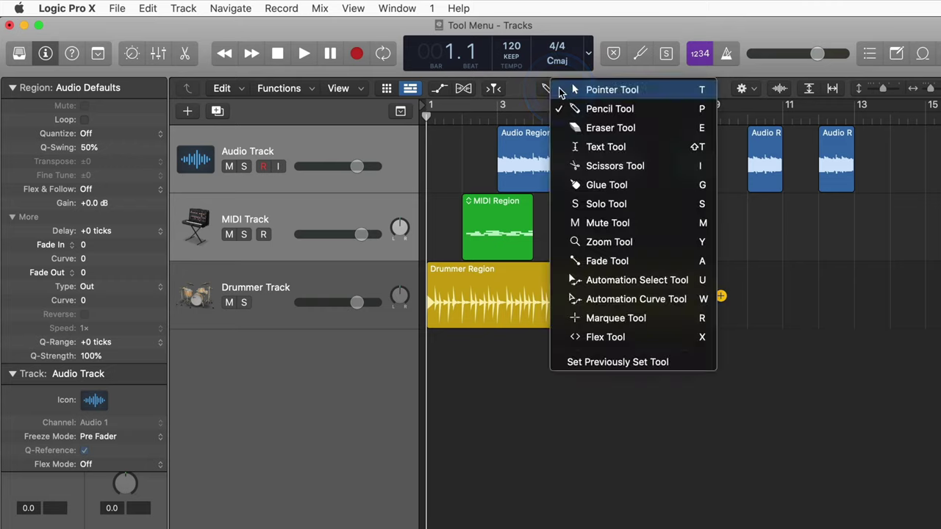
left_click(558, 89)
left_click(691, 246)
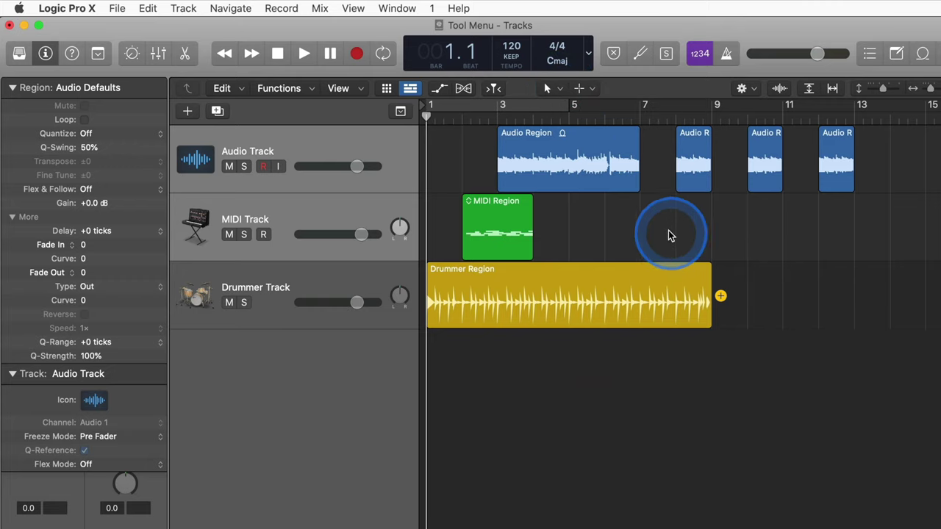
Step: Toggle the Piano Roll editor open and closed several times with its key command
key("e")
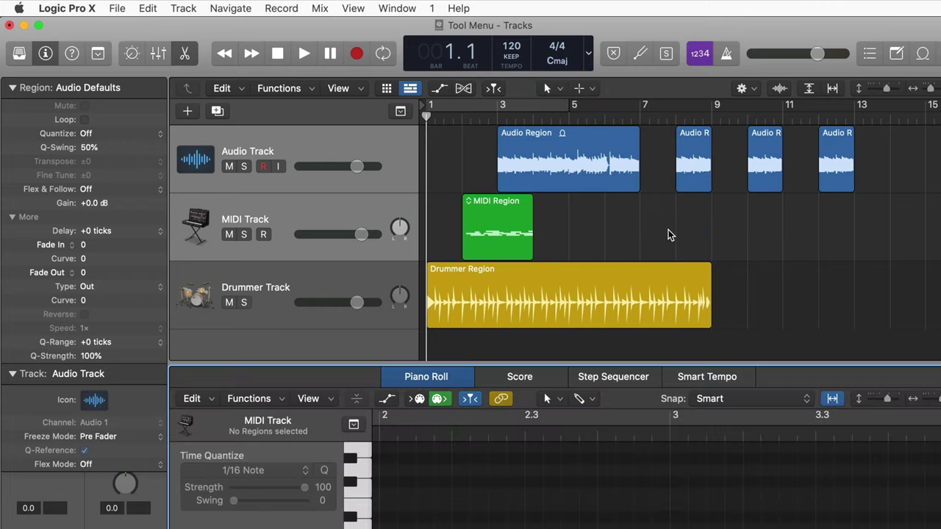
key("e")
key("e")
key("e")
key("e")
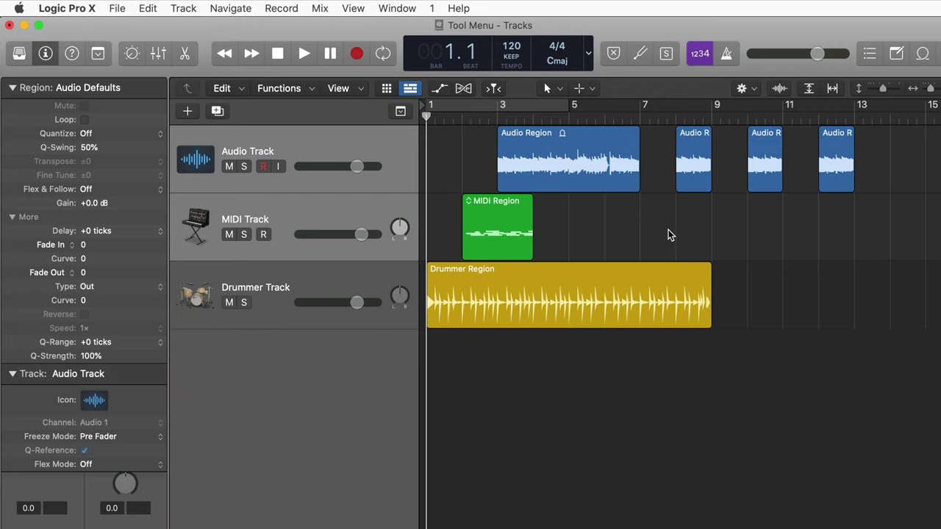
key("e")
Step: Review the letter shortcuts in the floating tool menu, and choose the Mute Tool with its letter
key("t")
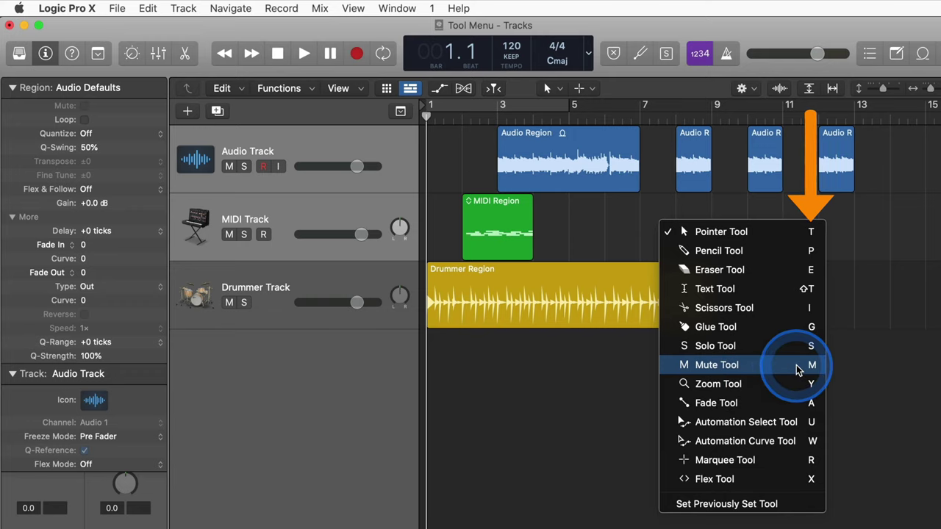
left_click(603, 396)
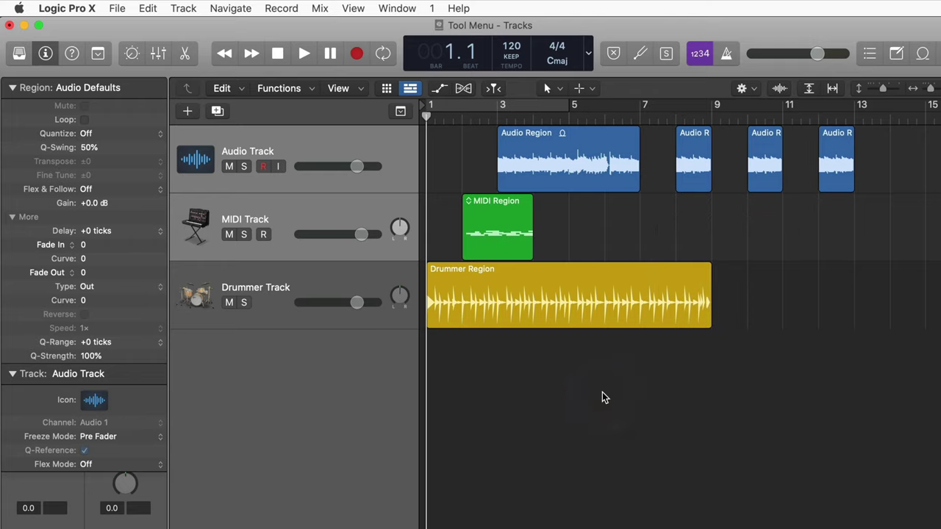
key("t")
key("m")
Step: Search the key commands for "tool" and examine the letter assignments in the Tools Menu group, closing the Key Commands window when finished
key("alt+k")
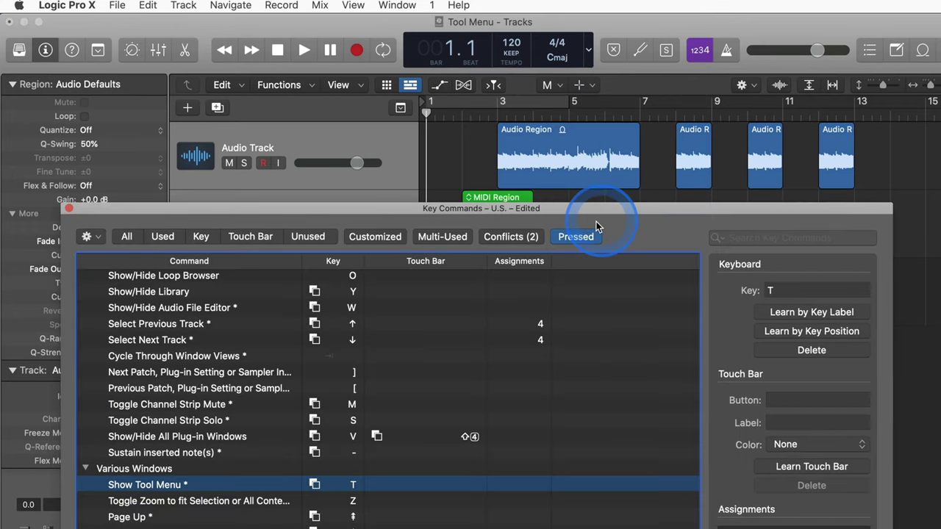
left_click(575, 239)
left_click(751, 240)
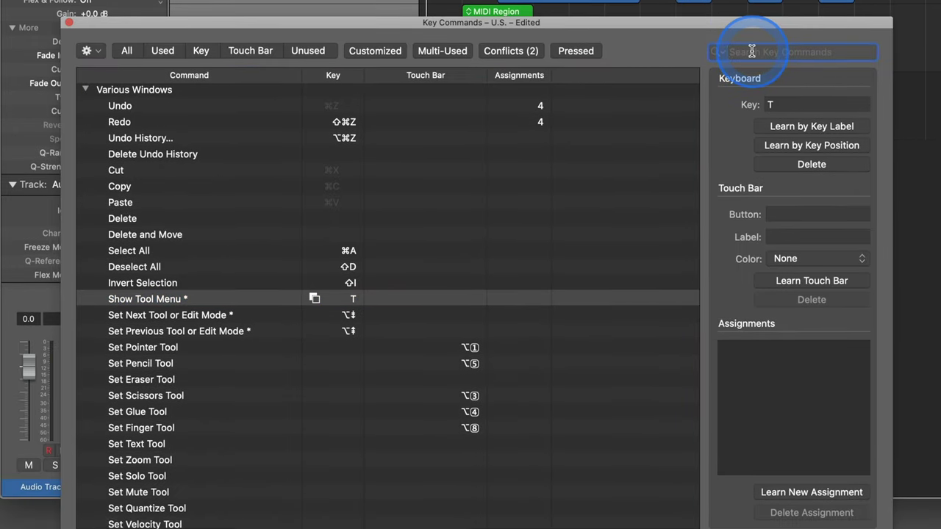
type("tool")
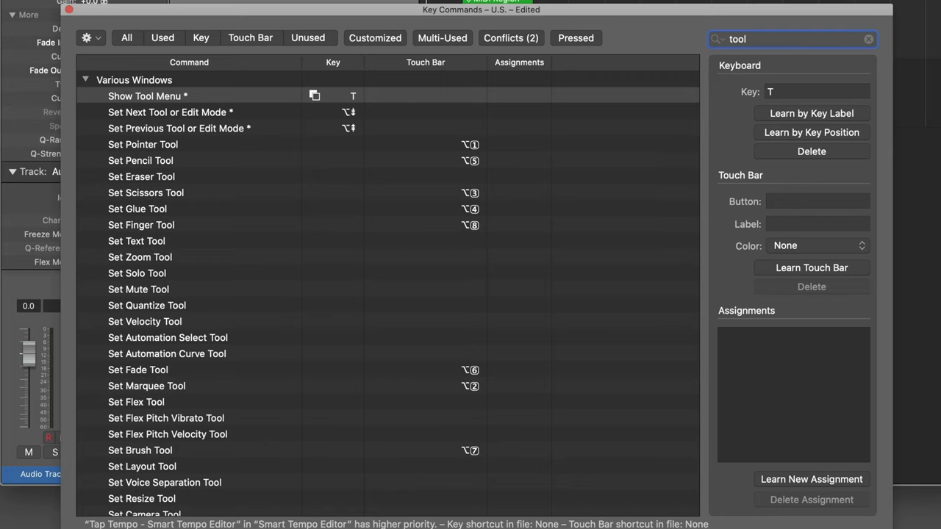
scroll(455, 322, "down", 10)
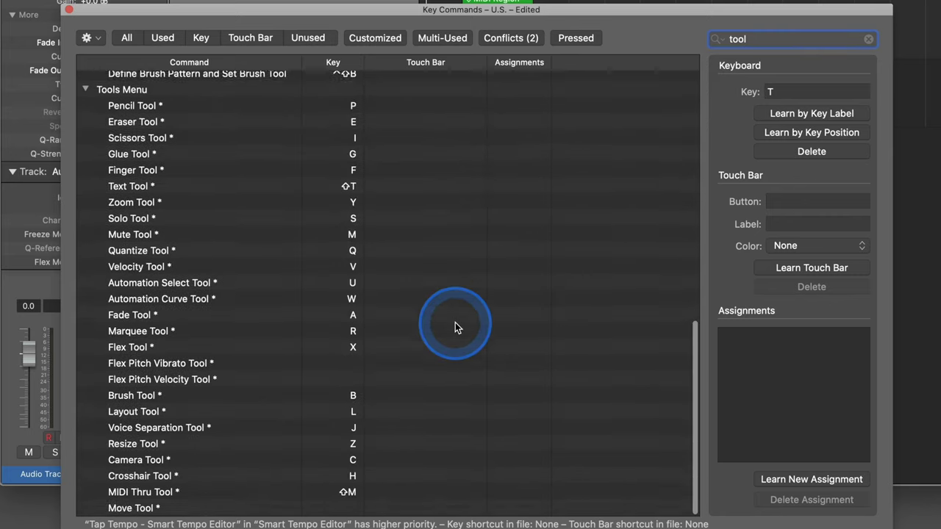
scroll(454, 322, "up", 2)
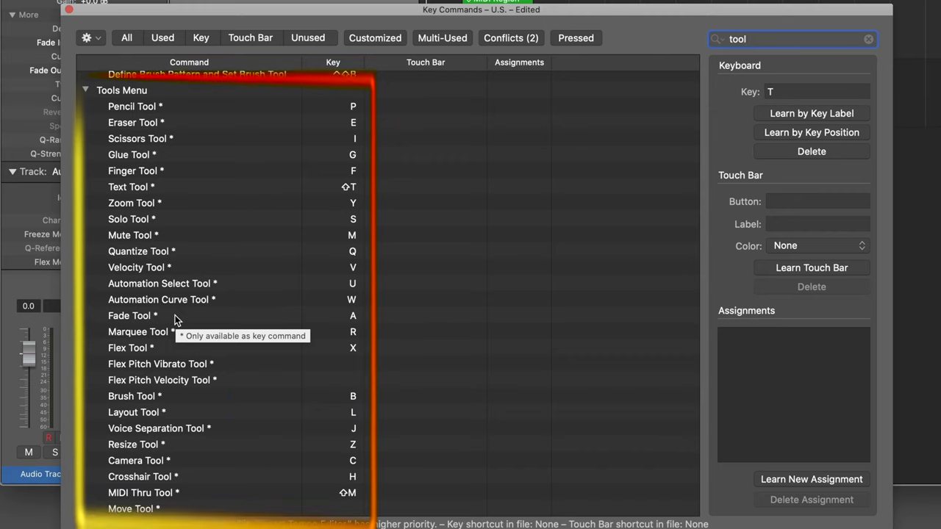
left_click(71, 10)
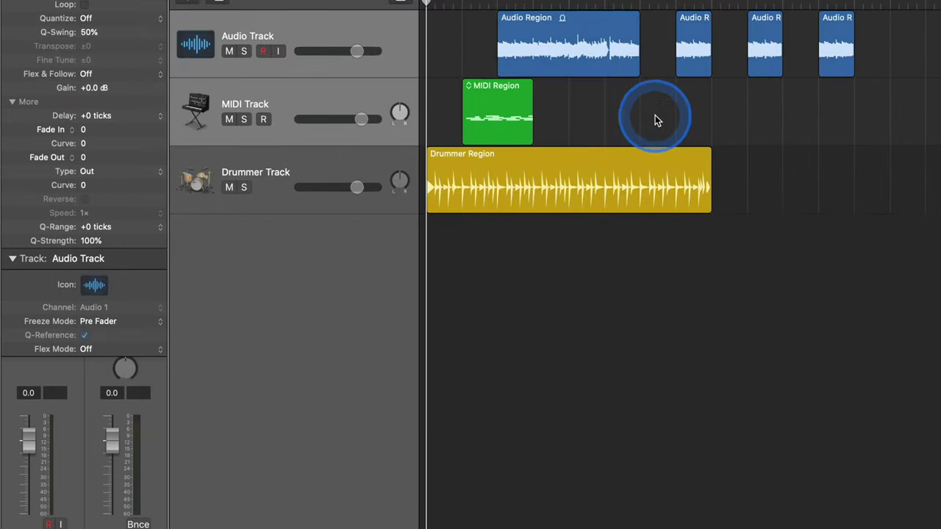
Step: Choose the Pencil Tool from the floating tool menu and draw one-bar regions on the MIDI Track at bars 7, 9, 10, 11, 12 and 6
key("t")
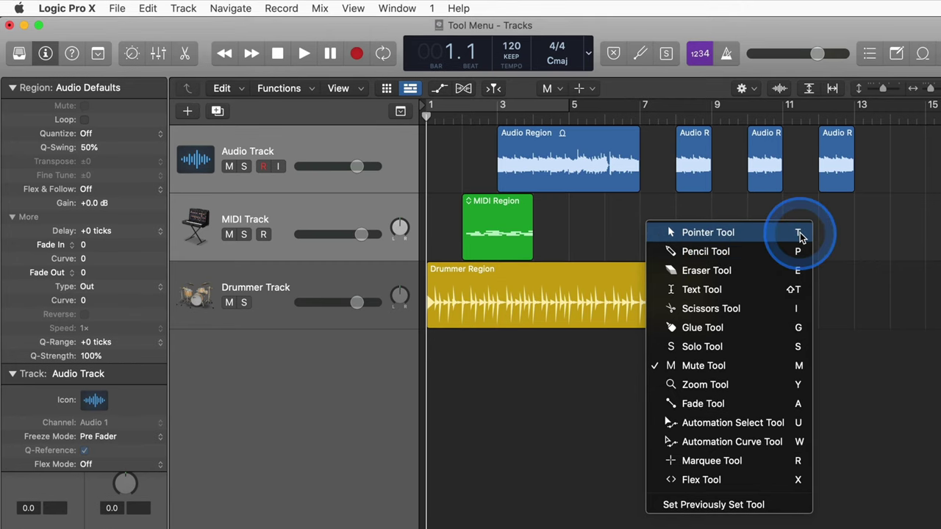
left_click(761, 256)
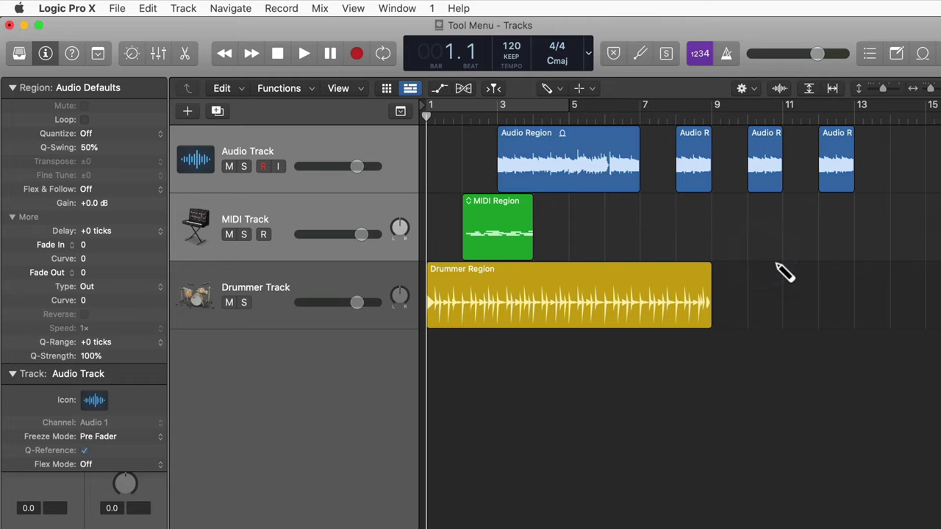
left_click(657, 230)
left_click(739, 235)
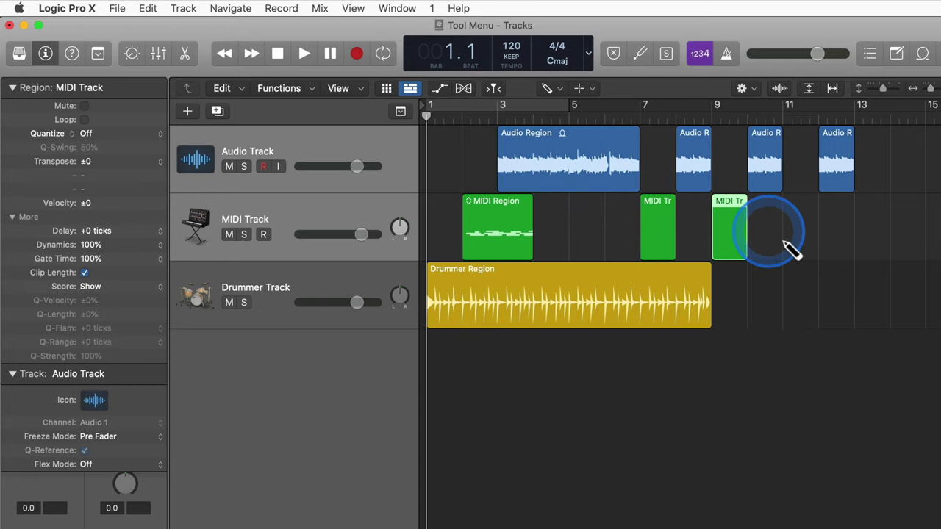
left_click(768, 239)
left_click(803, 238)
left_click(829, 241)
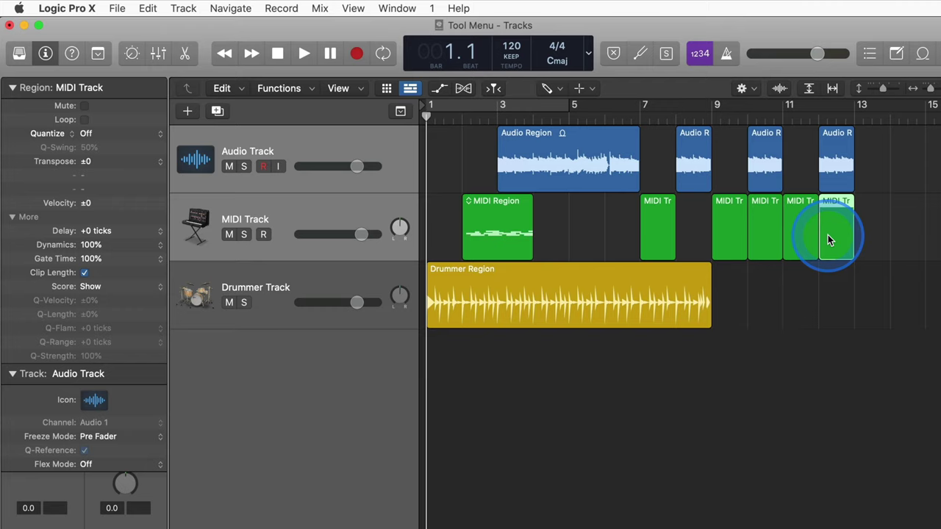
left_click(637, 243)
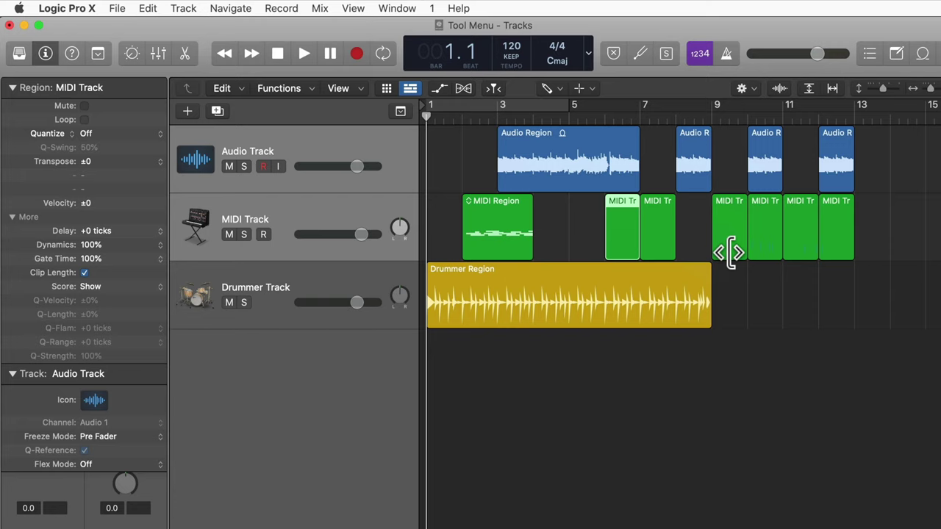
Step: Restore the Pointer Tool with its letter T in the floating tool menu, and delete all the newly drawn one-bar MIDI regions
key("t")
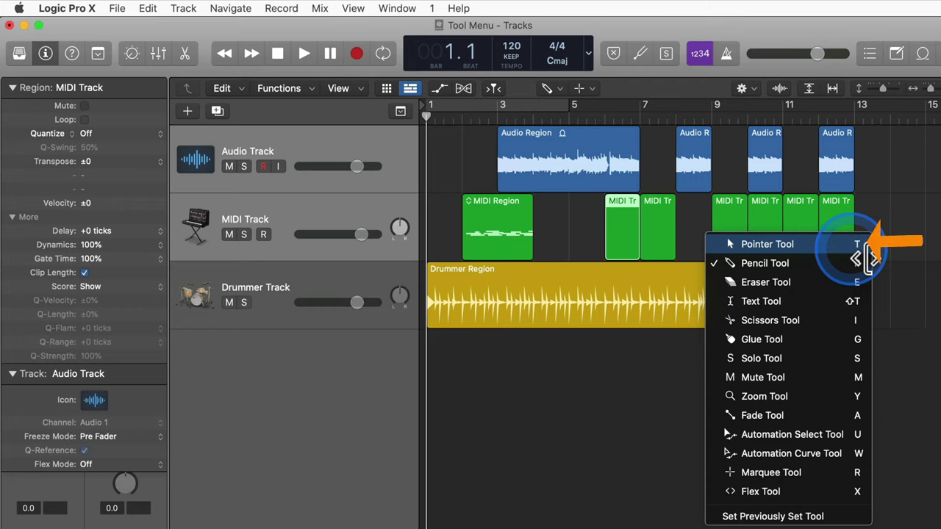
key("t")
left_click(845, 227)
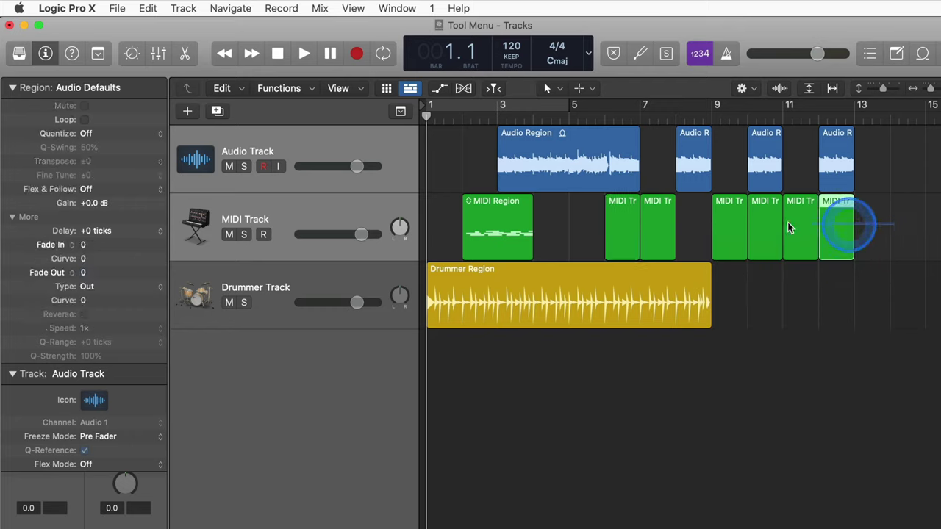
left_click_drag(788, 228, 582, 217)
key("Delete")
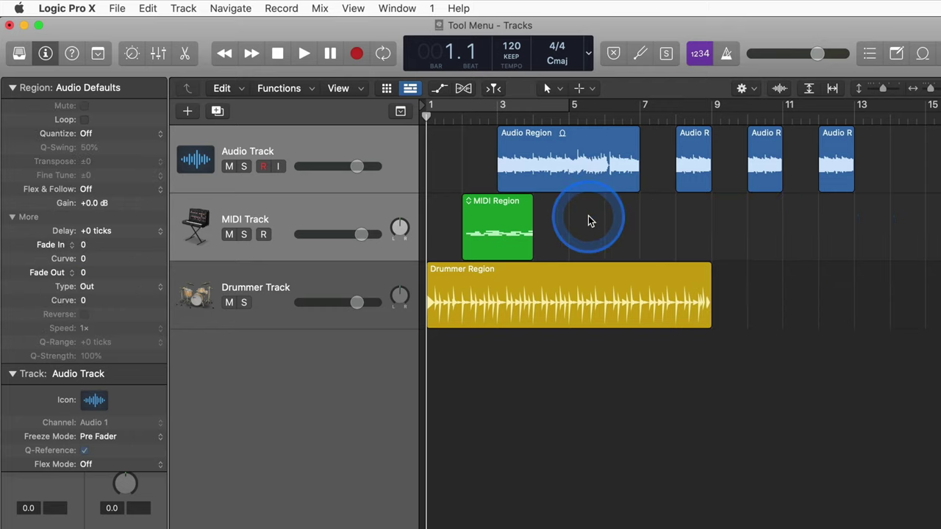
Step: Use the floating tool menu to switch to the Pencil Tool and back, ending on the Pointer Tool
key("t")
left_click(606, 235)
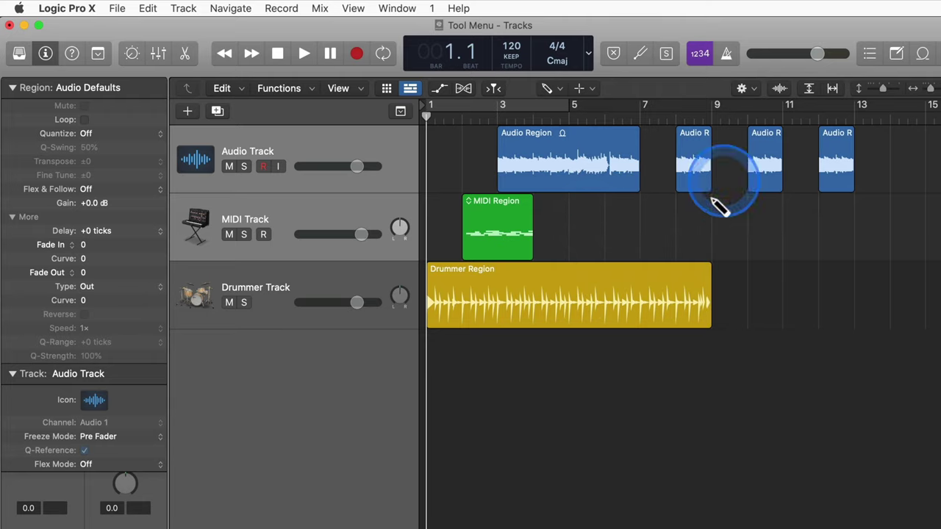
key("t")
left_click(667, 224)
key("t")
left_click(813, 233)
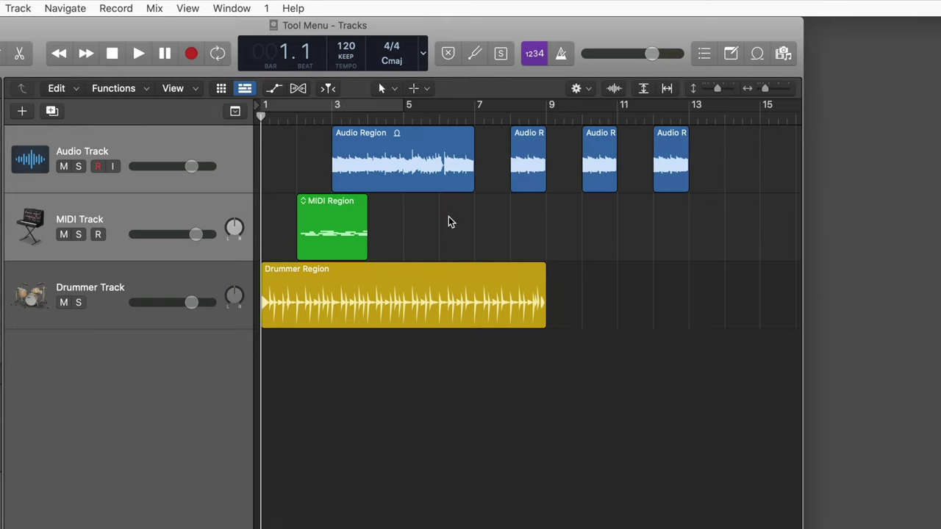
Step: Choose the Pencil Tool with its letter P in the floating tool menu and draw one-bar regions on the MIDI Track at bars 6, 8 and 10
key("t")
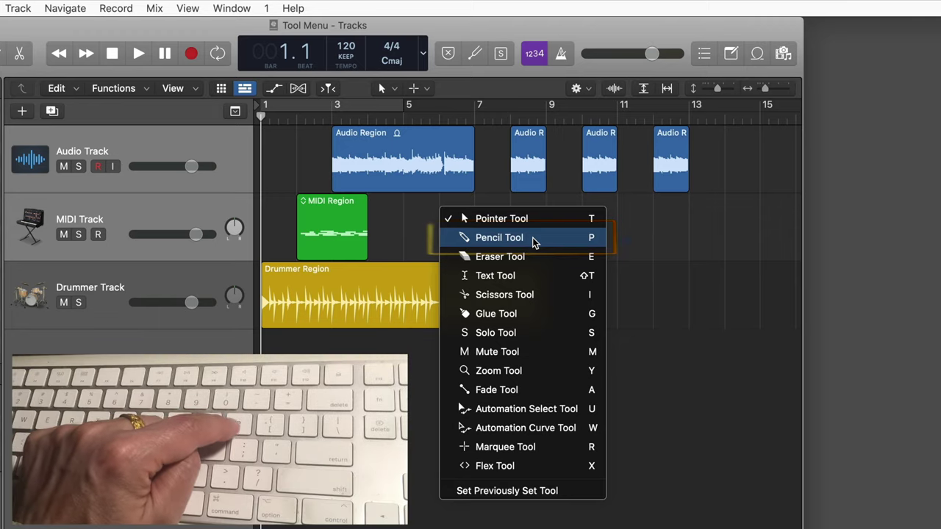
key("p")
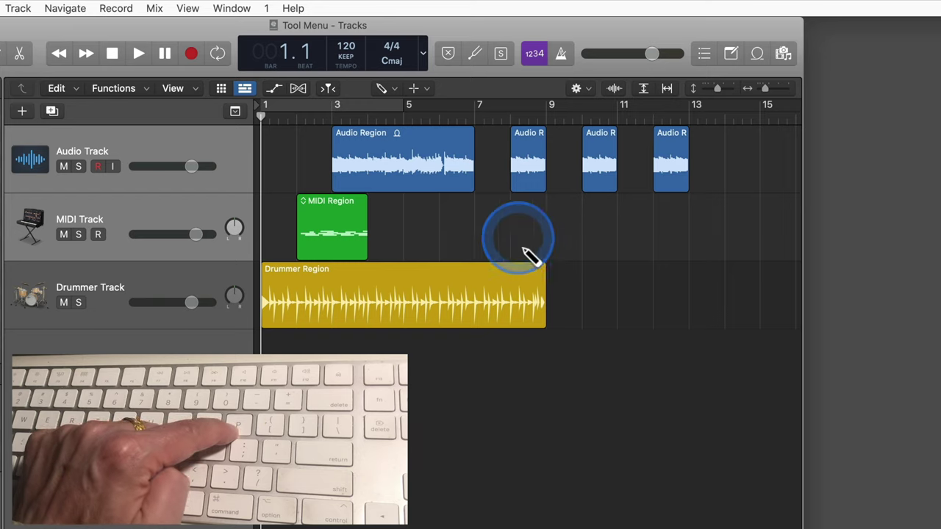
left_click(452, 233)
left_click(523, 230)
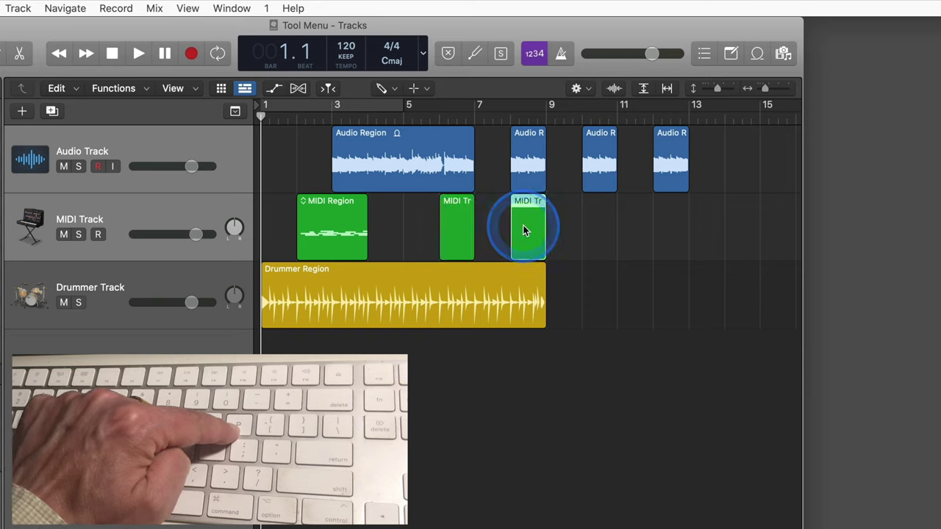
left_click(598, 220)
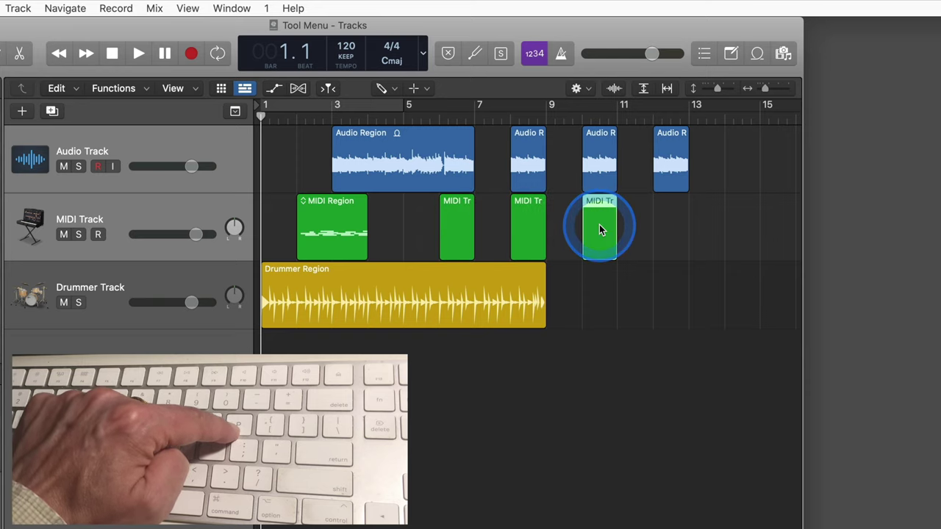
left_click(641, 226)
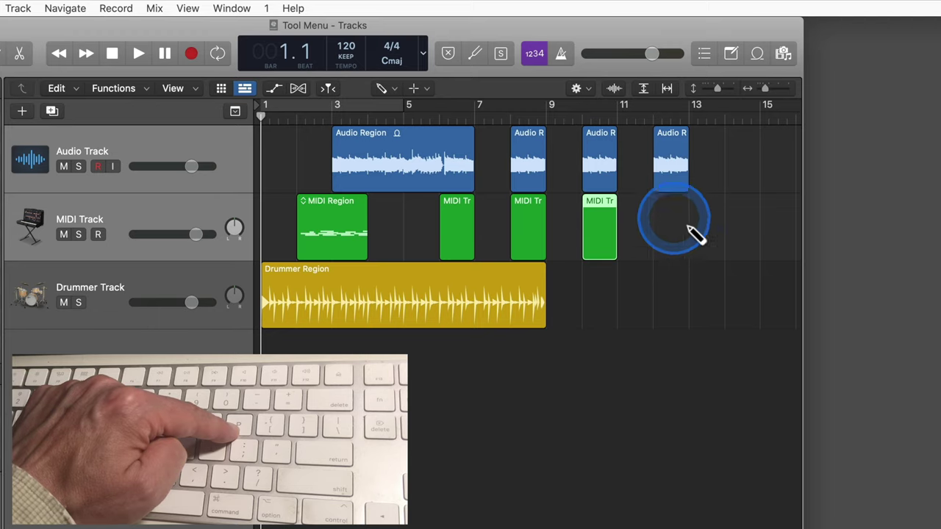
Step: Restore the Pointer Tool through the floating tool menu, and reopen the menu to review the letters assigned to the tools
key("t")
left_click(670, 229)
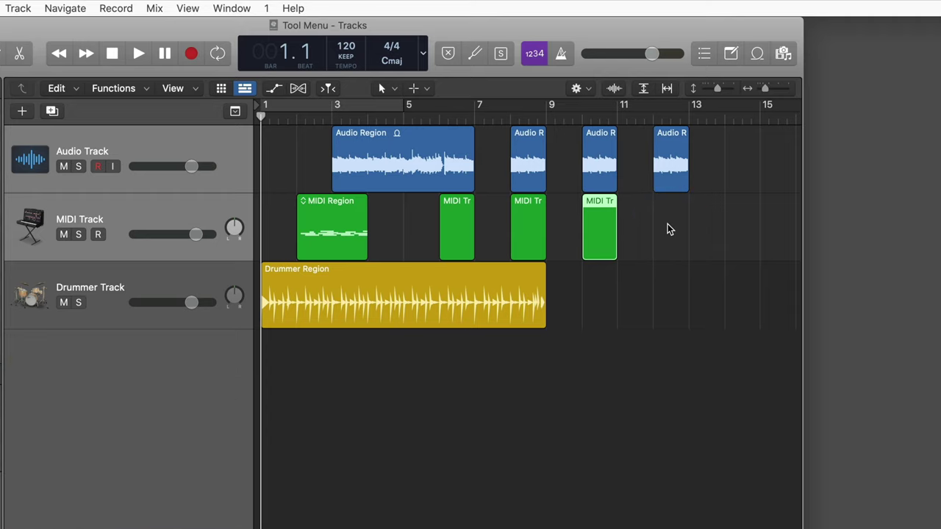
key("t")
mouse_move(664, 225)
left_mouse_down()
mouse_move(693, 377)
mouse_move(727, 284)
mouse_move(705, 262)
mouse_move(809, 272)
mouse_move(800, 439)
mouse_move(815, 384)
mouse_move(813, 273)
left_mouse_up()
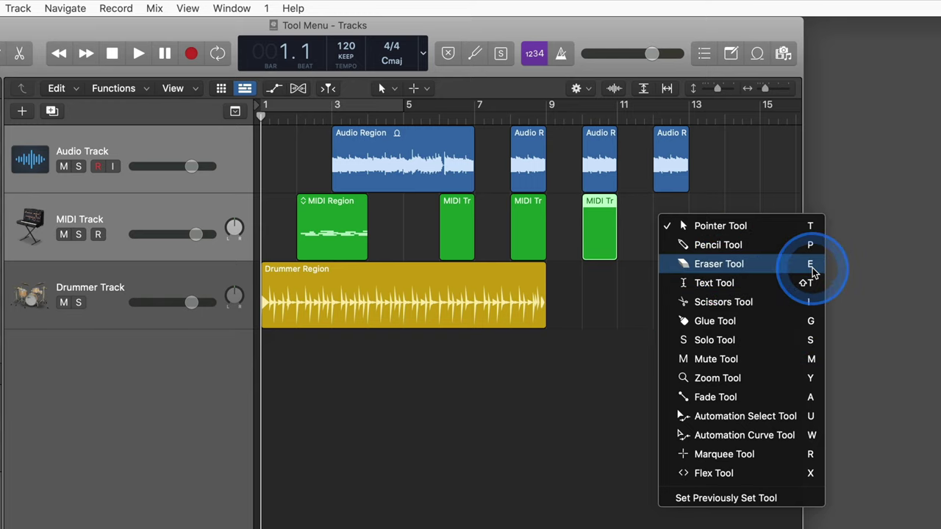
left_click(814, 272)
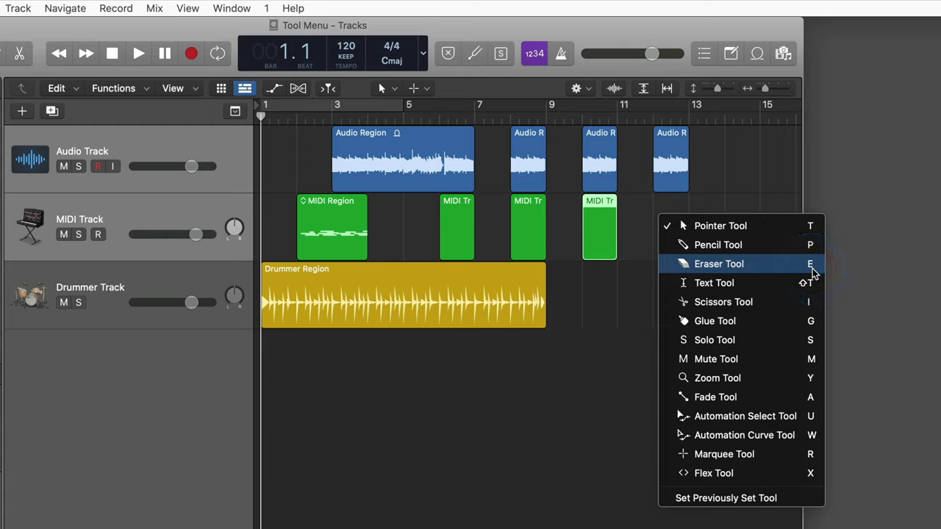
mouse_move(814, 272)
left_mouse_down()
mouse_move(811, 225)
mouse_move(812, 263)
mouse_move(711, 289)
mouse_move(711, 370)
mouse_move(521, 376)
left_mouse_up()
Step: Choose the Mute Tool with its letter M, mute the audio regions at bars 10, 8 and 3, and return to the Pointer Tool
key("t")
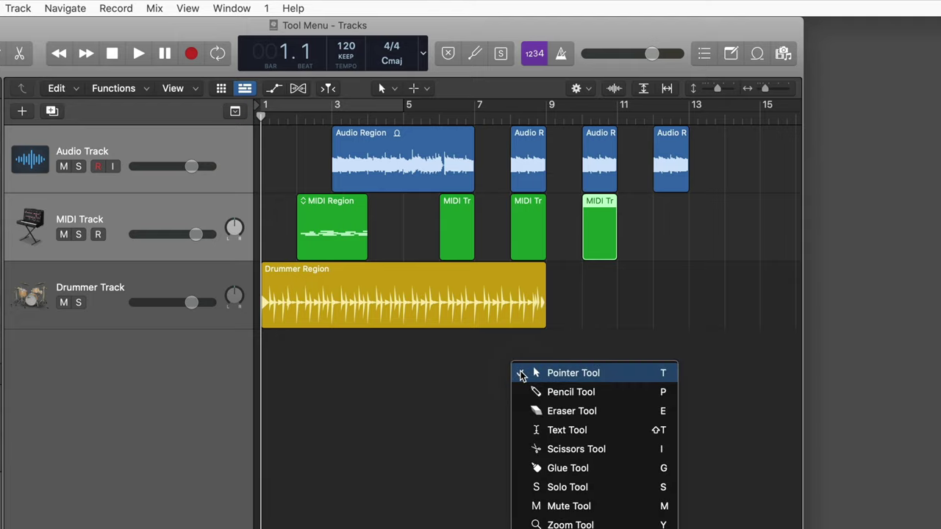
key("m")
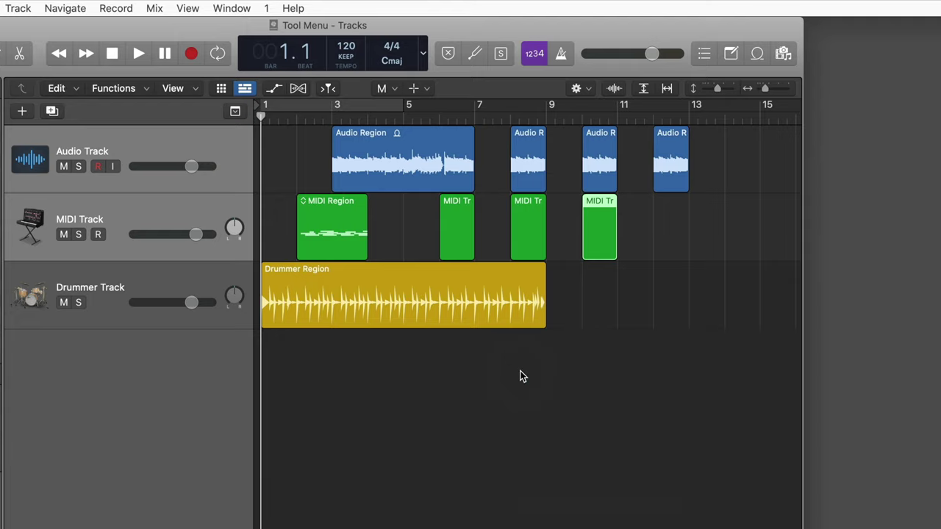
mouse_move(541, 290)
left_mouse_down()
mouse_move(539, 178)
mouse_move(615, 189)
mouse_move(464, 179)
left_mouse_up()
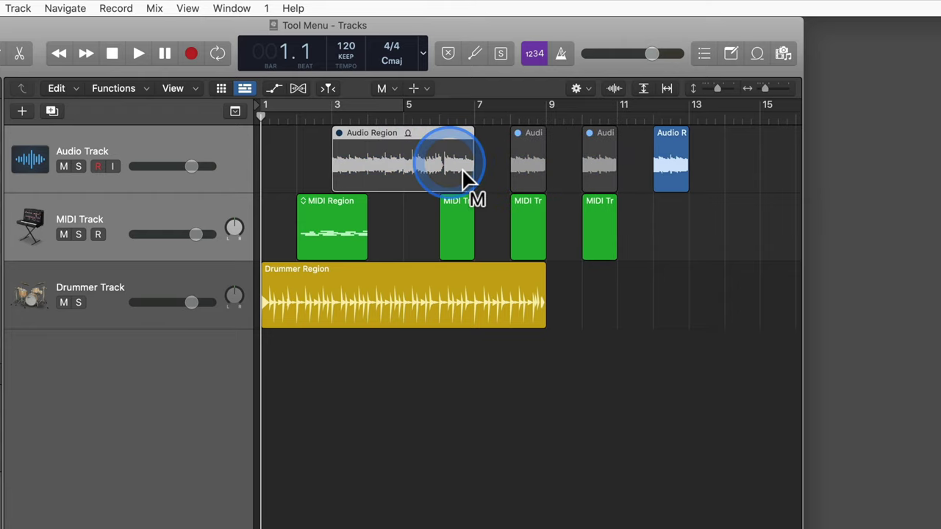
mouse_move(464, 178)
left_mouse_down()
mouse_move(482, 169)
mouse_move(467, 178)
mouse_move(391, 168)
mouse_move(395, 180)
left_mouse_up()
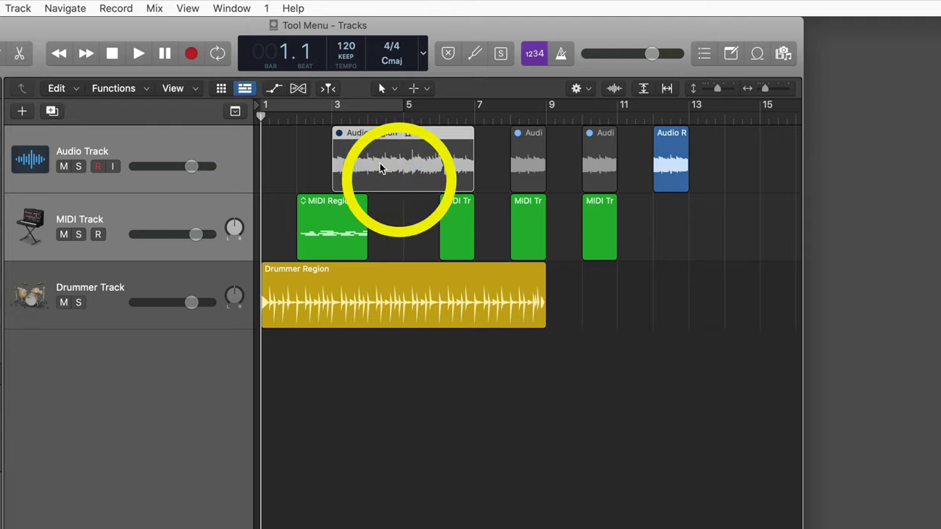
key("t")
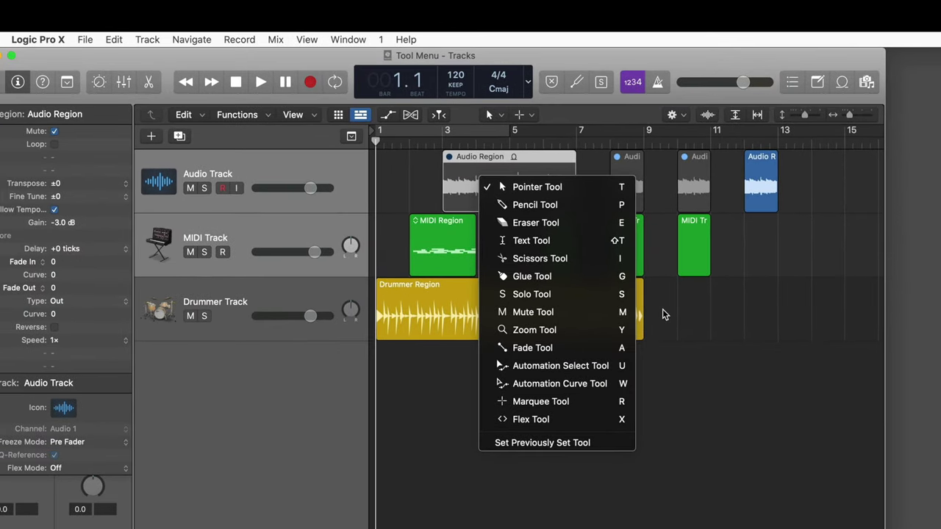
left_click(695, 372)
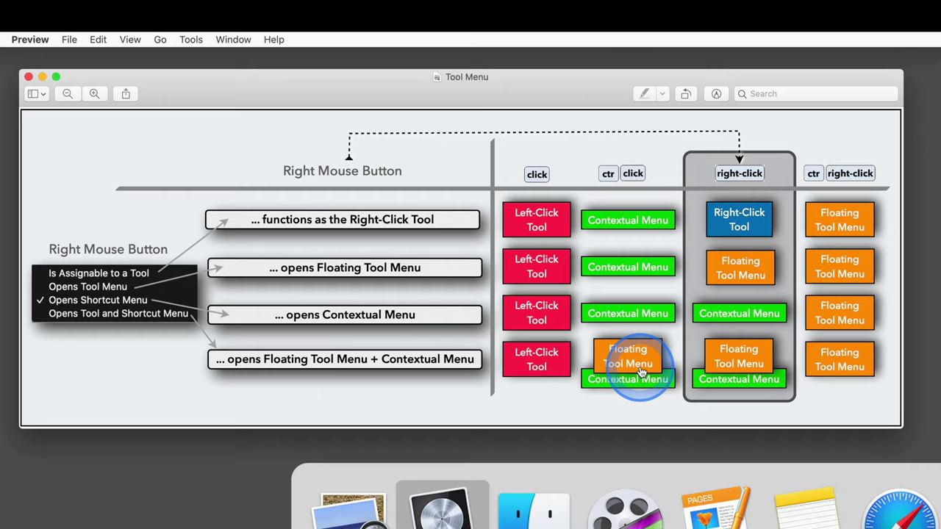
Step: Switch to Logic Pro X, set the Right Mouse Button preference to Opens Tool and Shortcut Menu, and open the combined menu on the Drummer Track
left_click(435, 526)
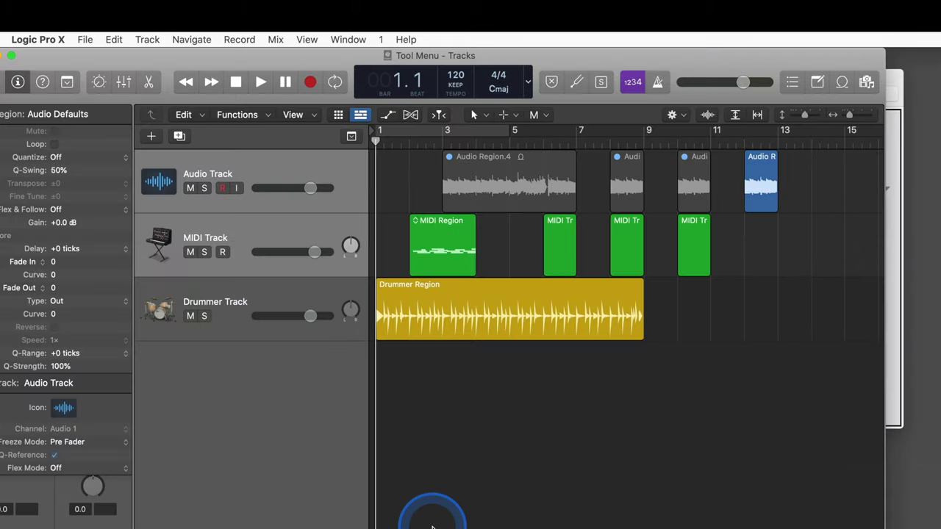
key("super+comma")
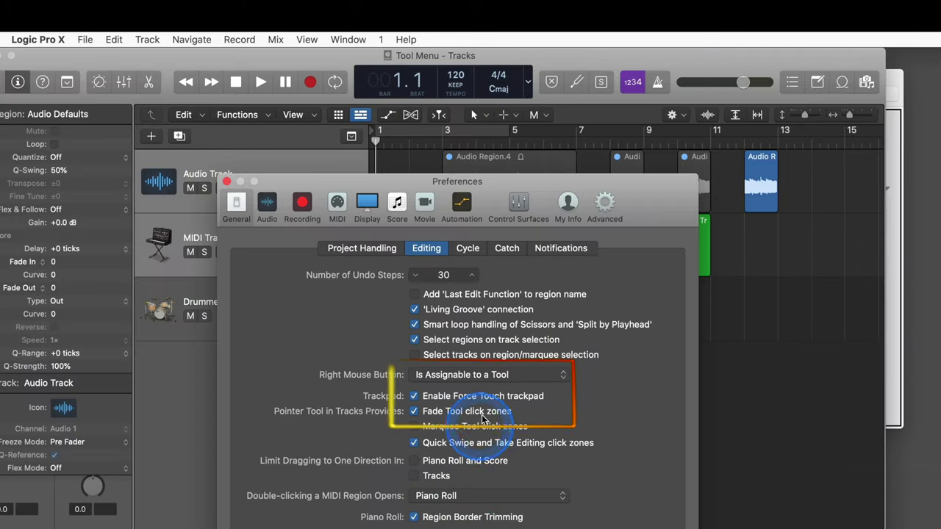
left_click(478, 375)
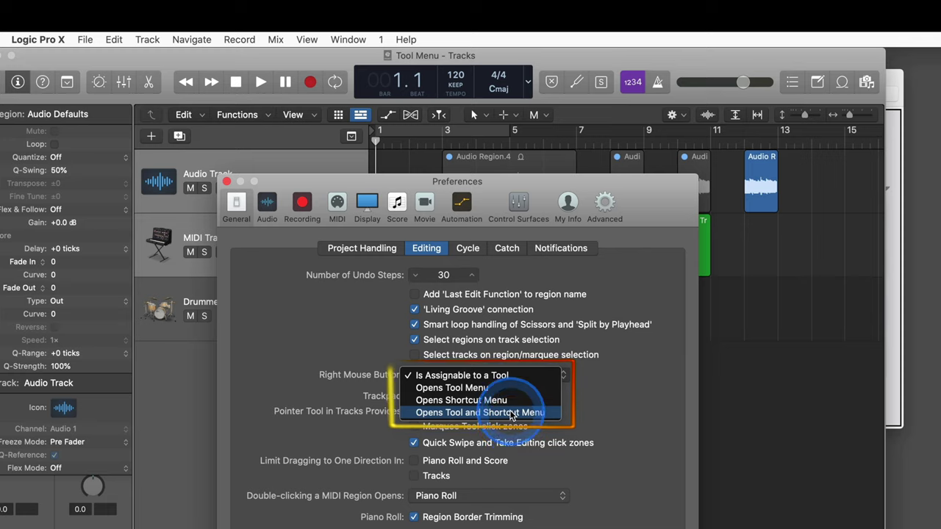
left_click(485, 412)
key("super+w")
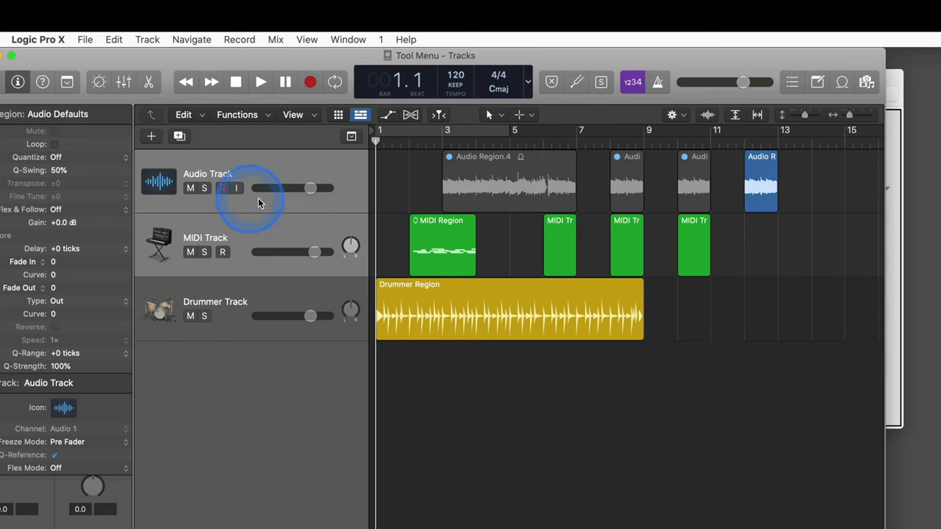
right_click(695, 310)
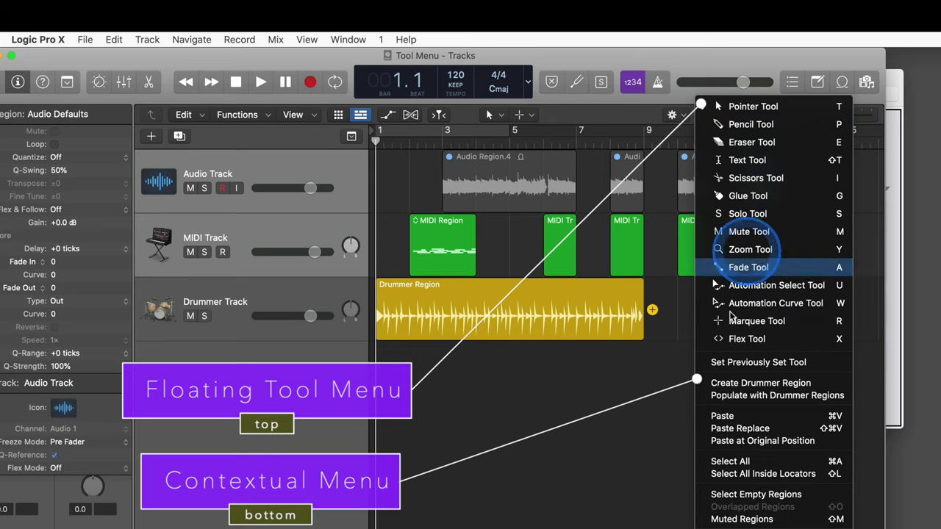
Step: Open the combined tool and contextual menu on the empty MIDI Track area and on the Drummer Region, and switch to the Tool Menu chart in Preview
left_click(605, 482)
right_click(655, 237)
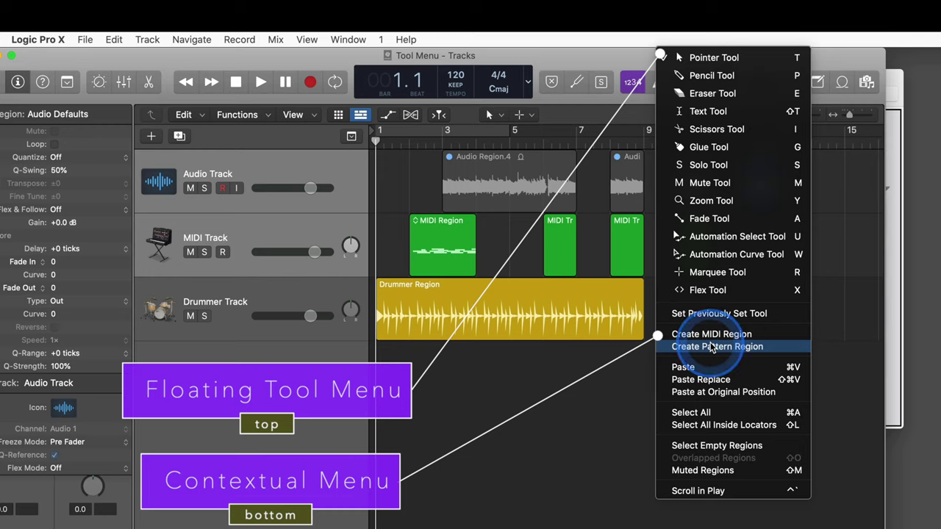
left_click(544, 417)
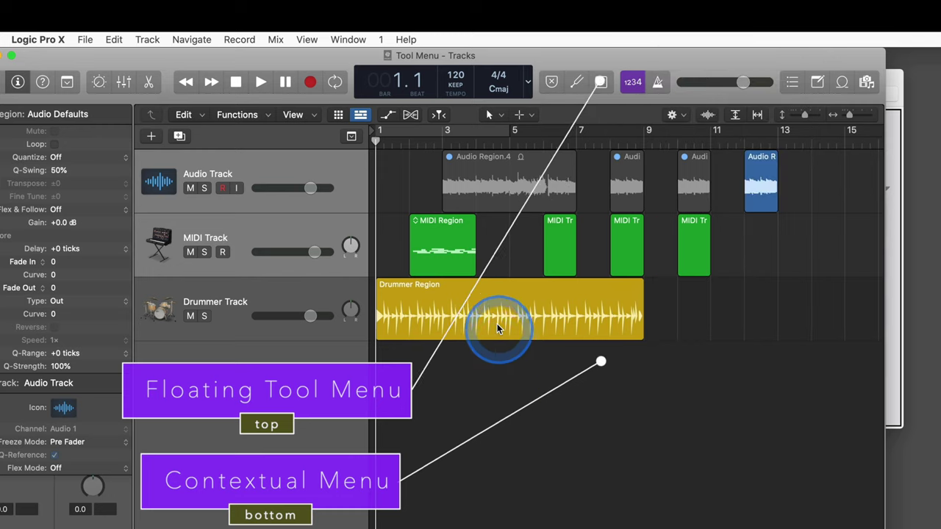
right_click(497, 328)
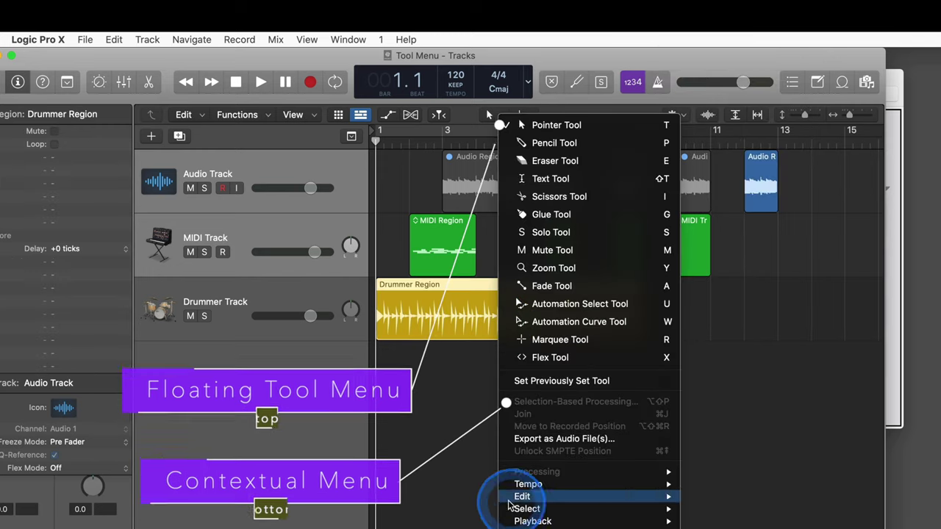
left_click(840, 297)
left_click(895, 74)
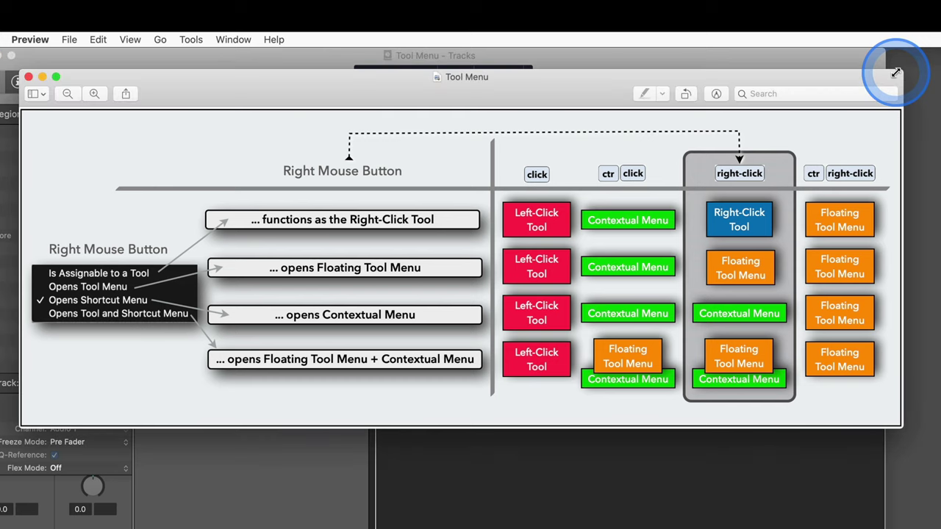
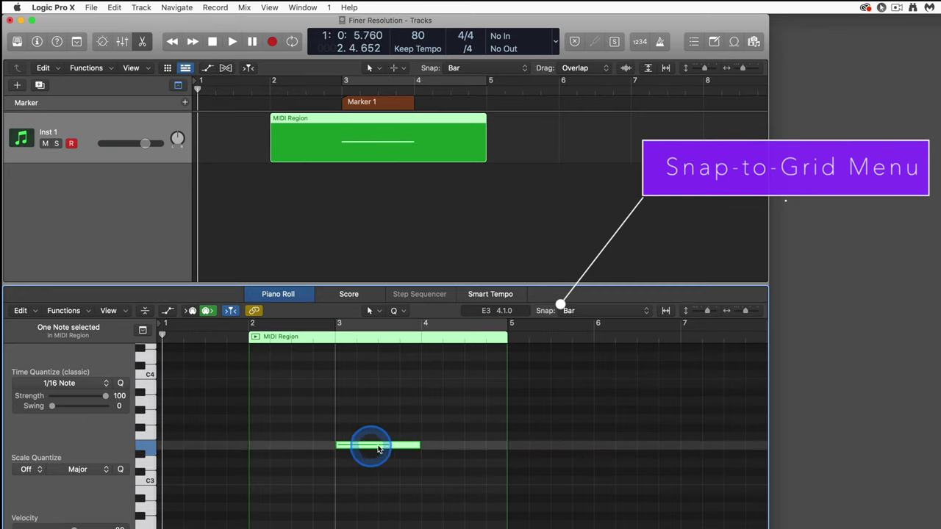
Step: Review the Piano Roll's snap options with Bar active, and select the E3 note at bar 3
left_click(619, 309)
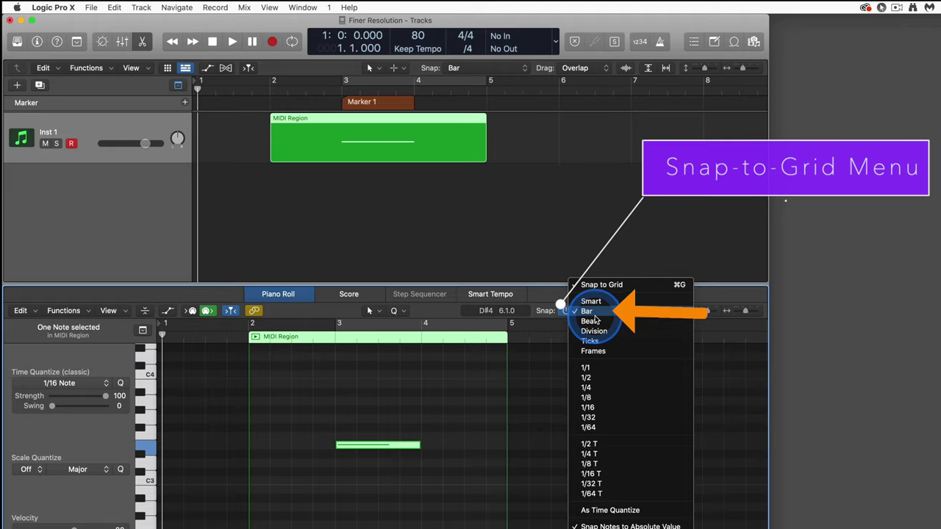
left_click(385, 476)
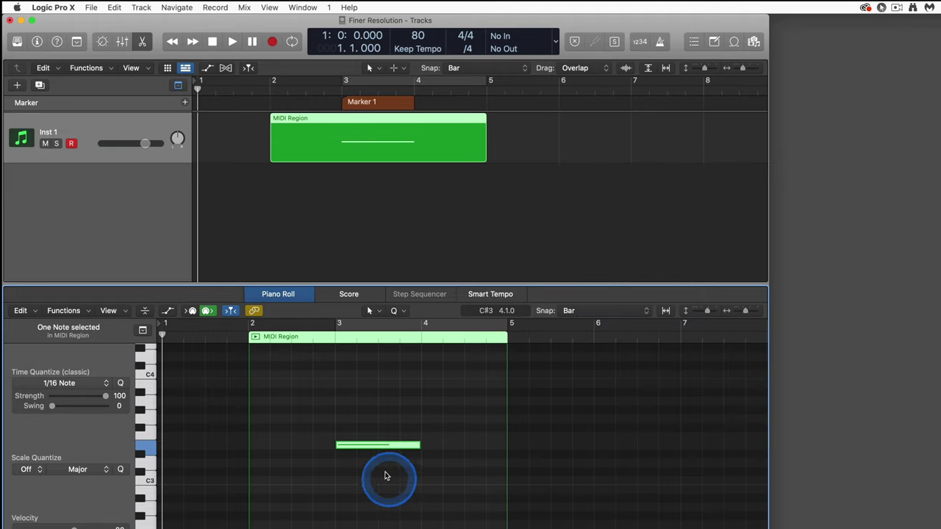
left_click(377, 447)
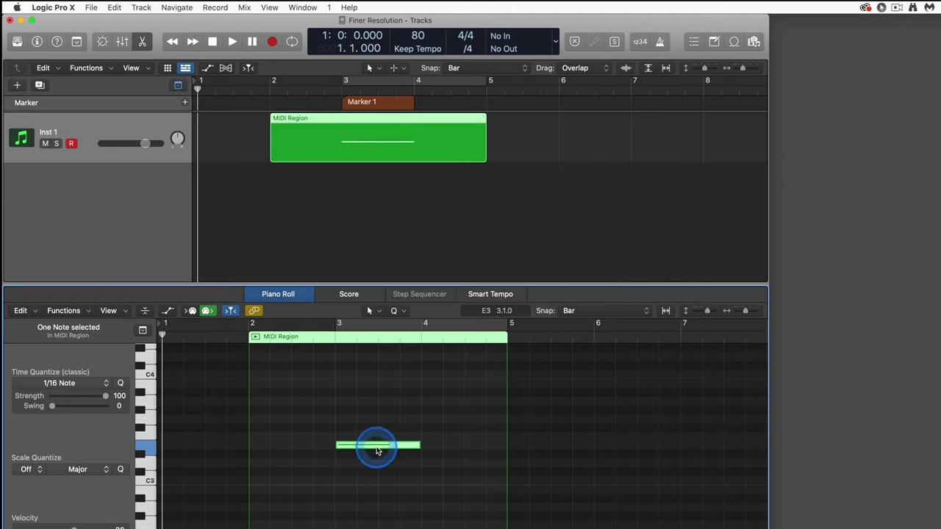
mouse_move(377, 449)
left_mouse_down()
mouse_move(437, 448)
mouse_move(327, 447)
mouse_move(443, 448)
mouse_move(374, 447)
left_mouse_up()
left_click_drag(273, 346, 253, 328)
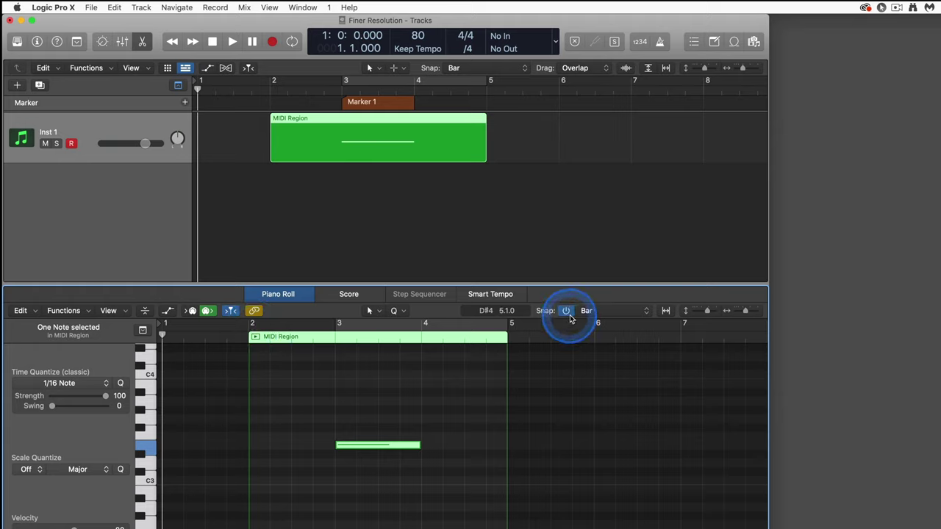
left_click(597, 310)
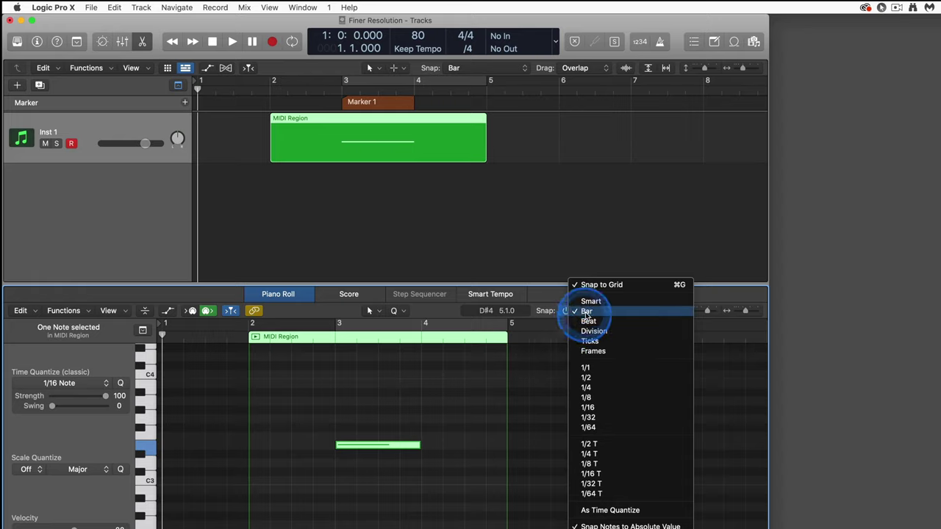
left_click(419, 385)
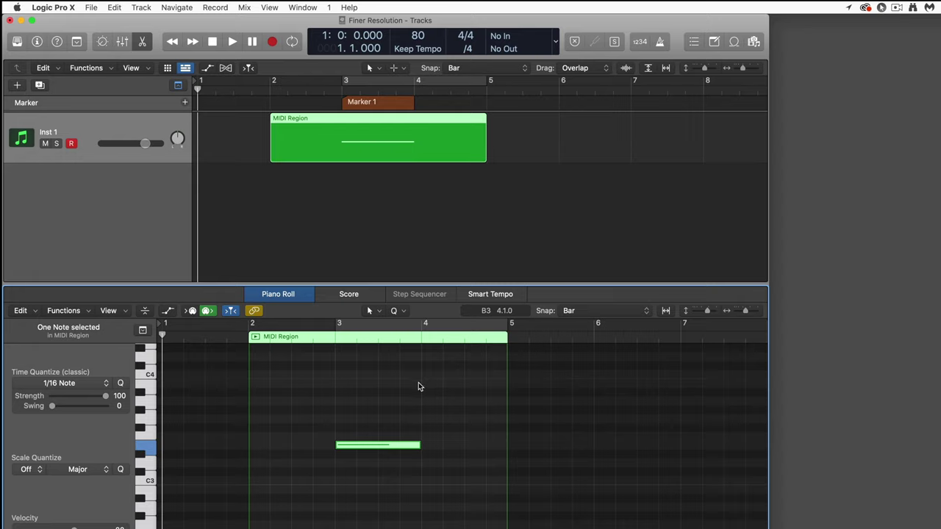
Step: Try resizing the E3 note's end around bar 4 in the Piano Roll with snapping temporarily bypassed
left_click(420, 444)
left_click(386, 448)
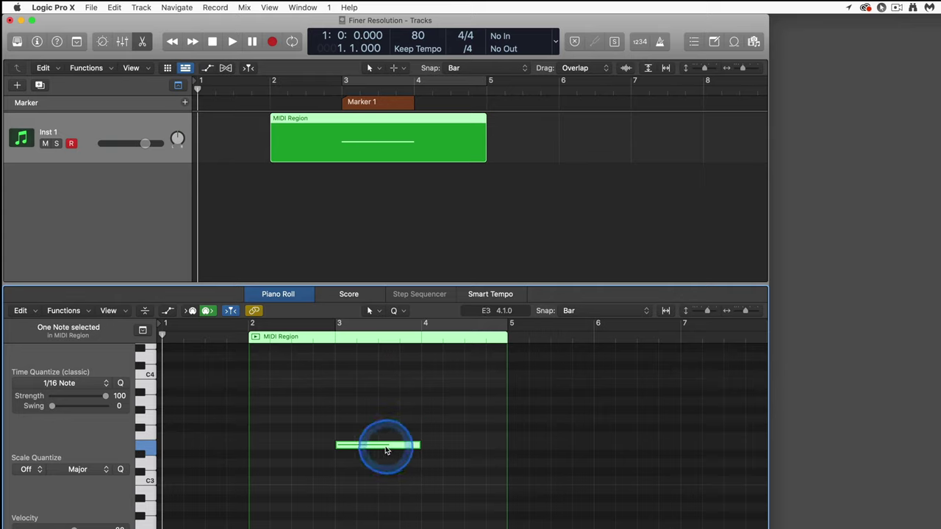
left_click_drag(383, 448, 428, 450)
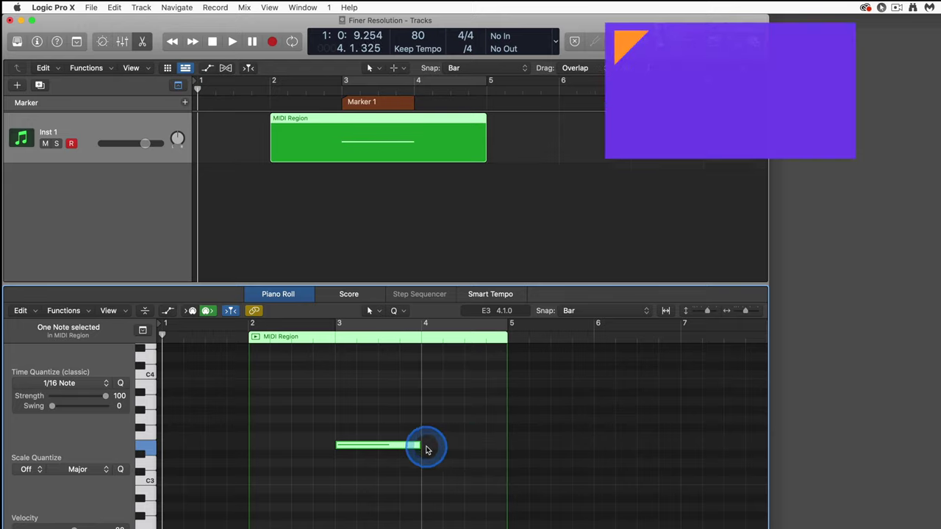
left_click_drag(427, 450, 457, 450)
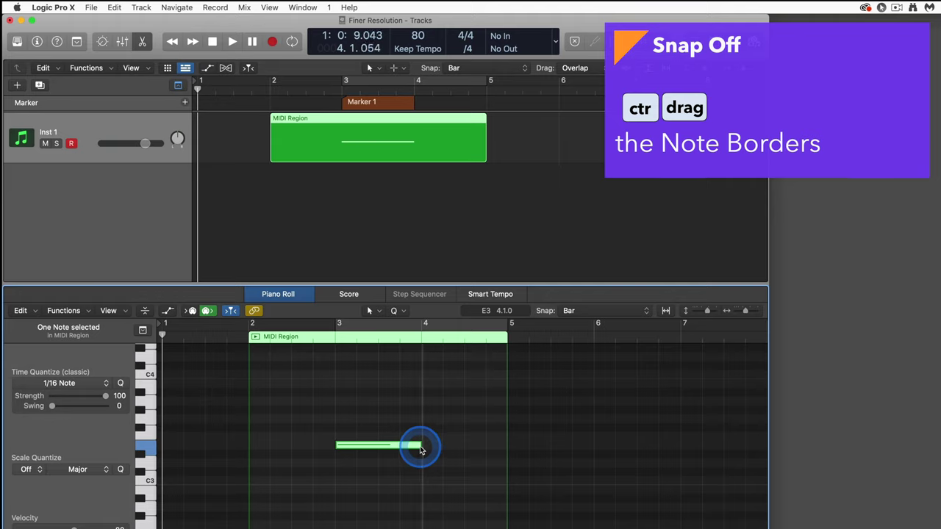
left_click_drag(421, 450, 450, 446)
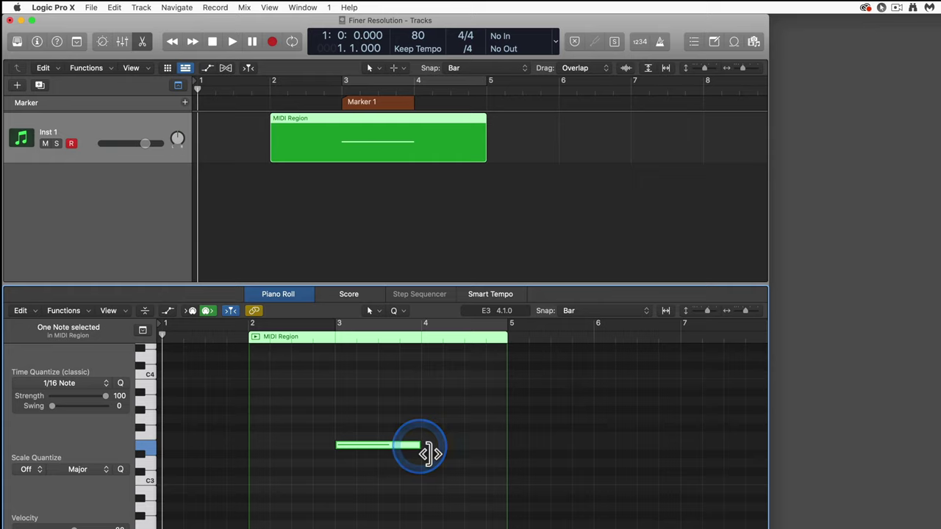
left_click_drag(461, 449, 429, 450)
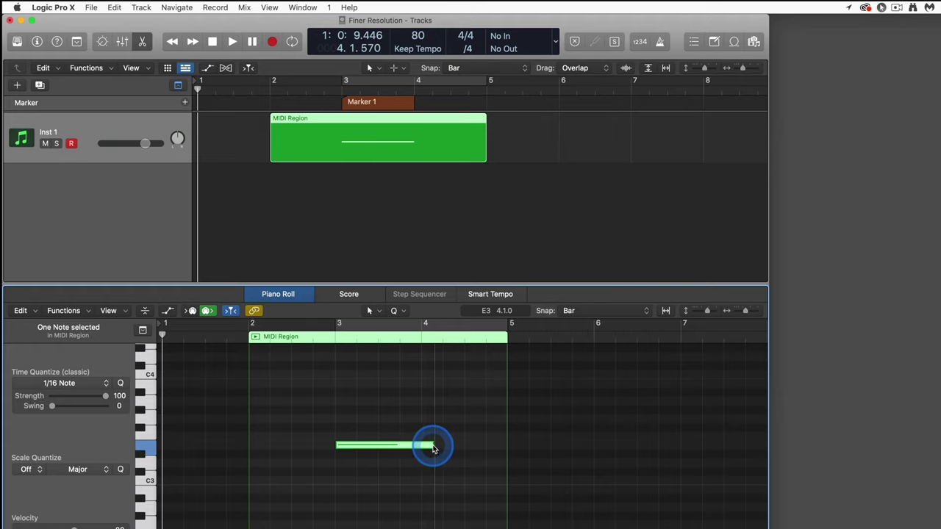
mouse_move(417, 448)
left_mouse_down()
mouse_move(621, 443)
mouse_move(412, 446)
left_mouse_up()
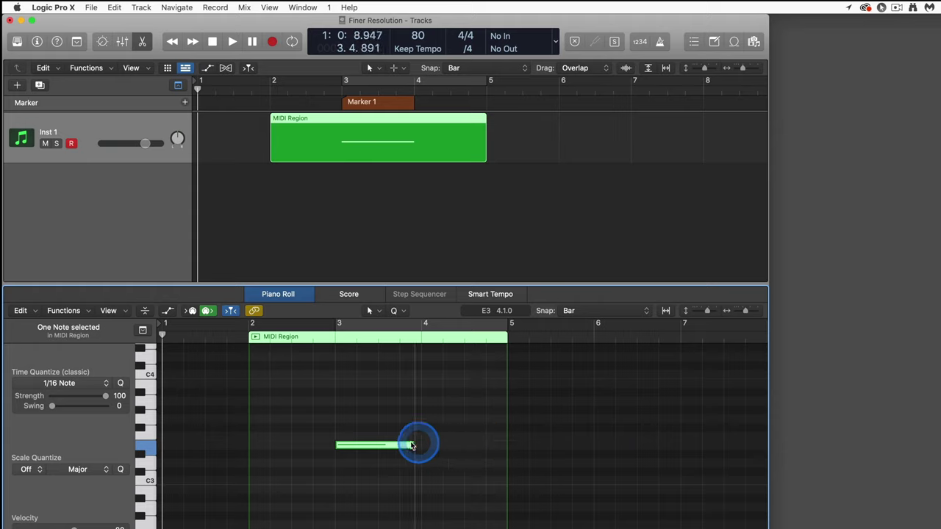
Step: Try resizing the E3 note's end with finer resolution, and restore the end to bar 4
left_click_drag(472, 445, 677, 448)
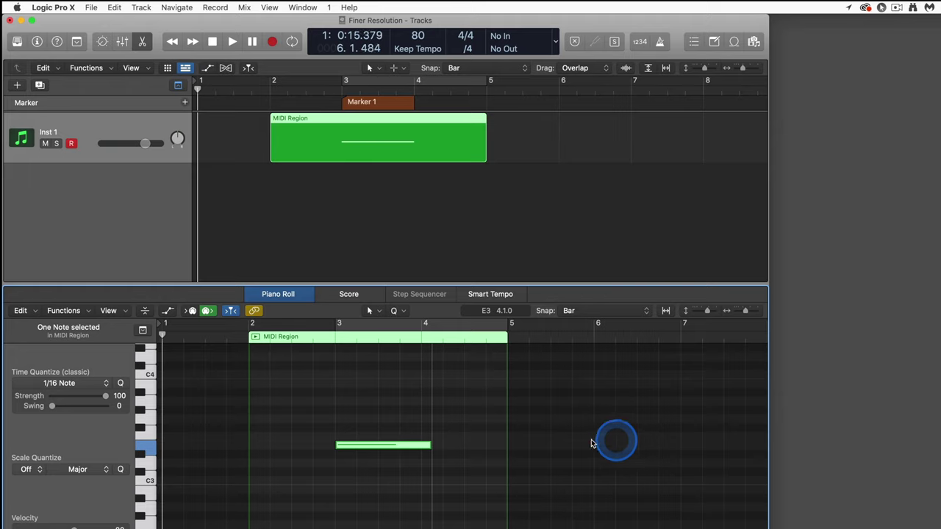
left_click_drag(590, 443, 409, 451)
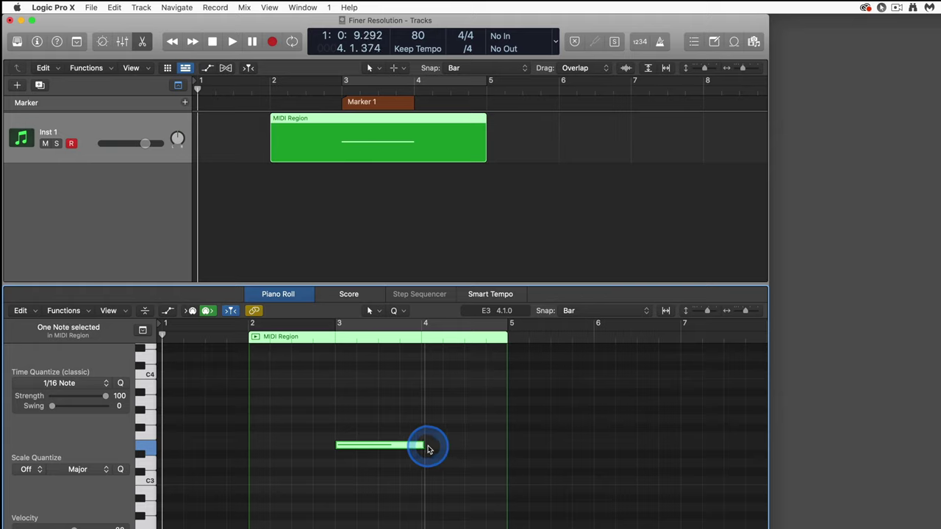
left_click_drag(405, 449, 443, 444)
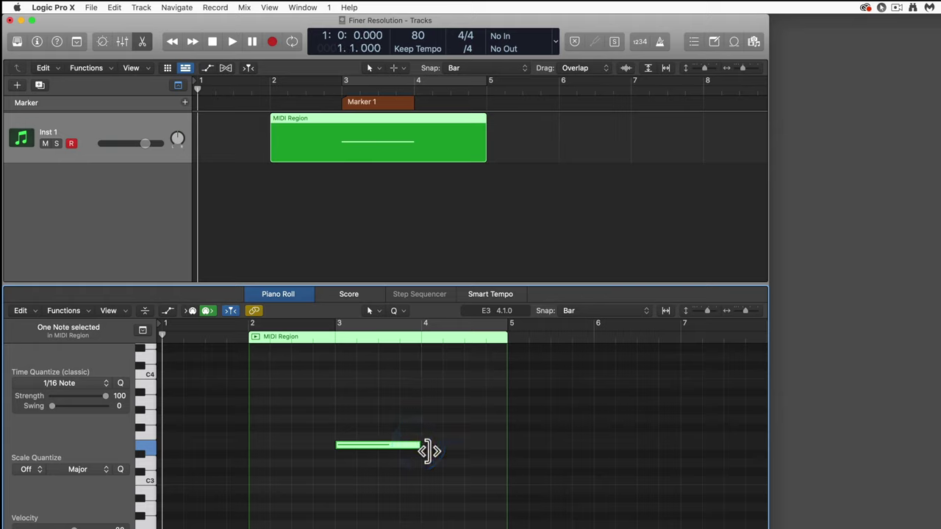
left_click_drag(428, 451, 591, 315)
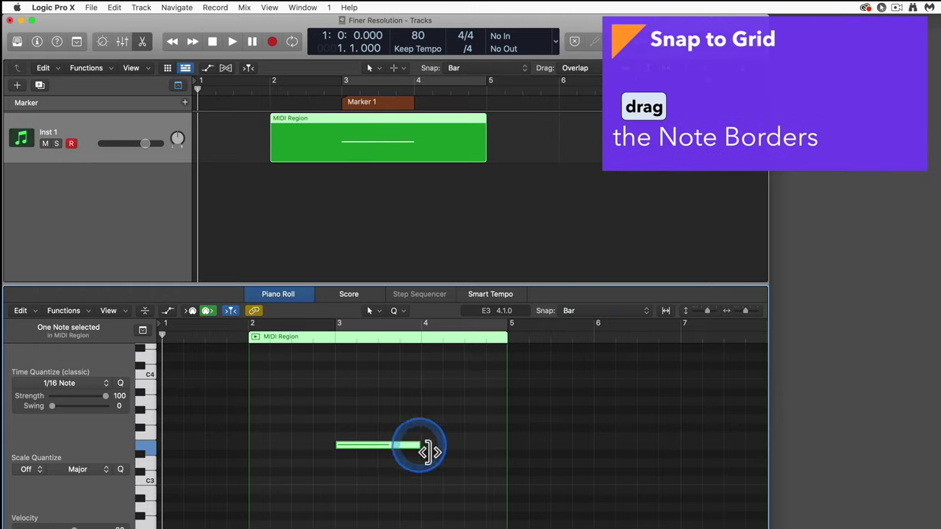
mouse_move(420, 448)
left_mouse_down()
mouse_move(500, 448)
mouse_move(399, 451)
mouse_move(489, 451)
mouse_move(411, 446)
mouse_move(478, 446)
mouse_move(424, 445)
left_mouse_up()
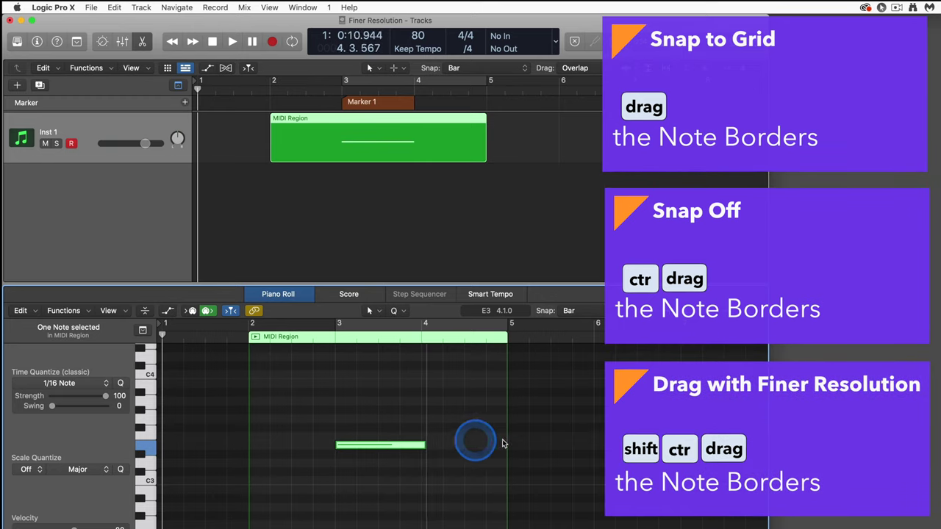
left_click_drag(503, 444, 424, 460)
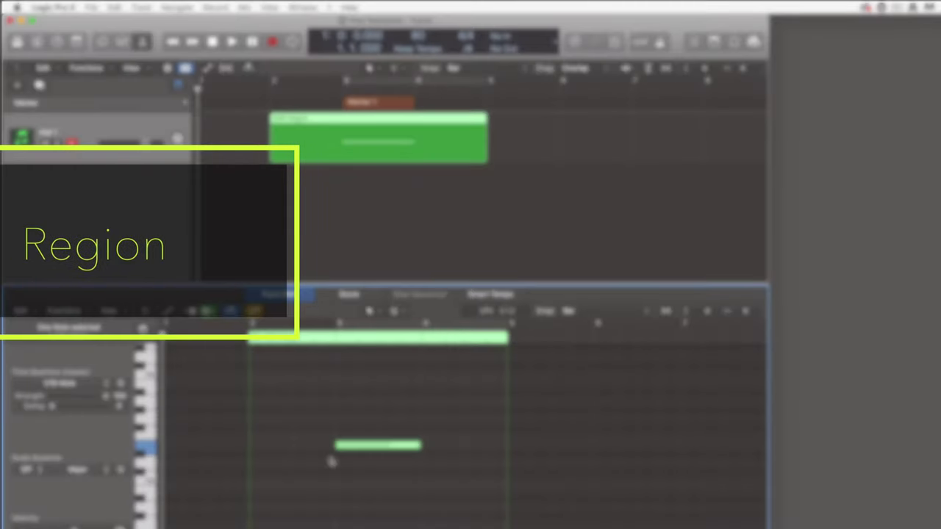
Step: Choose Bar as the Tracks window's snap value and test moving the MIDI Region's end border on the snap grid
left_click_drag(331, 461, 480, 151)
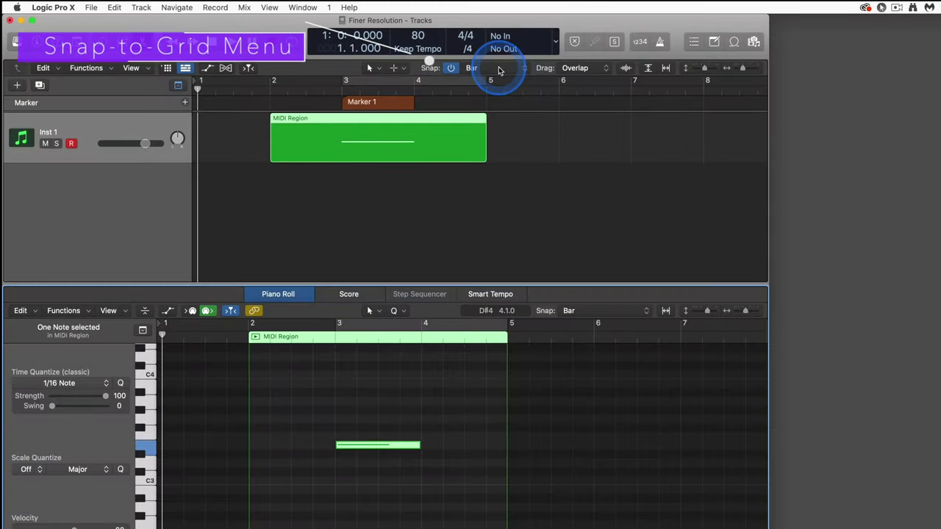
left_click(499, 70)
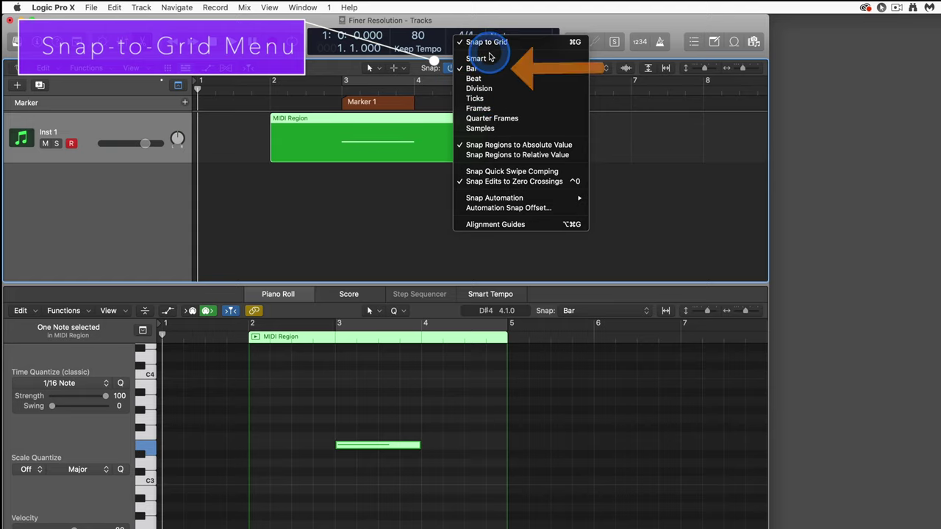
left_click(478, 72)
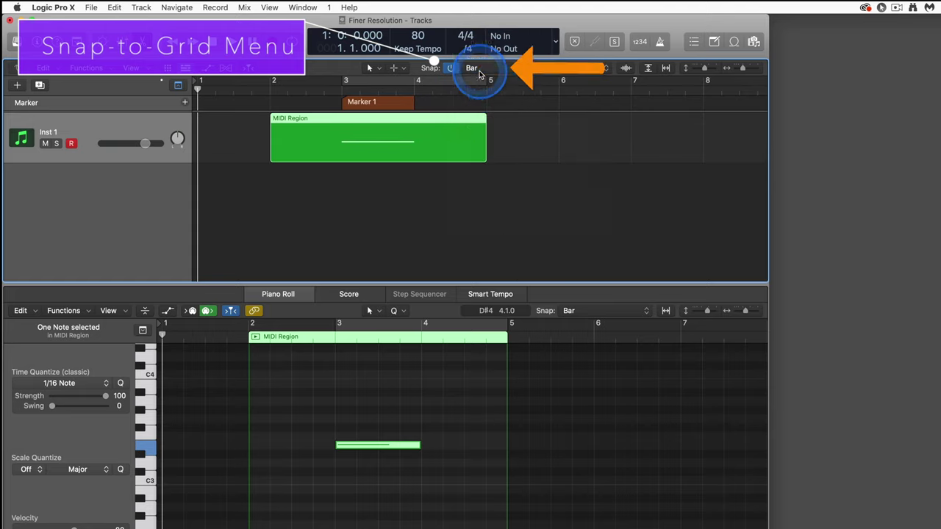
left_click_drag(363, 119, 382, 129)
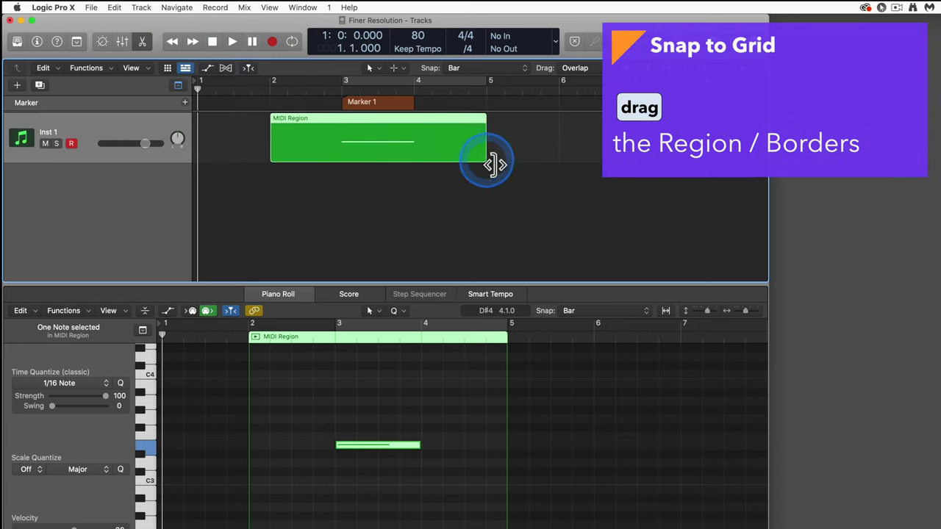
mouse_move(491, 161)
left_mouse_down()
mouse_move(571, 169)
mouse_move(498, 164)
left_mouse_up()
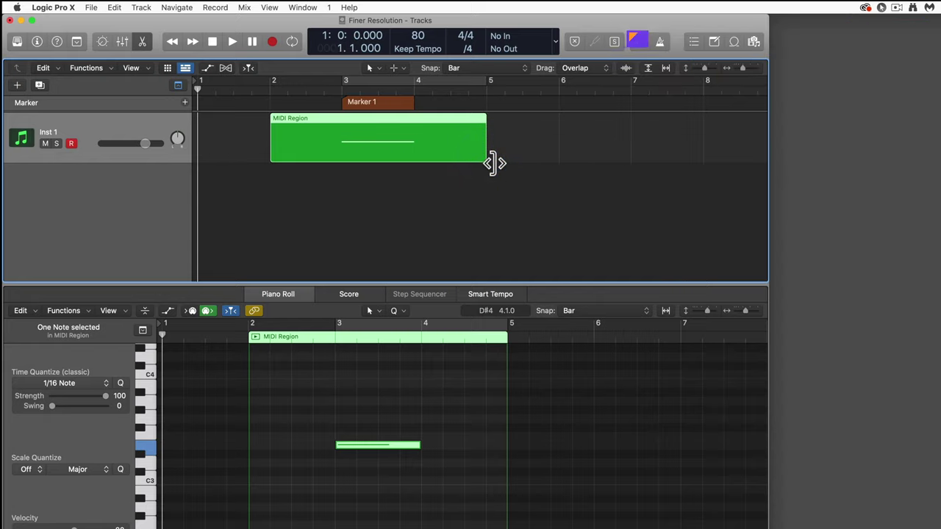
Step: Try resizing the MIDI Region's end in quarter-note steps and with finer resolution, and restore its end to bar 5
right_click(484, 159)
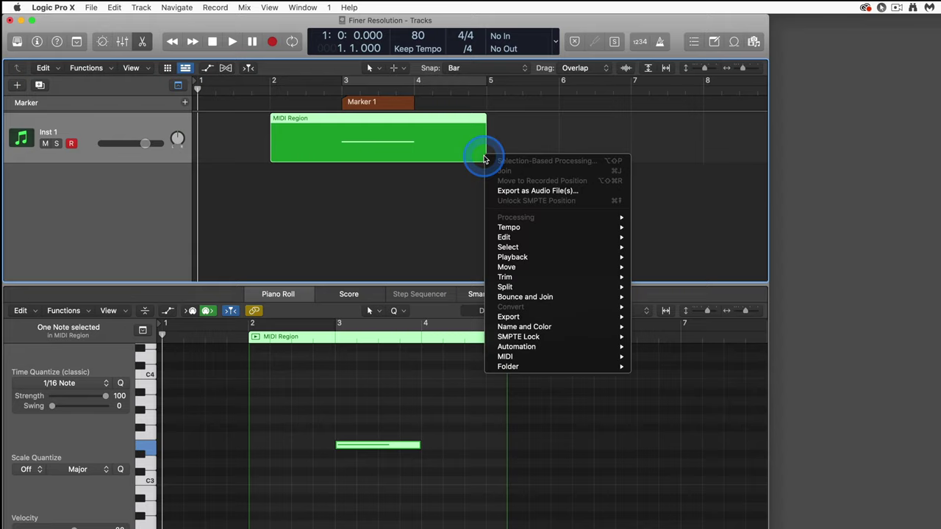
left_click(491, 160)
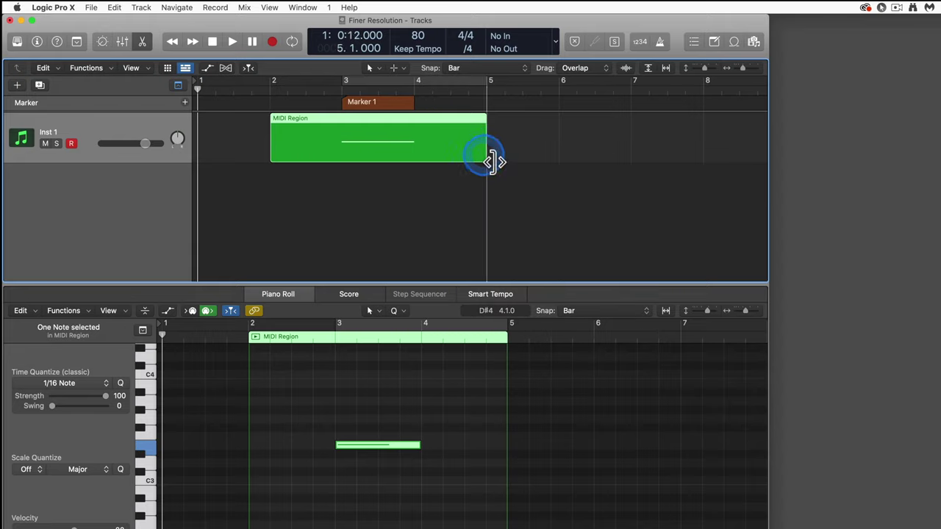
left_click_drag(545, 166, 500, 169)
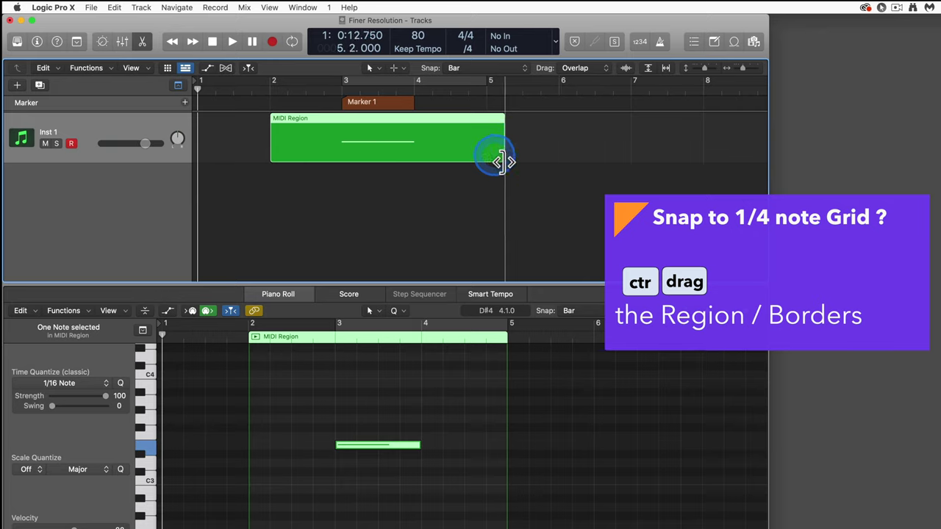
left_click_drag(533, 161, 421, 159)
left_click_drag(578, 159, 478, 161)
left_click_drag(318, 158, 487, 156)
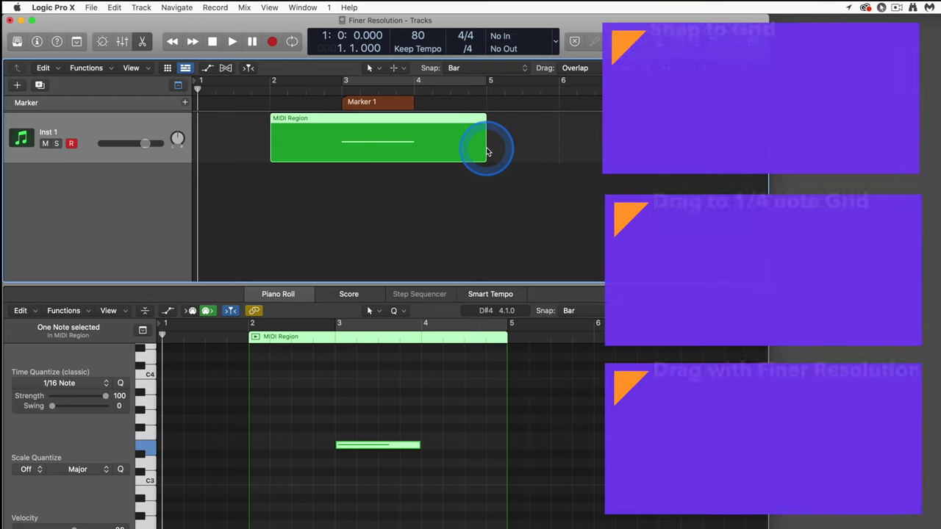
mouse_move(494, 155)
left_mouse_down()
mouse_move(565, 158)
mouse_move(485, 157)
mouse_move(578, 154)
mouse_move(357, 152)
mouse_move(551, 154)
mouse_move(452, 152)
mouse_move(507, 161)
left_mouse_up()
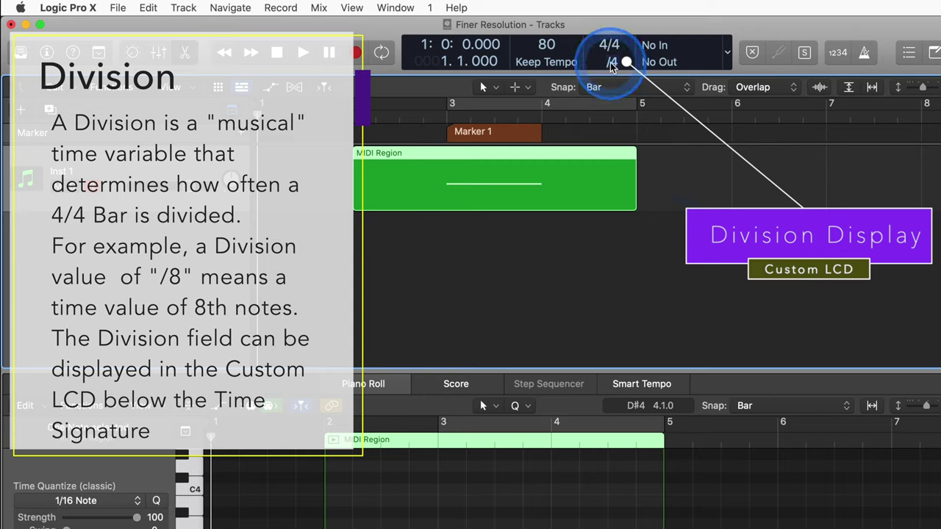
Step: Review the Division values in the custom LCD and keep /4
left_click(613, 62)
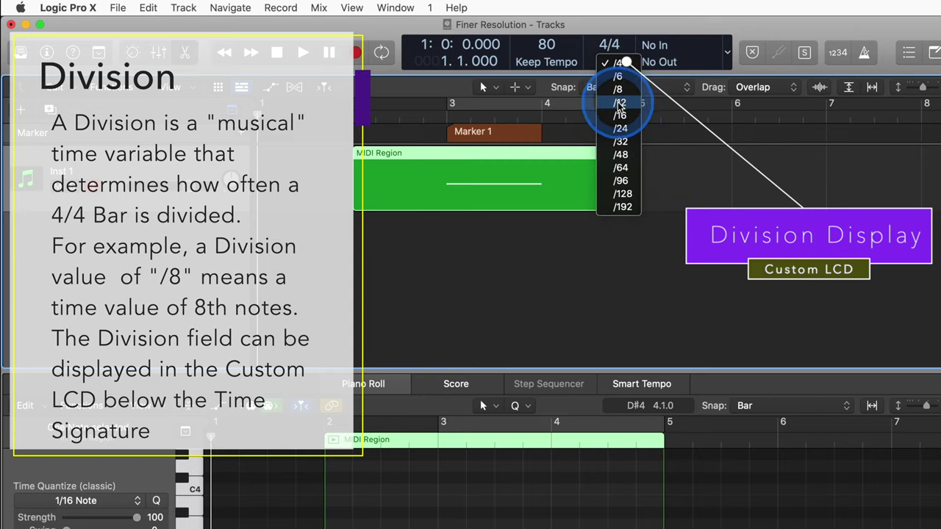
left_click(620, 63)
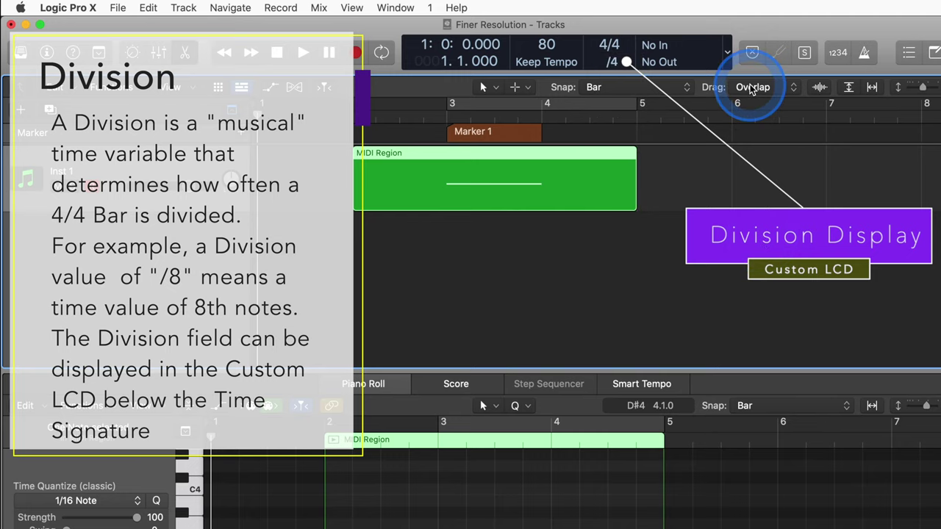
Step: Review the Tracks window's Snap options and the Division values in the custom LCD, keeping Bar and /4
left_click(636, 88)
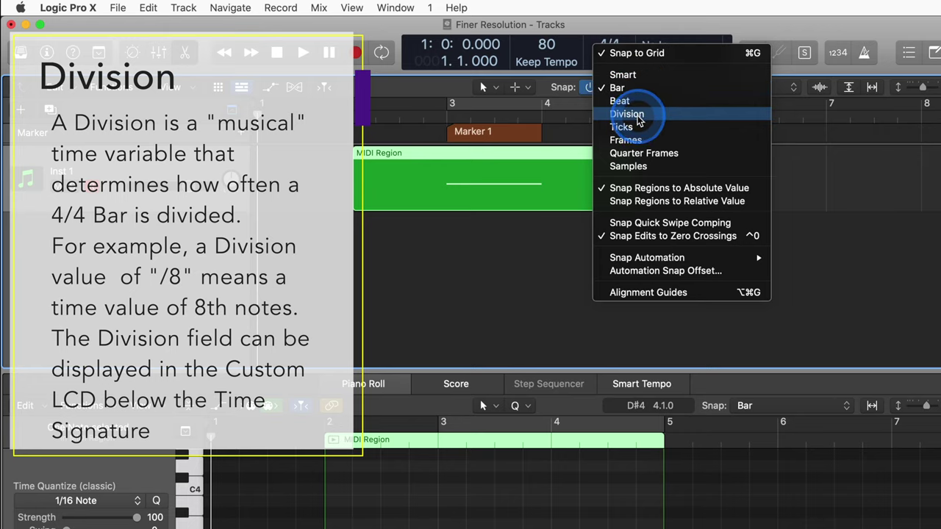
left_click(831, 222)
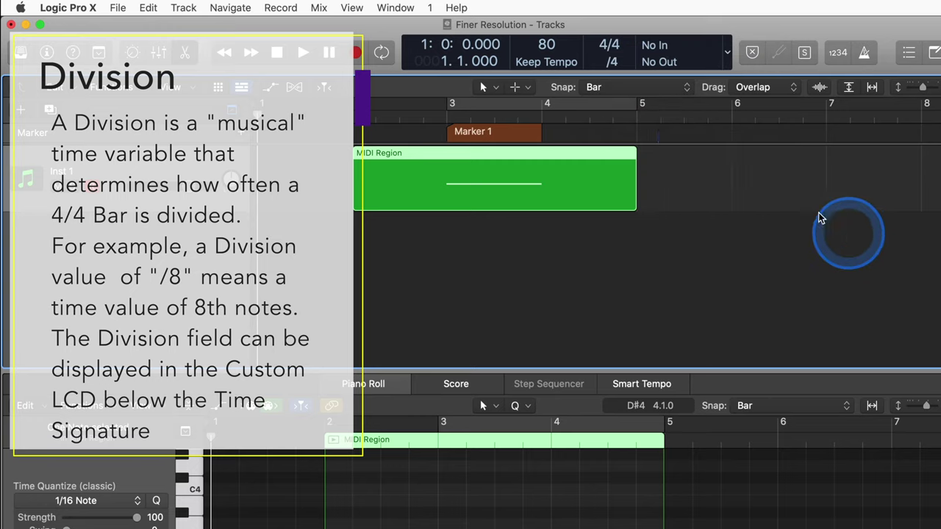
left_click(616, 64)
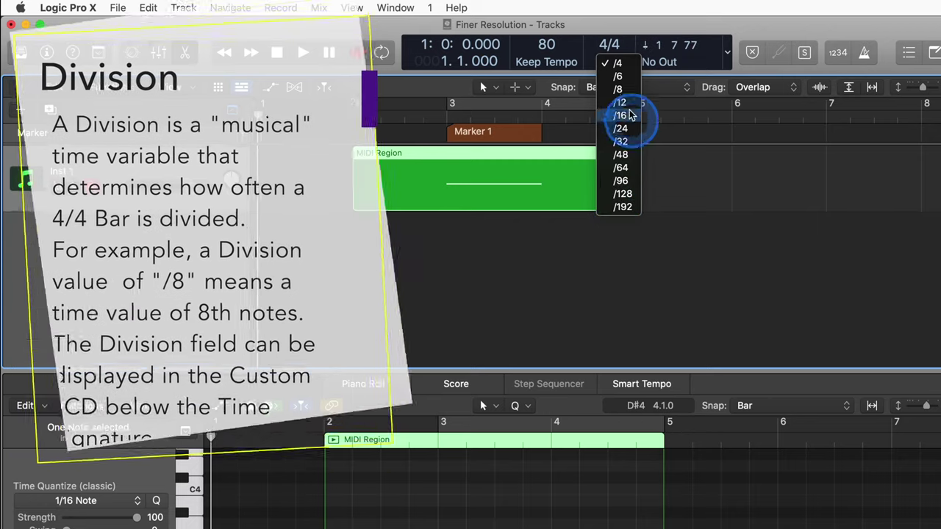
left_click(618, 64)
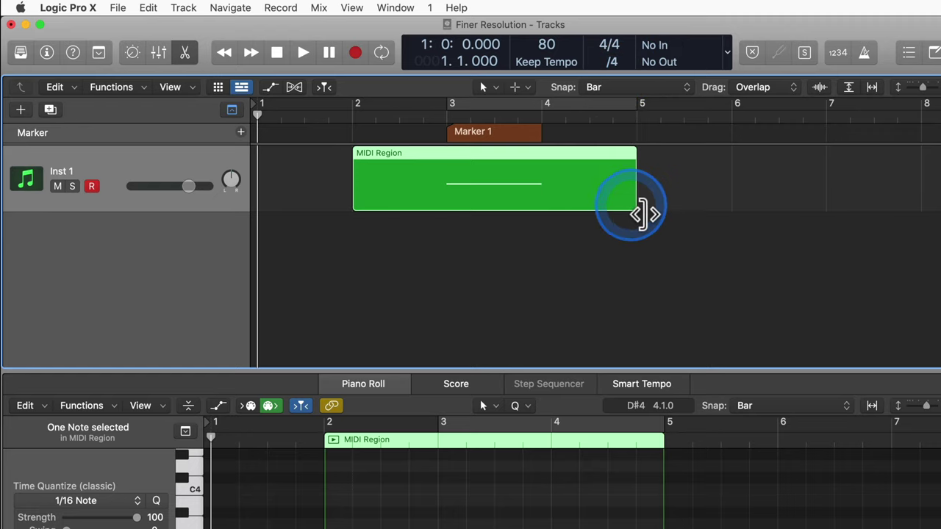
Step: Set the Division value to /8 and test resizing the MIDI Region's end on the division grid
mouse_move(640, 213)
left_mouse_down()
mouse_move(730, 216)
mouse_move(639, 211)
left_mouse_up()
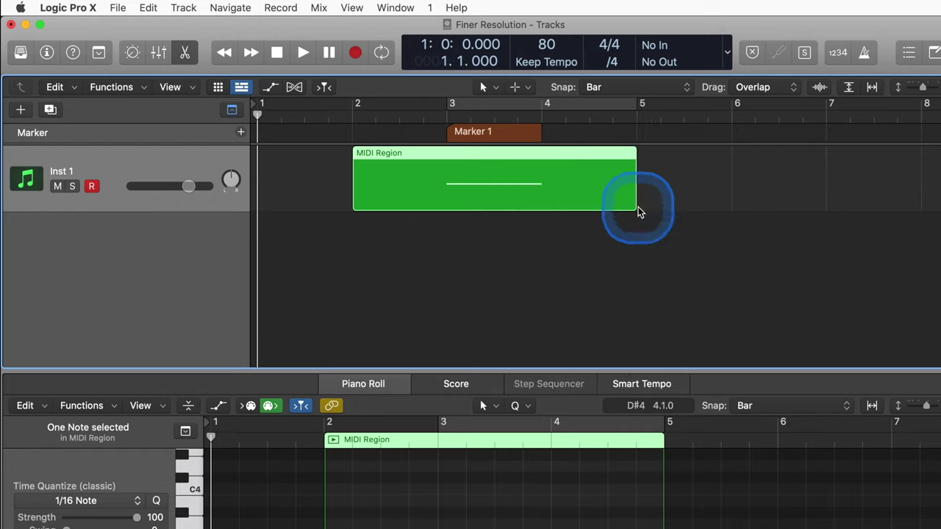
mouse_move(615, 65)
left_mouse_down()
mouse_move(609, 84)
mouse_move(630, 97)
mouse_move(617, 92)
left_mouse_up()
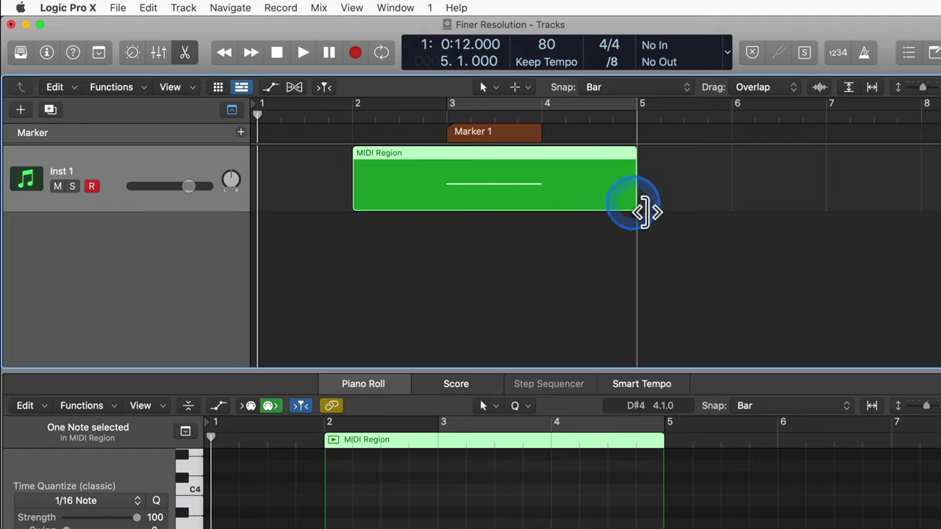
mouse_move(647, 212)
left_mouse_down()
mouse_move(727, 215)
mouse_move(637, 209)
left_mouse_up()
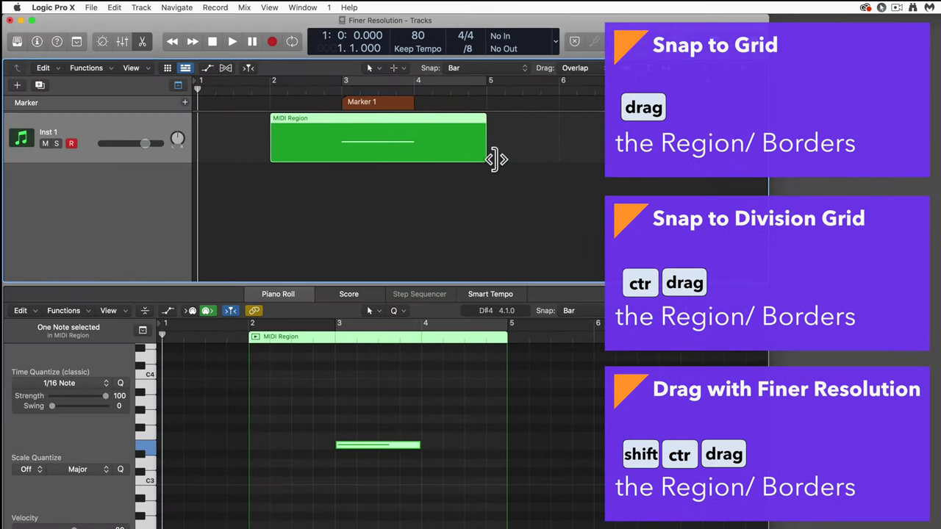
left_click(420, 446)
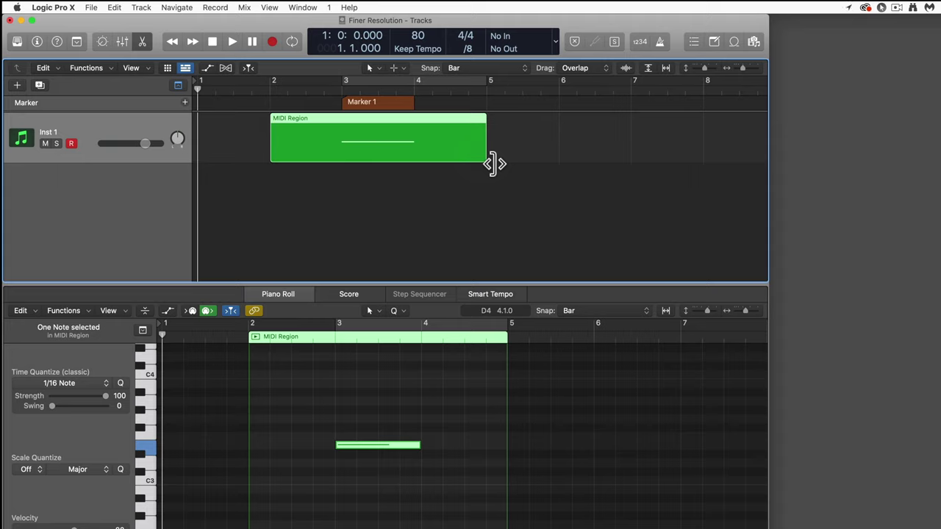
Step: Bring up and dismiss the contextual menu at the MIDI Region's end border, and test trimming the end while keeping it at bar 5
left_click(485, 159, "ctrl")
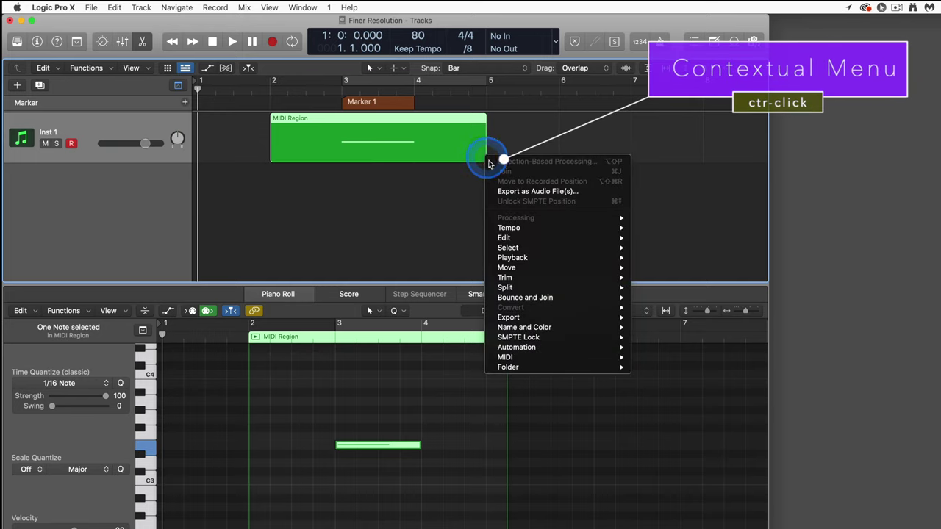
left_click(453, 180)
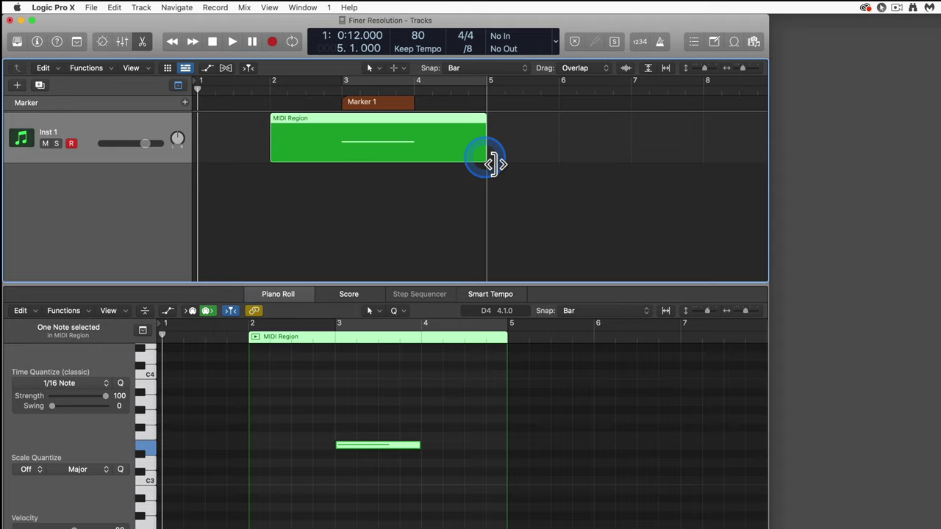
left_click_drag(494, 163, 444, 161)
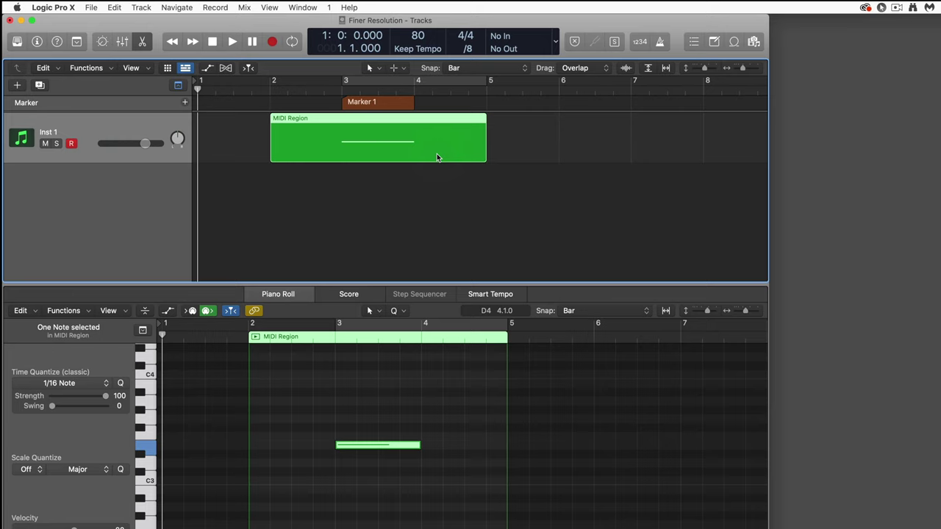
Step: Extend the MIDI Region's end past bar 5 on the division grid and to bar 6, and restore it to bar 5
left_click_drag(488, 158, 514, 160)
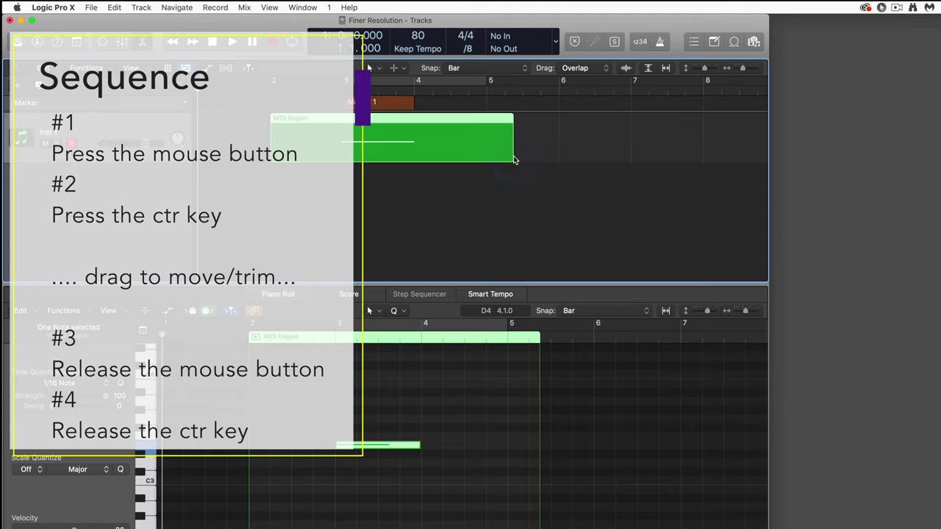
mouse_move(514, 159)
left_mouse_down()
mouse_move(505, 158)
mouse_move(543, 160)
left_mouse_up()
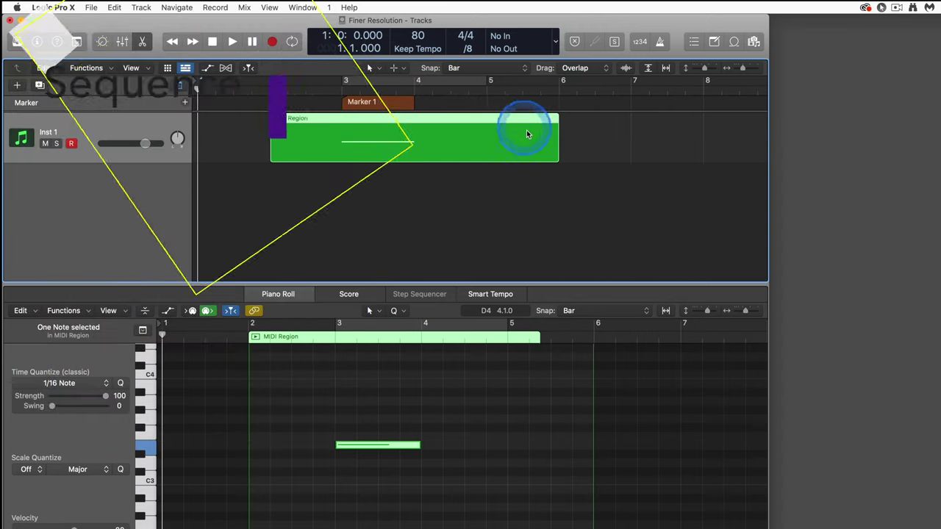
left_click_drag(565, 163, 498, 160)
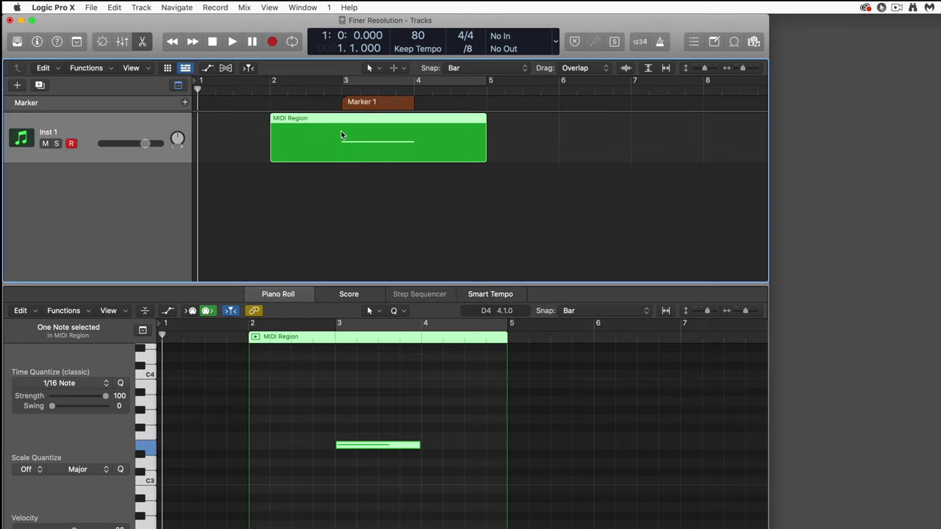
Step: Assign the Marquee Tool as the left-click tool and make a marquee selection on the MIDI Region from bar 3 to bar 4
left_click(377, 69)
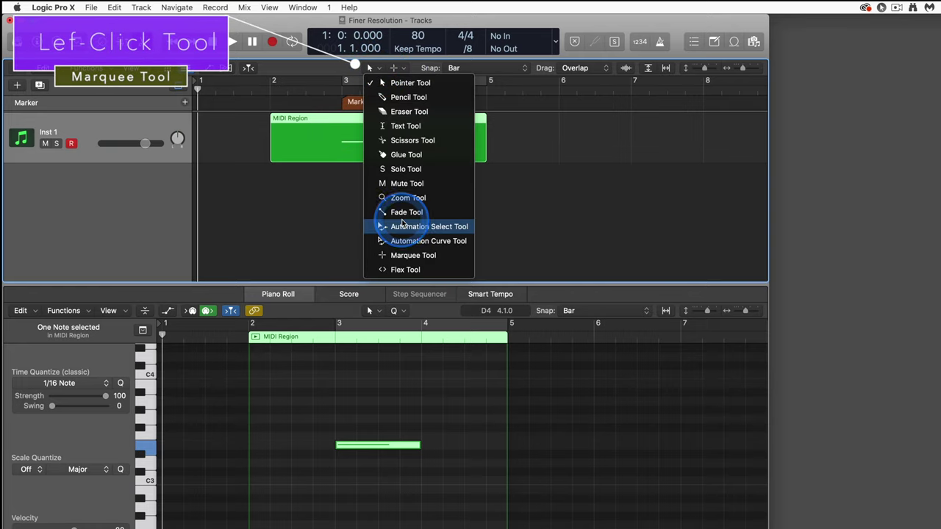
left_click(414, 255)
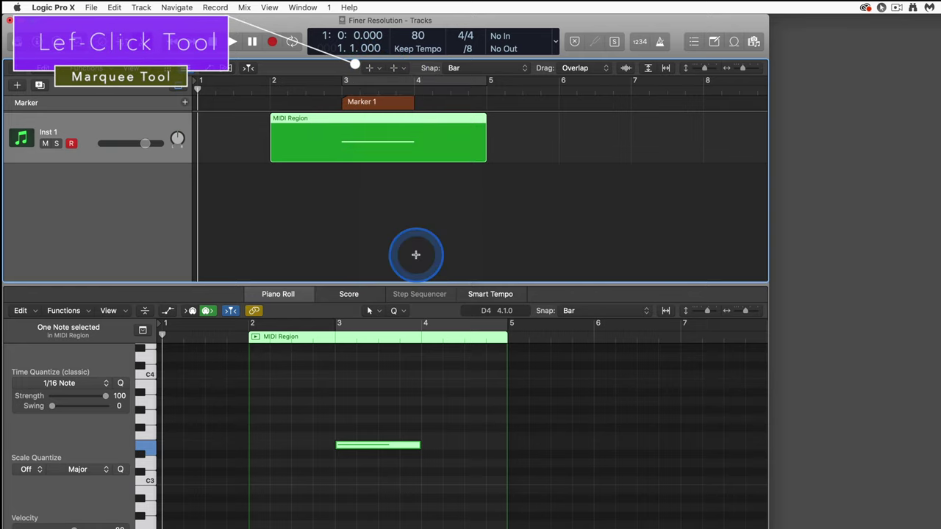
left_click(343, 130)
left_click_drag(347, 130, 403, 138)
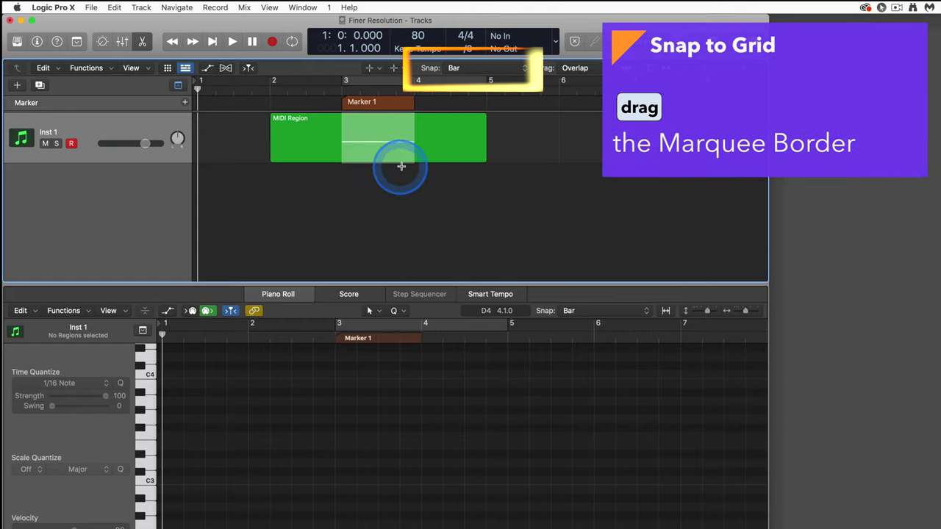
Step: Resize the marquee selection's end on the bar grid, on the division grid and with snap off, leaving it just before bar 4
left_click_drag(413, 140, 352, 143)
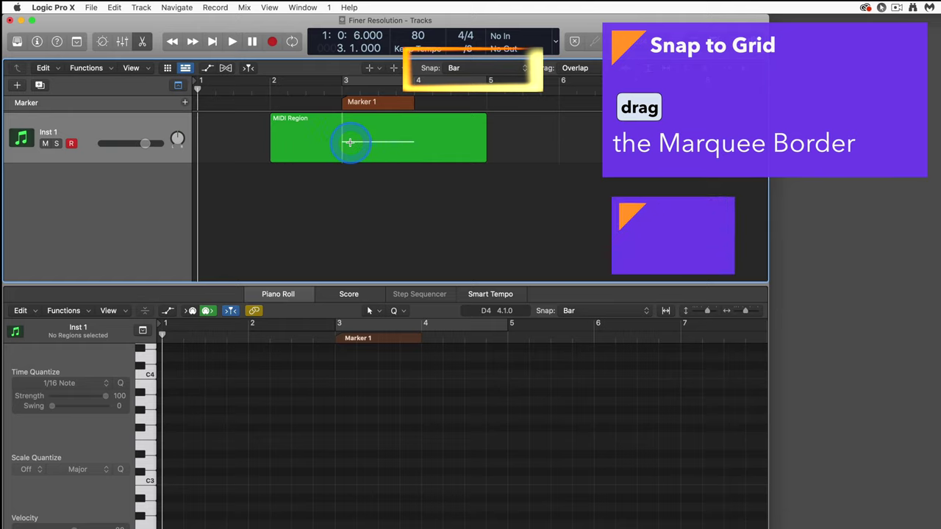
left_click_drag(365, 142, 380, 143)
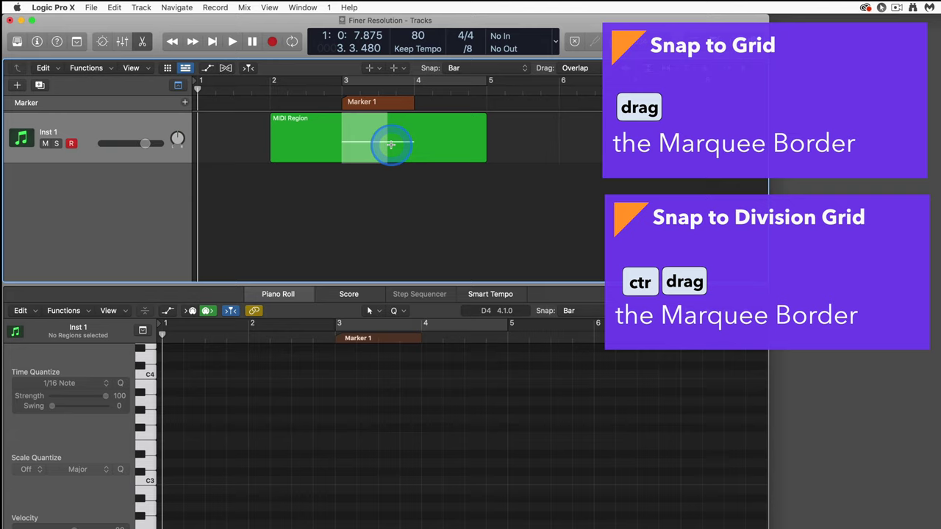
mouse_move(391, 145)
left_mouse_down()
mouse_move(476, 149)
mouse_move(346, 140)
mouse_move(465, 141)
mouse_move(361, 141)
mouse_move(420, 141)
mouse_move(374, 140)
mouse_move(412, 139)
mouse_move(390, 139)
left_mouse_up()
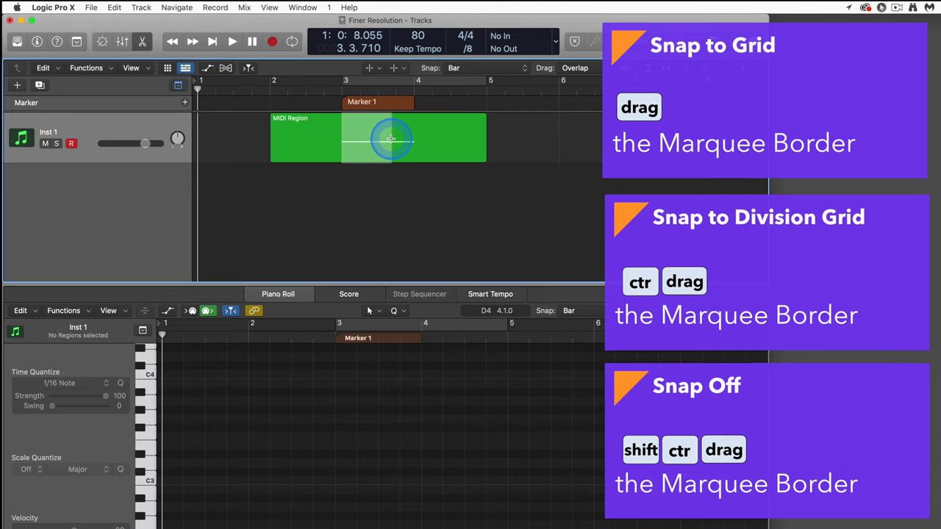
mouse_move(391, 139)
left_mouse_down()
mouse_move(377, 140)
mouse_move(401, 140)
left_mouse_up()
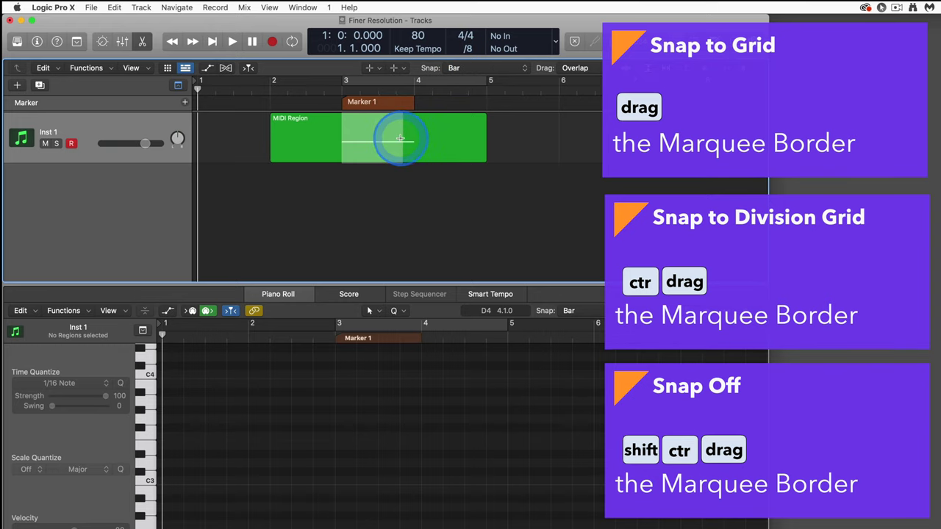
left_click_drag(399, 138, 400, 139)
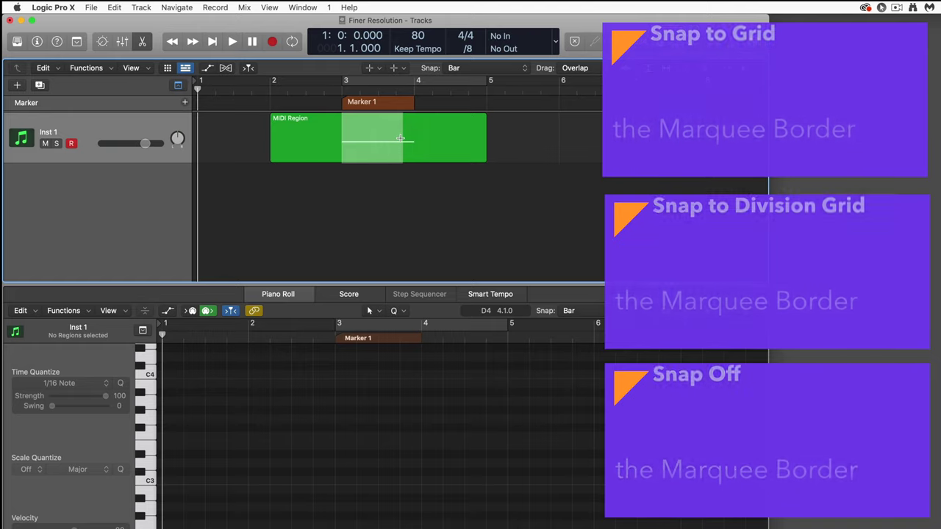
left_click_drag(400, 138, 400, 138)
Step: Turn on the Cycle Range from bar 3 to bar 5 and test moving the entire range with grid, division and no snap
left_click(429, 84)
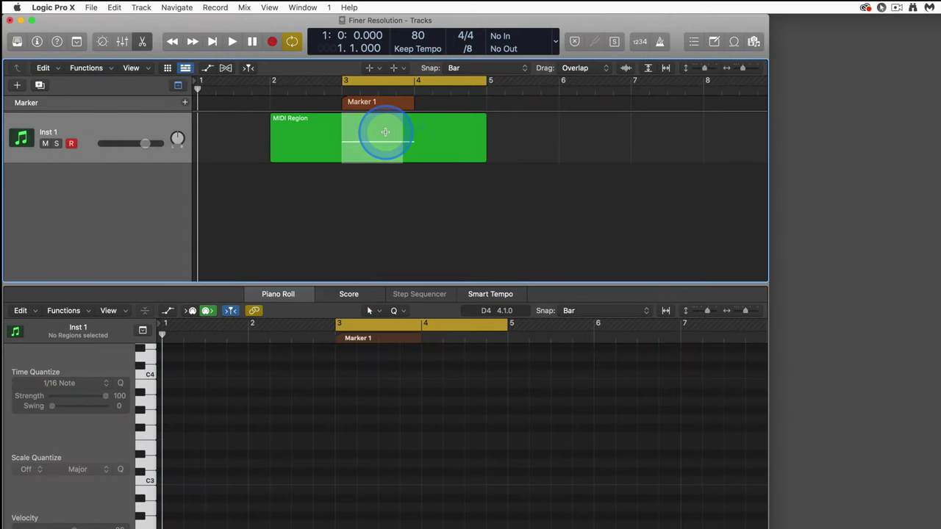
left_click_drag(417, 84, 442, 80)
left_click(373, 131)
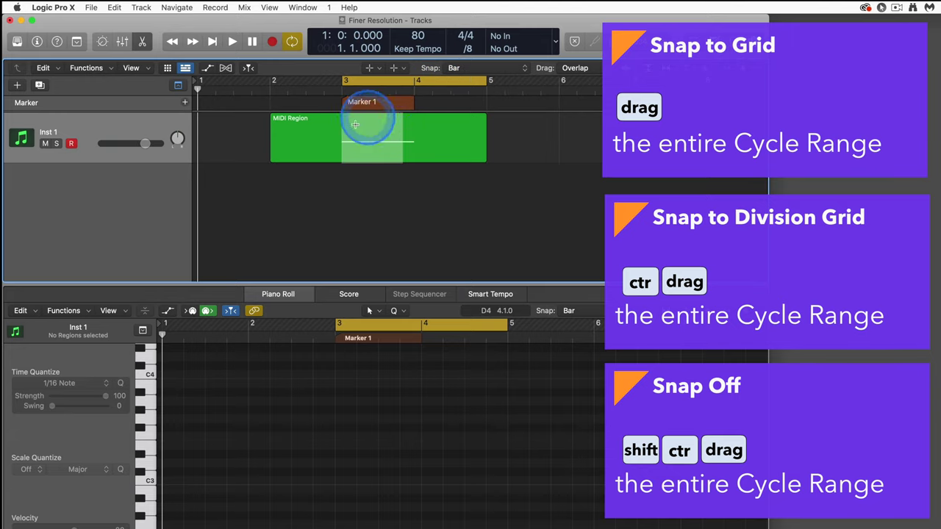
left_click(397, 130)
left_click(386, 153)
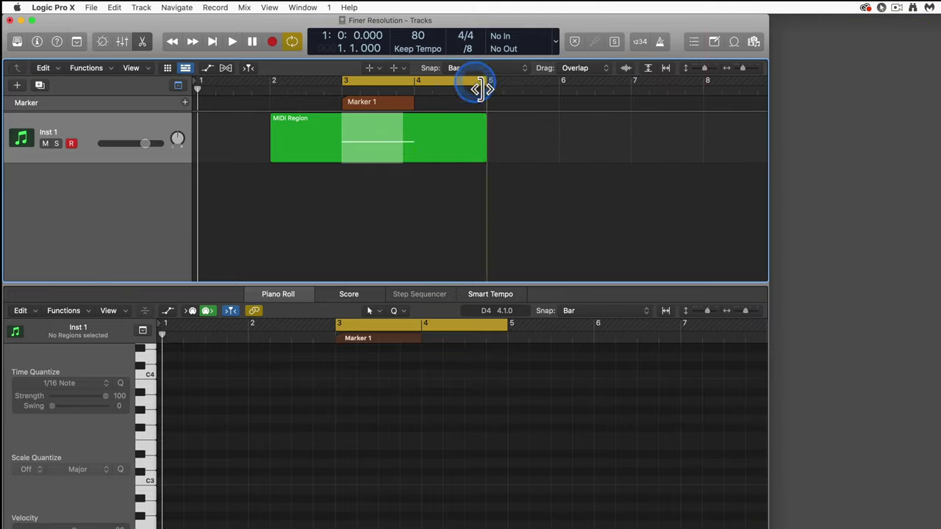
Step: Extend the Cycle Range's end border with snap off to a position between bars 5 and 6
left_click_drag(462, 90, 516, 91)
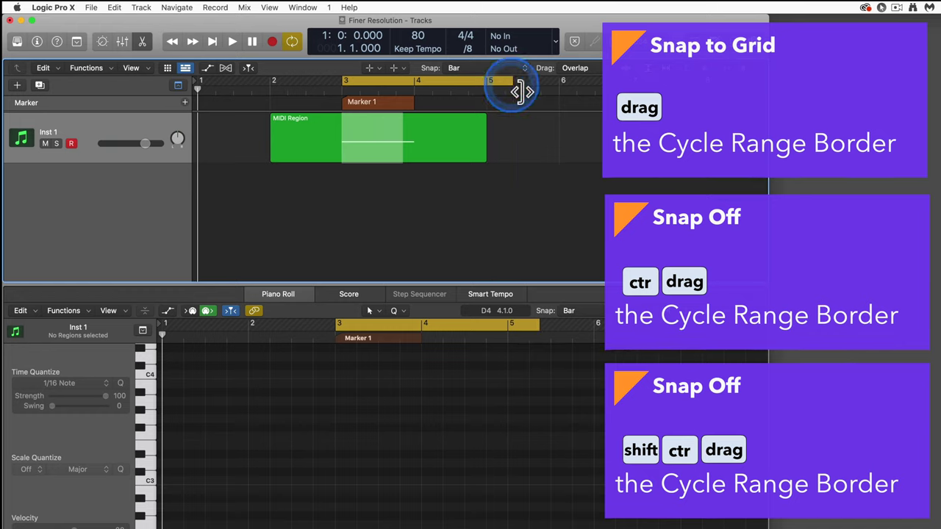
left_click(424, 79)
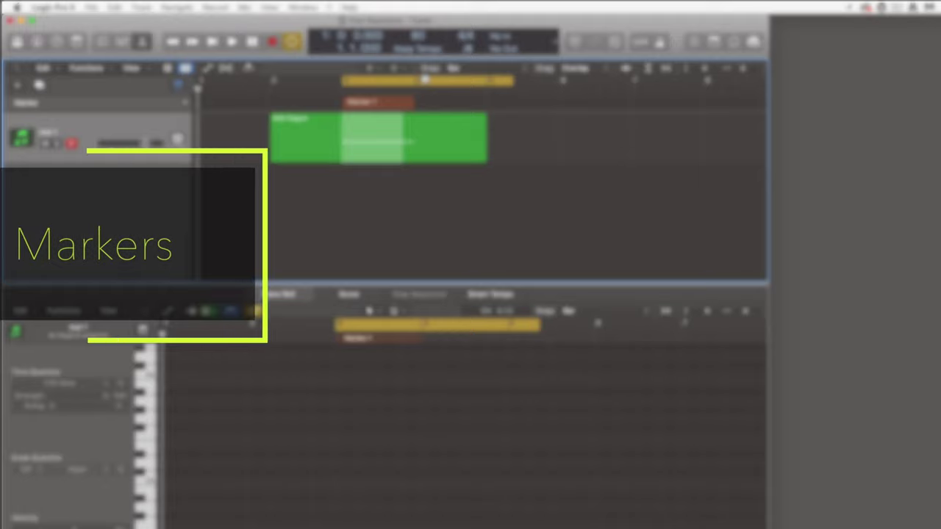
Step: Move Marker 1 slightly past bar 3 and test resizing its end border, leaving the end at bar 4
left_click(379, 103)
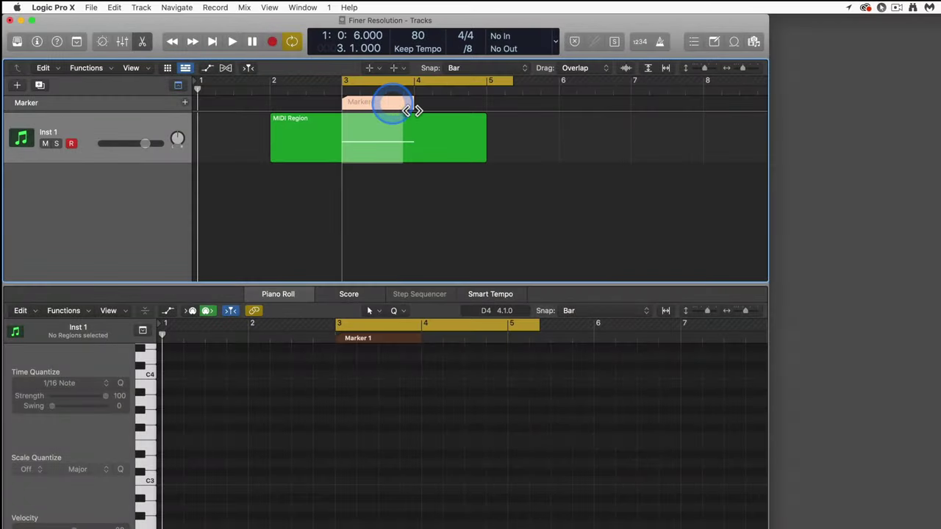
mouse_move(413, 110)
left_mouse_down()
mouse_move(478, 105)
mouse_move(390, 109)
mouse_move(547, 110)
mouse_move(386, 107)
mouse_move(592, 106)
mouse_move(396, 113)
left_mouse_up()
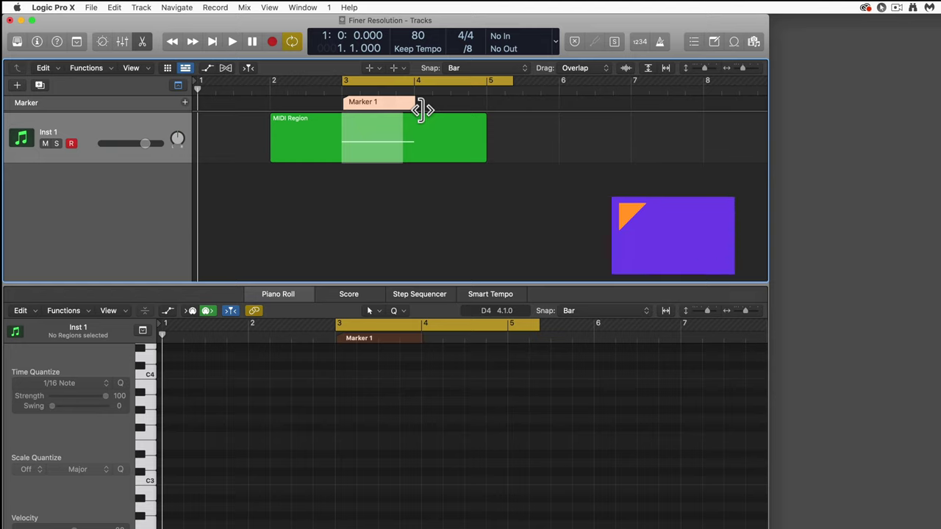
mouse_move(421, 108)
left_mouse_down()
mouse_move(494, 111)
mouse_move(414, 109)
left_mouse_up()
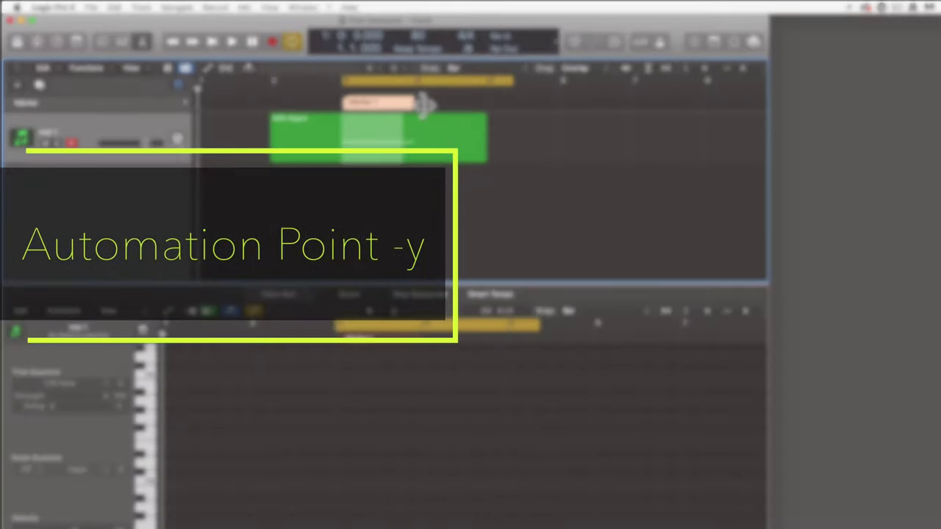
Step: Show the track's Volume automation and move the automation point between bars 3 and 4 freely to about -4.6 dB
key("a")
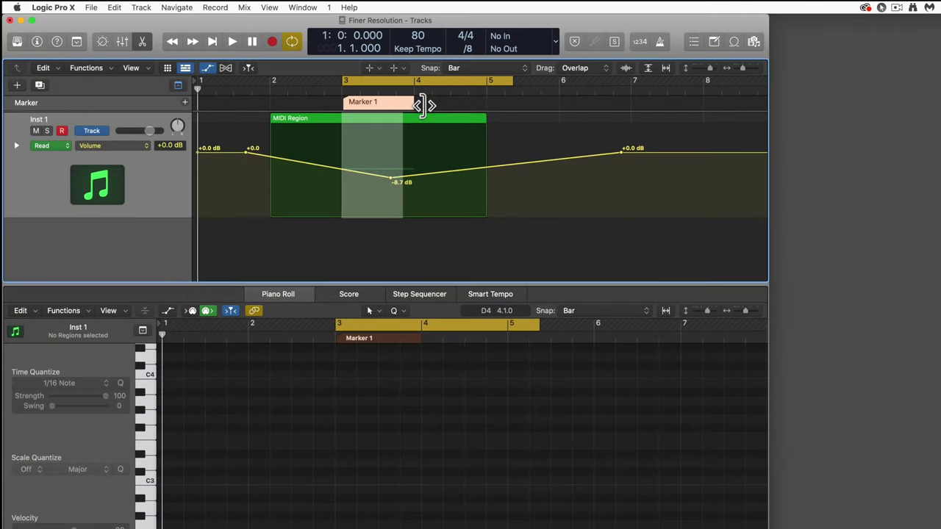
left_click(397, 160)
mouse_move(391, 179)
left_mouse_down()
mouse_move(390, 152)
mouse_move(390, 195)
mouse_move(390, 146)
mouse_move(379, 149)
mouse_move(379, 181)
left_mouse_up()
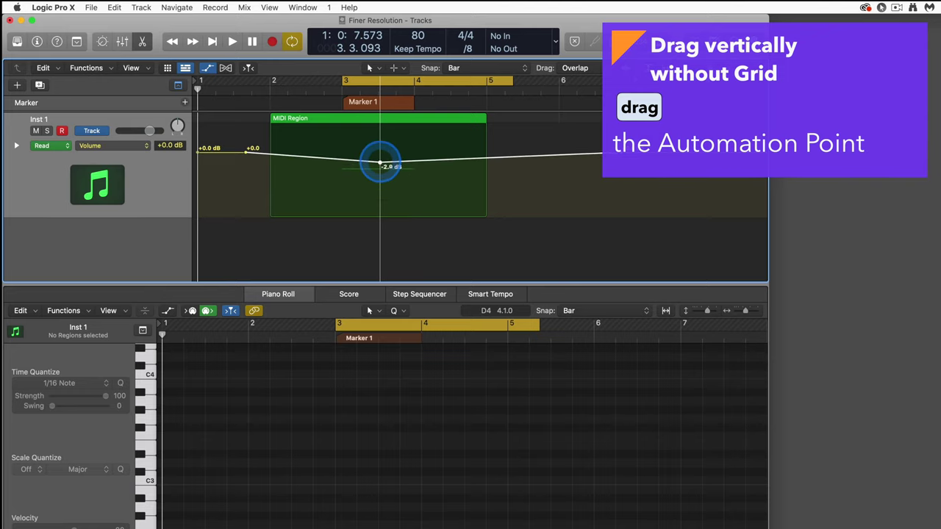
mouse_move(379, 177)
left_mouse_down()
mouse_move(380, 184)
mouse_move(383, 159)
mouse_move(382, 167)
left_mouse_up()
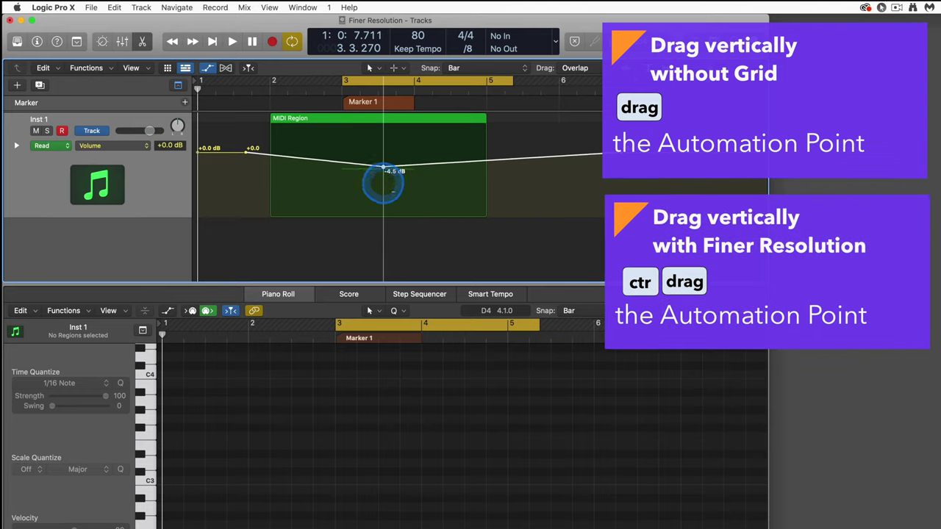
Step: Adjust the same Volume automation point vertically with finer resolution to about -2.9 dB
mouse_move(384, 138)
left_mouse_down("ctrl")
mouse_move(382, 66)
mouse_move(383, 127)
left_mouse_up("ctrl")
left_click_drag(385, 210, 394, 161, "ctrl")
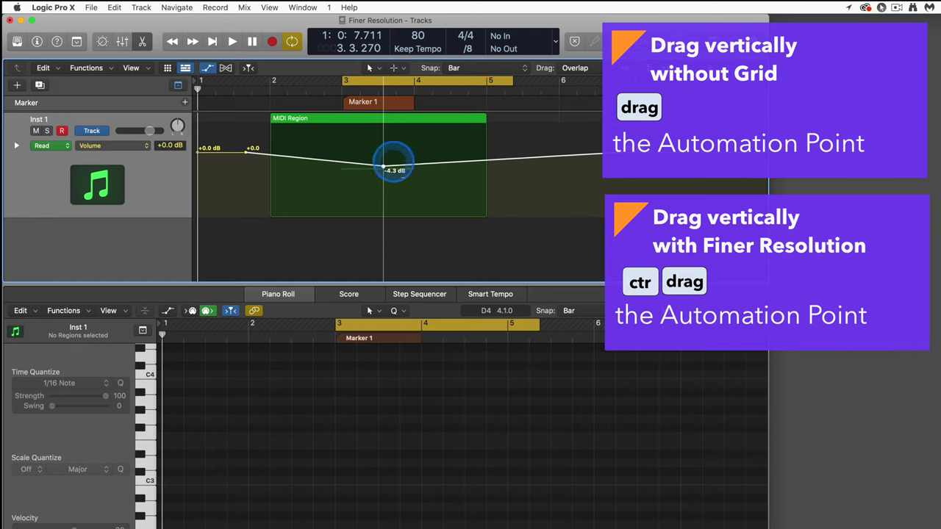
left_click_drag(381, 243, 384, 216, "ctrl")
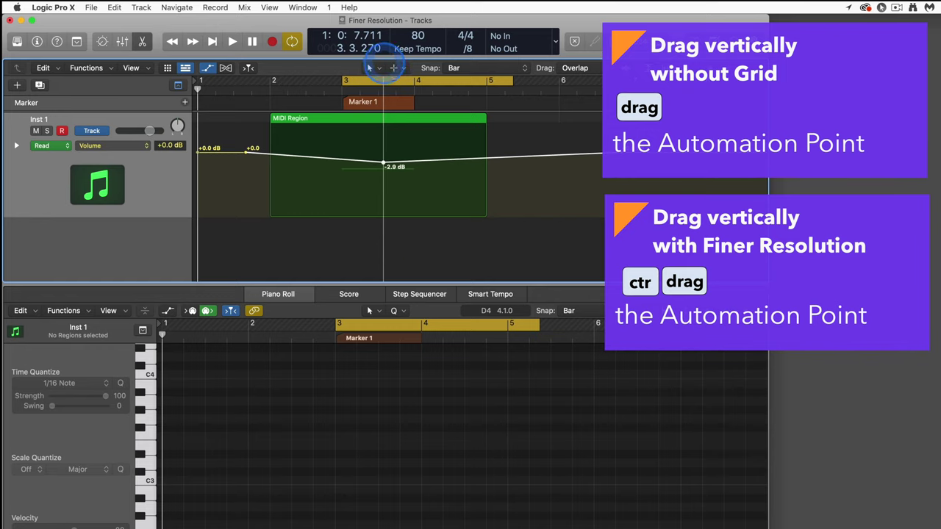
Step: Lower the Volume automation point between bars 3 and 4 to about -4.2 dB, and adjust it with finer resolution to about -3.6 dB
mouse_move(383, 162)
left_mouse_down()
mouse_move(378, 216)
mouse_move(378, 91)
mouse_move(383, 169)
left_mouse_up()
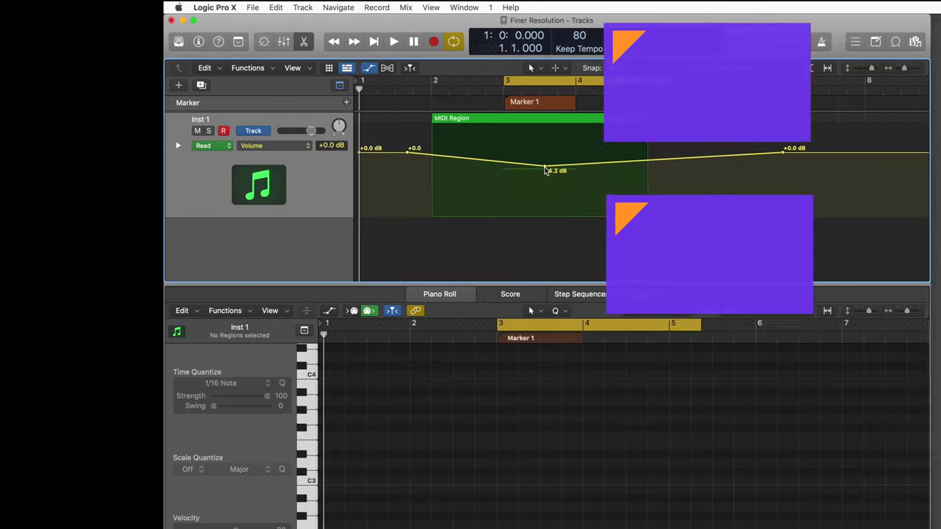
left_click(388, 169)
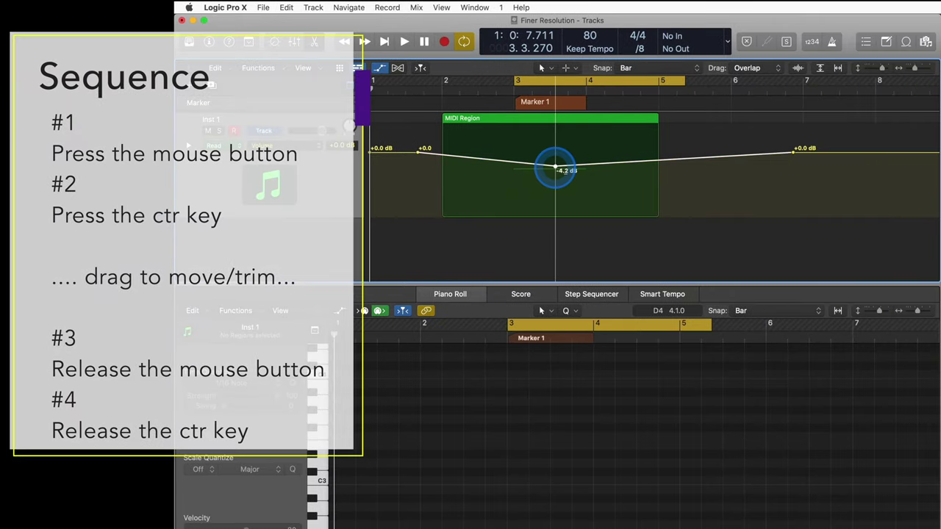
left_click_drag(555, 168, 557, 126)
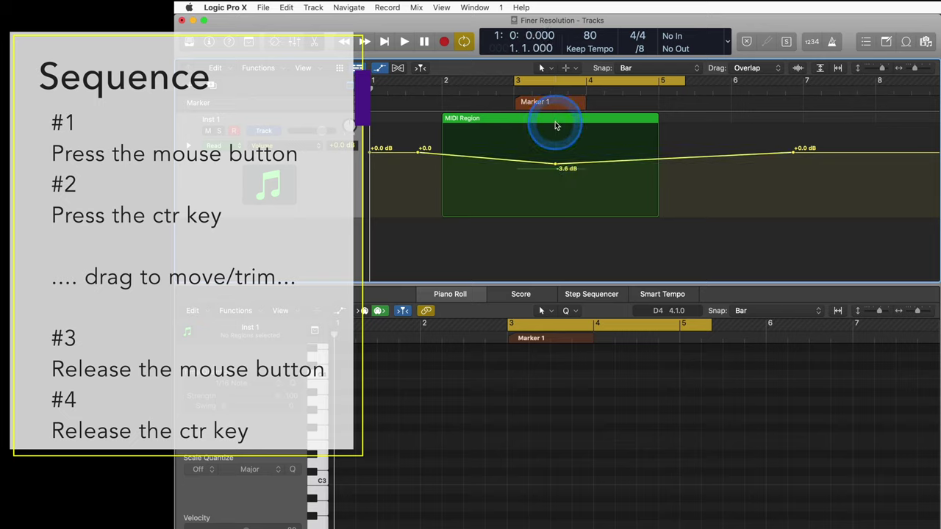
left_click(557, 168)
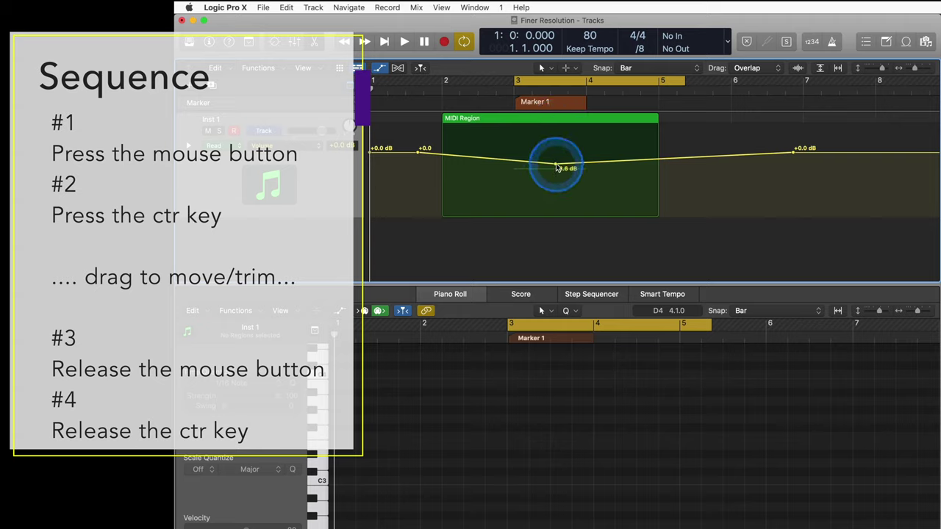
left_click(556, 167)
right_click(556, 168)
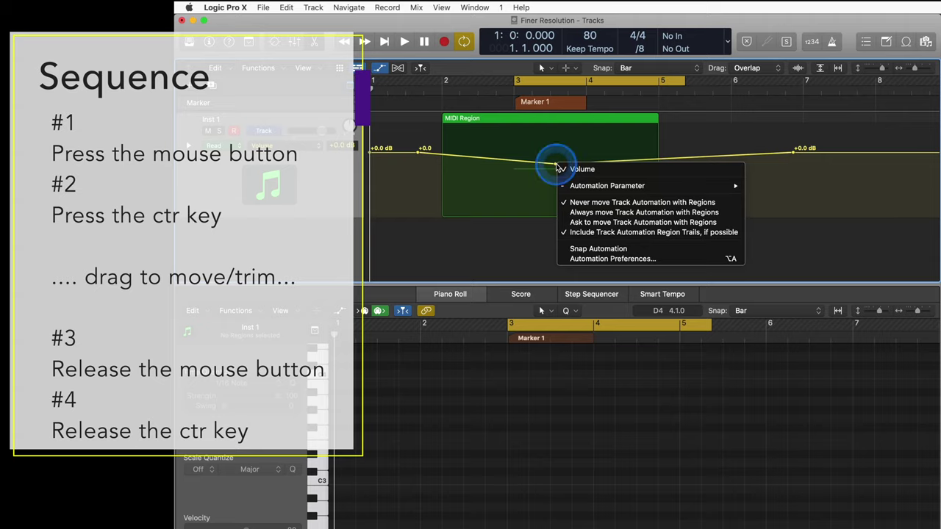
left_click(556, 167)
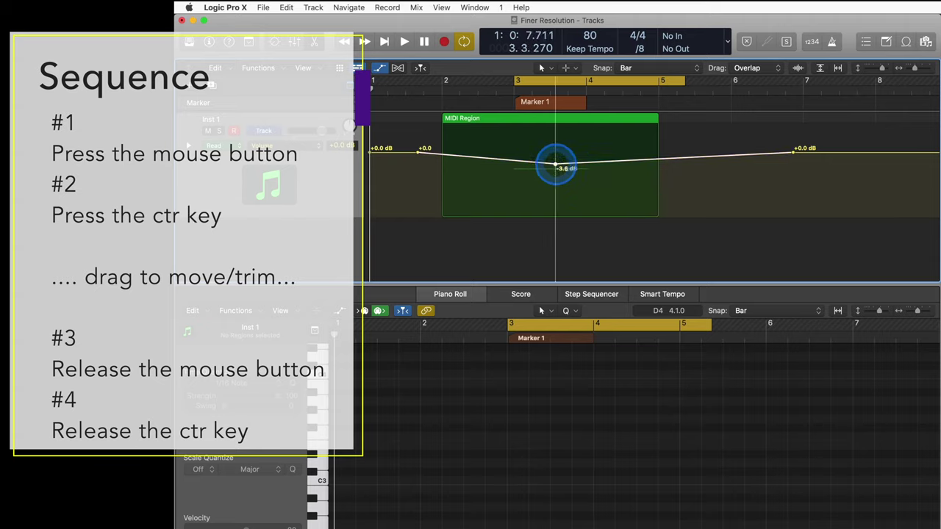
Step: Move the Volume automation point in both directions, leaving it shortly after bar 3 at about -9.5 dB
mouse_move(556, 168)
left_mouse_down()
mouse_move(552, 199)
mouse_move(551, 76)
mouse_move(541, 225)
mouse_move(546, 166)
mouse_move(546, 183)
left_mouse_up()
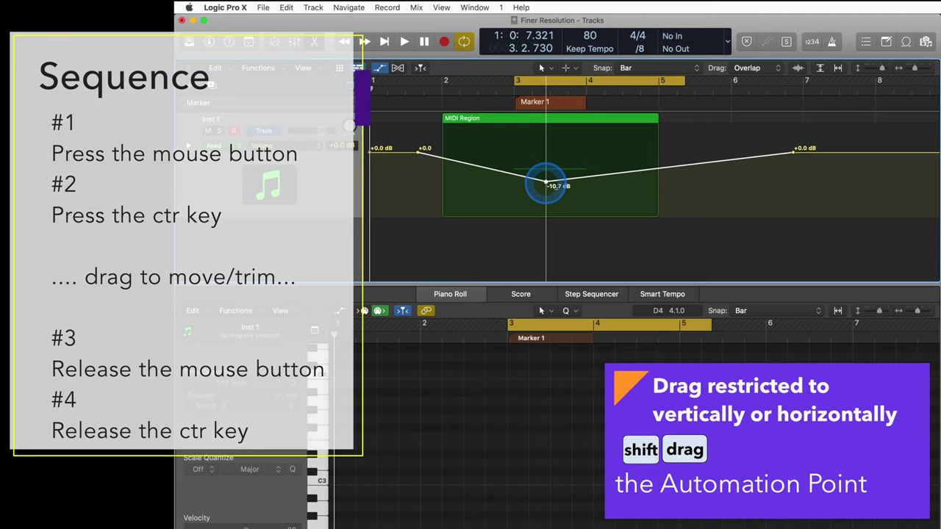
left_click_drag(546, 181, 547, 141)
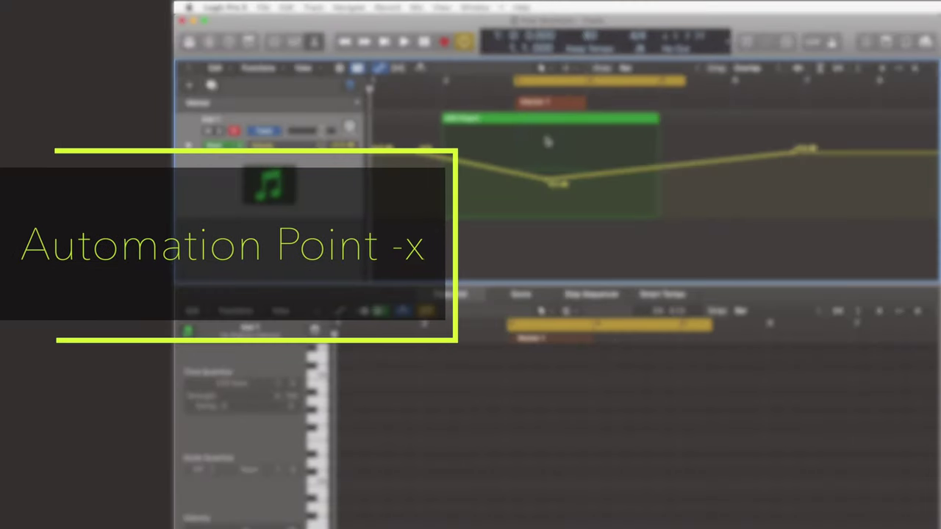
left_click(547, 181)
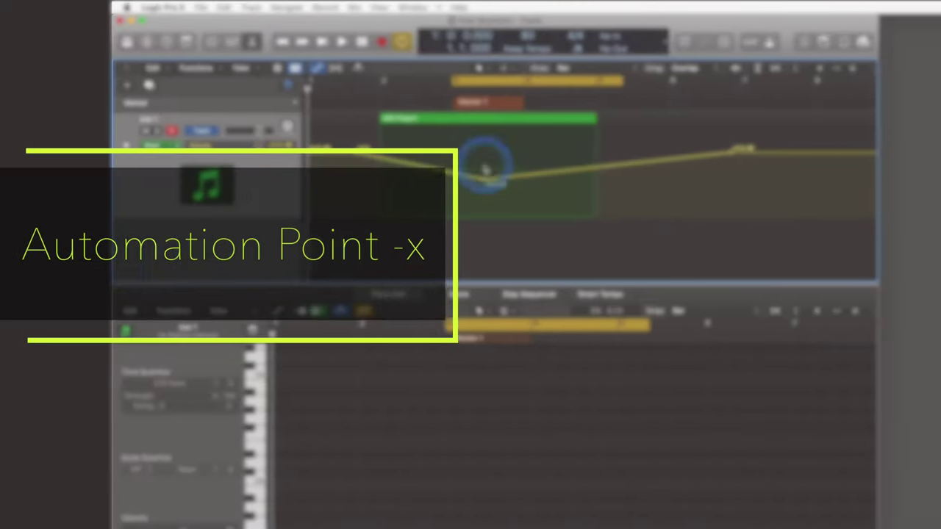
mouse_move(375, 181)
left_mouse_down()
mouse_move(434, 182)
mouse_move(352, 180)
mouse_move(363, 183)
left_mouse_up()
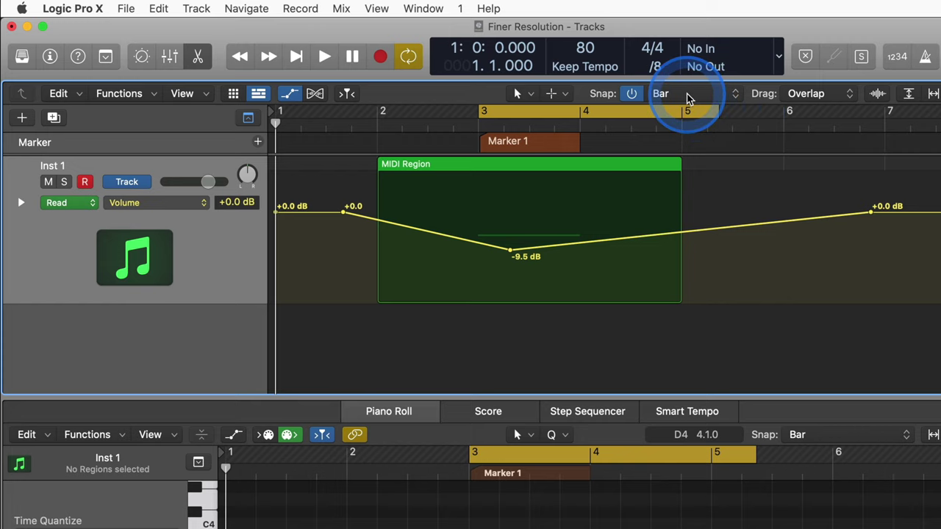
Step: Examine the Snap Automation options and their note-division values among the Tracks area's snap settings
left_click(687, 100)
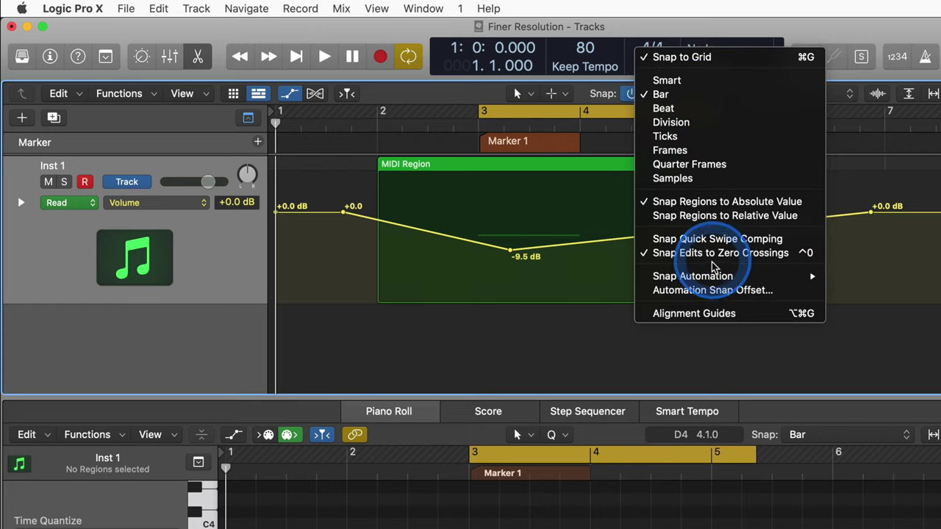
mouse_move(701, 277)
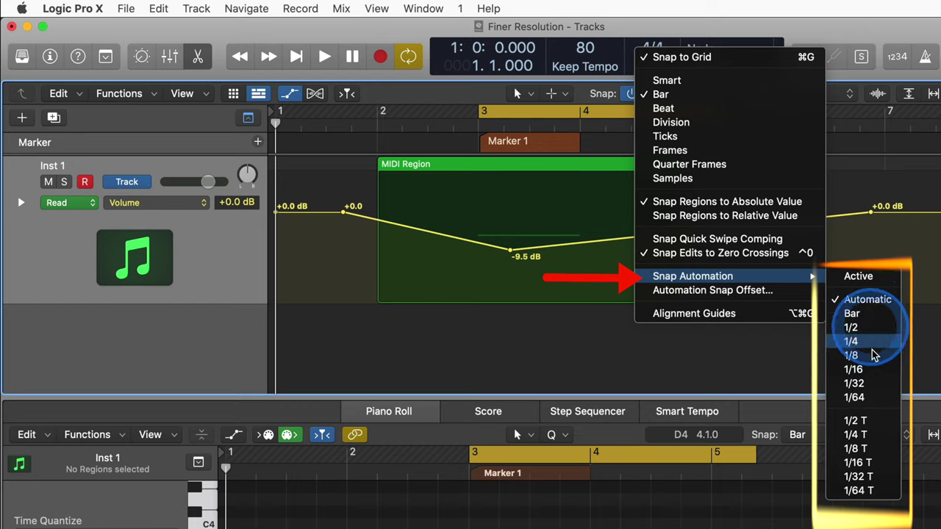
left_click(875, 127)
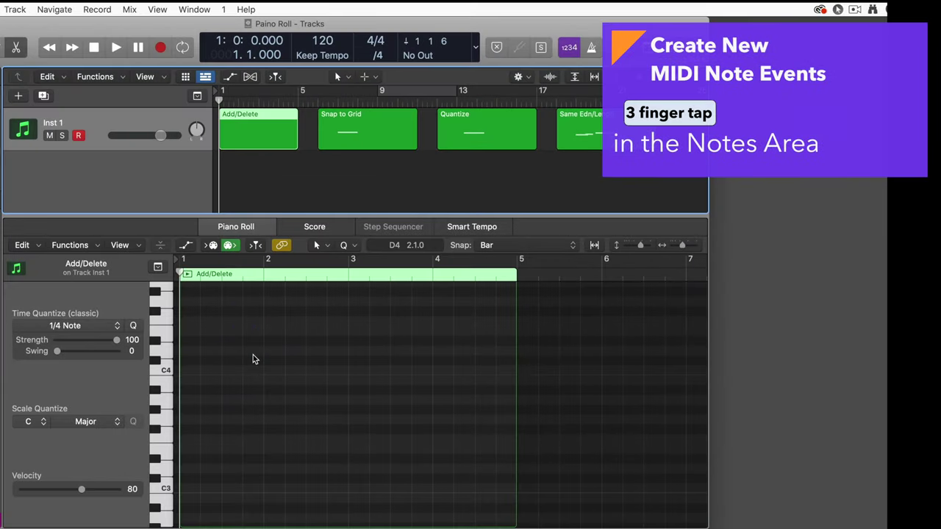
Step: Create seven MIDI notes at different pitches across bars 1 to 3 in the Add/Delete region
left_click(252, 355)
left_click(357, 370)
left_click(329, 388)
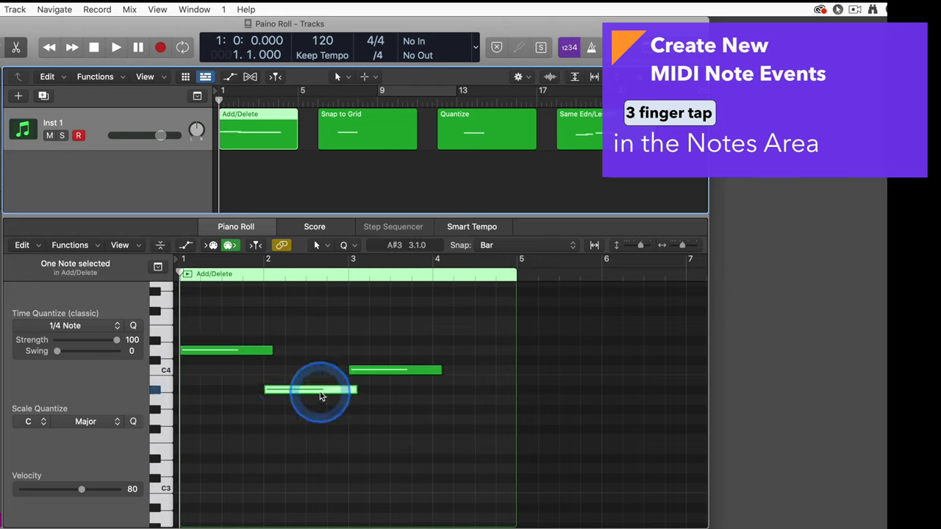
left_click(285, 422)
left_click(357, 342)
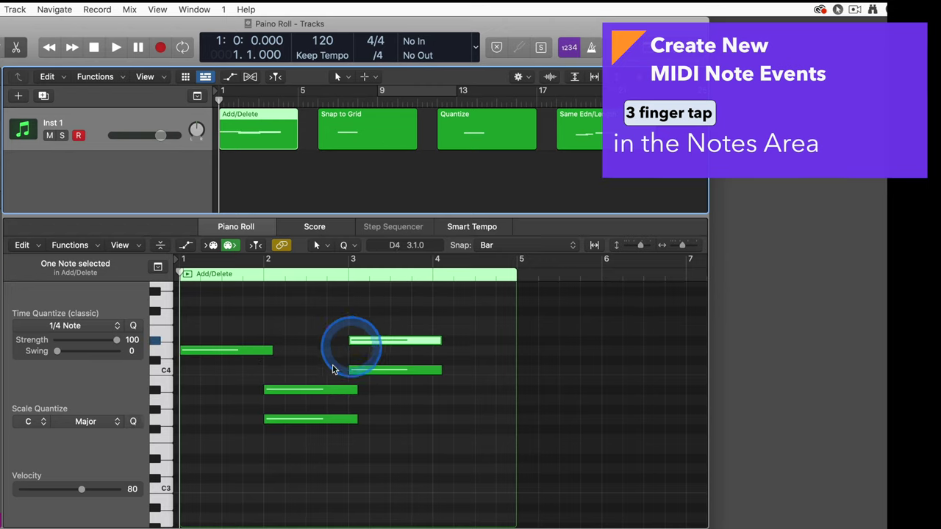
left_click(245, 440)
left_click(360, 447)
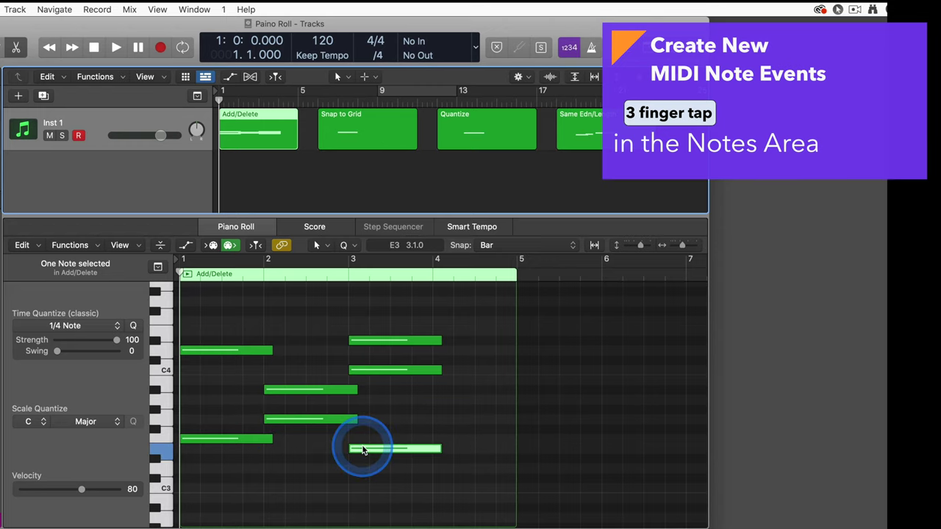
Step: Delete the two upper notes at bar 3 and both notes at bar 2 from the Add/Delete region
left_click(388, 342)
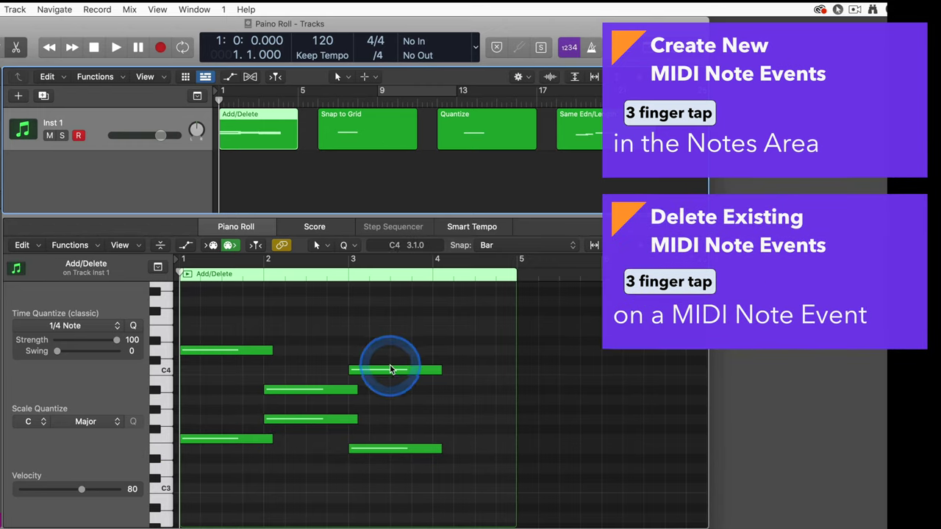
left_click(388, 369)
left_click(331, 389)
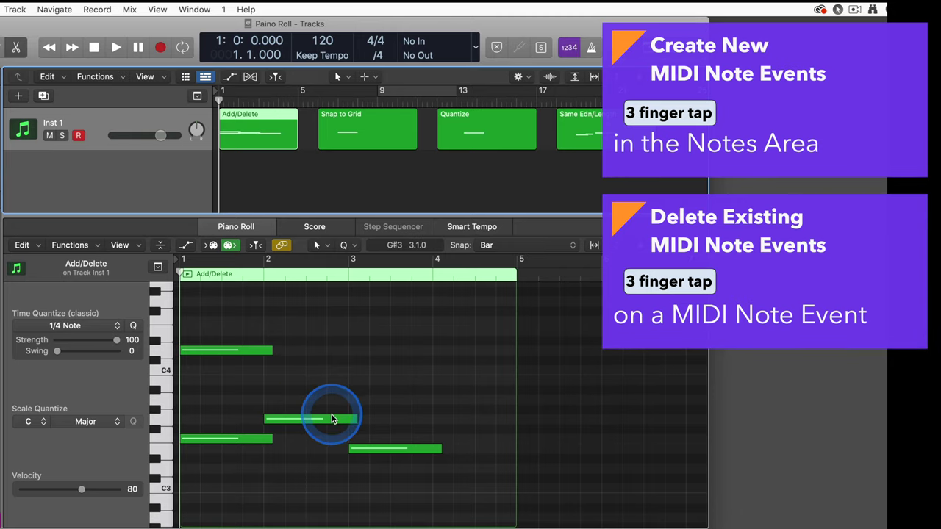
left_click(332, 420)
Step: Open the Snap to Grid region in the Piano Roll and test moving its B3 note with snap set to Bar
left_click(379, 134)
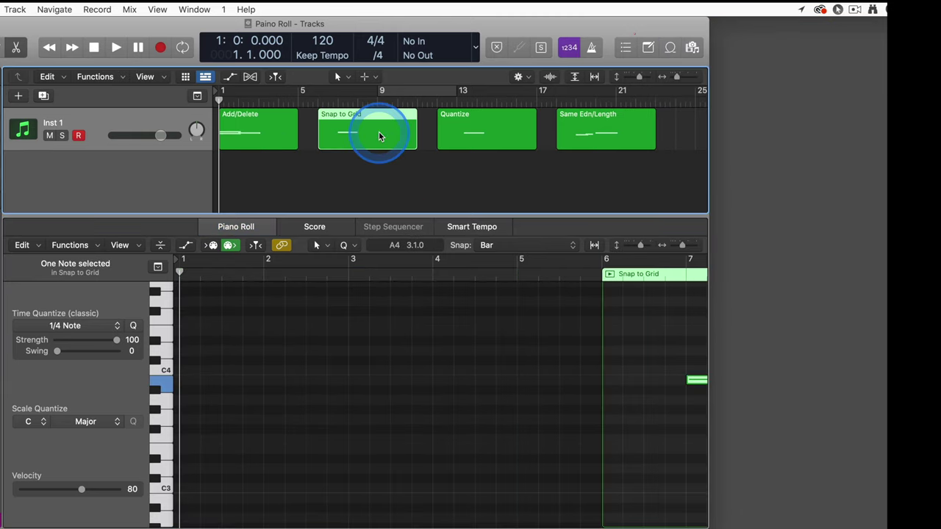
left_click(578, 424)
scroll(578, 424, "right", 5)
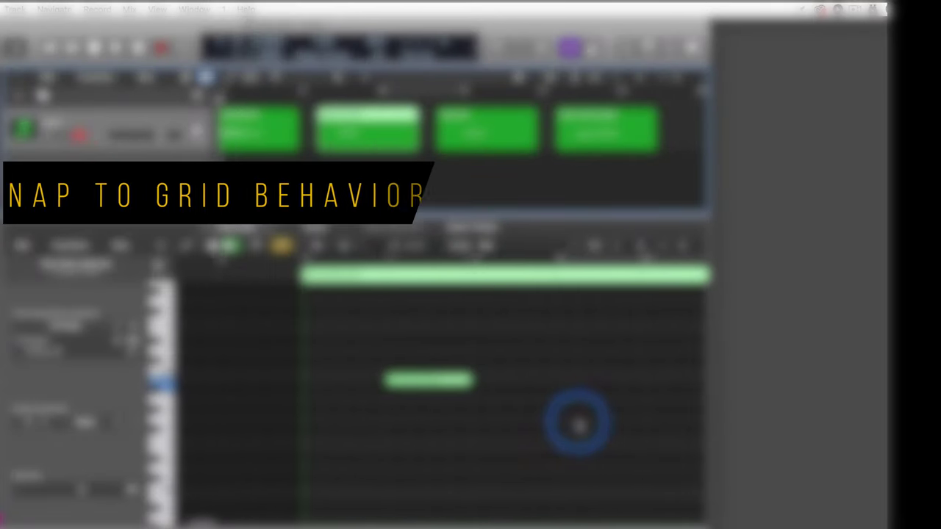
scroll(578, 424, "right", 3)
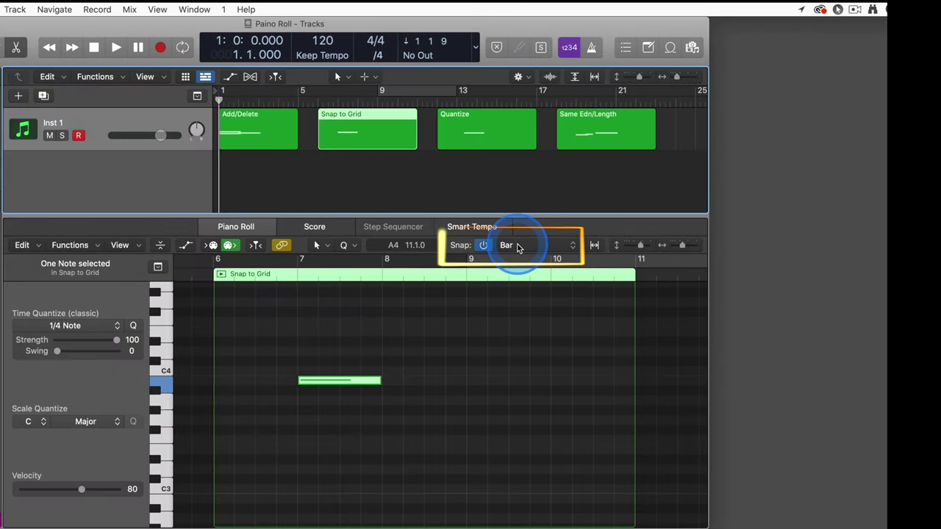
left_click(317, 382)
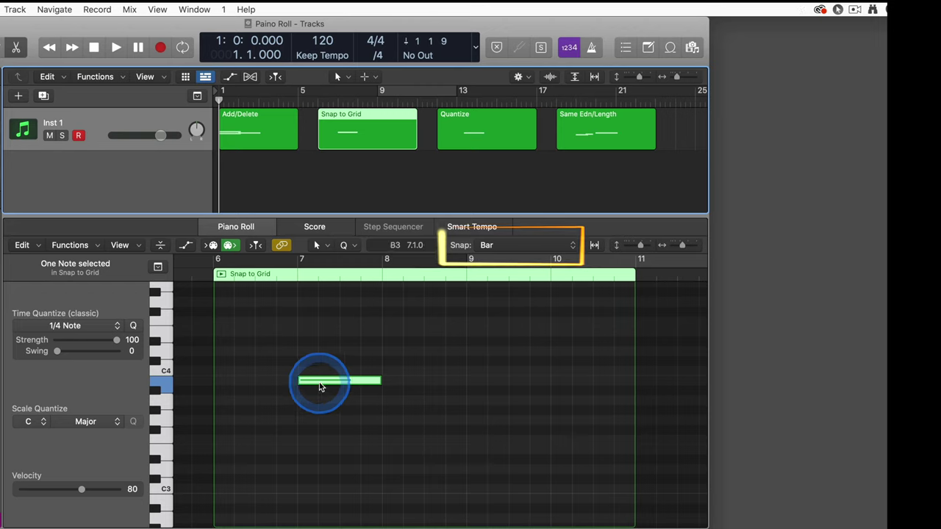
left_click(326, 382)
left_click_drag(327, 383, 349, 387)
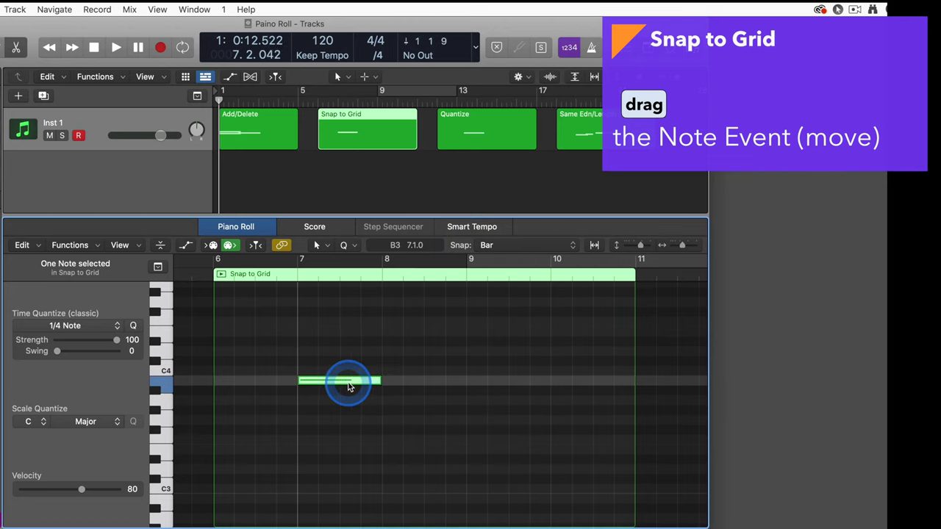
Step: Move the B3 note with finer resolution to about halfway between bars 7 and 8
left_click_drag(349, 386, 315, 384)
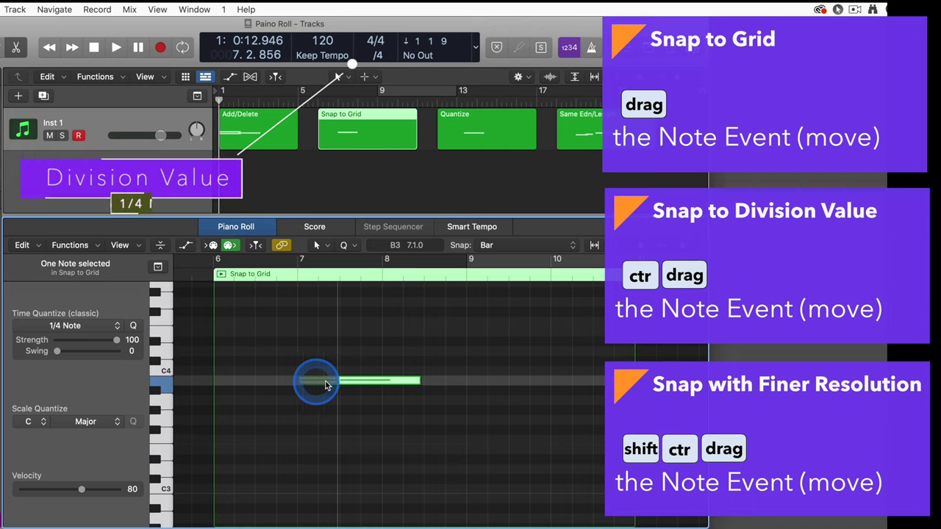
scroll(292, 384, "right", 10)
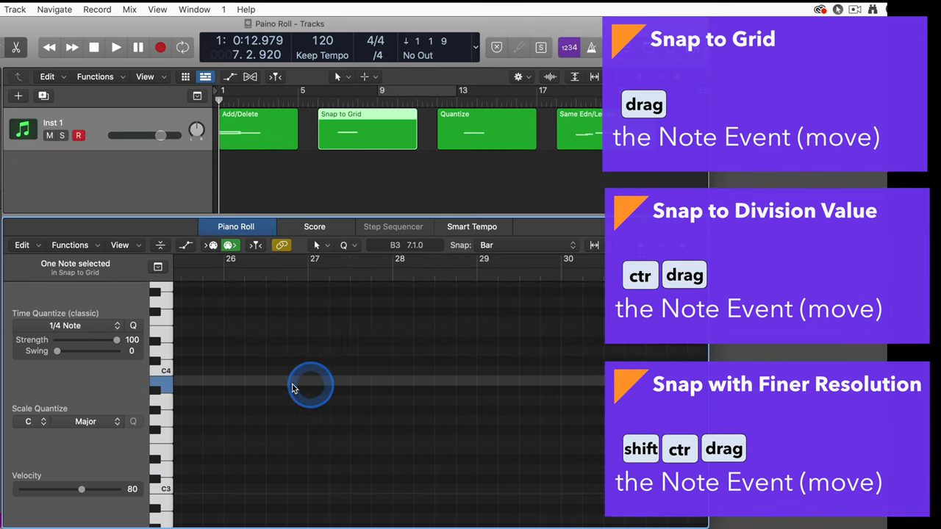
scroll(176, 386, "left", 3)
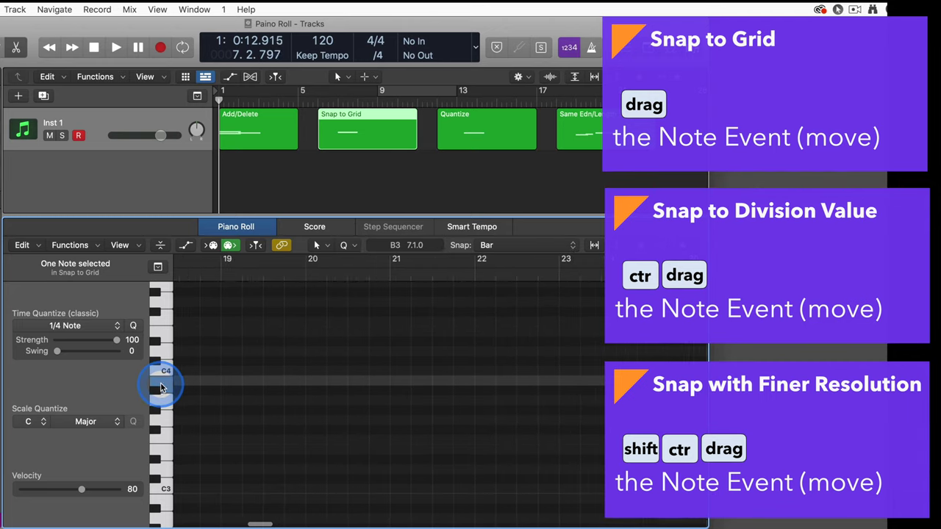
key("Return")
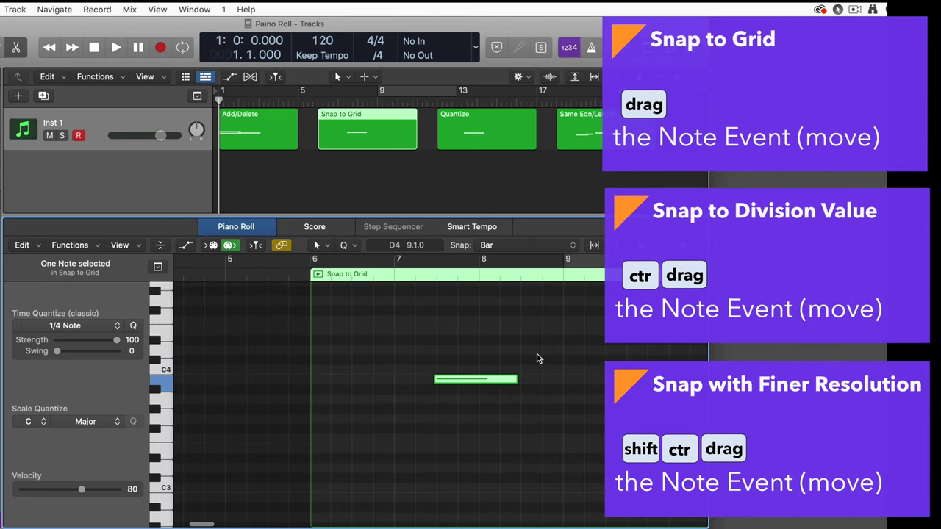
Step: Trim the B3 note's end border with snap off to just before bar 8, and move the note about half a bar later
mouse_move(528, 384)
left_mouse_down()
mouse_move(446, 387)
mouse_move(564, 384)
mouse_move(496, 392)
mouse_move(532, 392)
left_mouse_up()
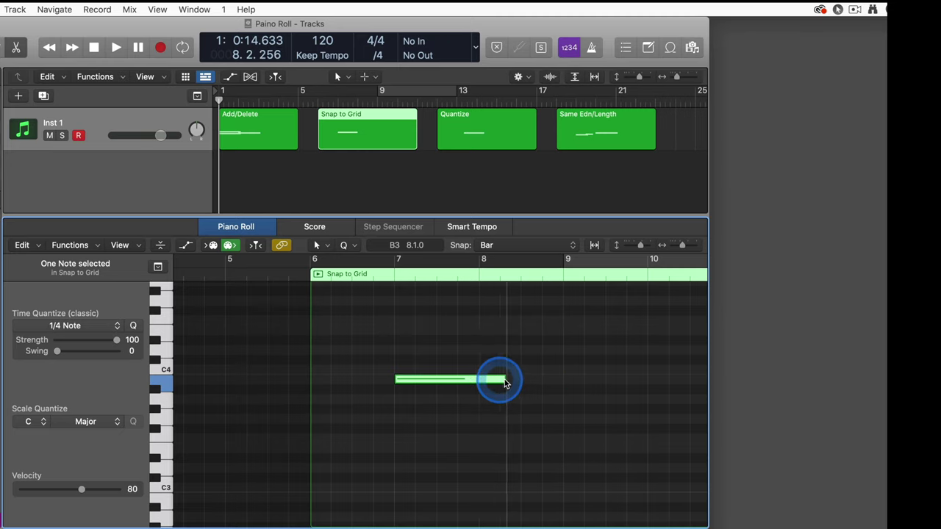
left_click_drag(505, 383, 484, 383)
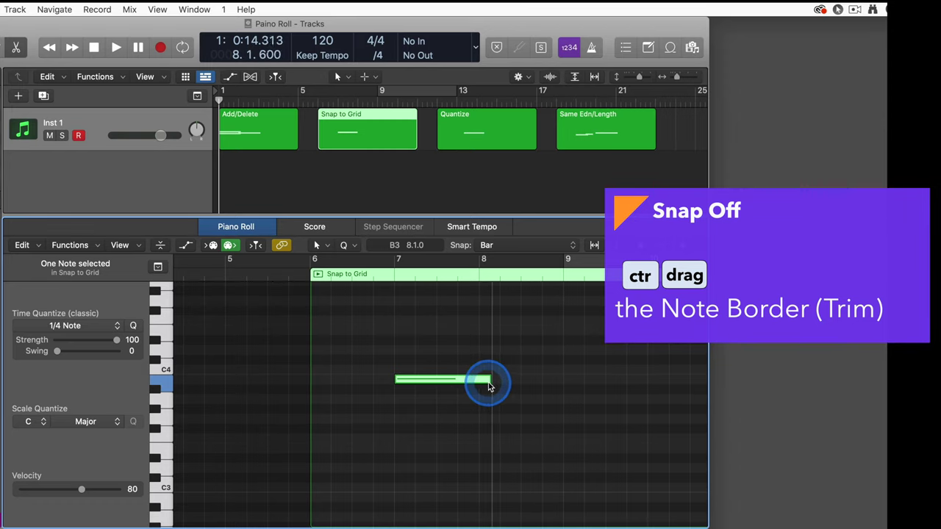
left_click_drag(485, 386, 479, 384)
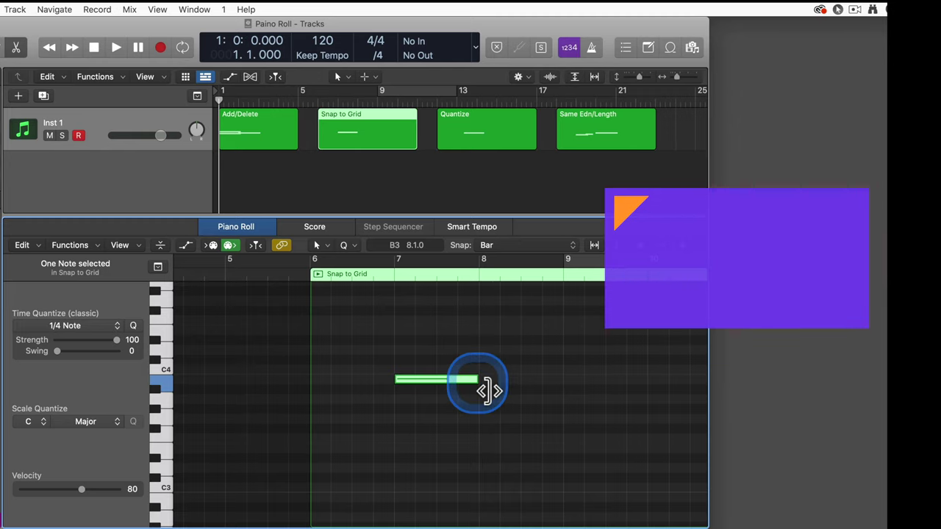
mouse_move(458, 379)
left_mouse_down()
mouse_move(519, 383)
mouse_move(464, 382)
left_mouse_up()
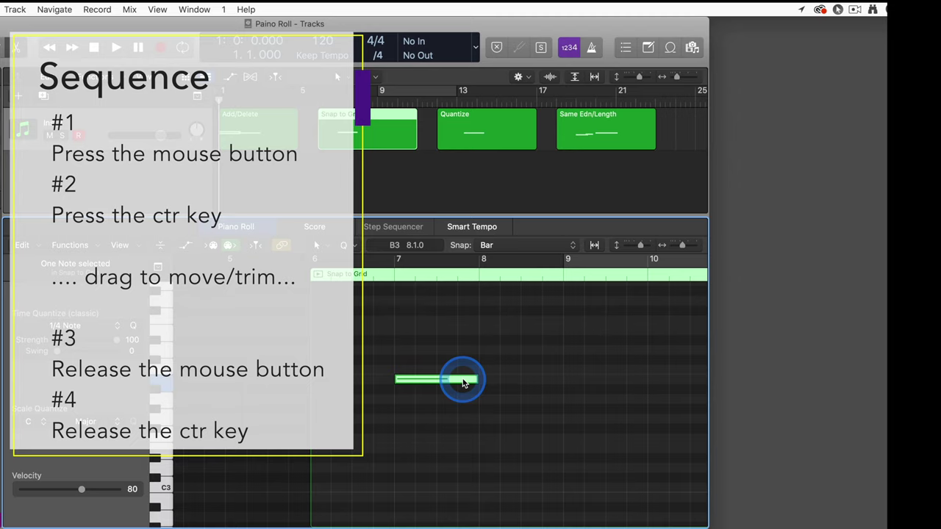
left_click_drag(463, 383, 496, 381)
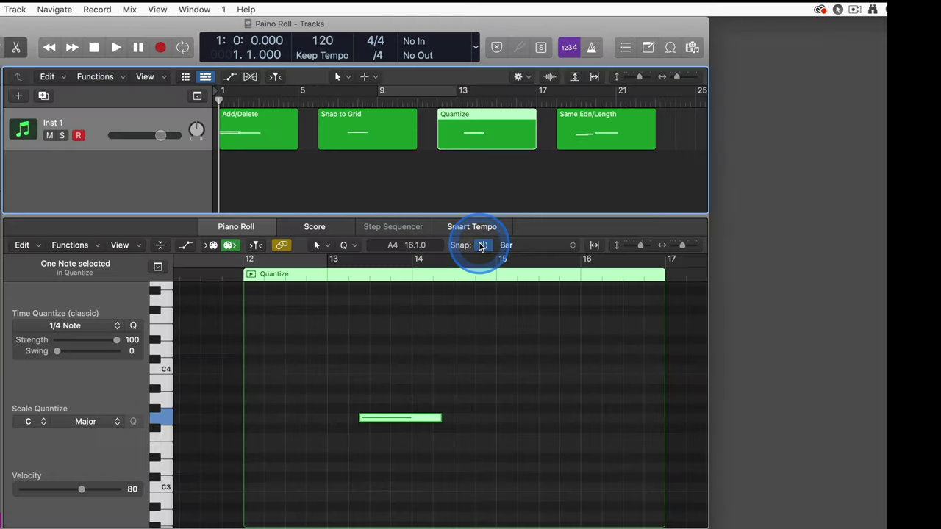
Step: Turn off snap in the Piano Roll for the Quantize region and choose the Quantize Tool as the Command-click tool
left_click(483, 247)
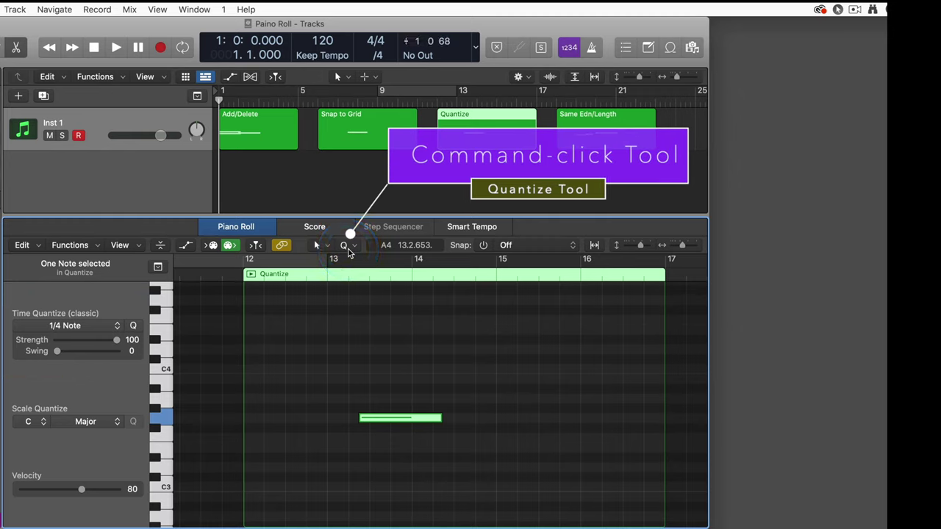
left_click(349, 249)
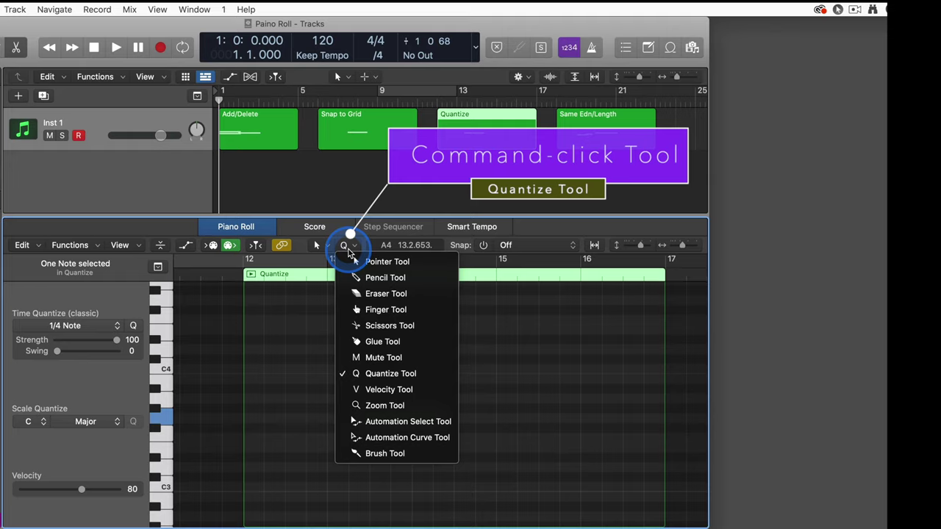
left_click(387, 375)
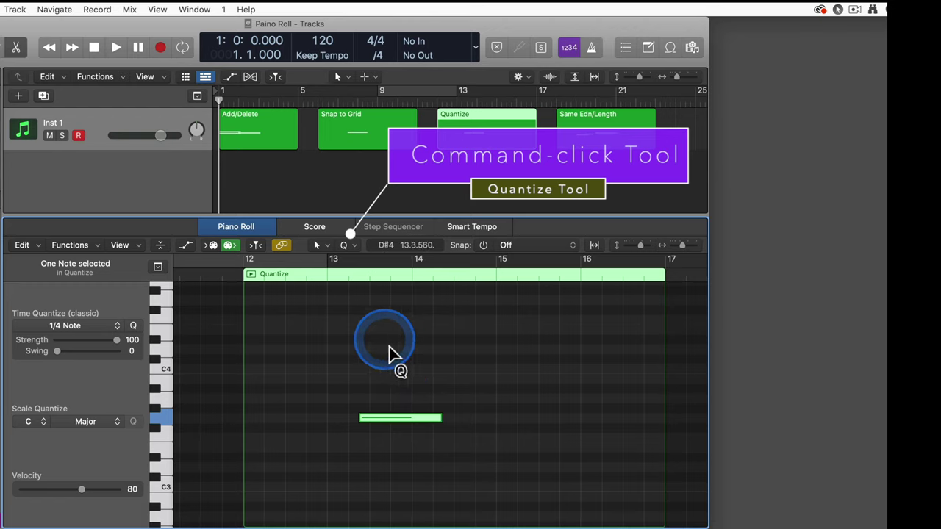
Step: Try quantizing the note in the Quantize region at 1/4 Note with the Quantize Tool
left_click(414, 426)
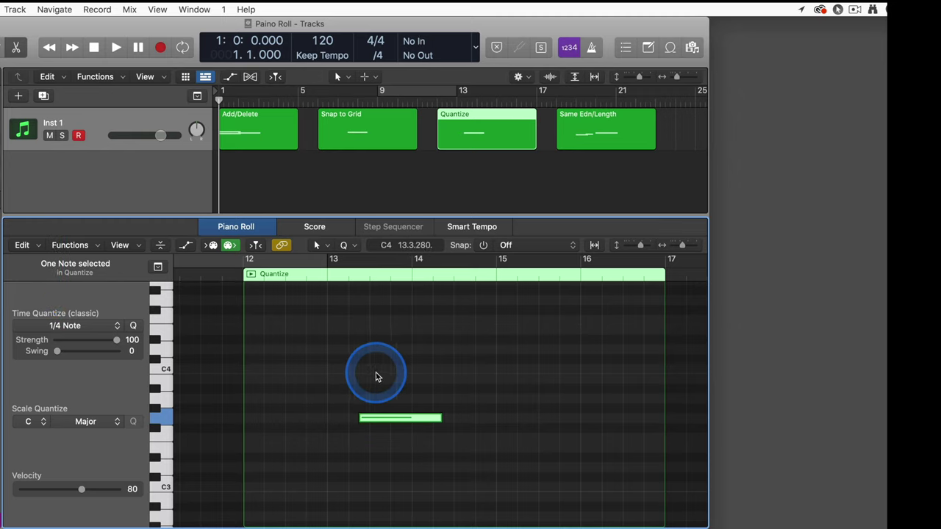
left_click(396, 425)
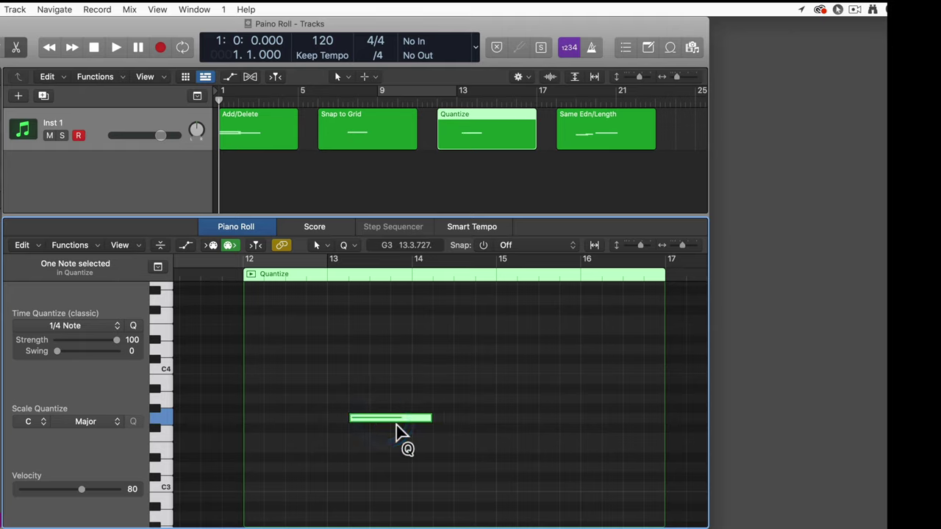
left_click(396, 425)
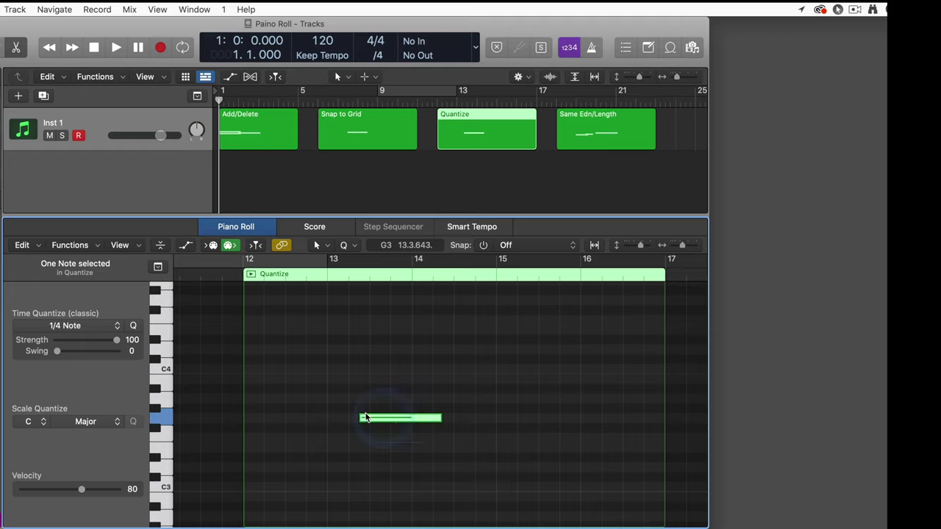
Step: Try a Time Quantize value of 1/1 Note on the selected note, undo it, and quantize the note to 1/4 Note
left_click(50, 339)
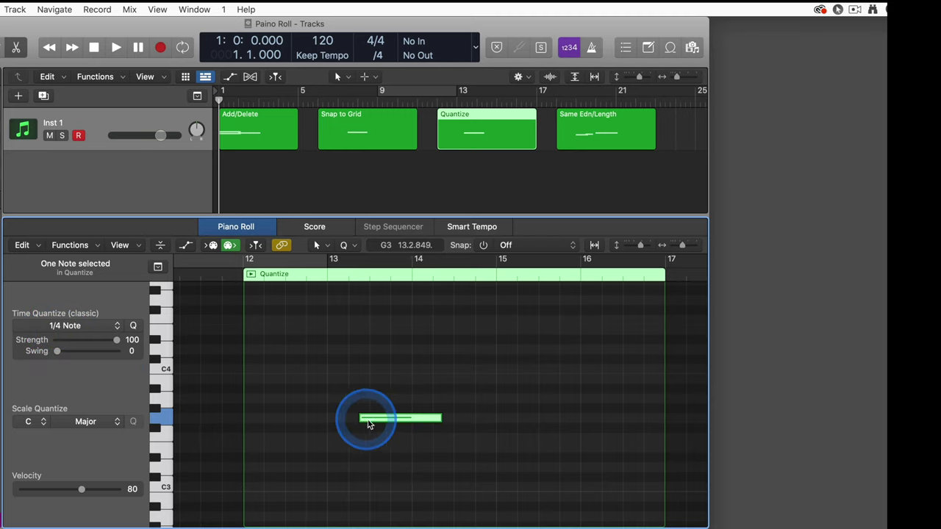
left_click(68, 325)
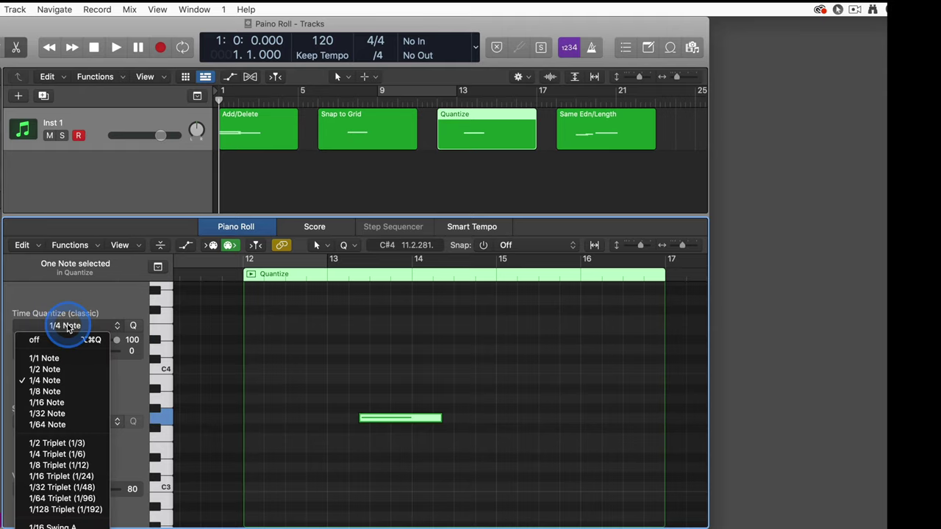
left_click(46, 357)
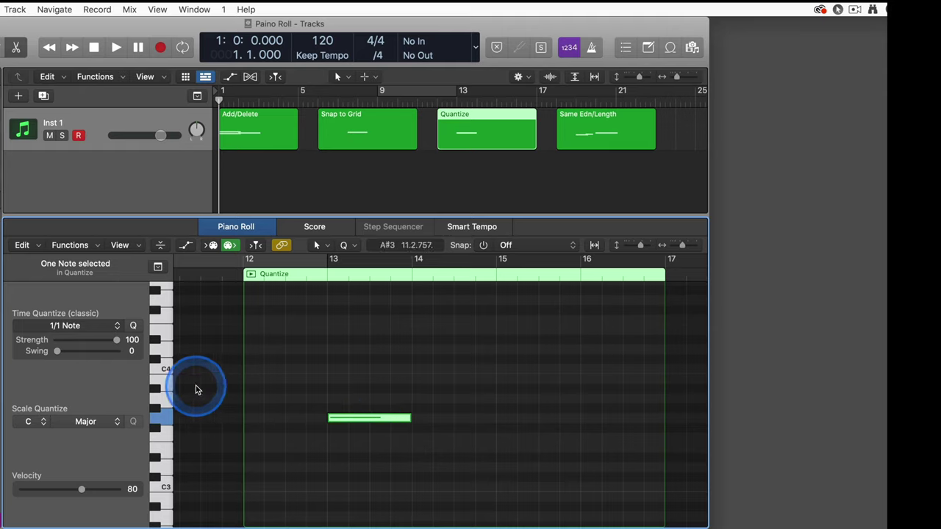
key("super+z")
left_click(73, 327)
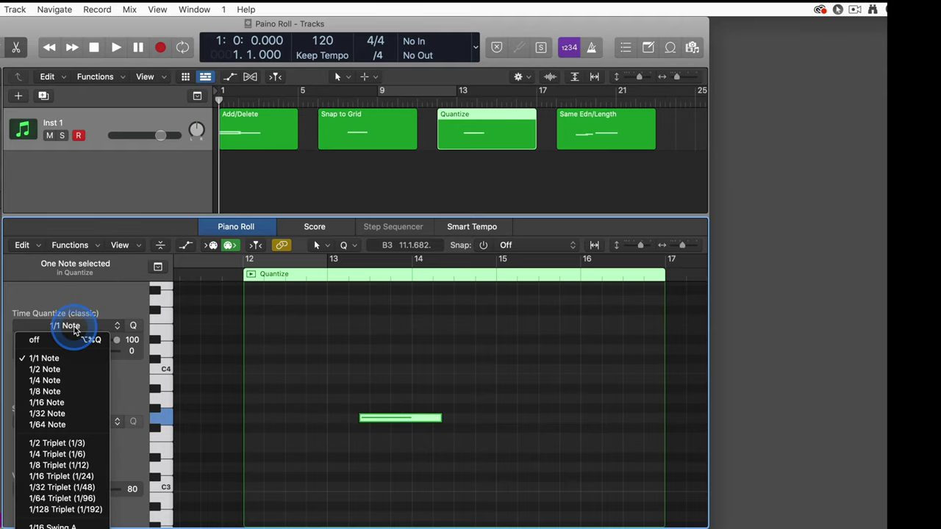
left_click(59, 380)
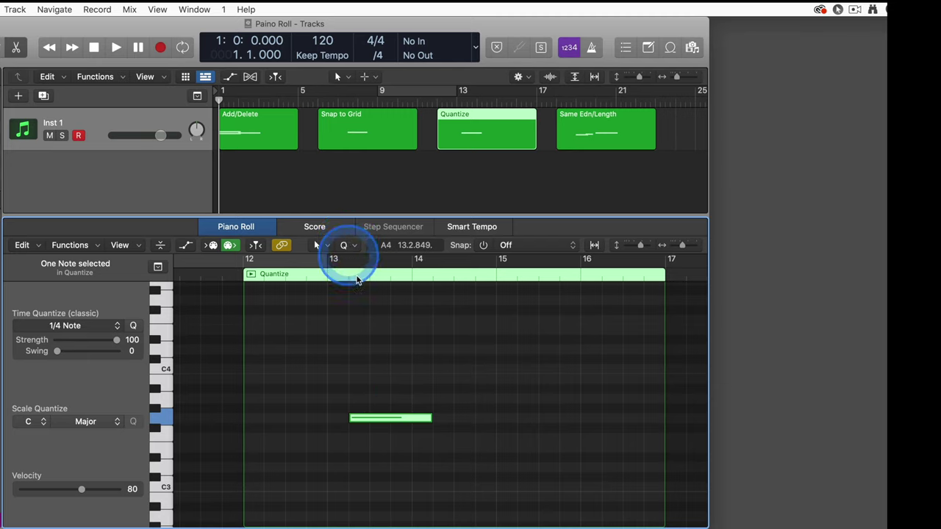
Step: Requantize the note to 1/1 Note from the Quantize Tool's note menu, and return its Time Quantize value to 1/4 Note
left_click(407, 432)
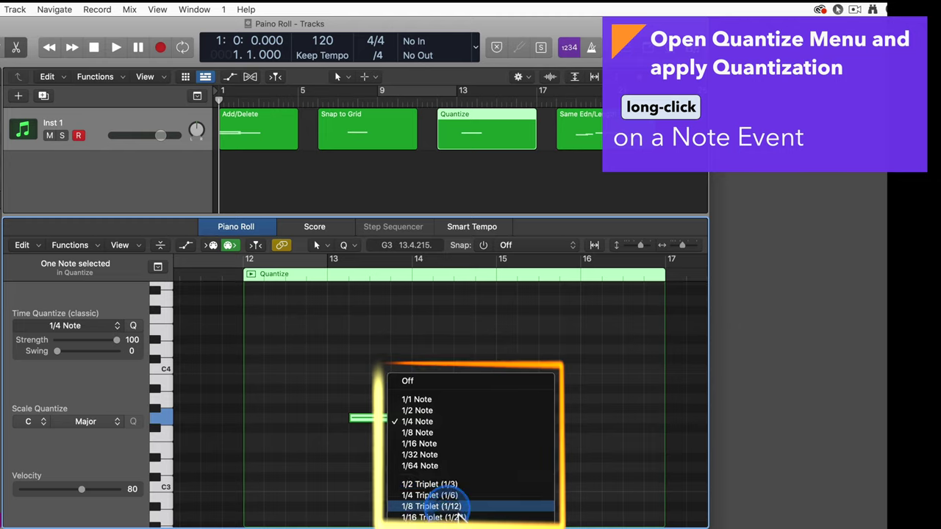
left_click(441, 401)
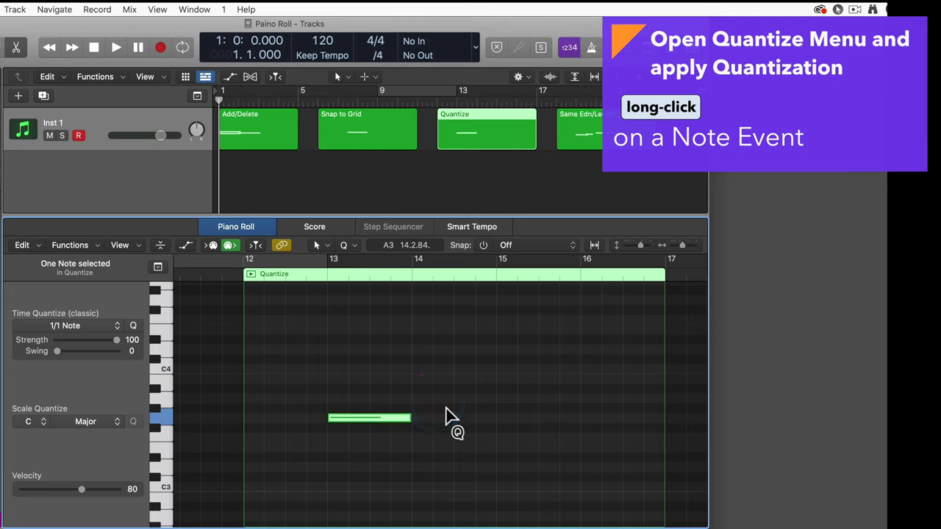
left_click(334, 420)
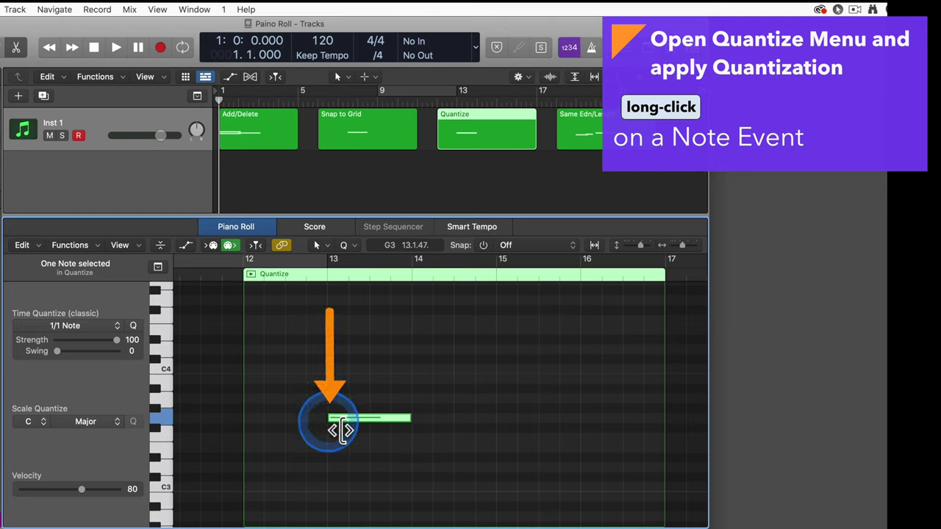
left_click(71, 330)
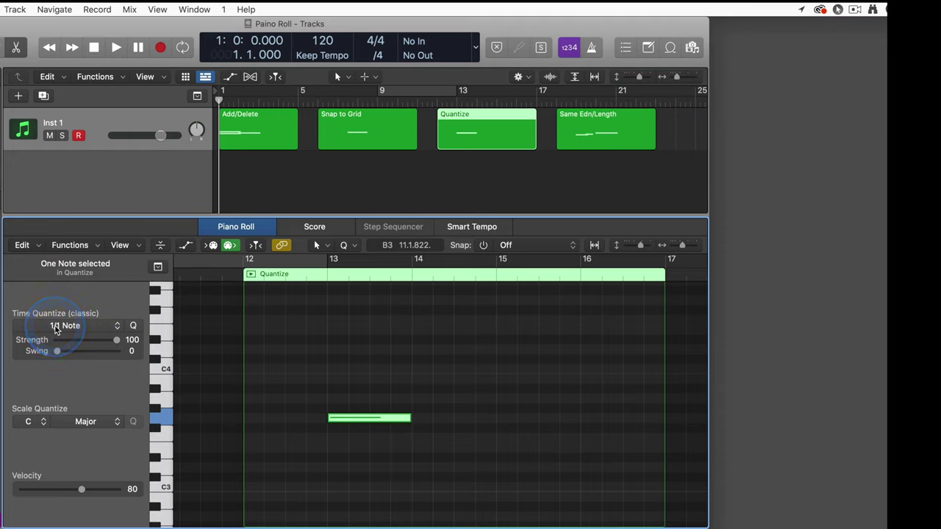
left_click(62, 330)
Step: Open the Same Edn/Length region in the Piano Roll and select all three of its notes
left_click(588, 142)
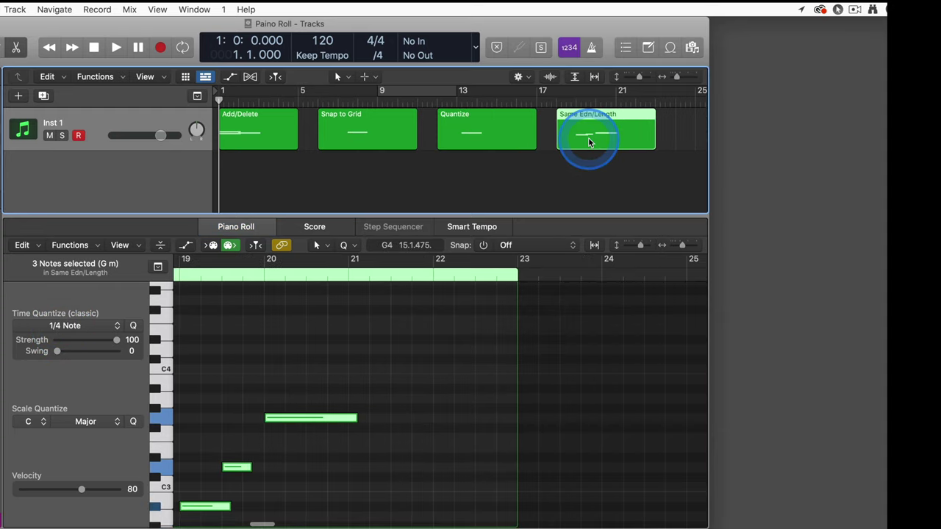
left_click(415, 397)
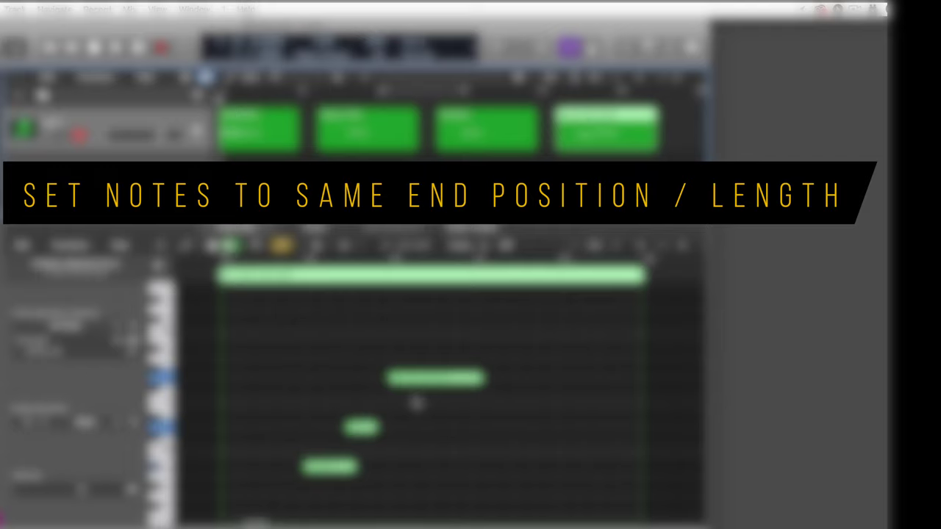
left_click(381, 396)
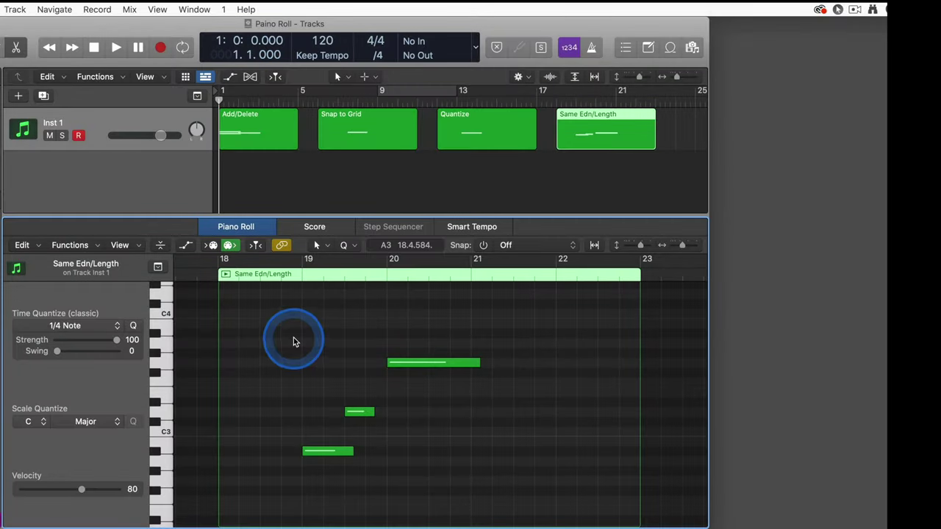
left_click_drag(294, 338, 481, 462)
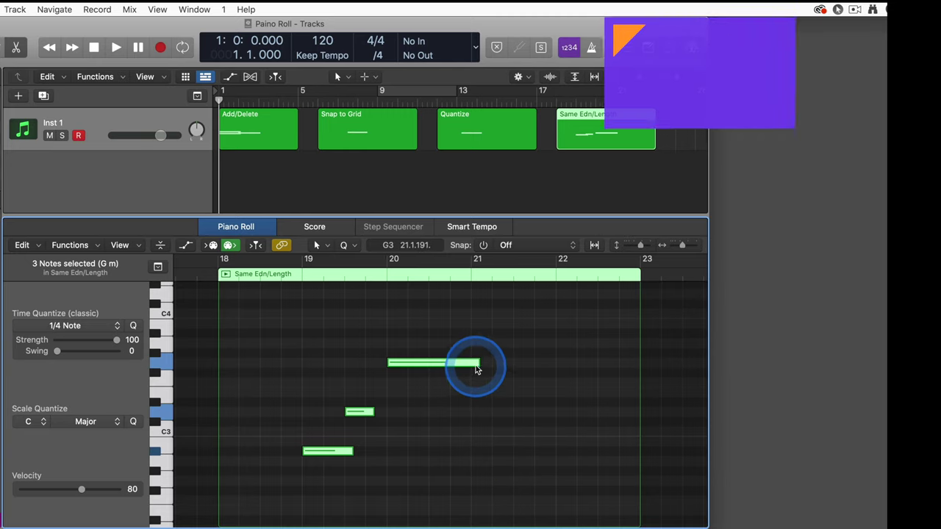
Step: Trim the ends of the three selected notes together, extending the highest note to late in bar 21 and readjusting its end
left_click_drag(475, 369, 479, 394)
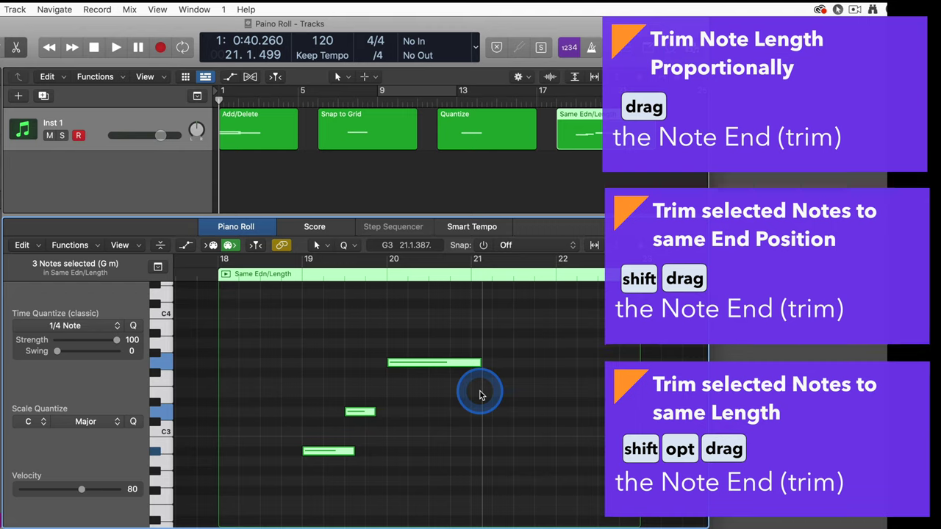
left_click_drag(479, 395, 505, 396)
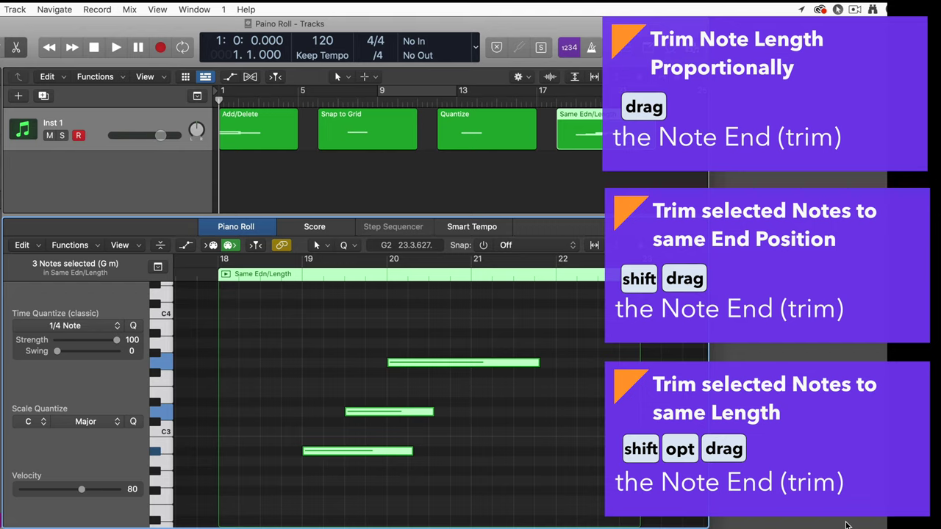
left_click_drag(537, 362, 518, 381)
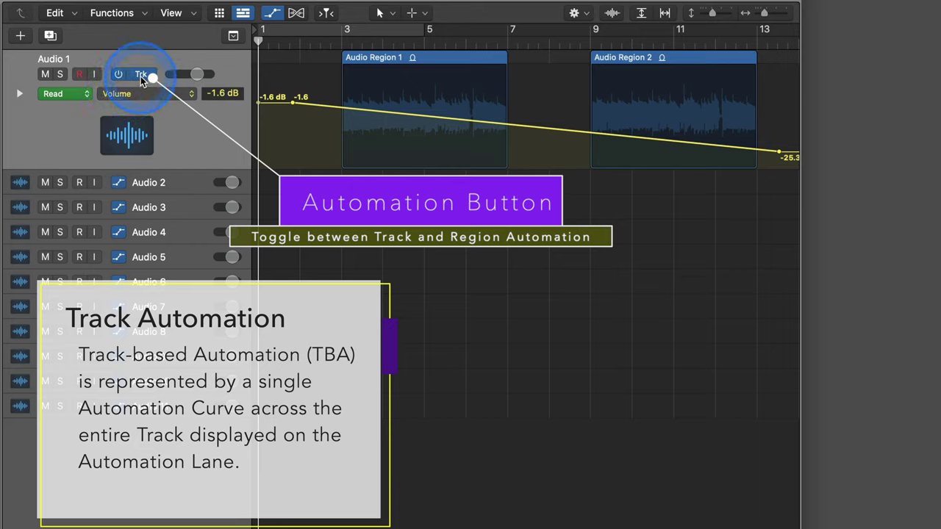
Step: Toggle Audio 1's volume display between Region and Track automation, selecting Audio Region 1 and finishing on Track automation
left_click(141, 74)
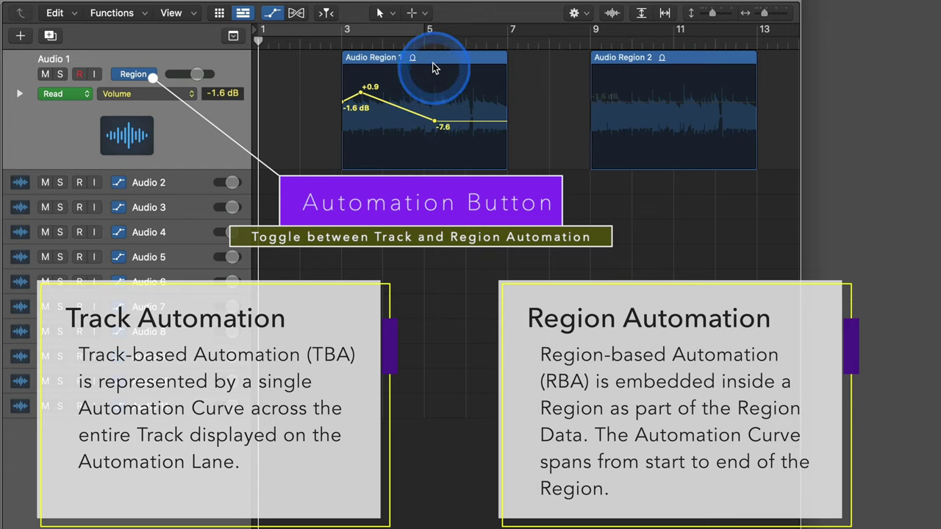
mouse_move(432, 57)
left_mouse_down()
mouse_move(388, 57)
mouse_move(427, 60)
left_mouse_up()
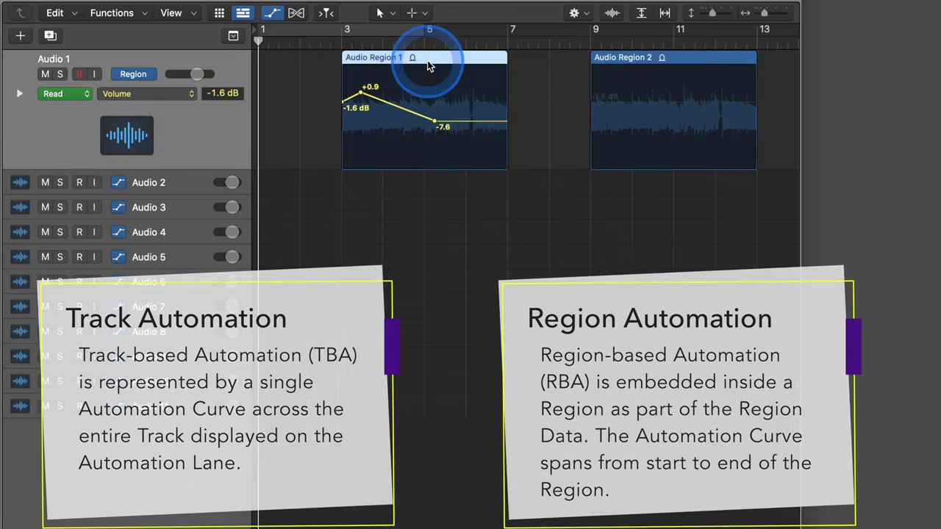
left_click(142, 74)
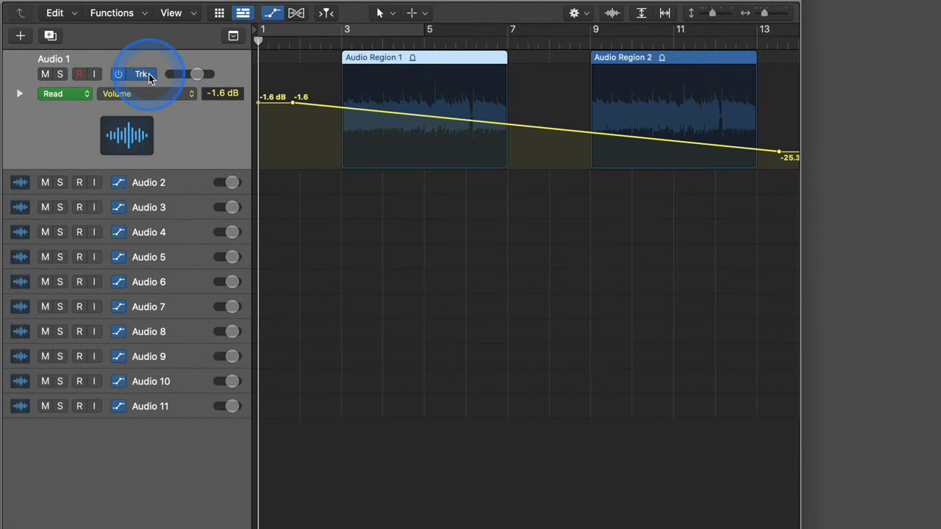
left_click(148, 76)
left_click(148, 76)
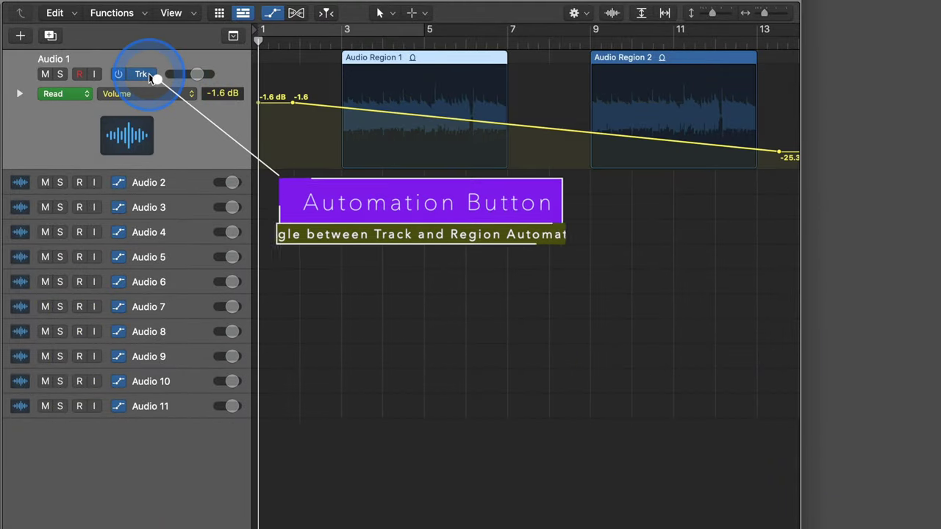
left_click(149, 75)
left_click(148, 76)
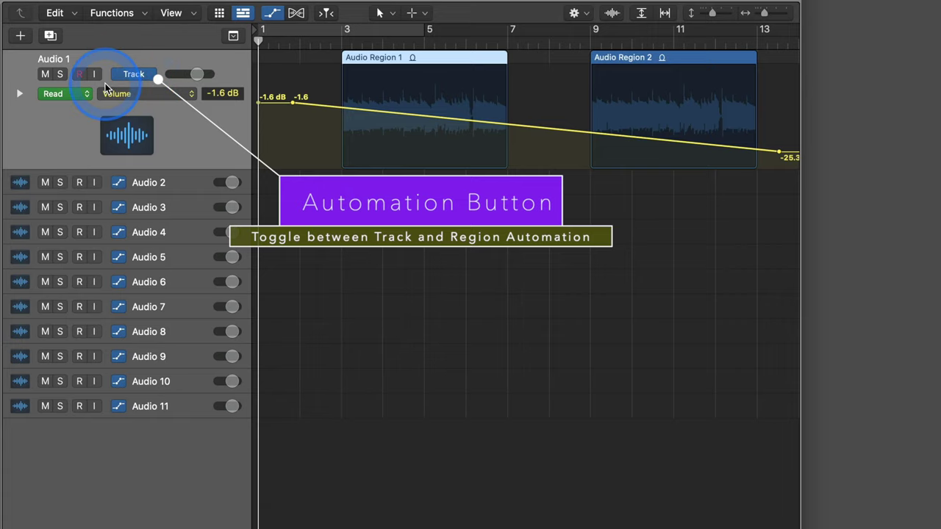
Step: Add region automation volume points at -1.6 dB and -8.5 dB in Audio Region 2, and return Audio 1 to Track automation
left_click(143, 75)
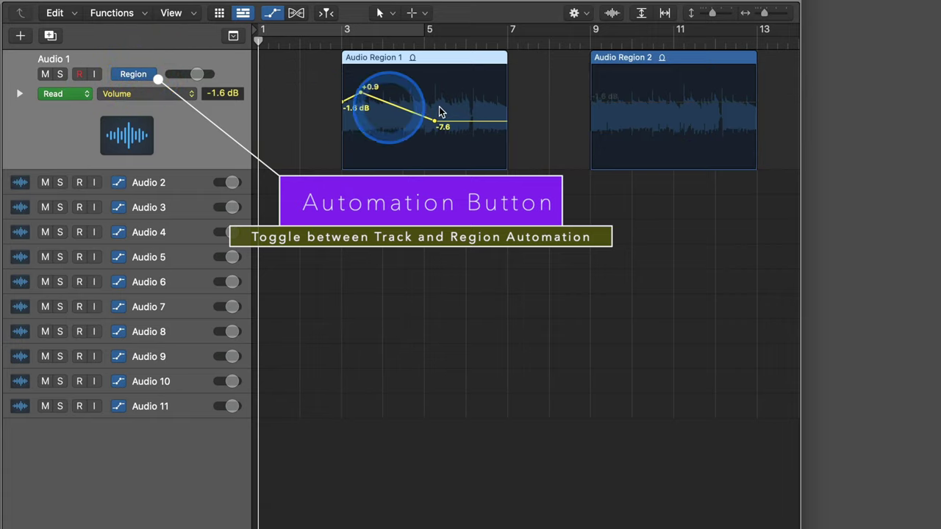
left_click(636, 102)
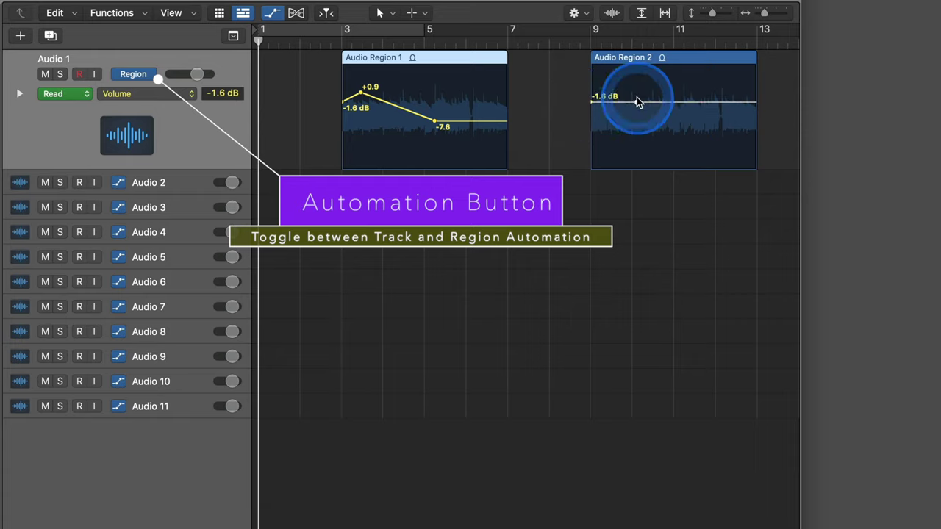
left_click(685, 125)
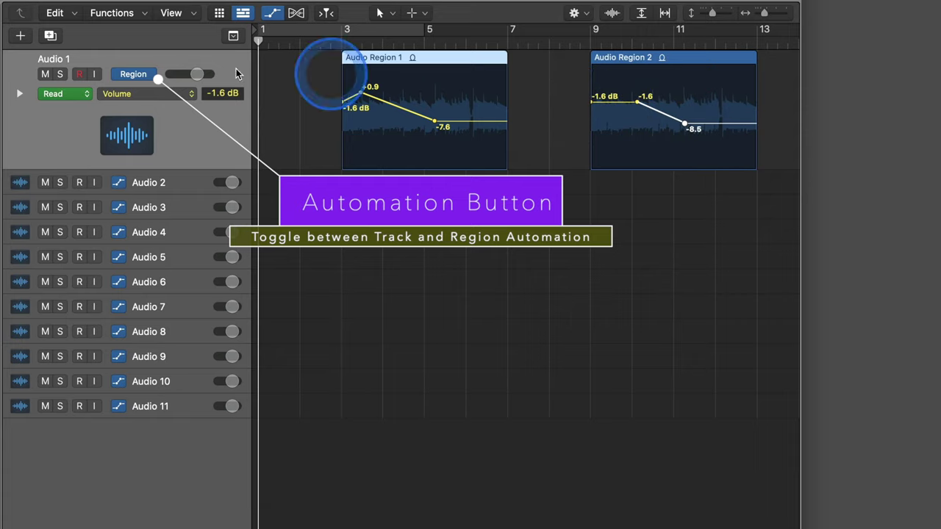
left_click(144, 74)
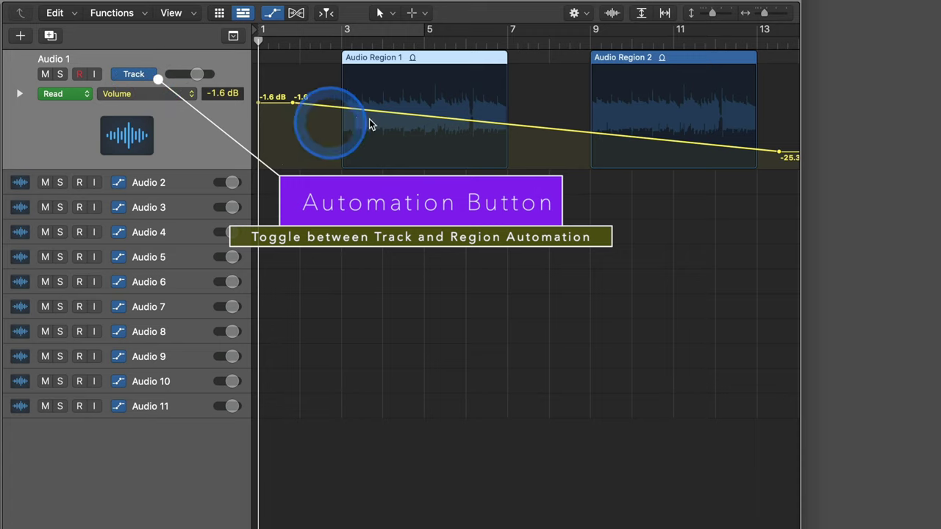
Step: Add a -9.0 dB point near bar 7 on Audio 1's track volume curve, and delete all visible track automation
left_click(510, 139)
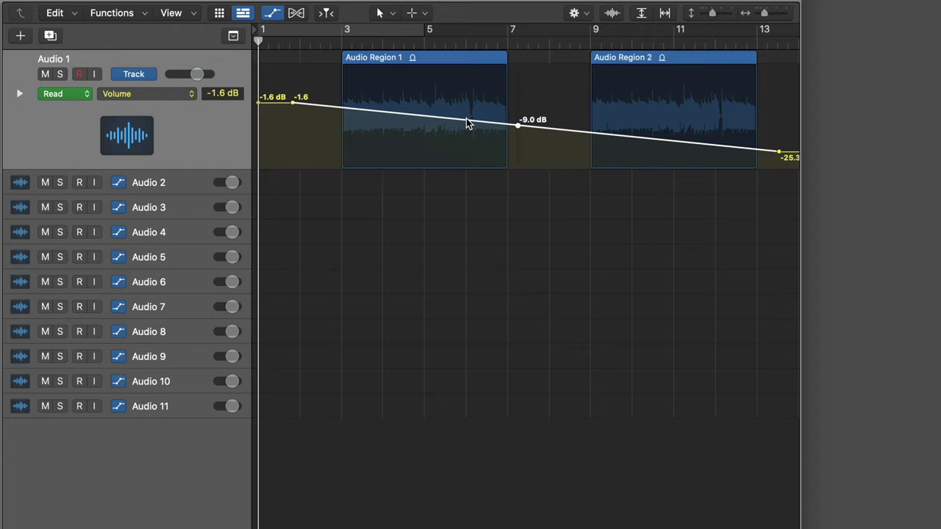
mouse_move(206, 95)
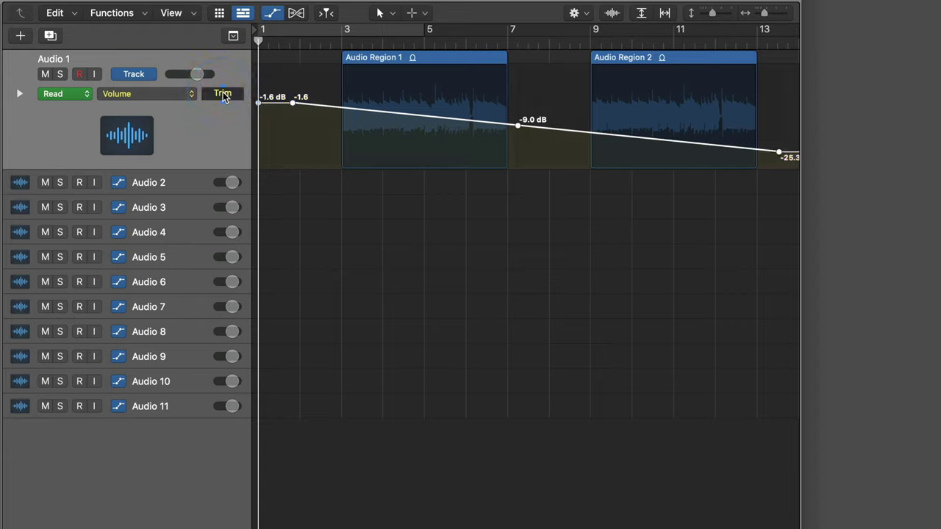
key("ctrl+super+Delete")
left_click(223, 92)
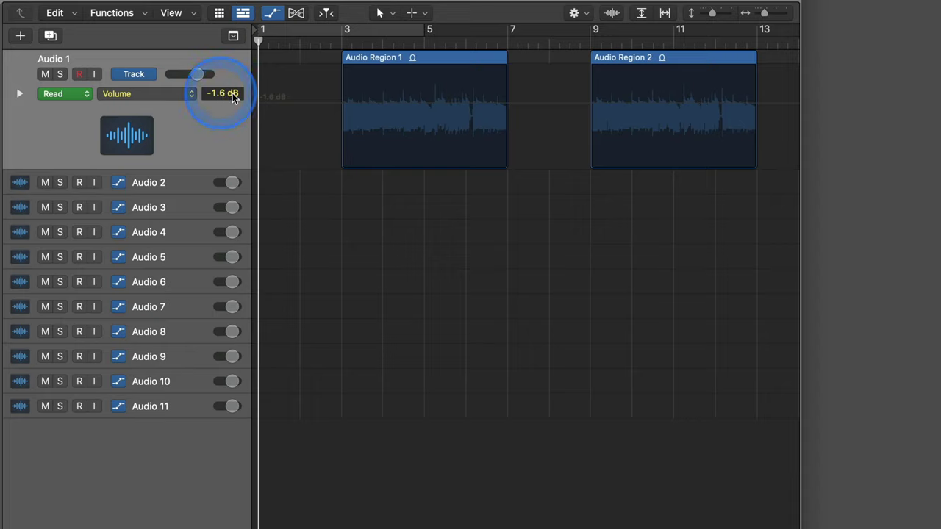
left_click(657, 143)
left_click(255, 97)
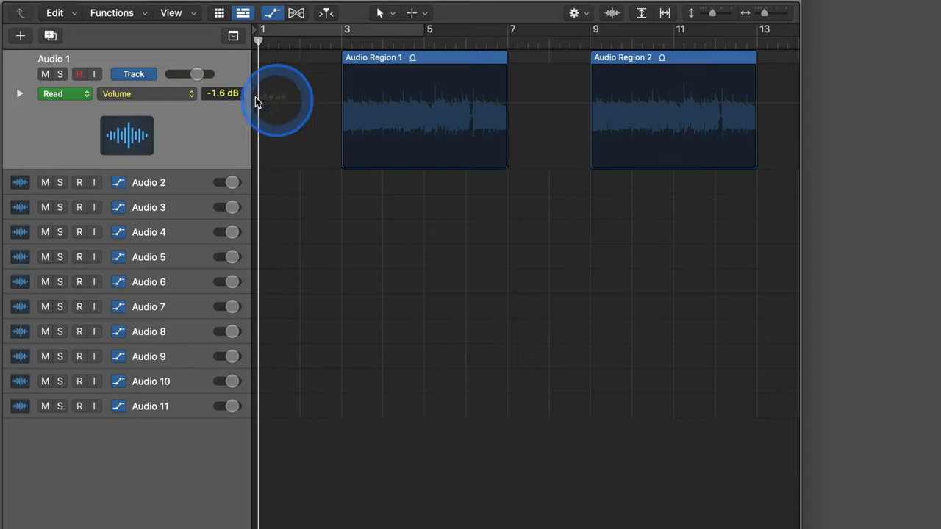
Step: Switch Audio 1 to Region automation and examine the volume curves in Audio Region 1 and Audio Region 2
left_click(143, 74)
left_click(786, 132)
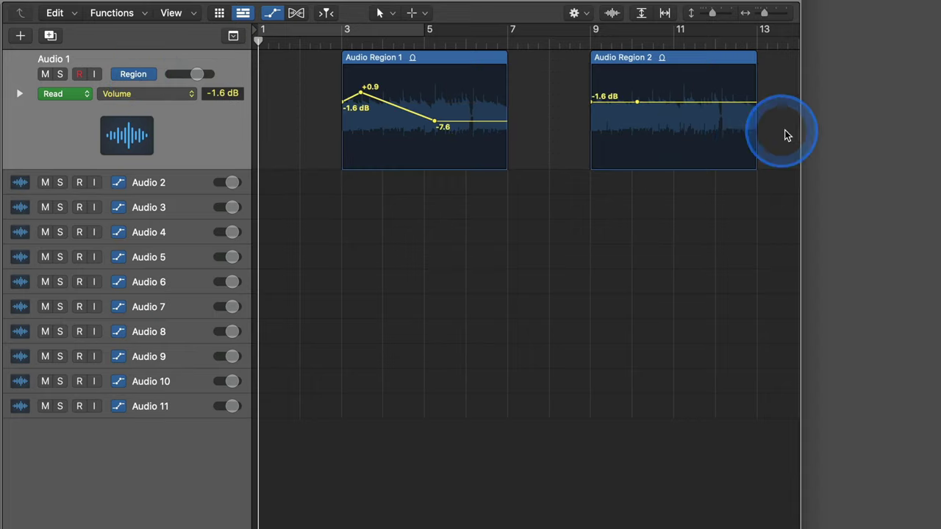
left_click(703, 105)
left_click(429, 98)
left_click(503, 123)
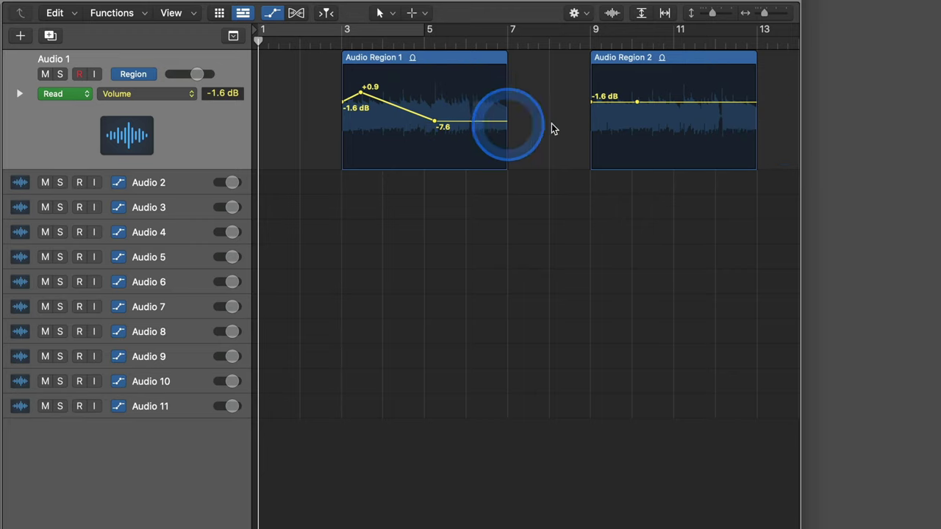
left_click(679, 65)
left_click(503, 75)
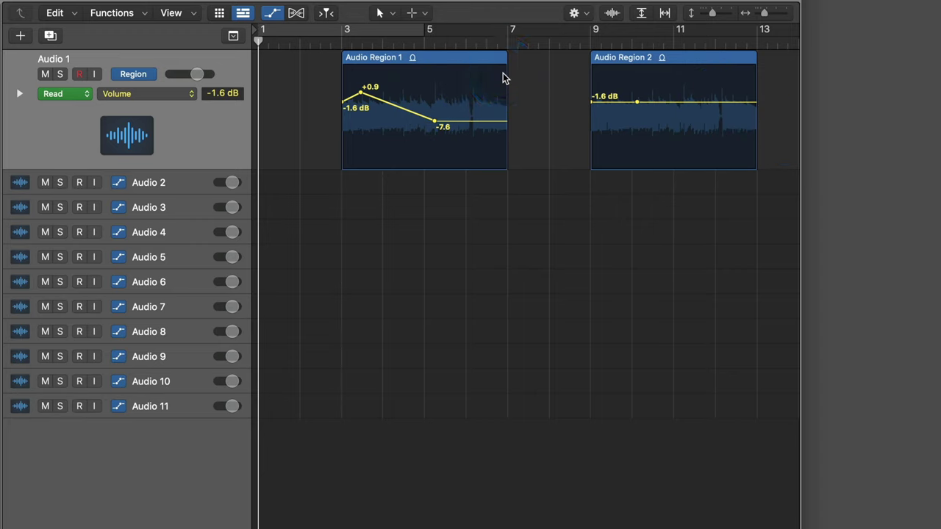
Step: Move Audio 1's volume automation from Region to Track automation, check the Region display, and return to Track automation
left_click(407, 99)
left_click(659, 122)
left_click(661, 103)
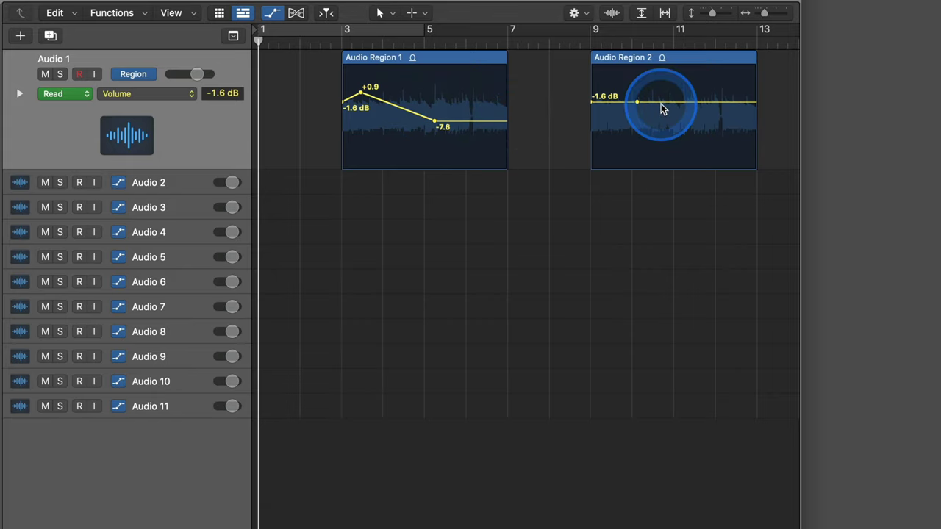
left_click_drag(660, 104, 161, 84)
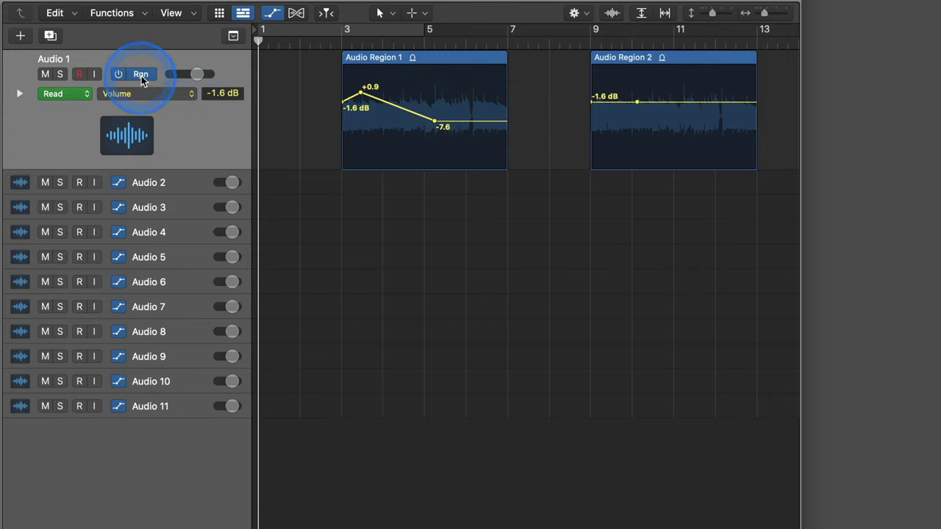
left_click(145, 74)
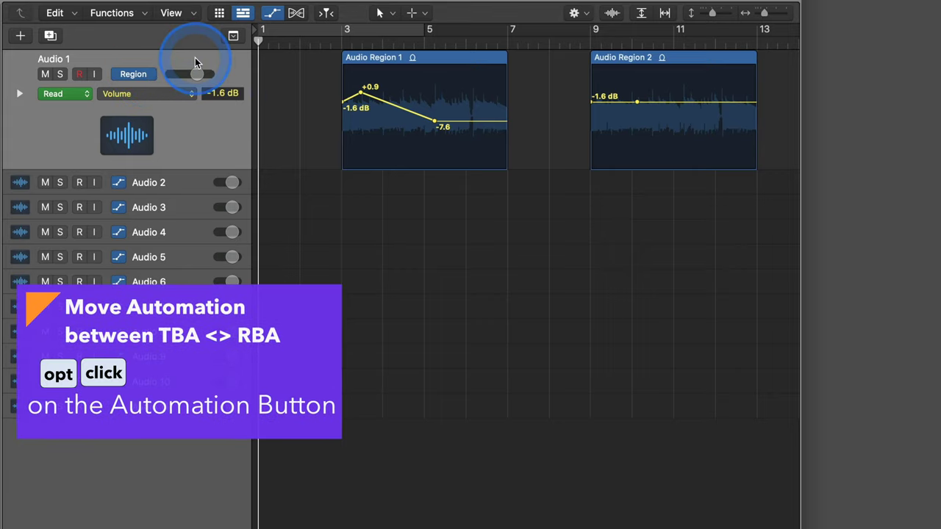
left_click(136, 76, "alt")
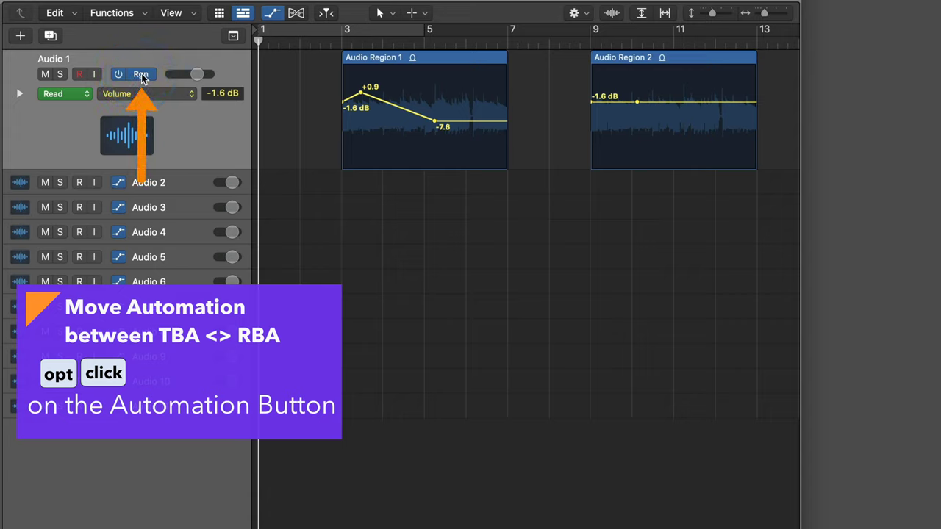
left_click(143, 76, "alt")
left_click(142, 76, "alt")
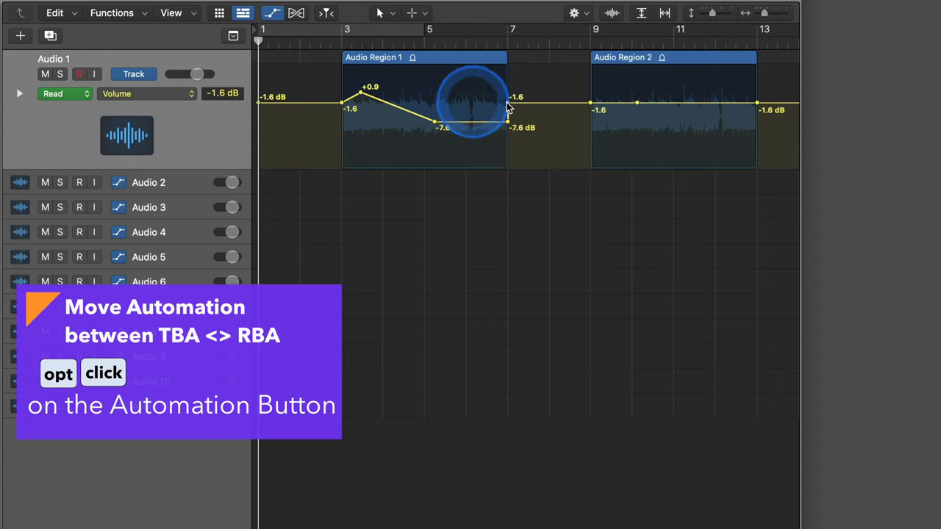
left_click(141, 75, "alt")
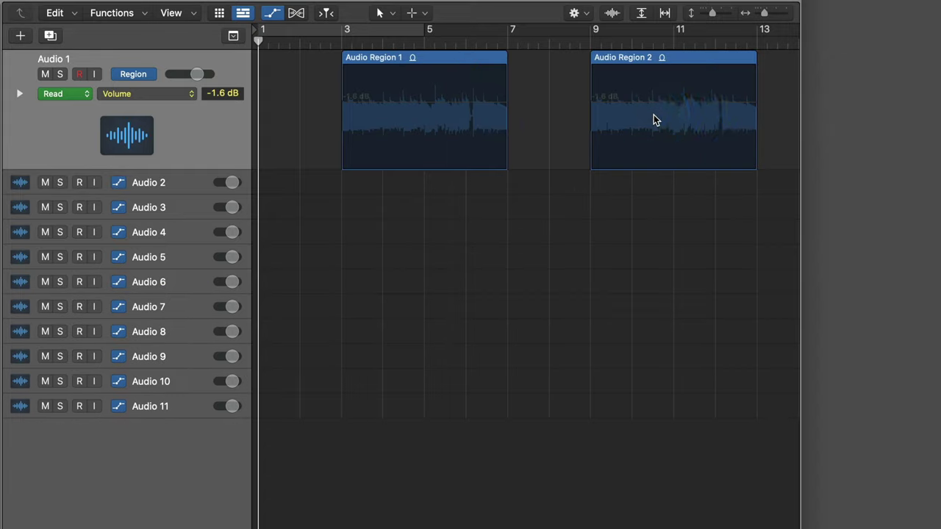
left_click(142, 75)
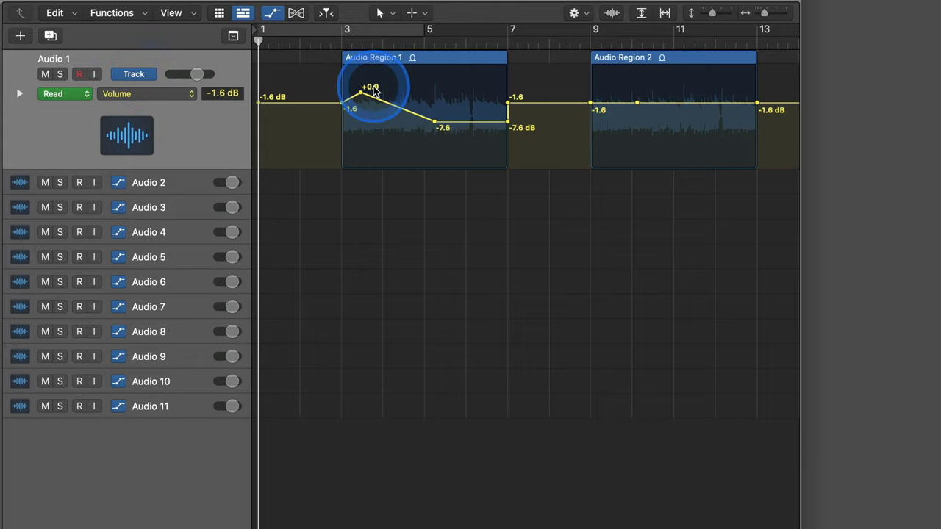
left_click(144, 76)
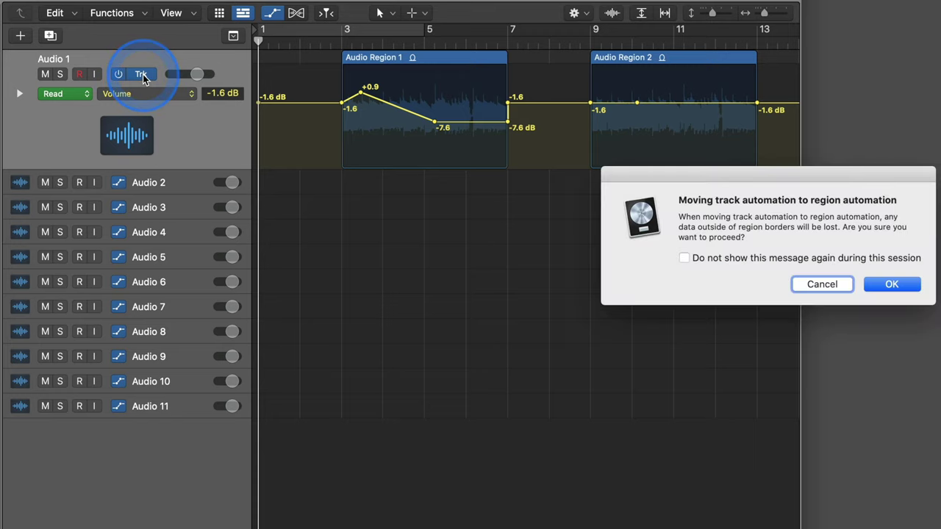
left_click_drag(808, 181, 575, 206)
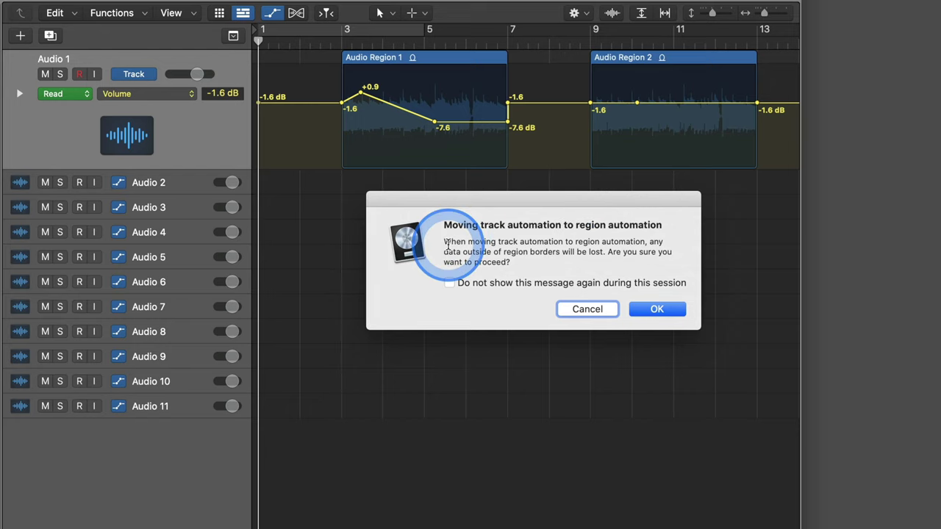
left_click(540, 108)
left_click(601, 312)
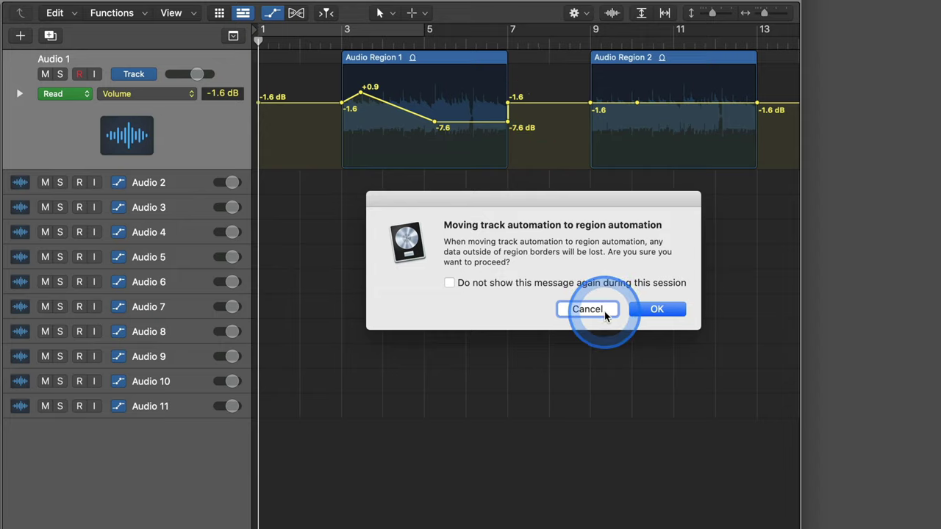
Step: Add a -11.6 dB track volume point at bar 8 between the regions, and move Audio 1's track automation to region automation
left_click(550, 103)
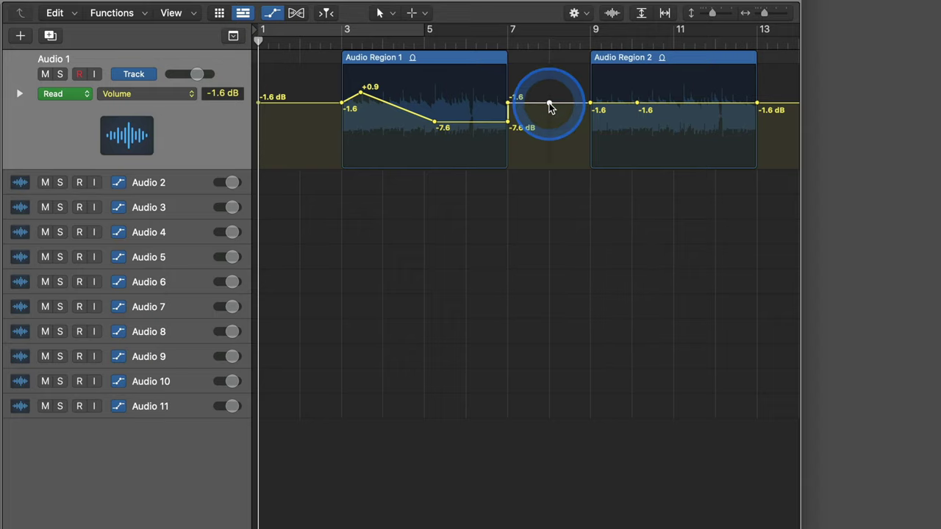
left_click_drag(550, 104, 550, 131)
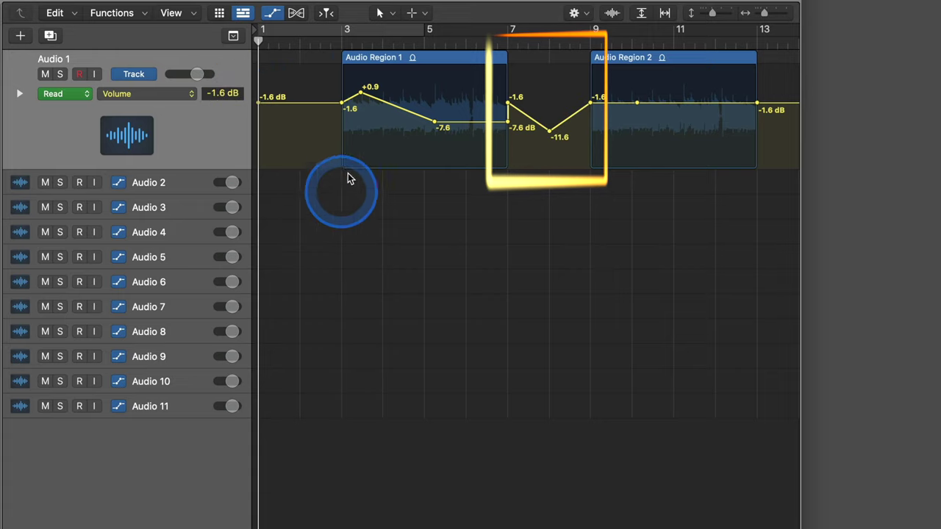
mouse_move(137, 76)
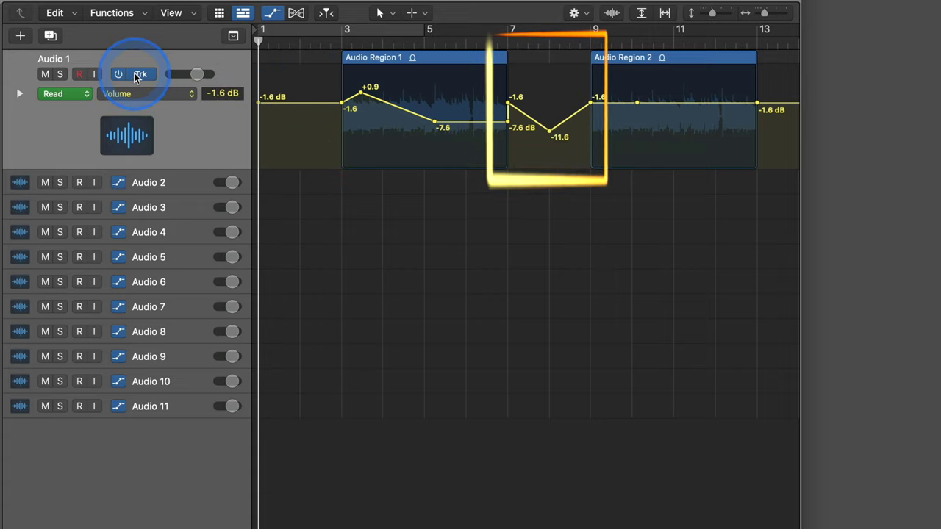
left_click(138, 74)
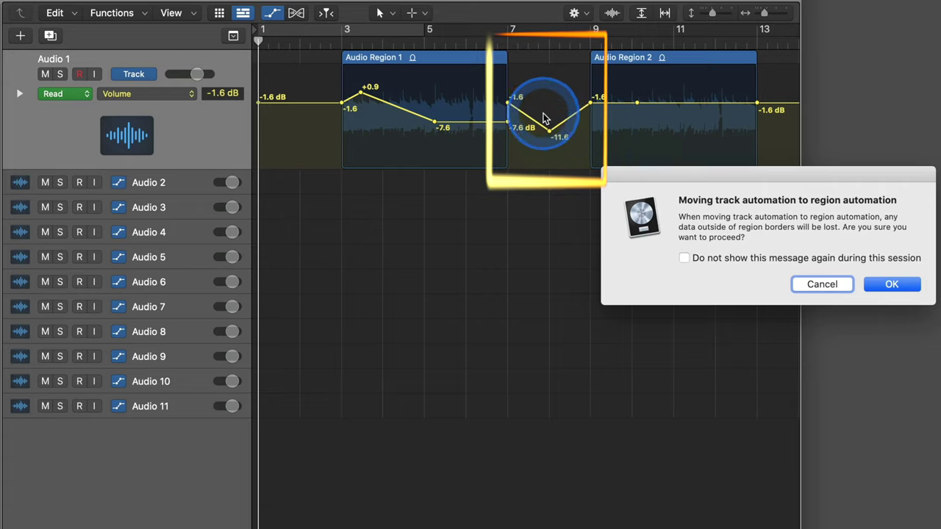
left_click(904, 287)
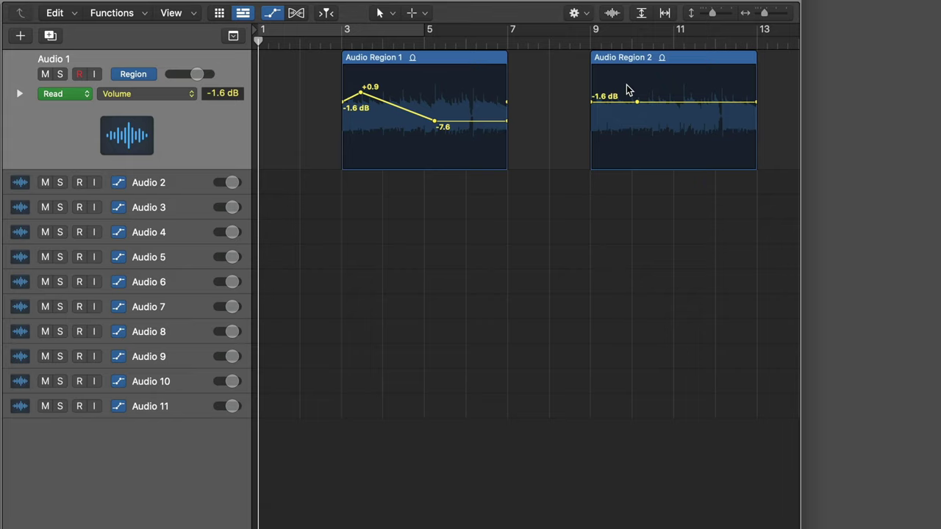
Step: Add region volume points of +0.0 dB at the start of Audio Region 1 and -32.4 dB near bar 6, and play from bar 3
left_click(138, 74)
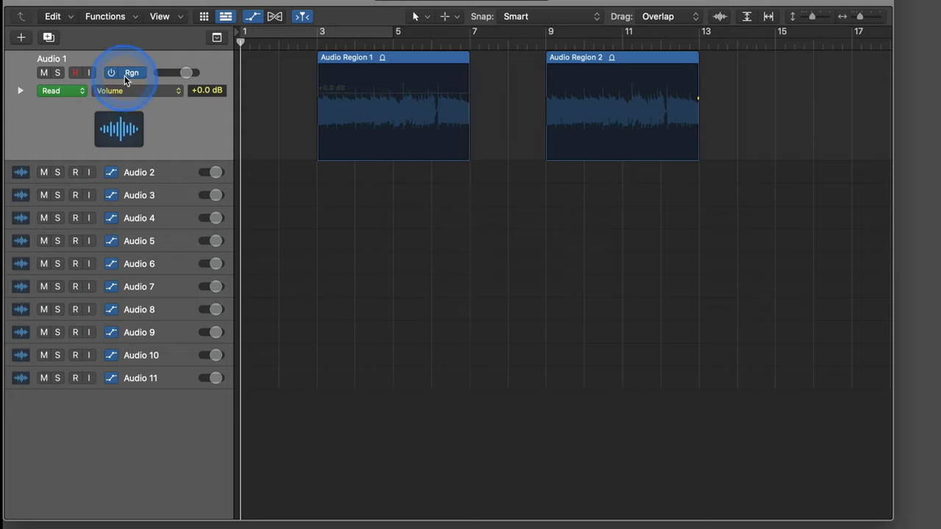
left_click(390, 56)
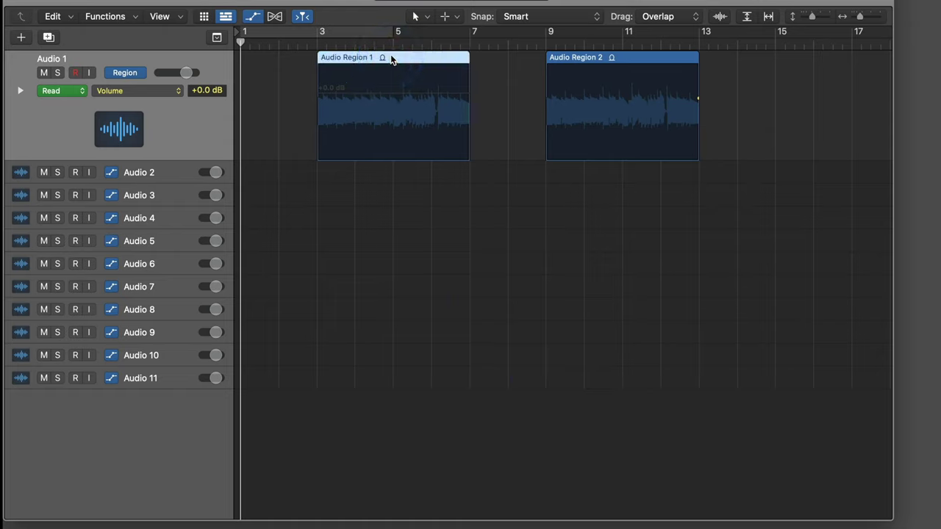
left_click(320, 91)
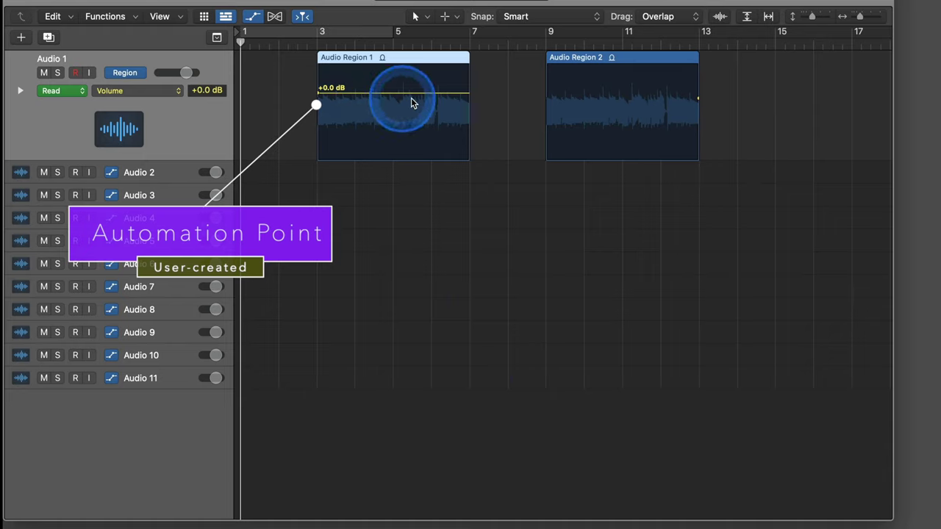
left_click(435, 94)
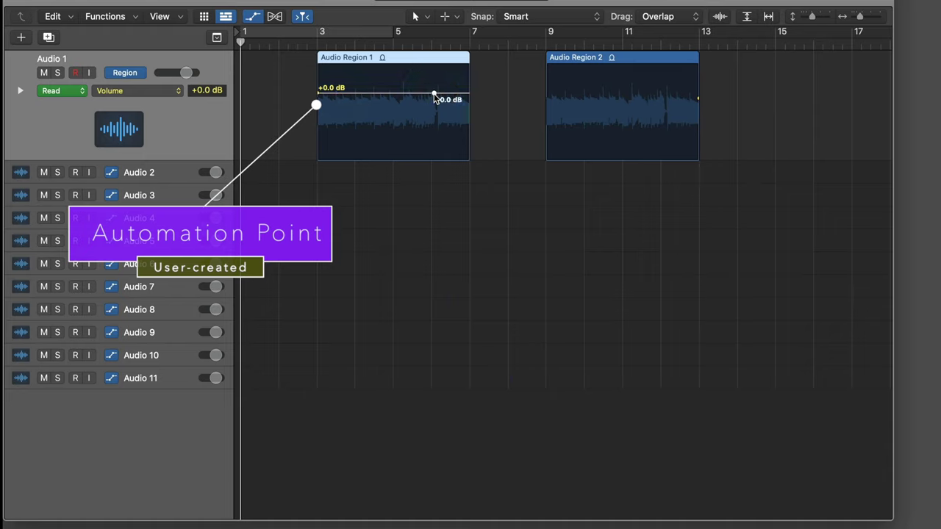
left_click_drag(433, 95, 433, 158)
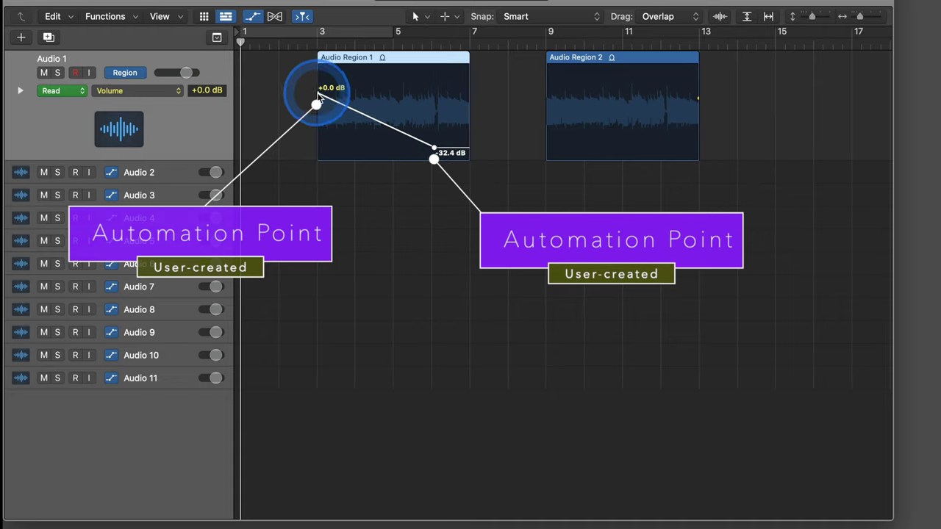
double_click(323, 37)
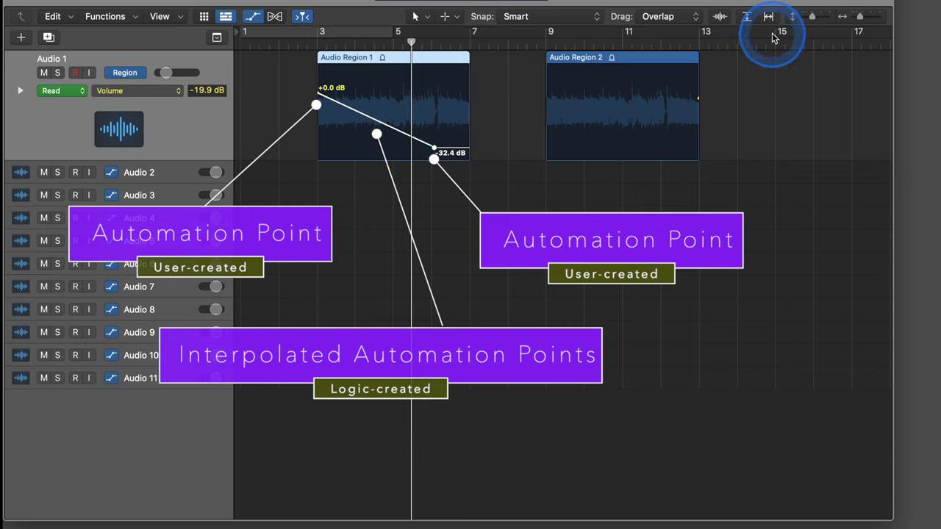
Step: Open Audio Region 1's automation in the Event List with additional info shown, examine the fader events, and return the playhead to the start
left_click(819, 1)
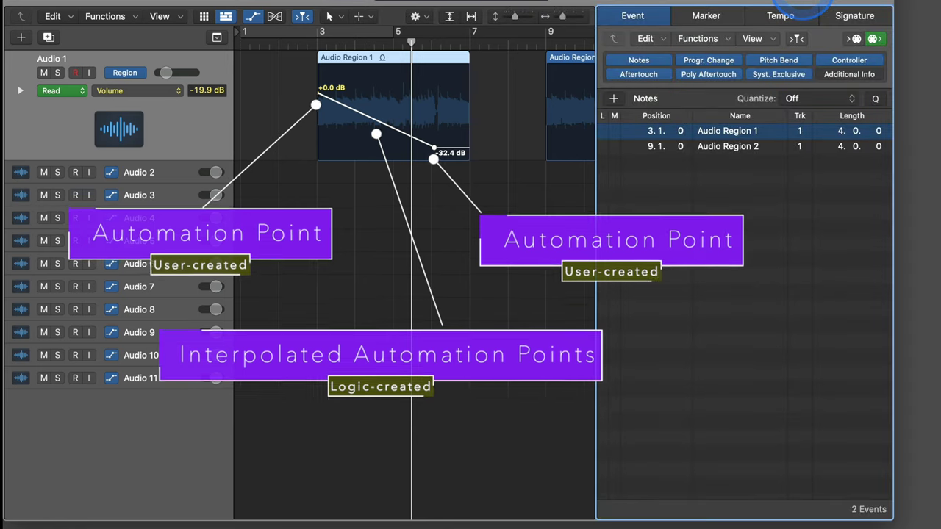
double_click(720, 132)
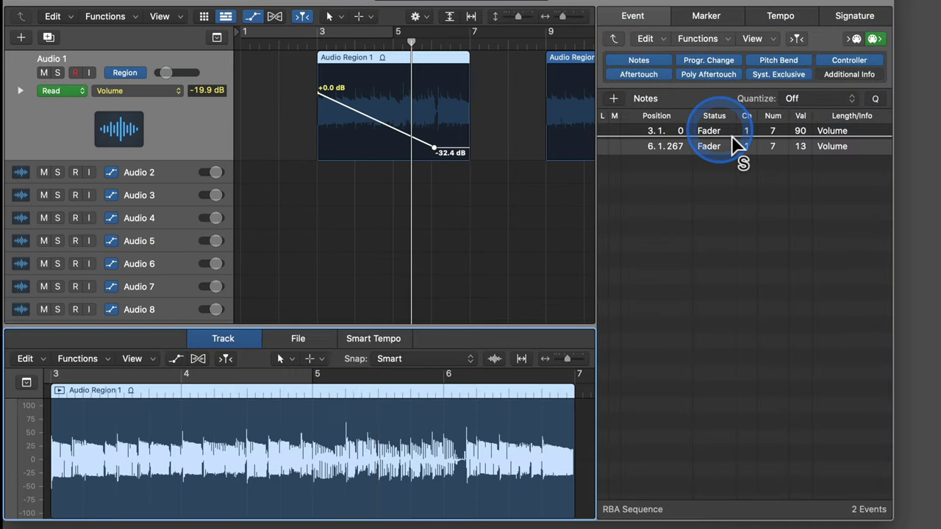
left_click(219, 338)
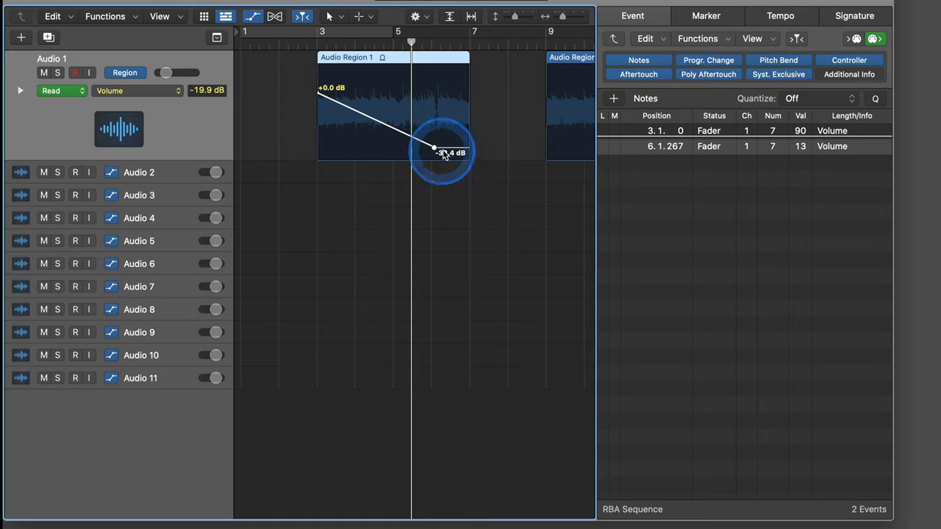
left_click(868, 80)
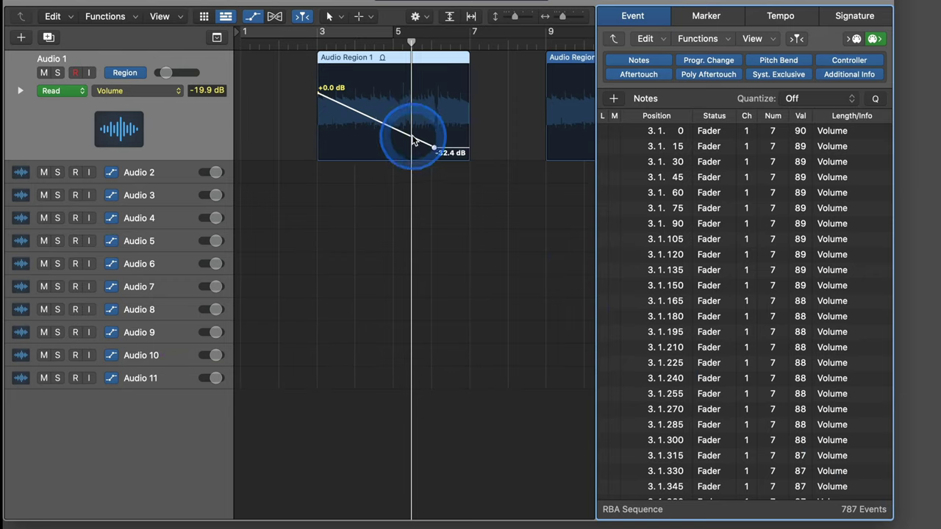
key("Return")
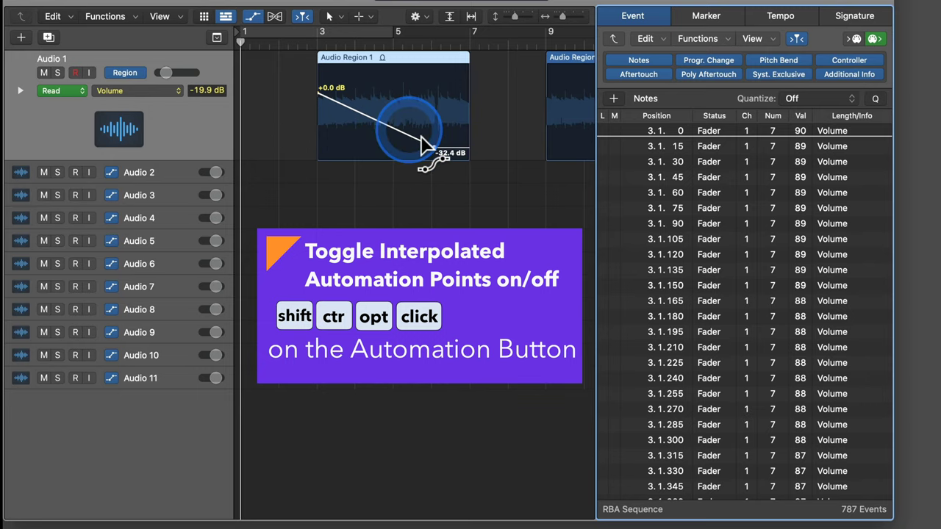
Step: Toggle interpolation between Audio Region 1's two volume points off and on repeatedly, leave it off, and close the Event List
left_click(422, 138, "ctrl+alt+shift")
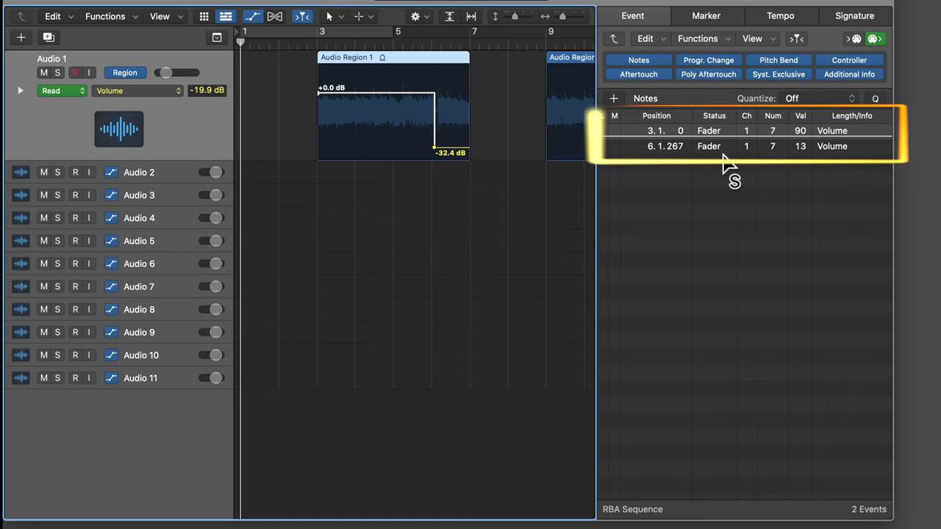
left_click(432, 117)
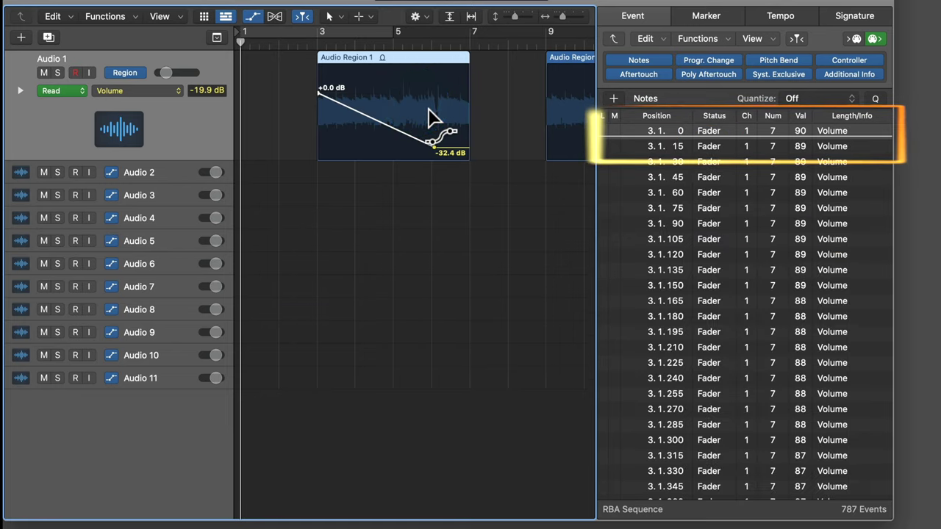
left_click(433, 117)
left_click(432, 117)
left_click(432, 117)
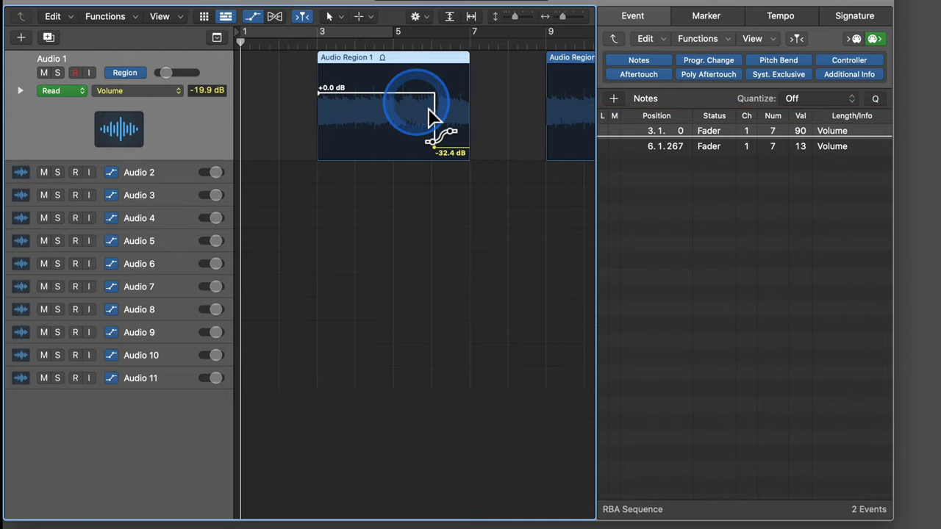
left_click(432, 117)
left_click(432, 117)
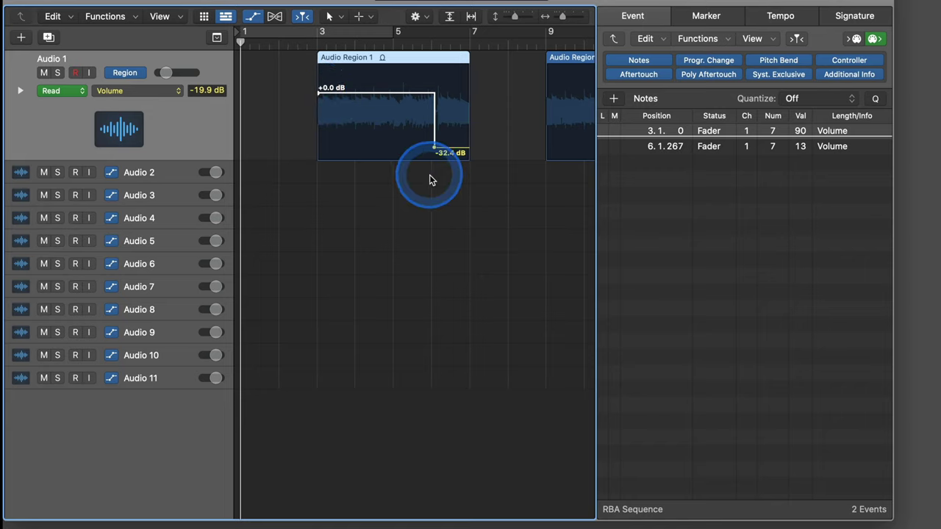
left_click(424, 111, "ctrl+shift")
left_click(424, 111, "ctrl+shift")
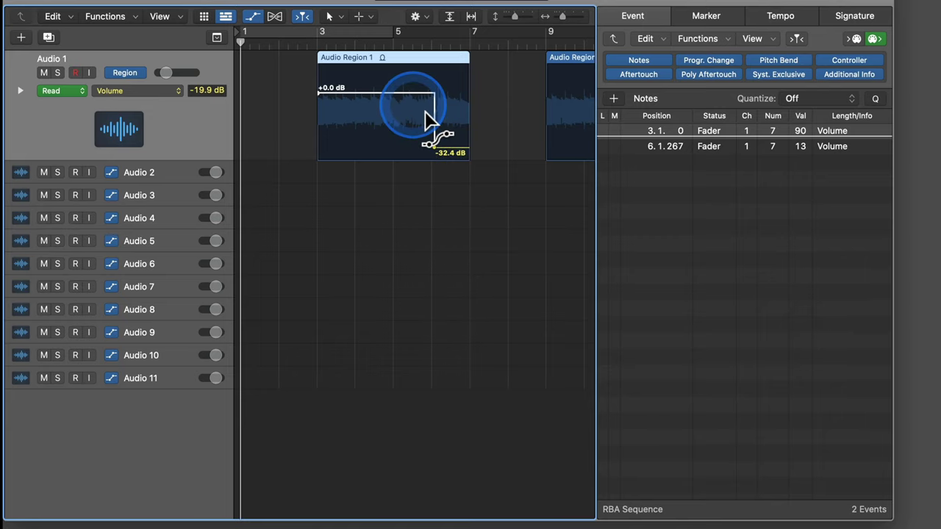
left_click(425, 111, "ctrl+shift")
left_click(425, 111, "ctrl+shift")
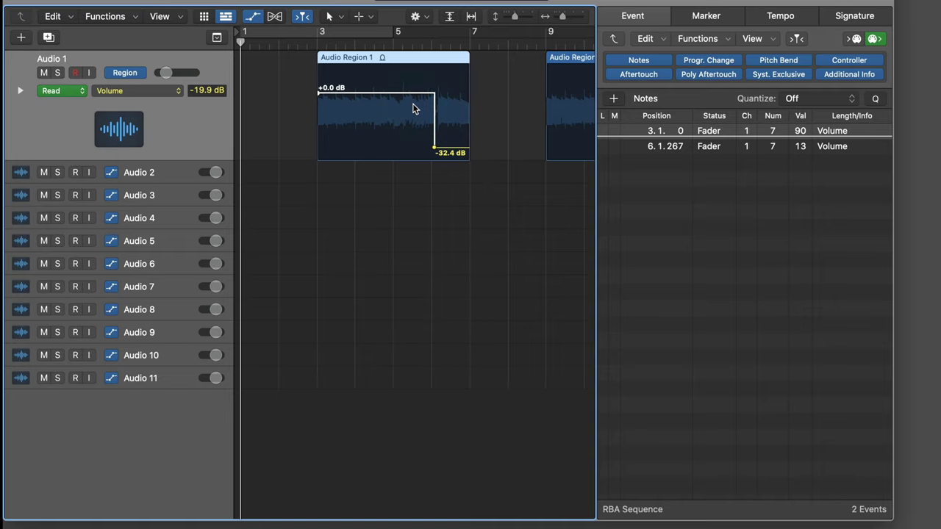
key("d")
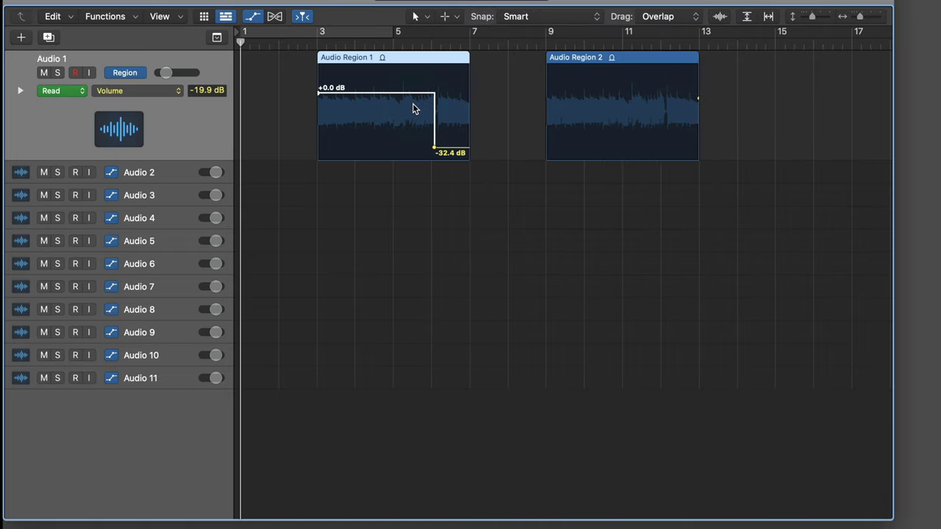
Step: Switch Audio 1 to track automation and place volume points of -0.3, -16.0, -1.2 and -1.8 dB near bars 1, 5, 8 and 13
left_click(125, 72)
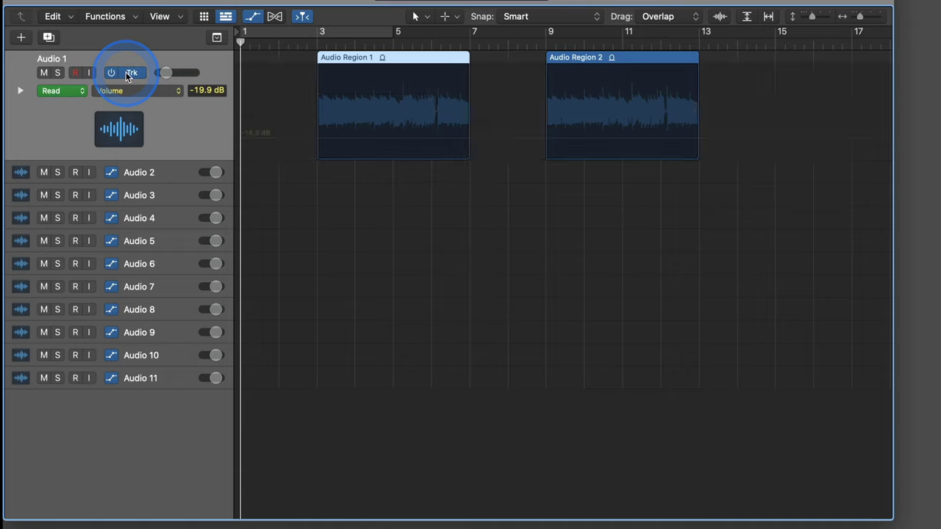
left_click(251, 94)
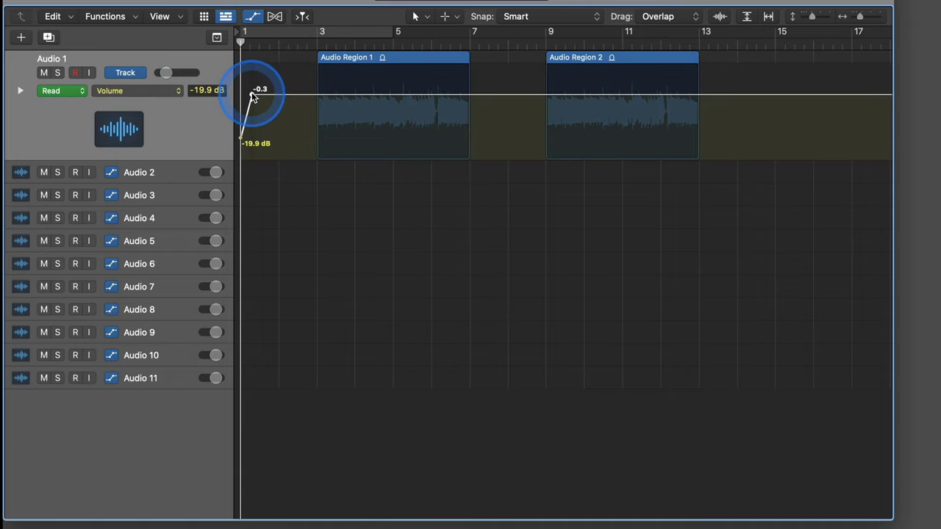
left_click(557, 137)
left_click_drag(437, 111, 407, 133)
left_click(754, 103)
left_click(754, 100)
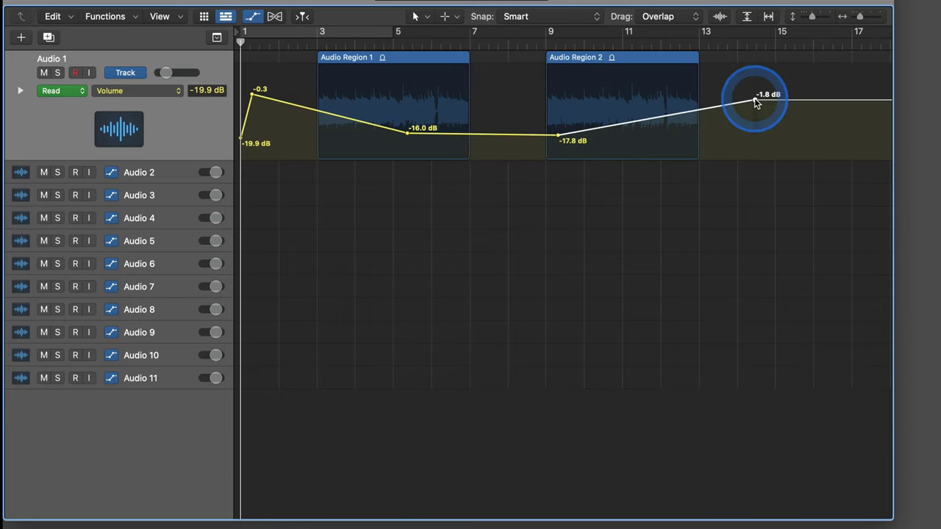
left_click_drag(754, 103, 724, 98)
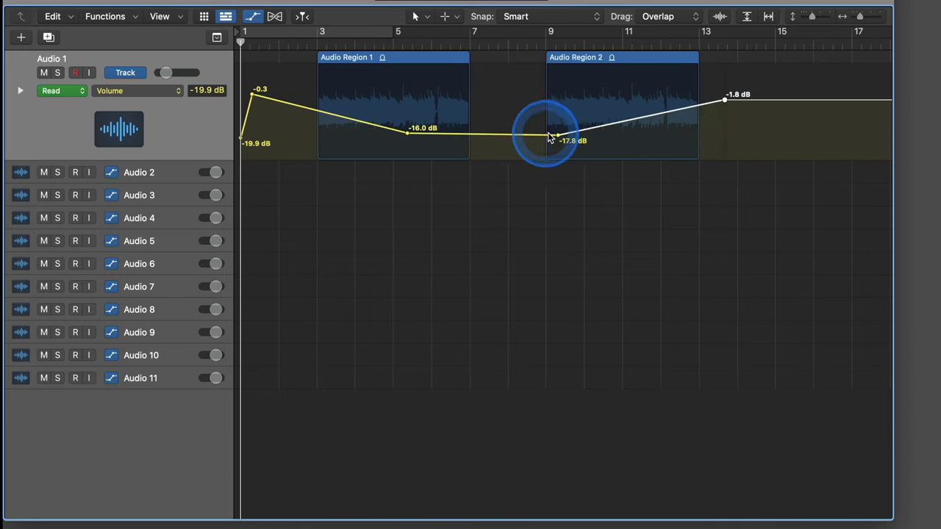
left_click_drag(556, 137, 524, 96)
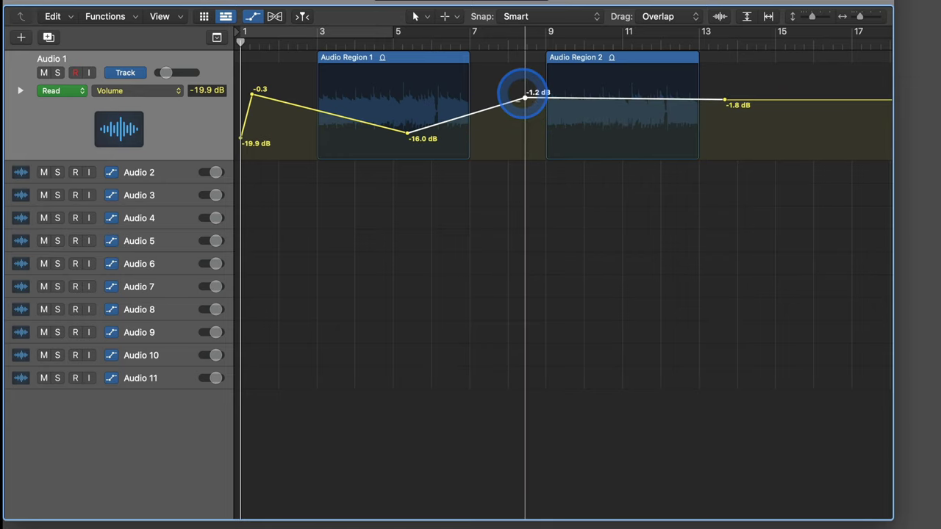
Step: Toggle interpolation off and back on between neighbouring volume points of Audio 1's track automation, one segment at a time
left_click(382, 118)
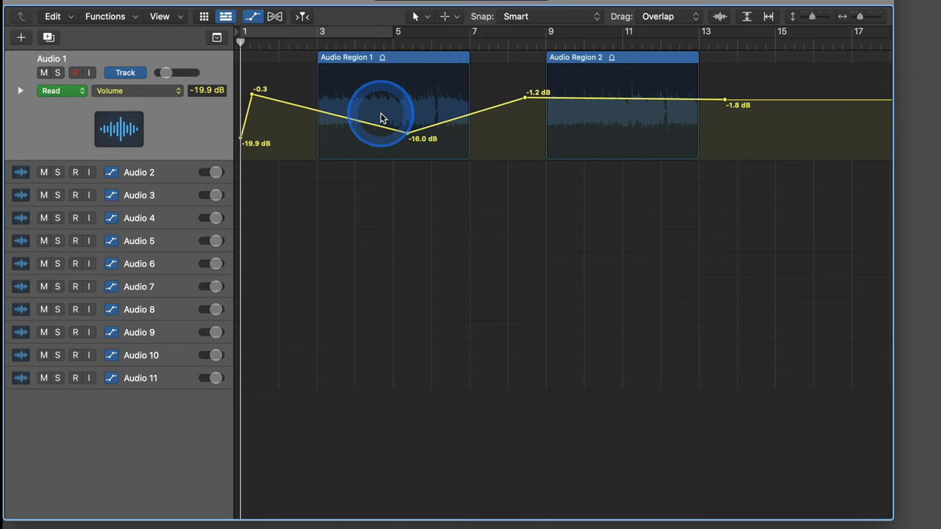
left_click_drag(393, 122, 517, 98)
left_click(650, 95)
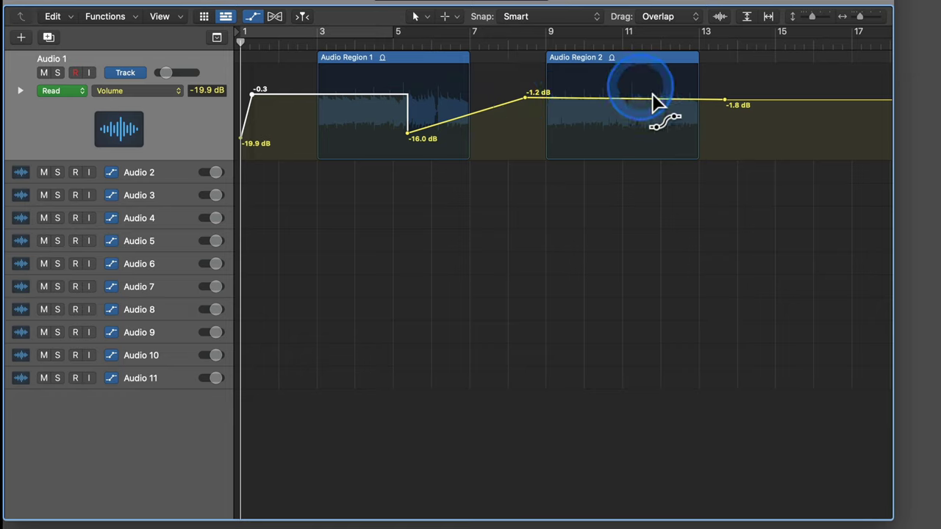
left_click_drag(441, 119, 465, 112)
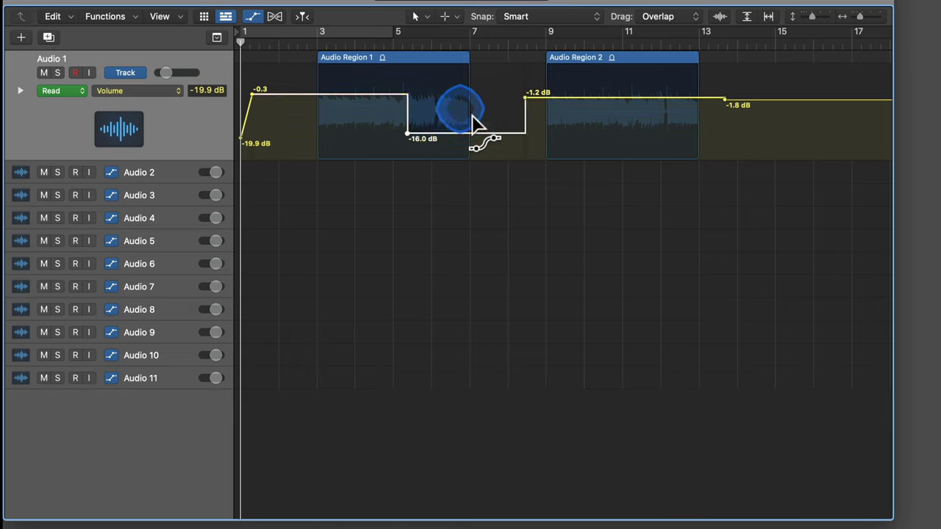
left_click(378, 108)
left_click_drag(379, 107, 485, 114)
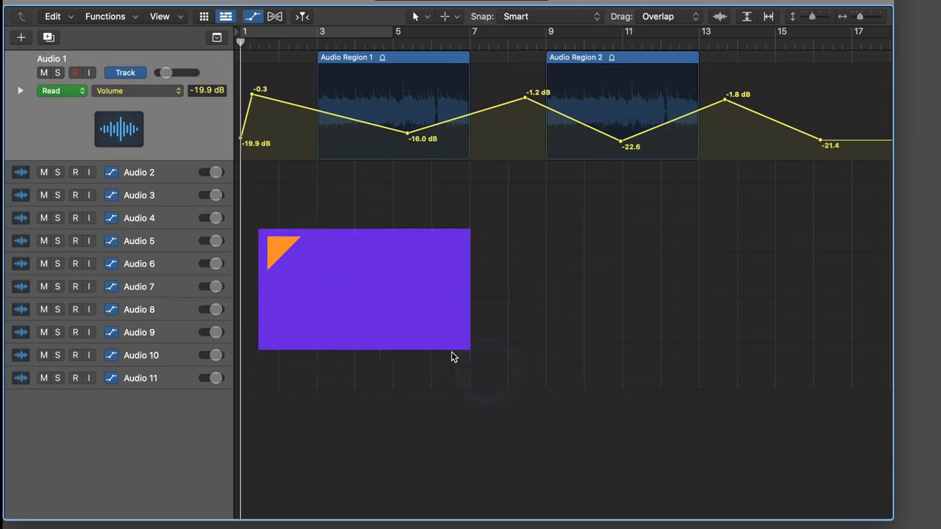
Step: Select all the volume points after bar 1 on Audio 1 and repeatedly toggle interpolation off and on for the whole selection
left_click_drag(288, 70, 840, 84)
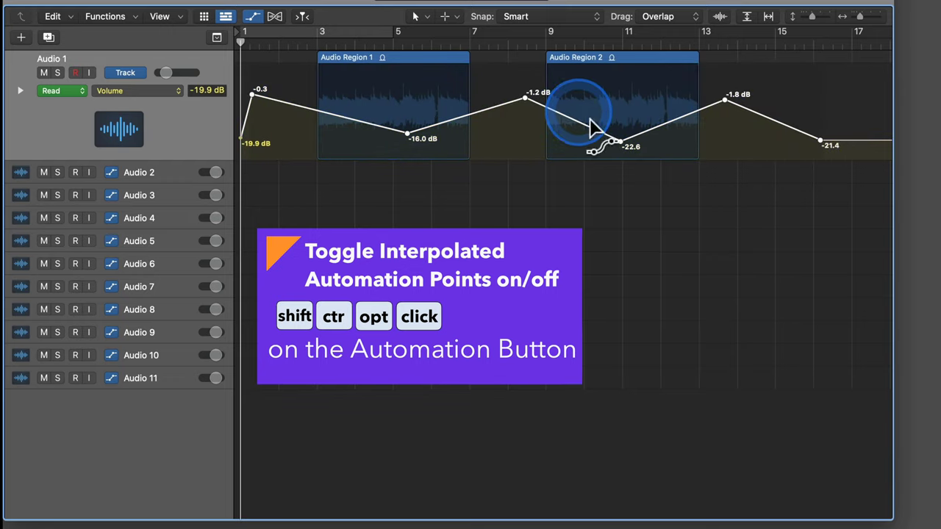
left_click(591, 122, "ctrl+alt+shift")
left_click(590, 120, "ctrl+alt+shift")
left_click(591, 122, "ctrl+alt+shift")
left_click(591, 122, "ctrl+alt+shift")
left_click(591, 122, "ctrl+alt+shift")
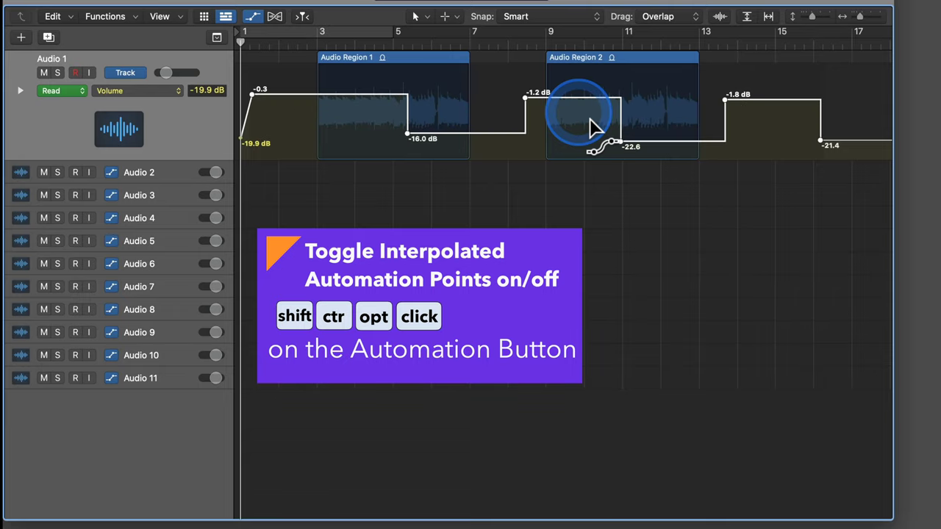
left_click(590, 120, "ctrl+alt+shift")
left_click(590, 120, "ctrl+alt+shift")
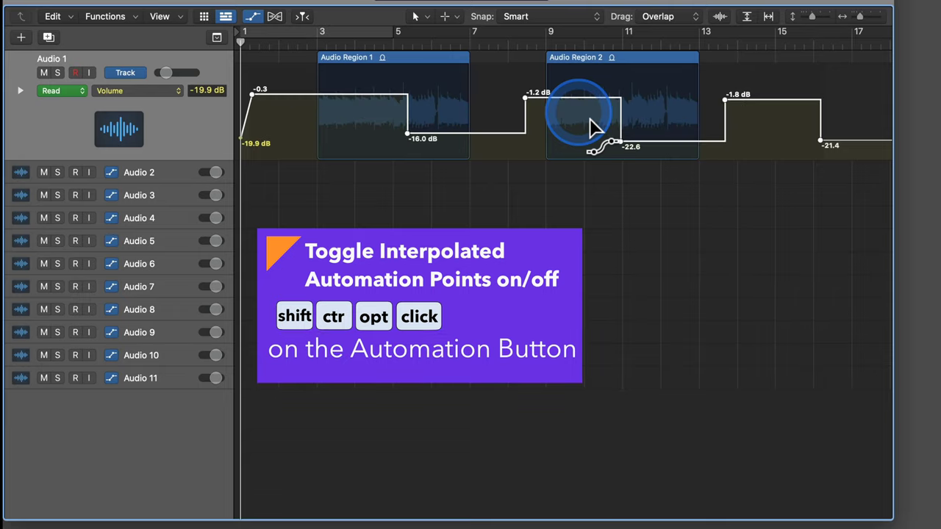
left_click(590, 119, "ctrl+alt+shift")
left_click(590, 120, "ctrl+alt+shift")
left_click(590, 120, "ctrl+alt+shift")
left_click(590, 120, "ctrl+alt+shift")
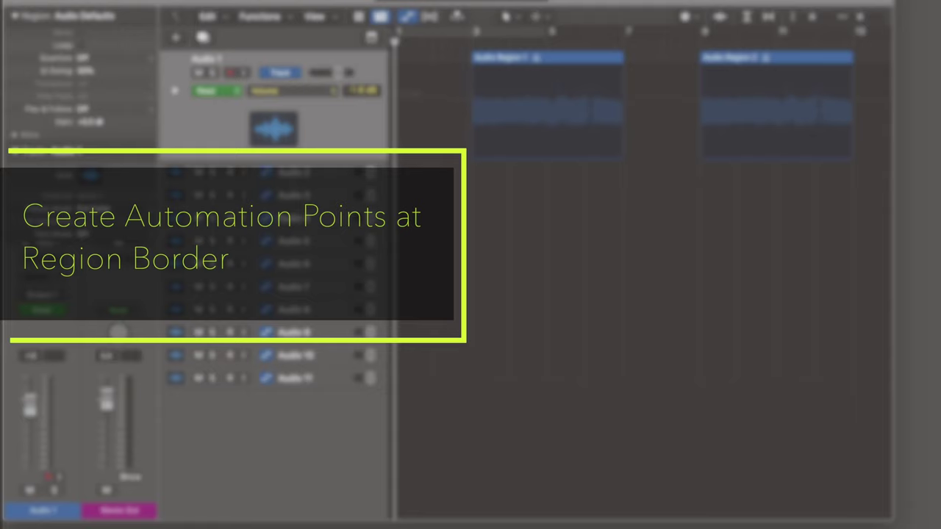
Step: Try adding one volume point at each border of Audio Region 1 and lowering the line between them, and undo both changes
left_click(535, 58)
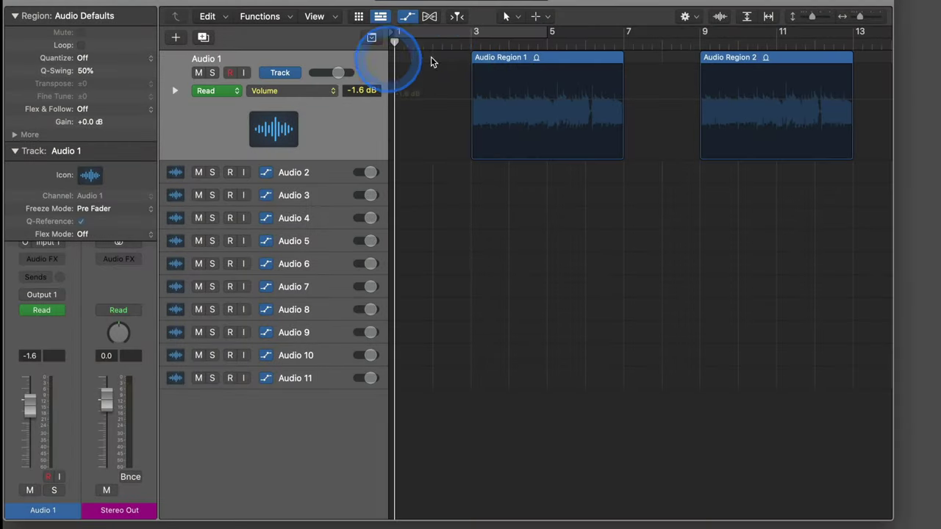
left_click(520, 60)
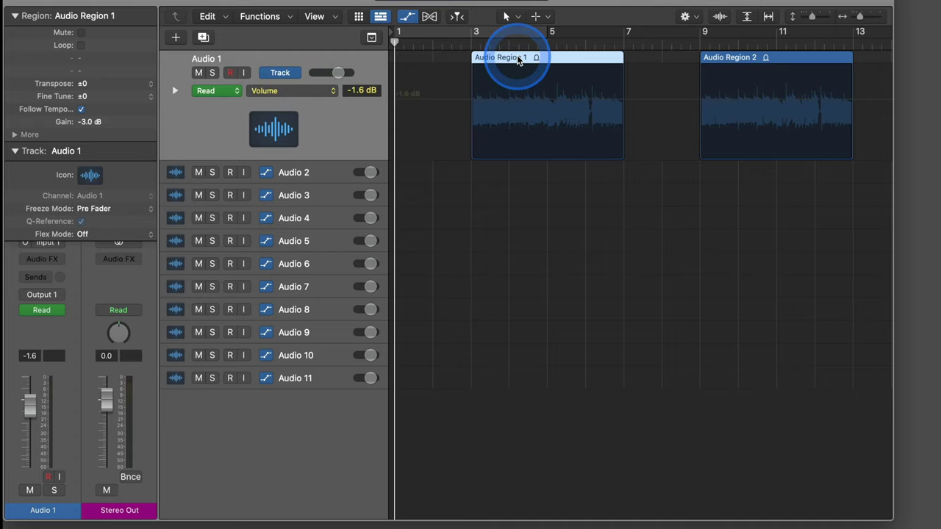
left_click(539, 97)
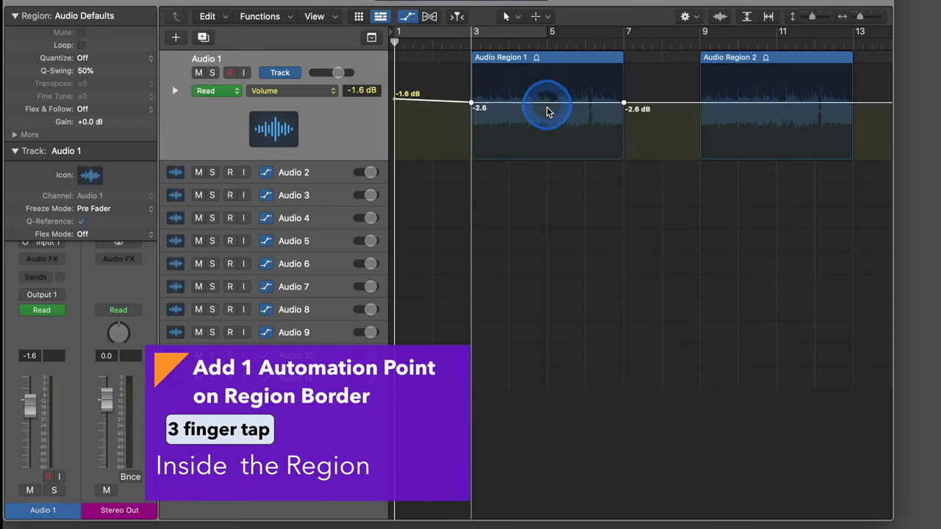
left_click_drag(548, 109, 549, 135)
key("super+z")
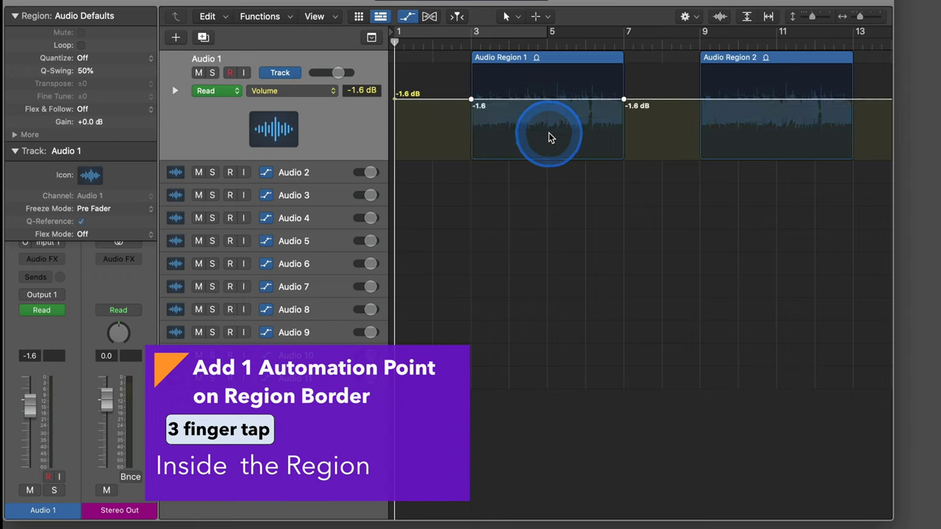
key("super+z")
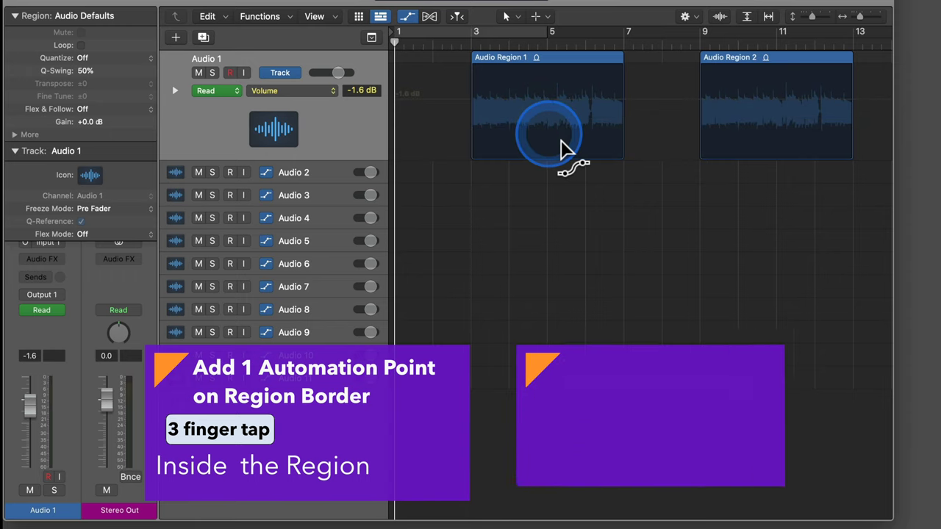
Step: Add two volume points at each border of Audio Region 1, lower the level between them to -10.0 dB, and delete the track's automation
left_click(550, 104, "ctrl+shift")
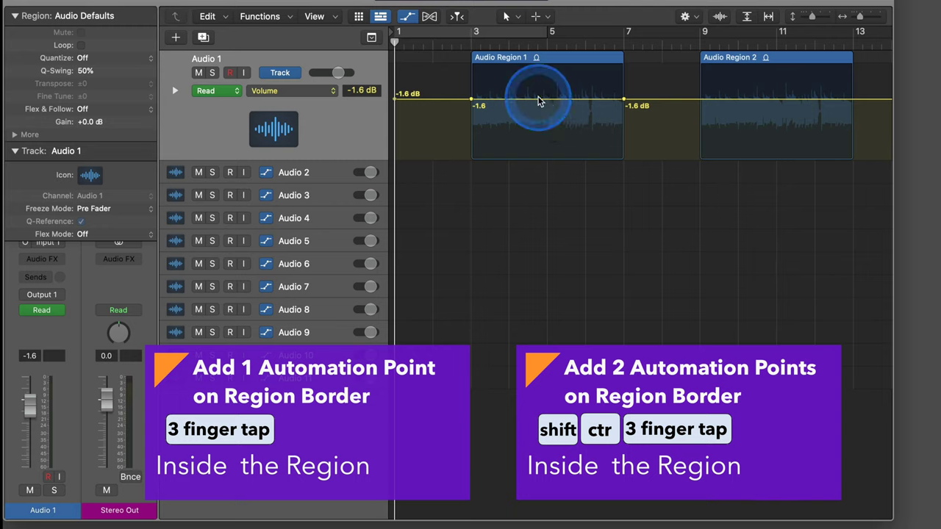
left_click_drag(538, 101, 544, 125)
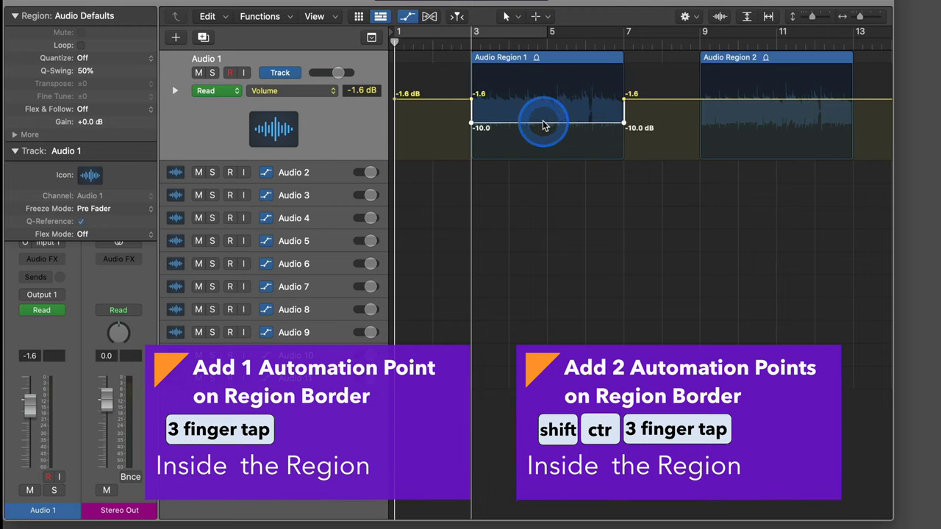
key("ctrl+super+BackSpace")
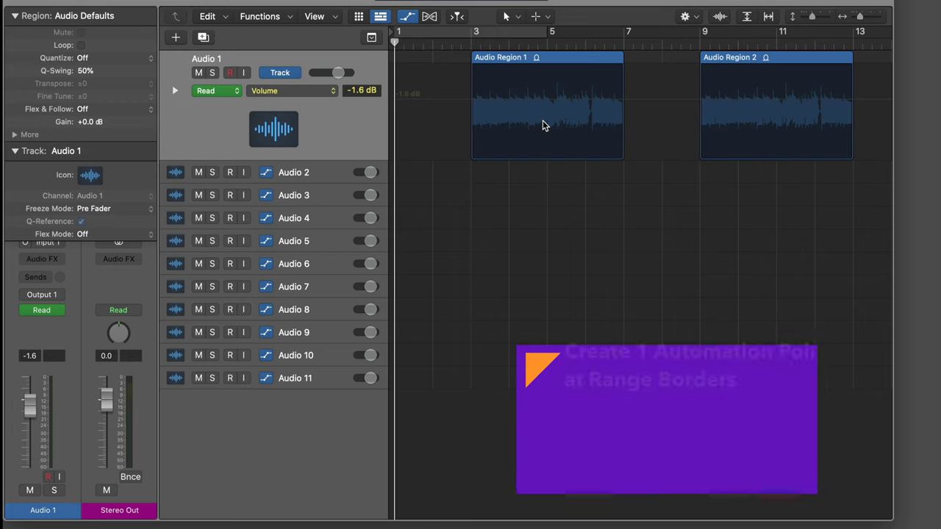
Step: Create one volume point at each end of a range from about bar 2 to bar 8 on Audio 1's automation curve
left_click(433, 89)
left_click_drag(433, 89, 667, 116)
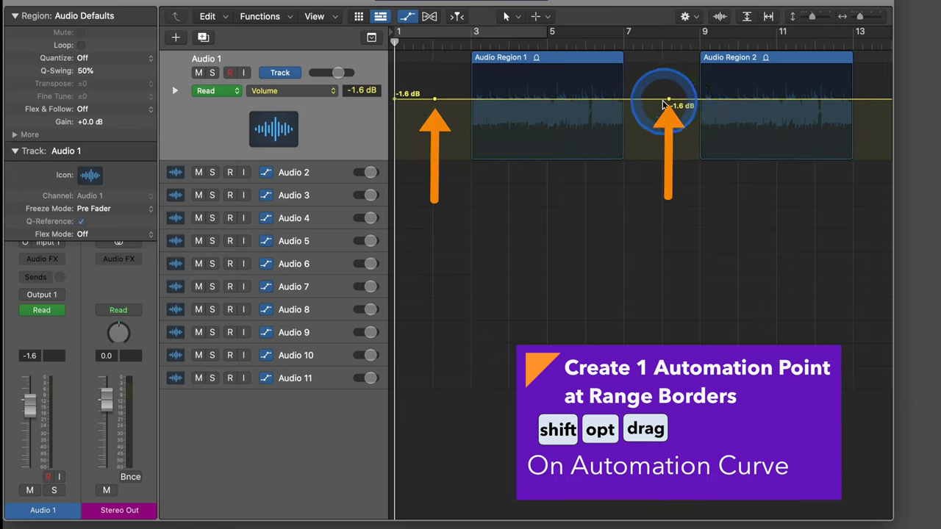
mouse_move(652, 103)
left_mouse_down()
mouse_move(655, 124)
mouse_move(653, 106)
left_mouse_up()
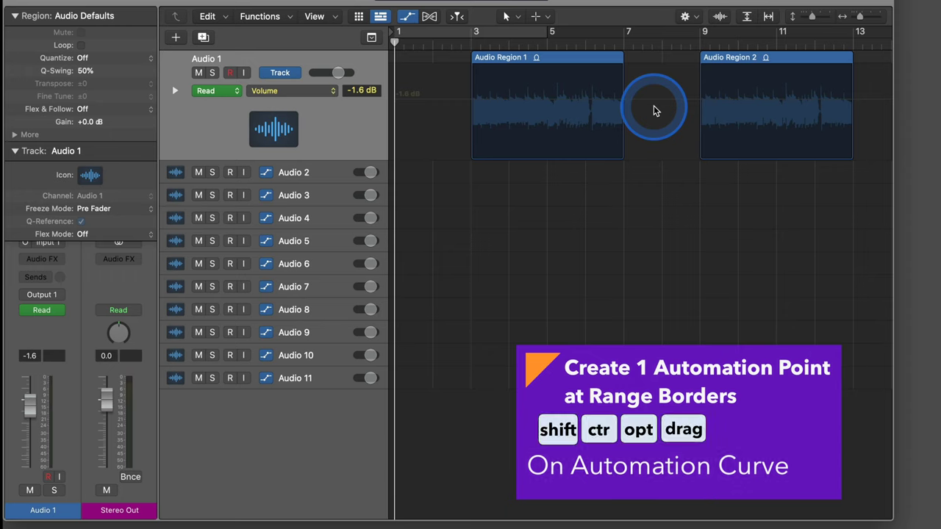
Step: Create two volume points at each end of the range from about bar 2 to bar 8 and lower the level between them to -16.9 dB
left_click(653, 108)
mouse_move(654, 107)
left_mouse_down()
mouse_move(665, 118)
mouse_move(544, 118)
mouse_move(442, 94)
mouse_move(667, 119)
left_mouse_up()
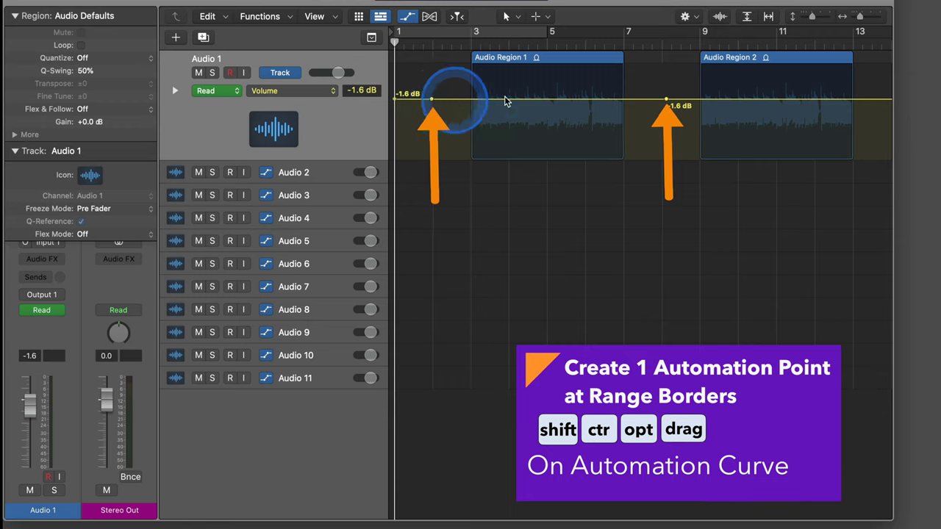
left_click_drag(560, 102, 556, 136)
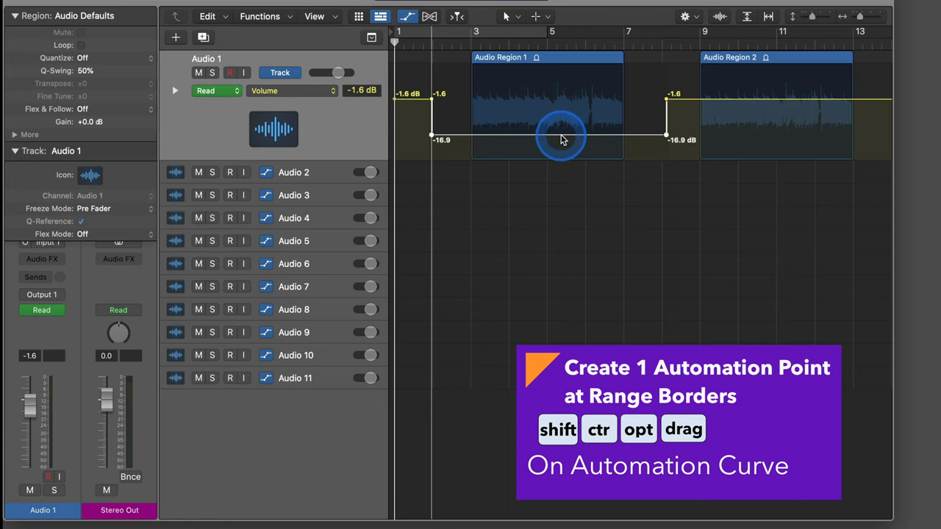
left_click(426, 105)
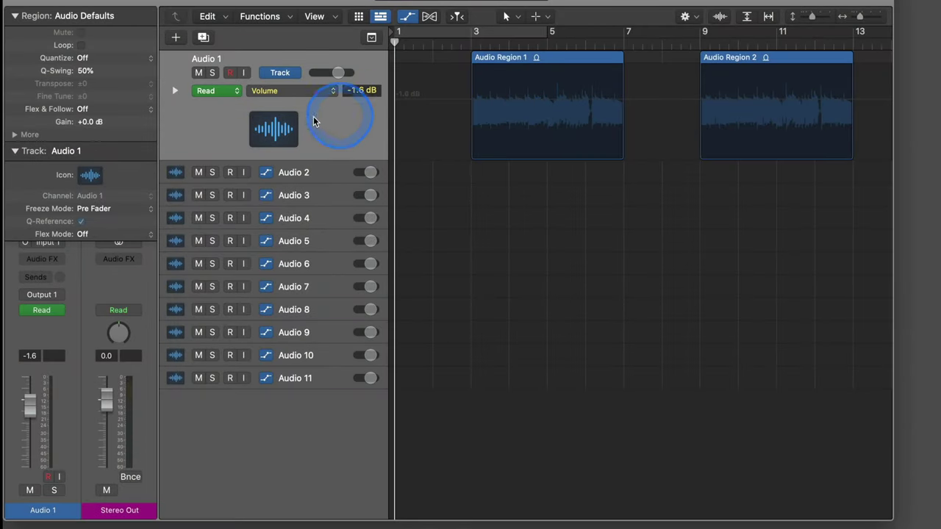
Step: Marquee-select bars 4 to 6 of Audio Region 1, create volume points at the selection borders, and lower the level between them
left_click(512, 93)
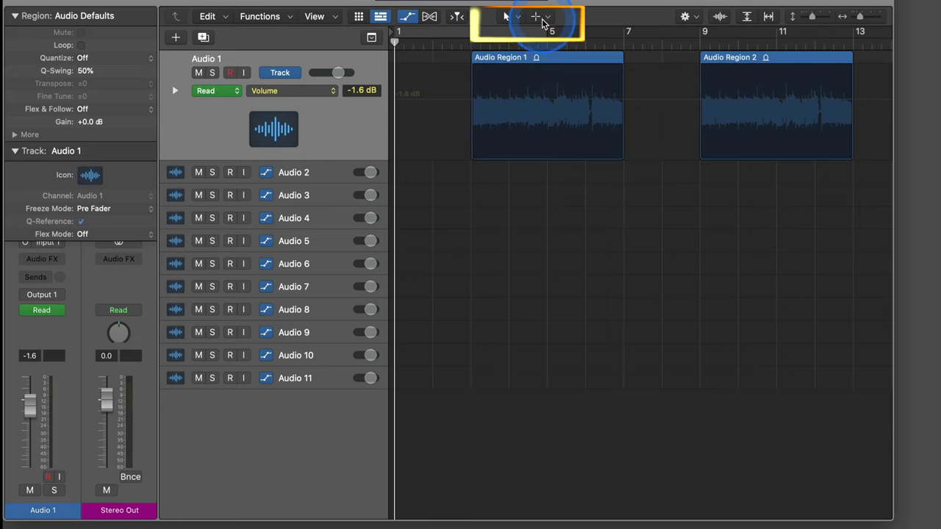
left_click(512, 91)
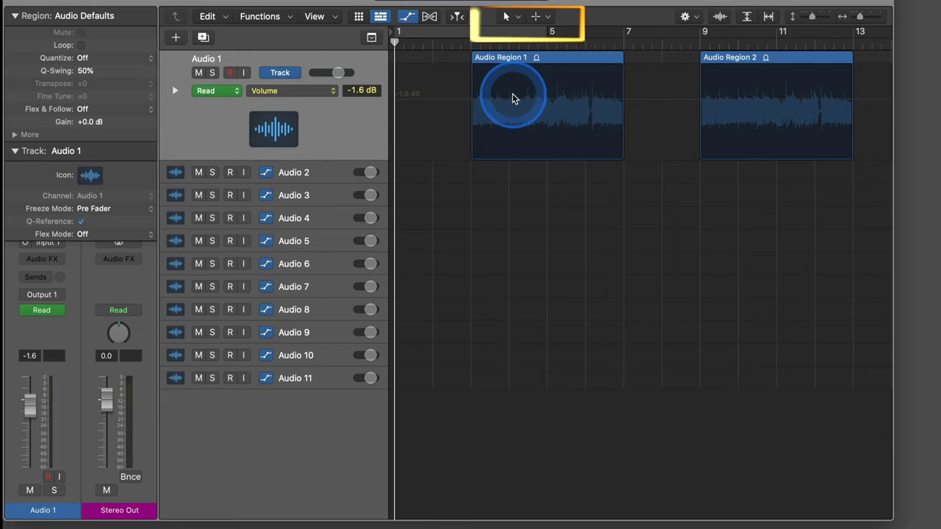
left_click_drag(509, 87, 586, 115)
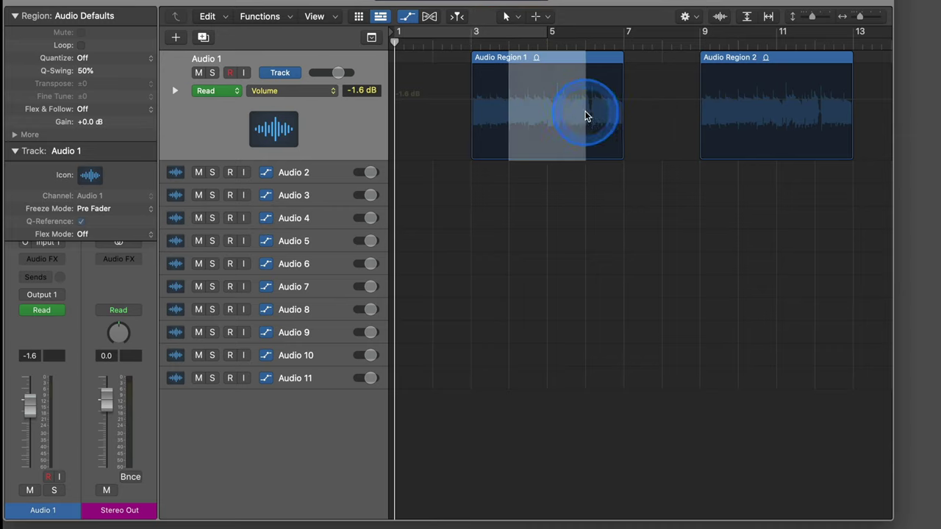
left_click(540, 98)
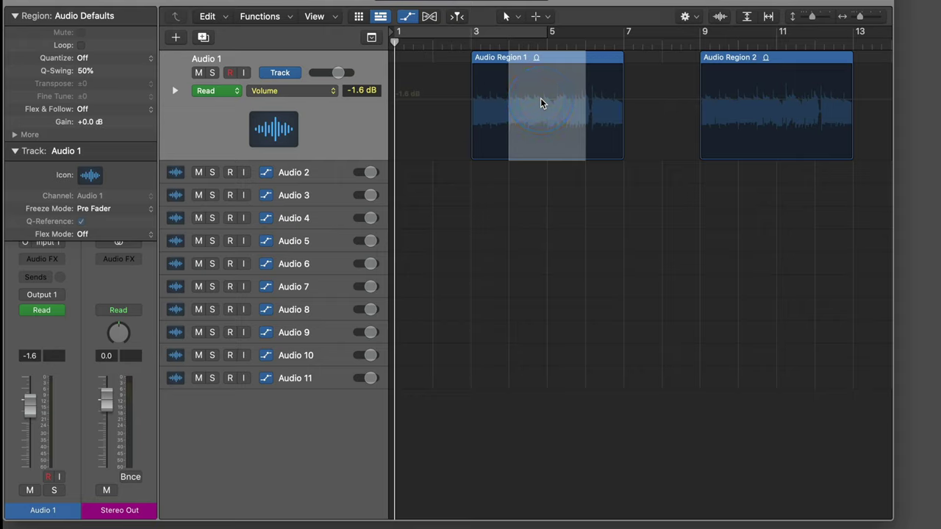
left_click(540, 103)
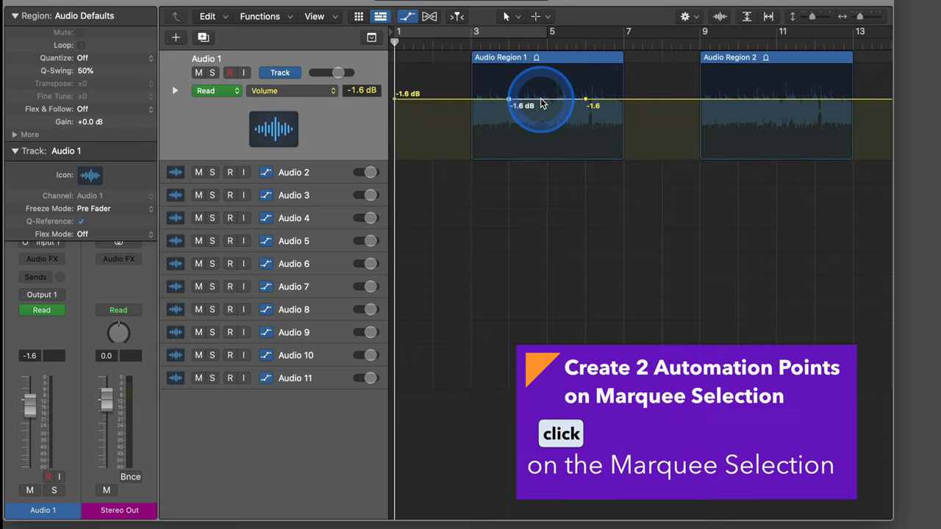
mouse_move(540, 105)
left_mouse_down()
mouse_move(546, 133)
mouse_move(539, 85)
mouse_move(541, 122)
left_mouse_up()
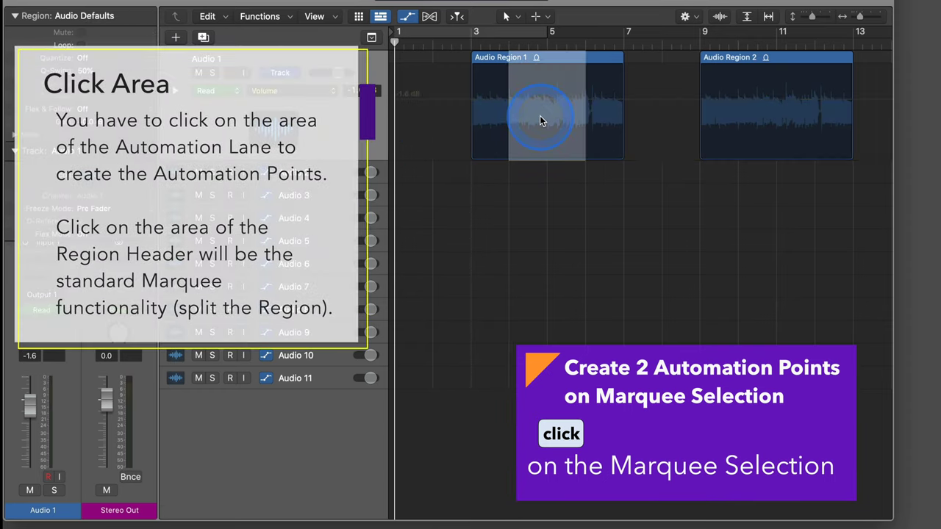
Step: Clear the marquee selection, marquee-select part of Audio Region 2 from about bar 10, and create volume points at its borders
left_click(433, 91)
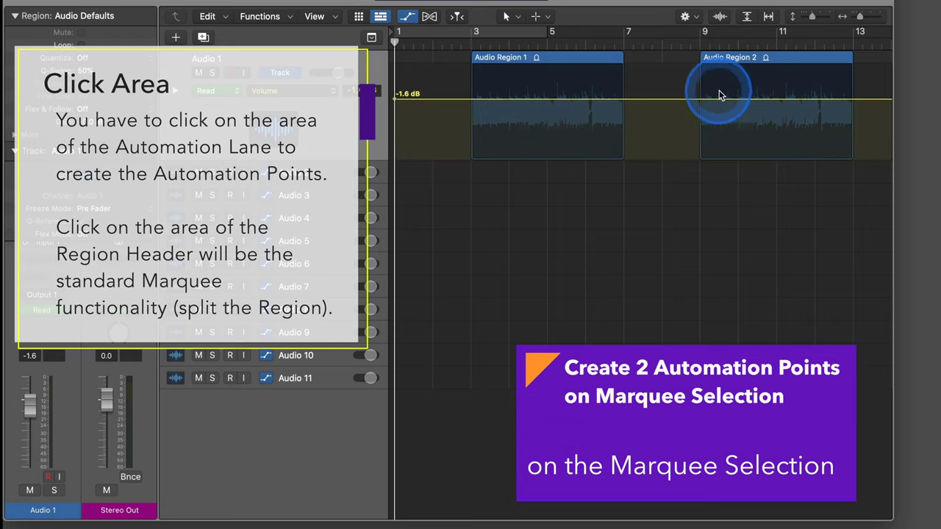
left_click_drag(738, 87, 790, 128)
left_click(781, 103)
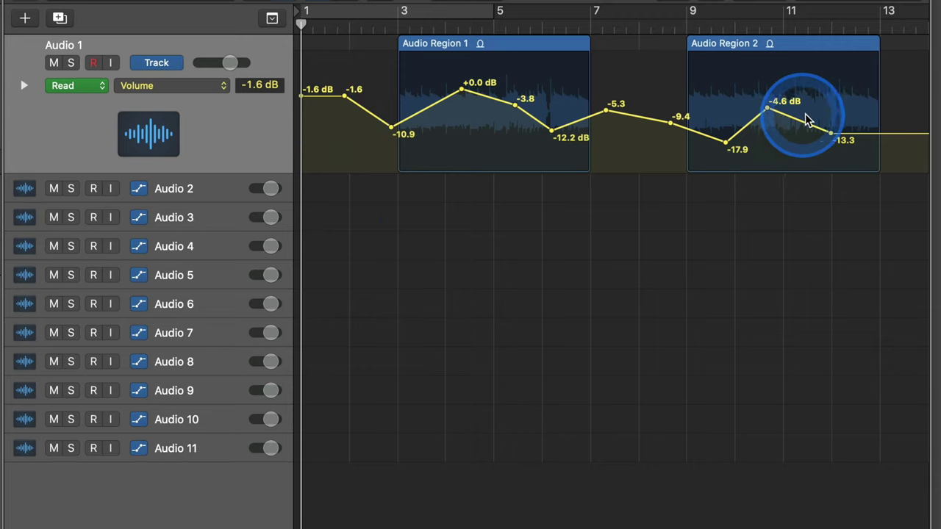
Step: Lower the volume point near bar 6 in Audio Region 1 to about -14.4 dB
left_click_drag(551, 132, 555, 137)
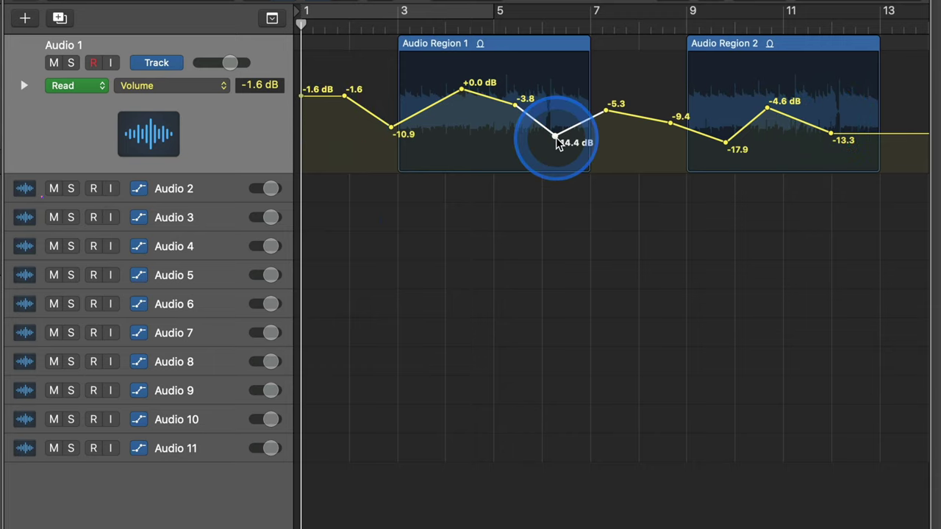
Step: Delete the volume point near bar 6 in Audio Region 1, re-create it there, and lower it to -17.5 dB
double_click(556, 138)
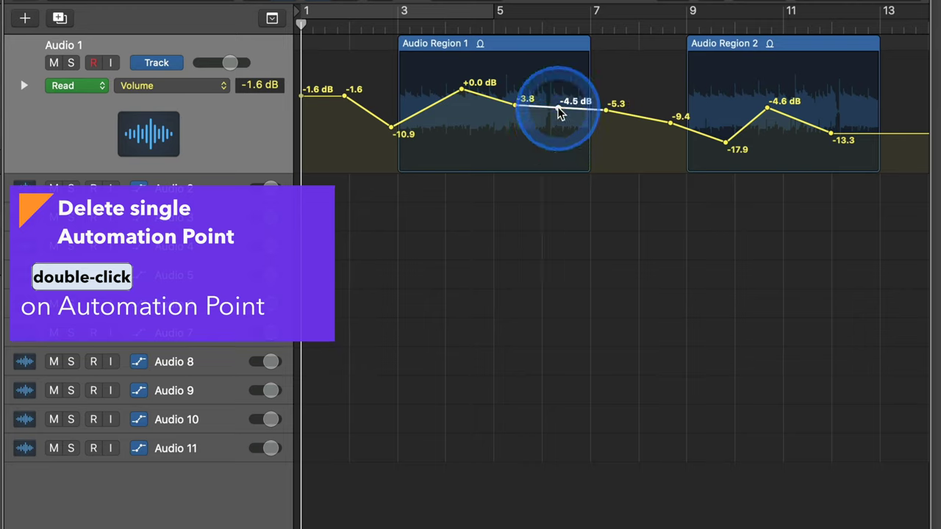
left_click_drag(559, 110, 557, 147)
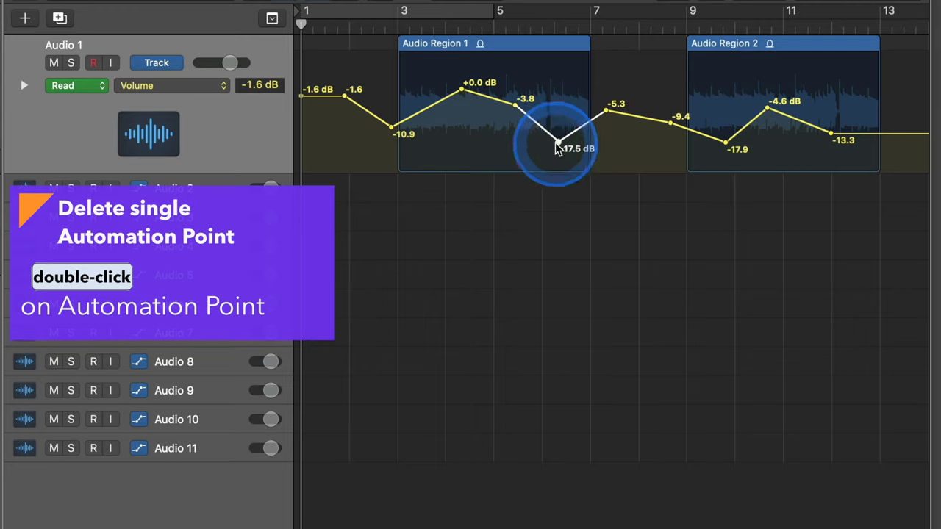
left_click(565, 217)
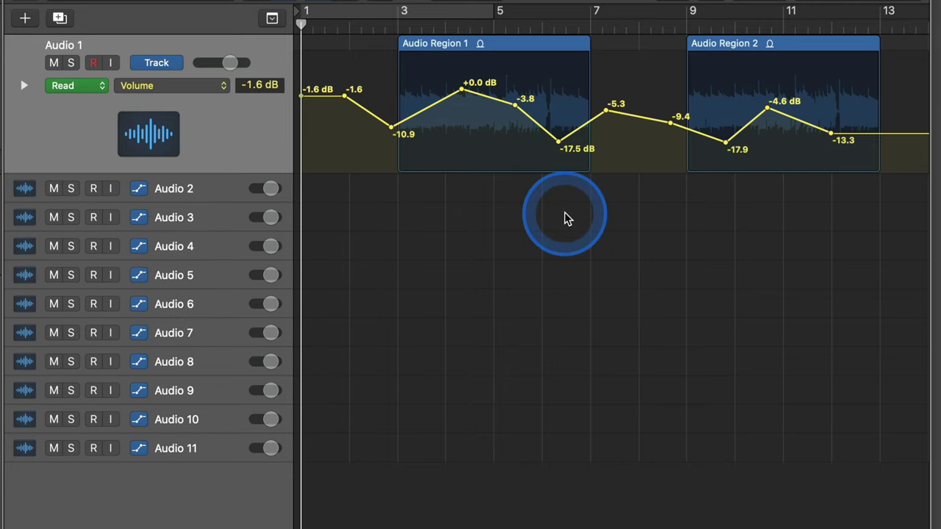
Step: Select all volume points on Audio 1 from the point near bar 6, and clear the selection
double_click(558, 142, "alt")
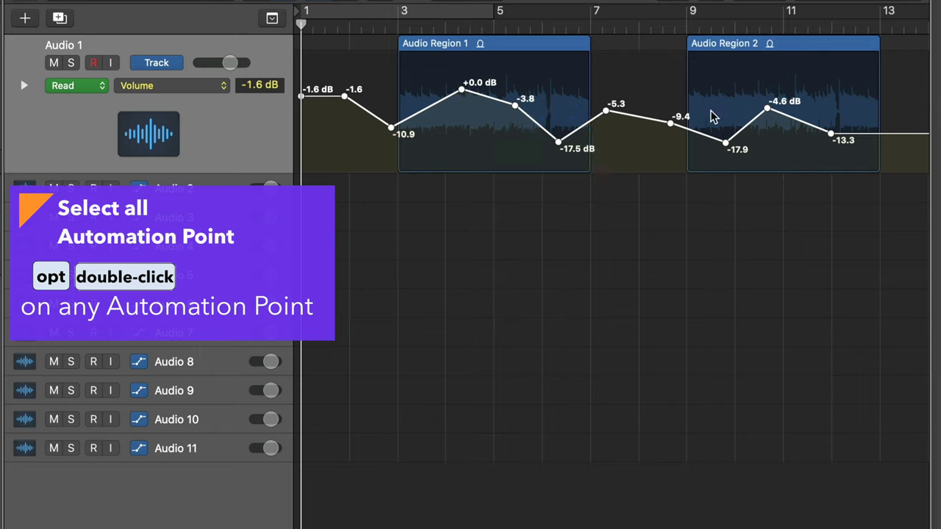
left_click_drag(548, 252, 559, 147)
left_click(558, 145)
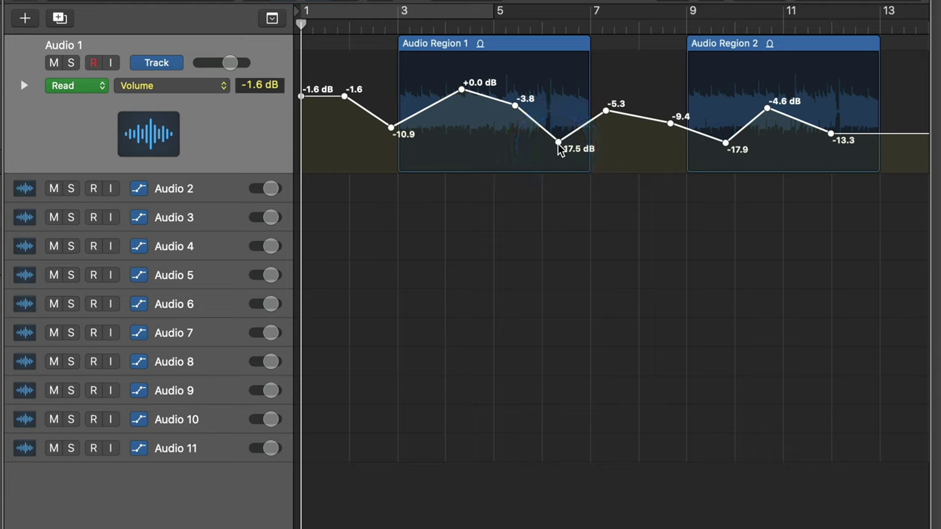
left_click(568, 206)
Step: Select all of Audio 1's volume points through the automation Trim value, reselect them from the point near bar 6, and clear the selection
left_click_drag(273, 94, 261, 91)
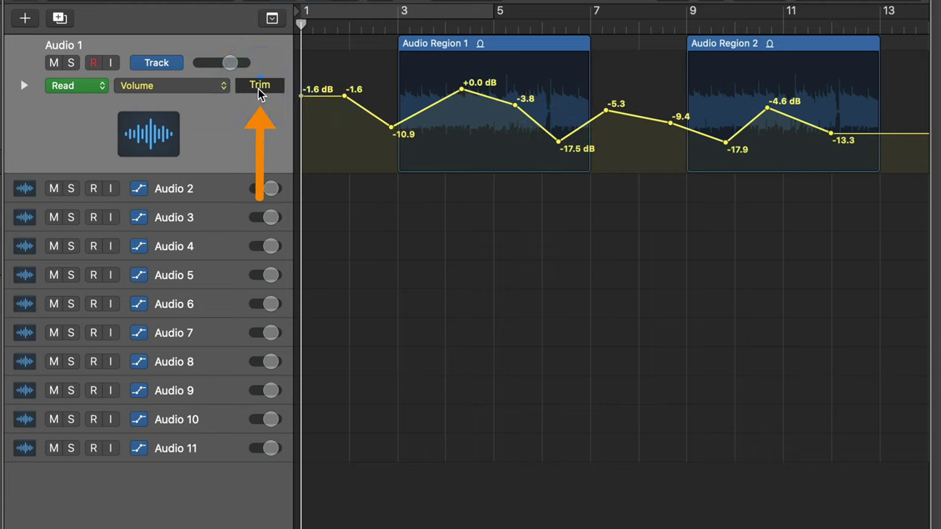
left_click(258, 92)
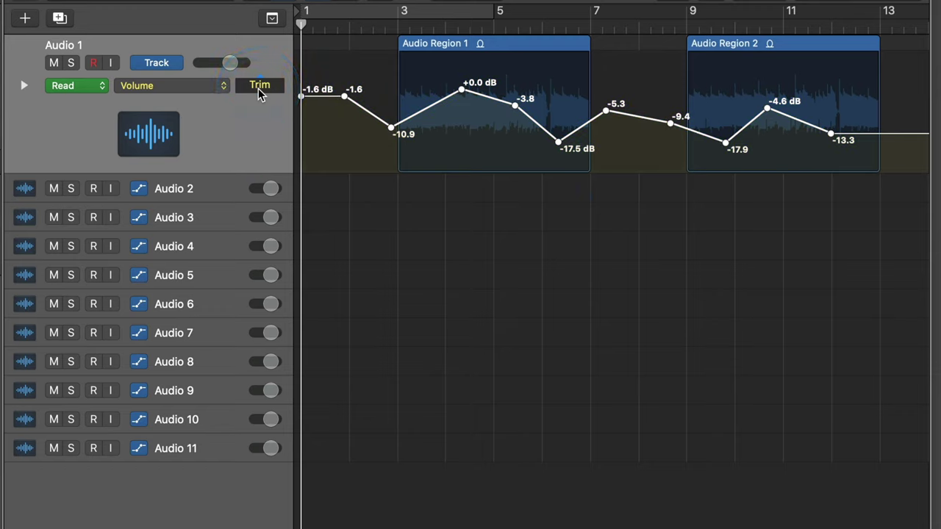
left_click(259, 91)
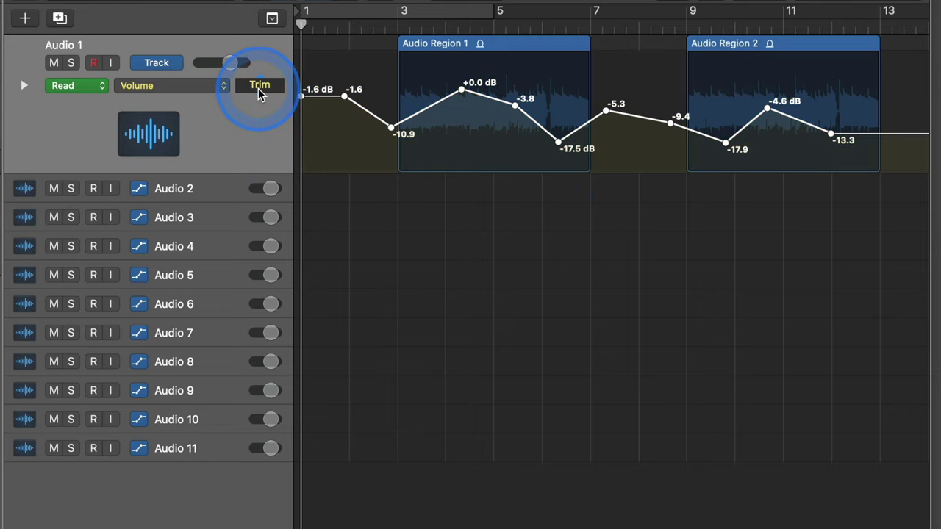
left_click(258, 91)
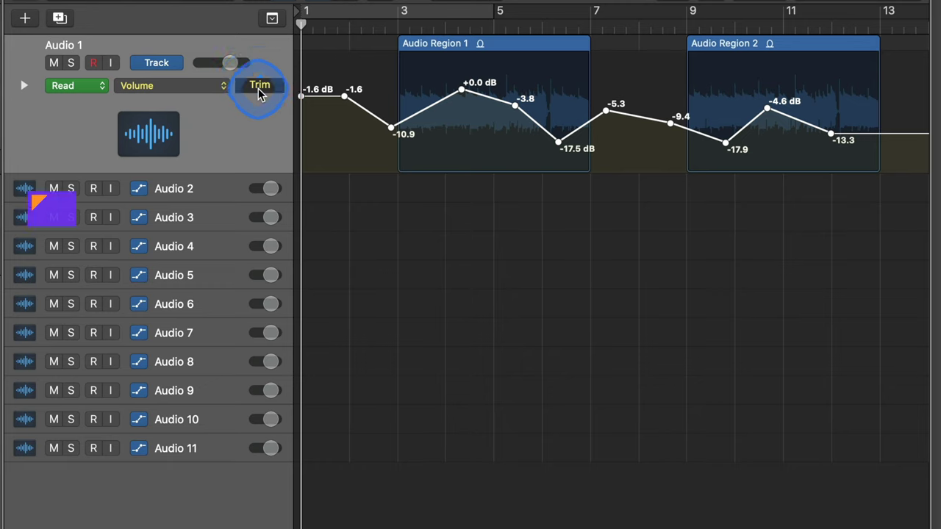
double_click(557, 142, "alt")
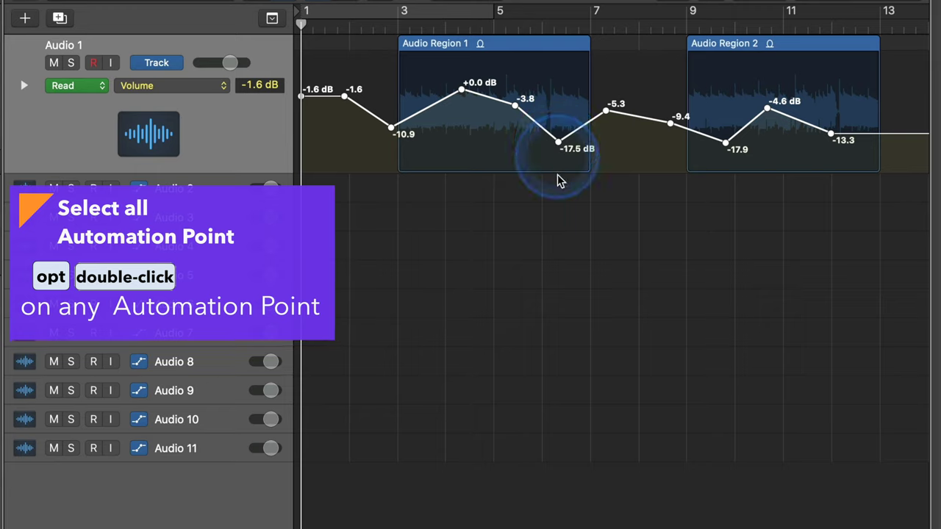
left_click(569, 235)
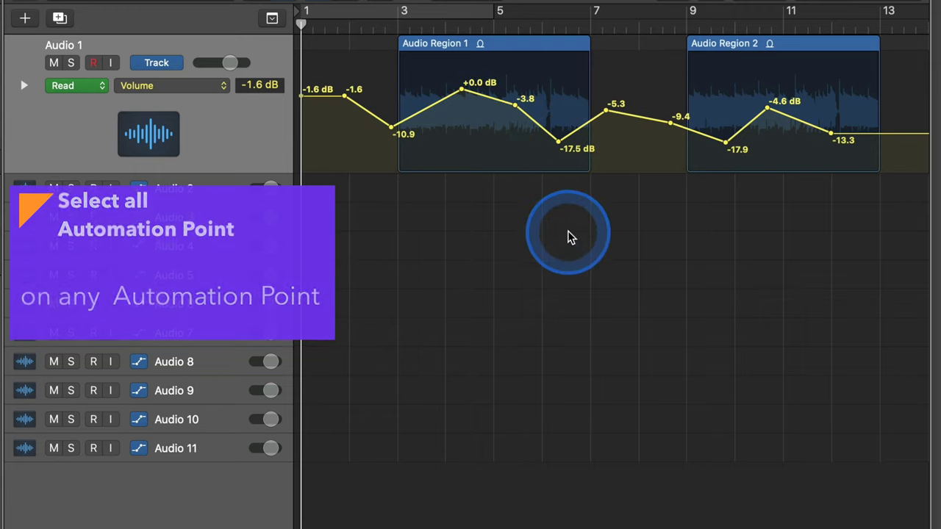
Step: Select the volume points from the one near bar 6 onward, and reduce the selection to only the points after it
left_click(558, 143, "alt")
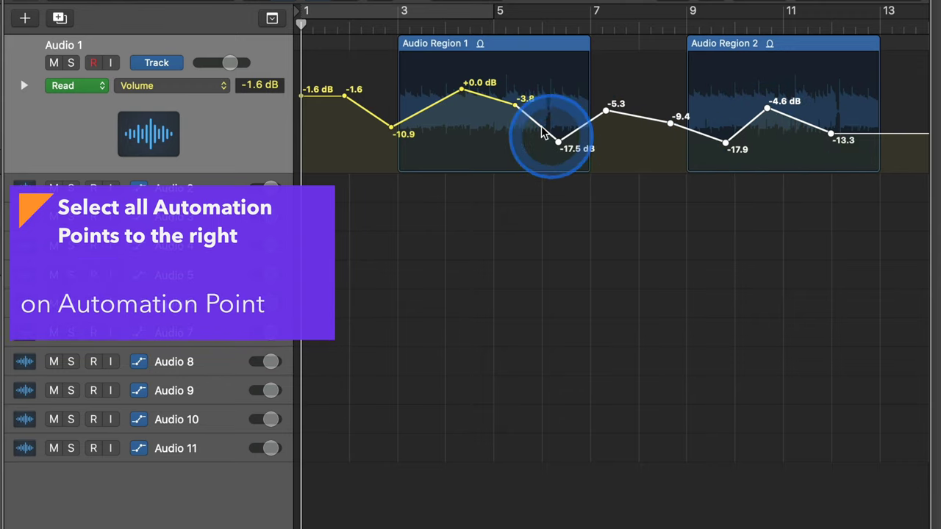
left_click(351, 127)
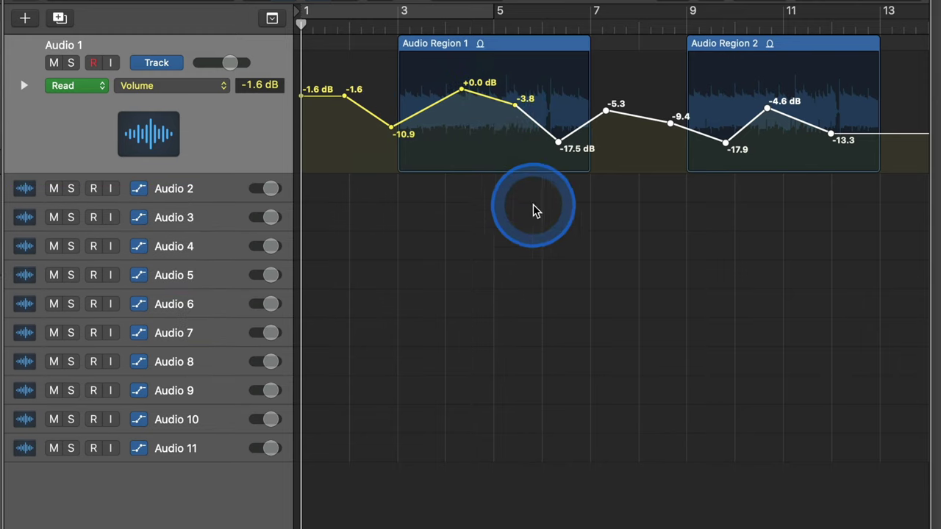
left_click(559, 146)
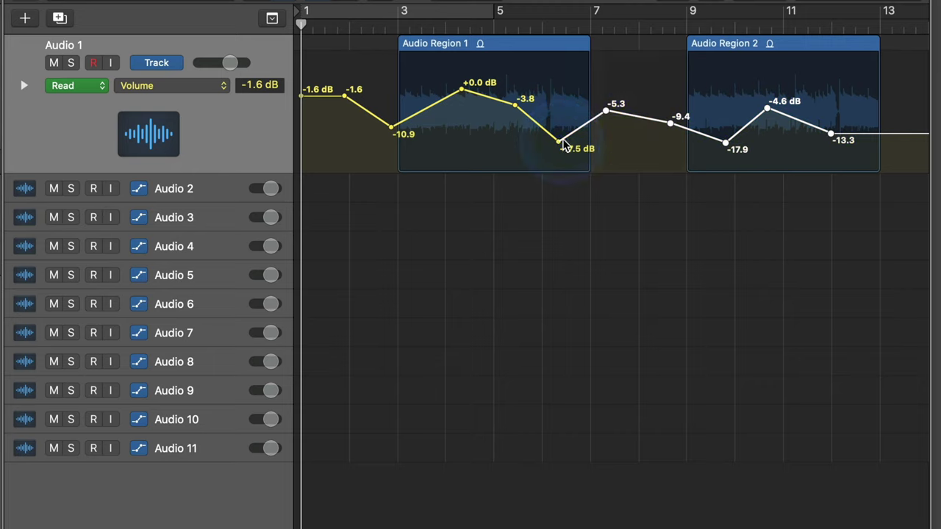
Step: Replace the partial selection with all volume points on Audio 1, and clear it
left_click_drag(830, 114, 558, 147)
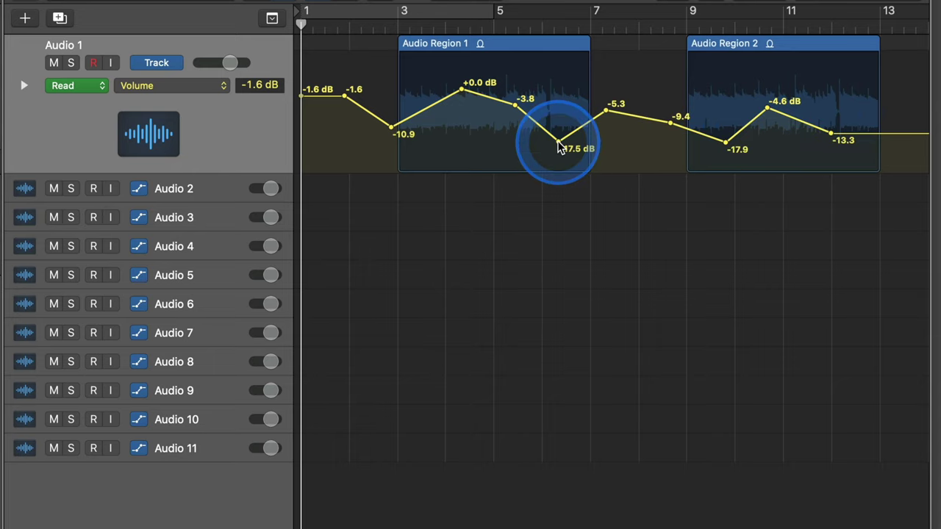
left_click(558, 145)
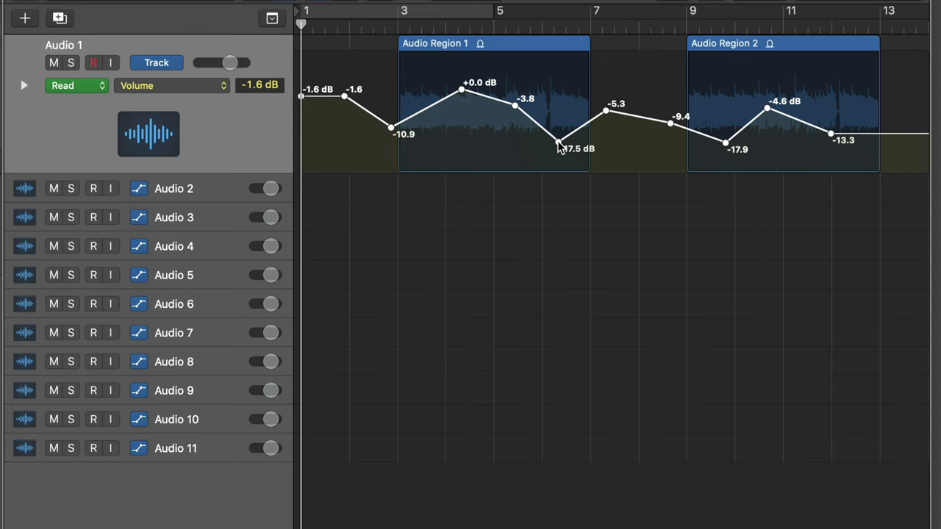
left_click(551, 257)
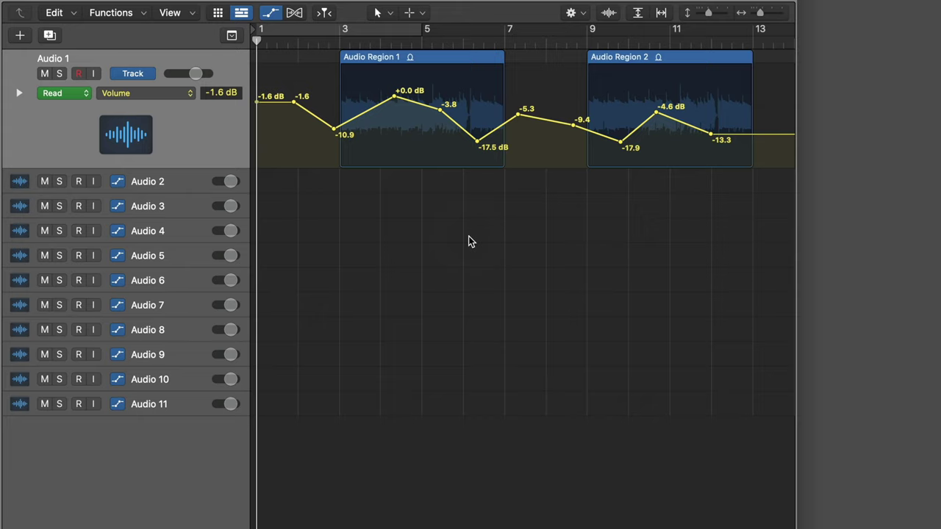
Step: Select the volume point near bar 6 in Audio Region 1 together with every point after it
left_click(477, 142, "ctrl+shift")
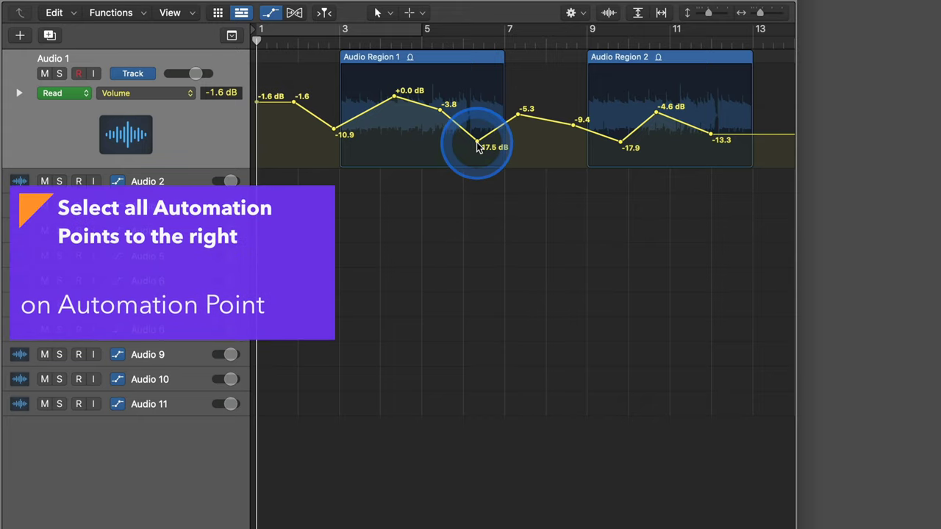
triple_click(476, 142, "alt")
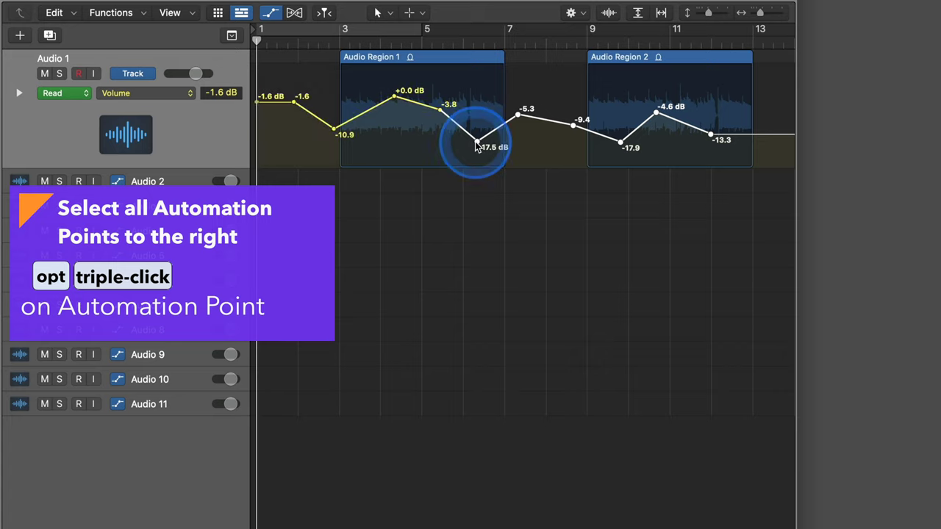
Step: Delete all volume automation on Audio 1 and undo it, two times in a row, and clear the selection
key("Delete")
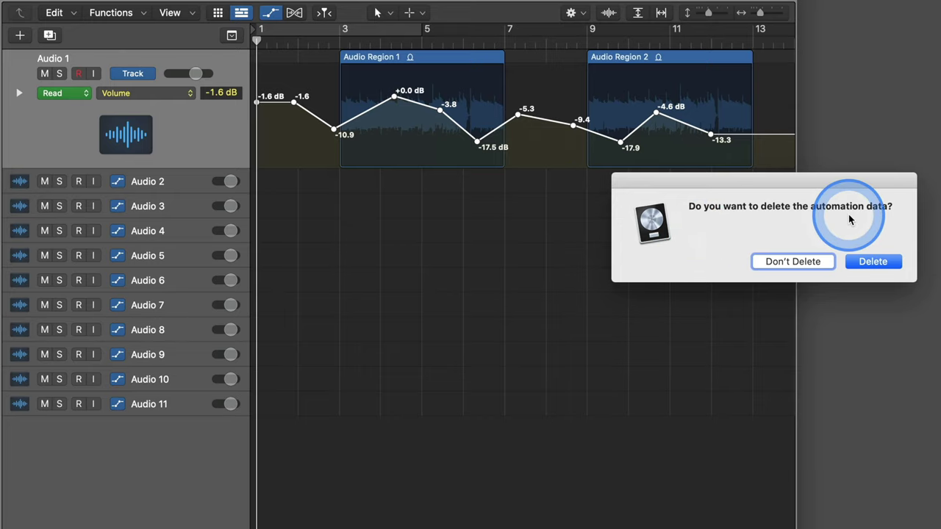
left_click(875, 262)
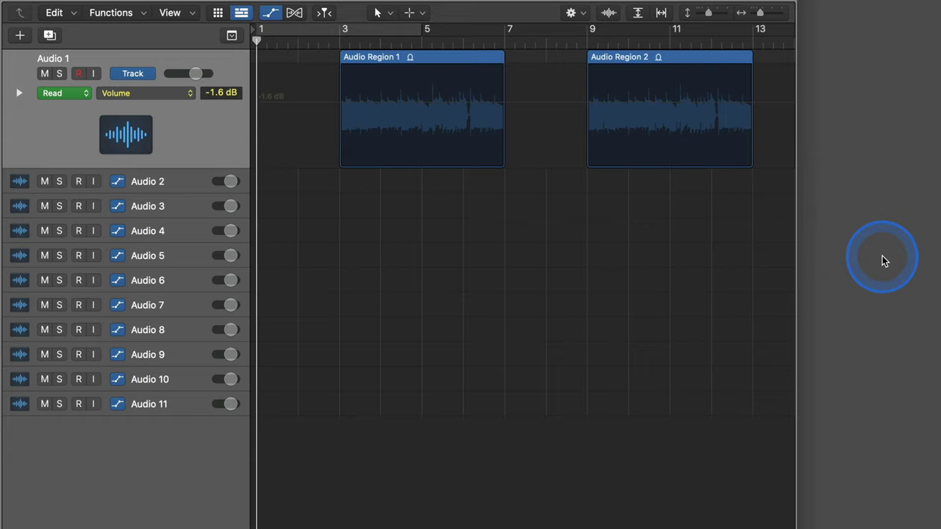
key("super+z")
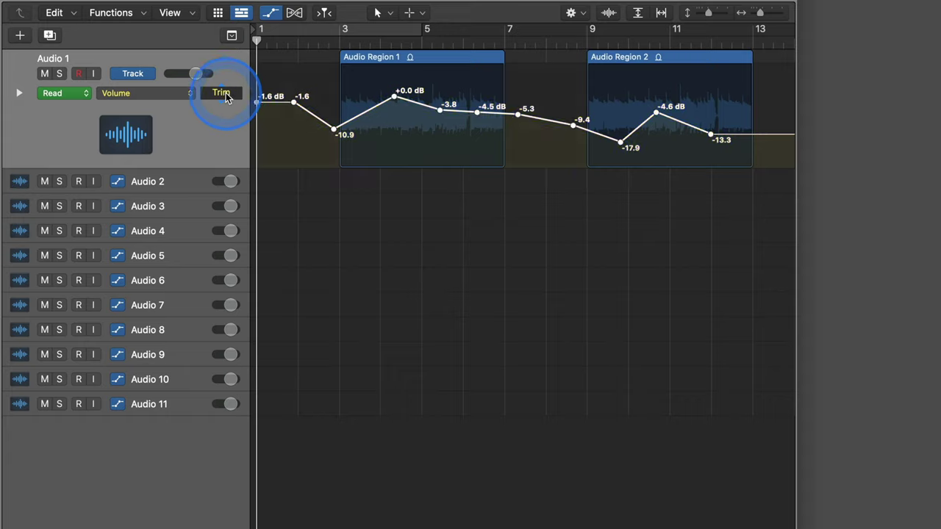
key("ctrl+super+BackSpace")
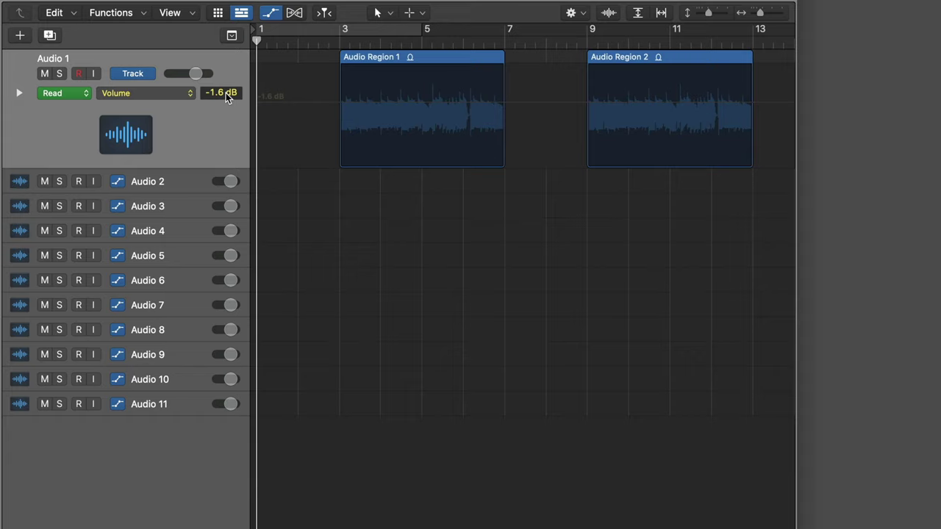
key("super+z")
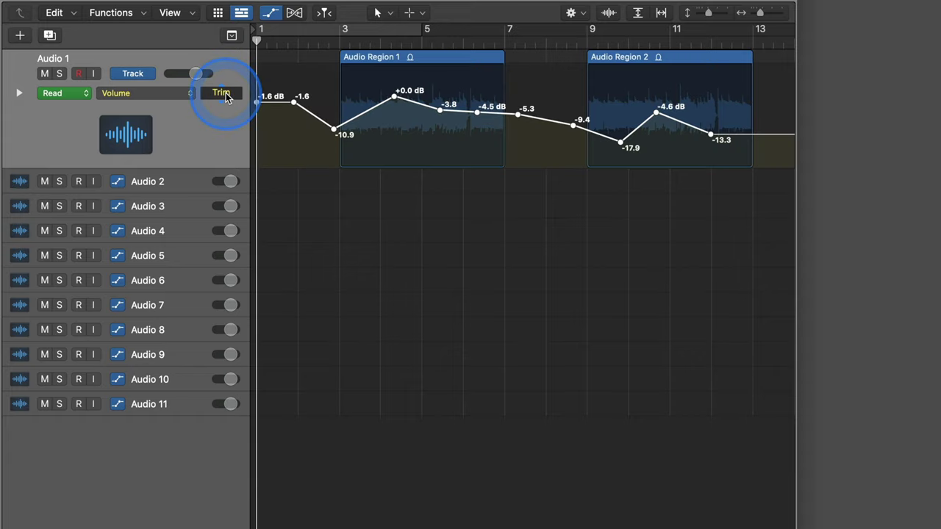
left_click(517, 237)
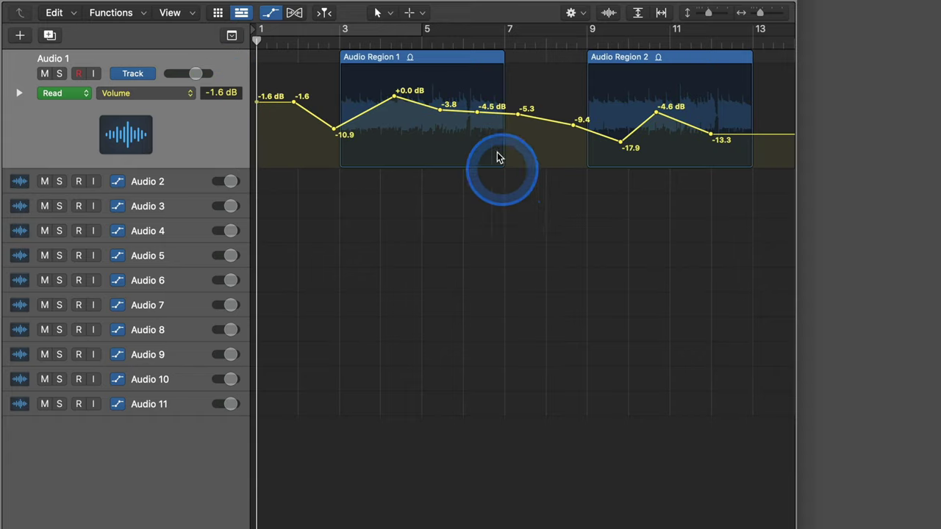
Step: Start deleting all volume automation from the point near bar 6 in Audio Region 1 several times, declining the deletion
left_click(478, 116)
key("ctrl+super+BackSpace")
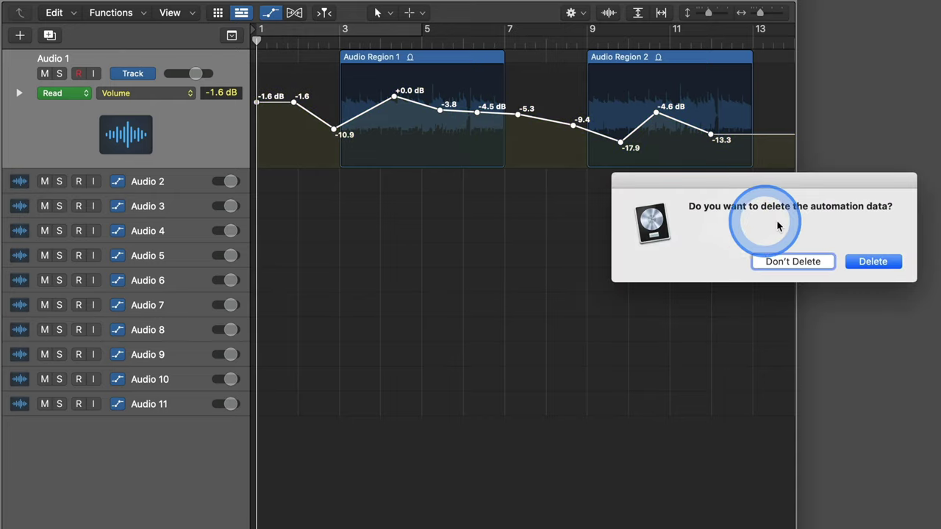
left_click(873, 262)
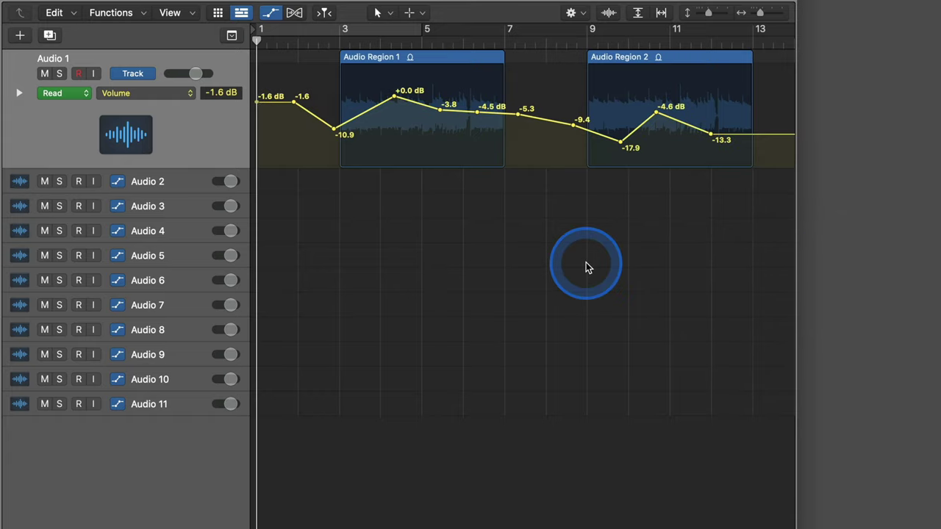
left_click(478, 115)
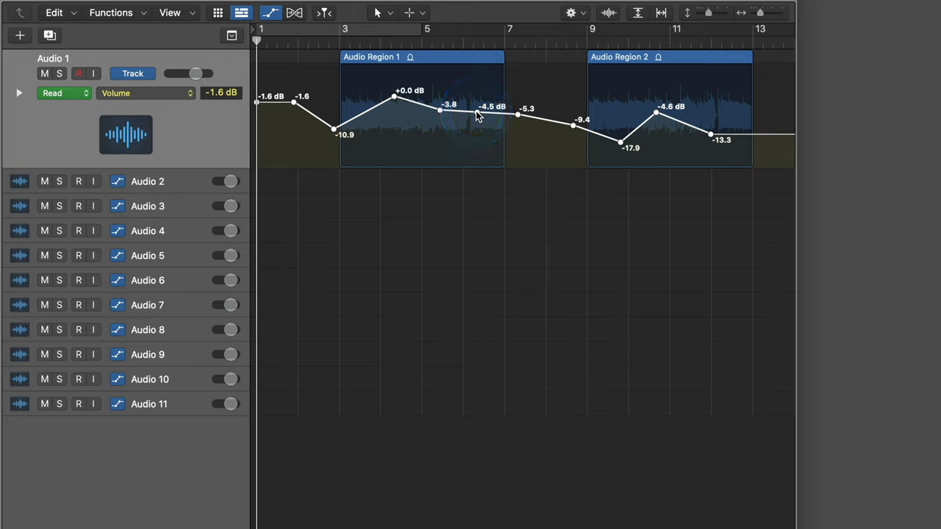
left_click(477, 115)
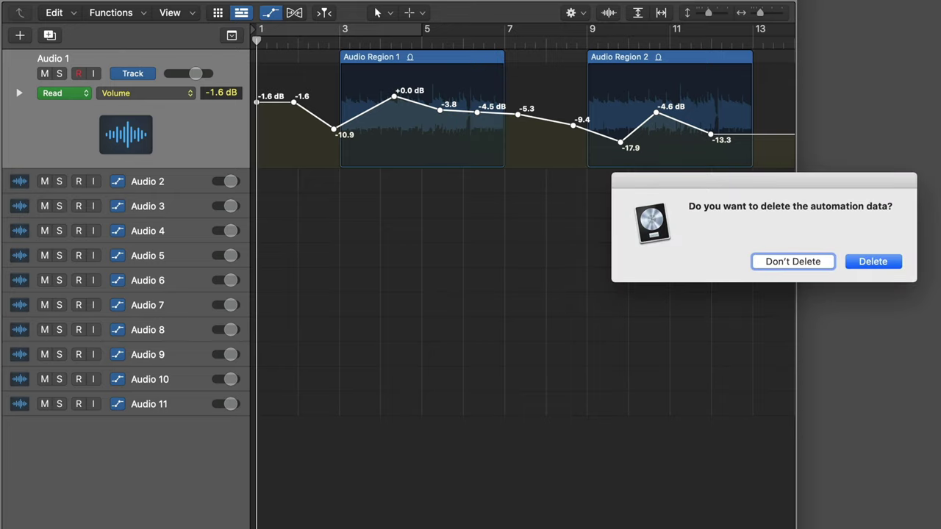
left_click(833, 307)
left_click(799, 263)
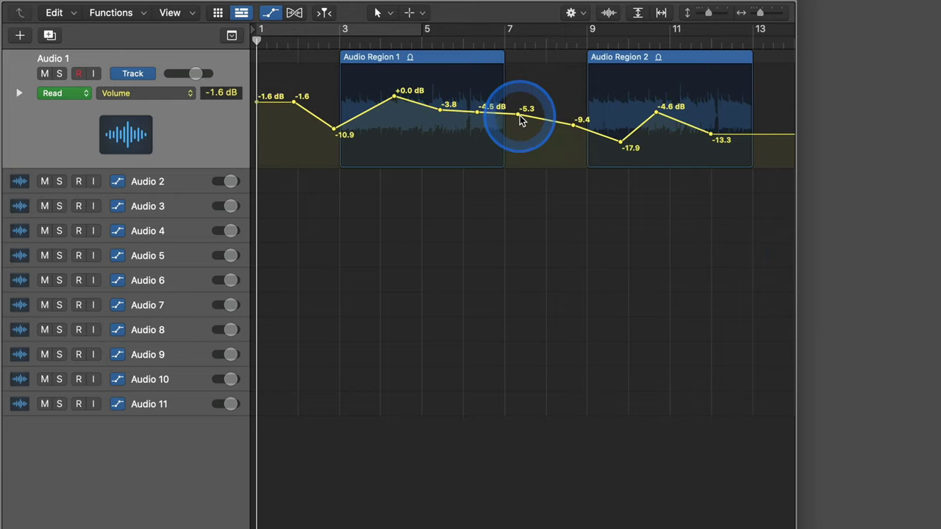
left_click(478, 116)
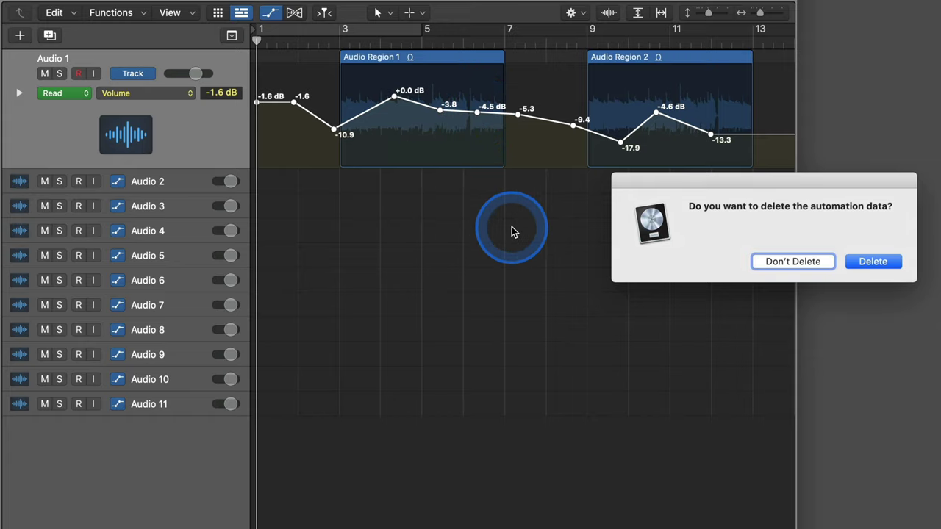
left_click(783, 261)
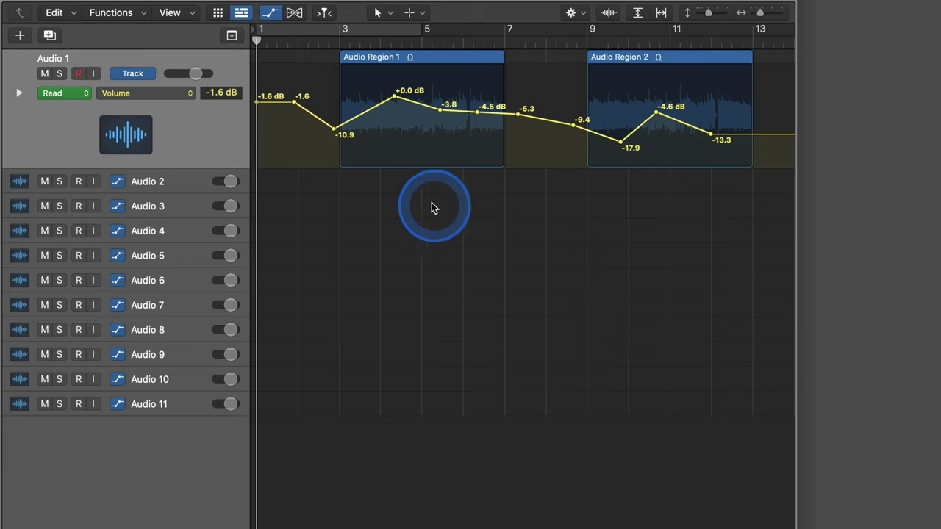
Step: Delete all volume points on Audio 1 that follow the point near bar 6 in Audio Region 1
left_click(478, 113, "ctrl+shift")
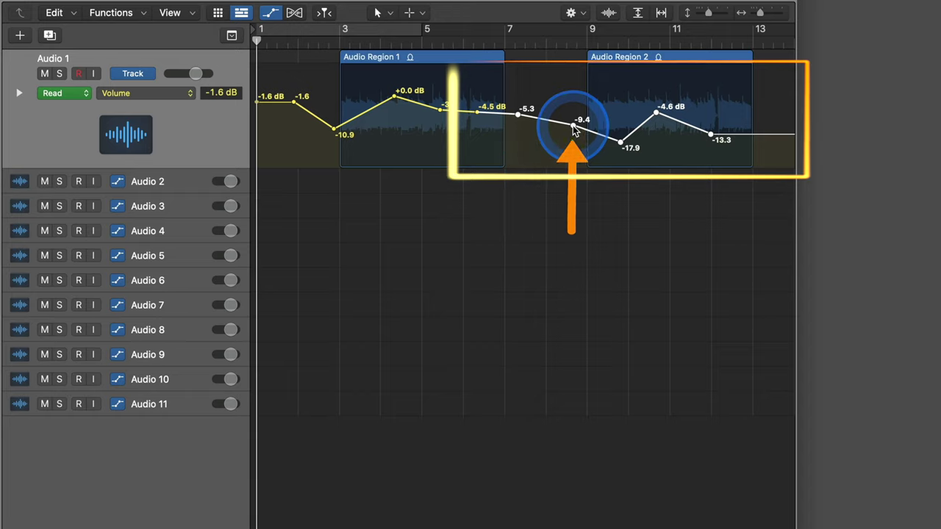
key("ctrl+super+BackSpace")
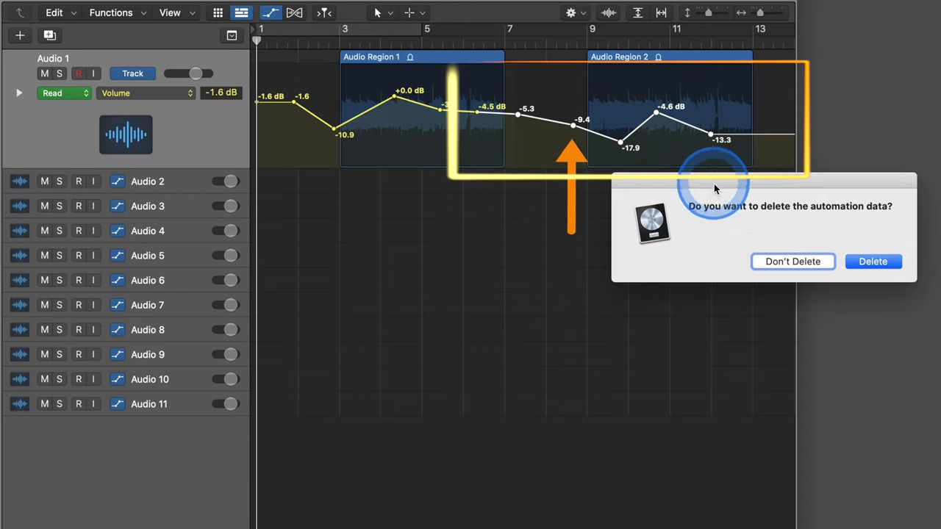
left_click(886, 263)
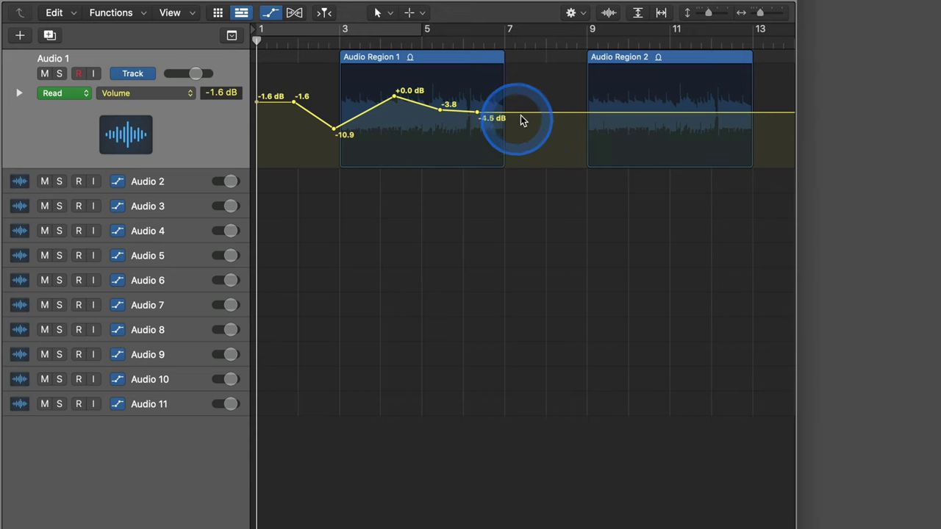
Step: Undo the deletion of the volume points that follow the point near bar 6 on Audio 1 and clear the selection
left_click(525, 115)
left_click_drag(525, 115, 525, 133)
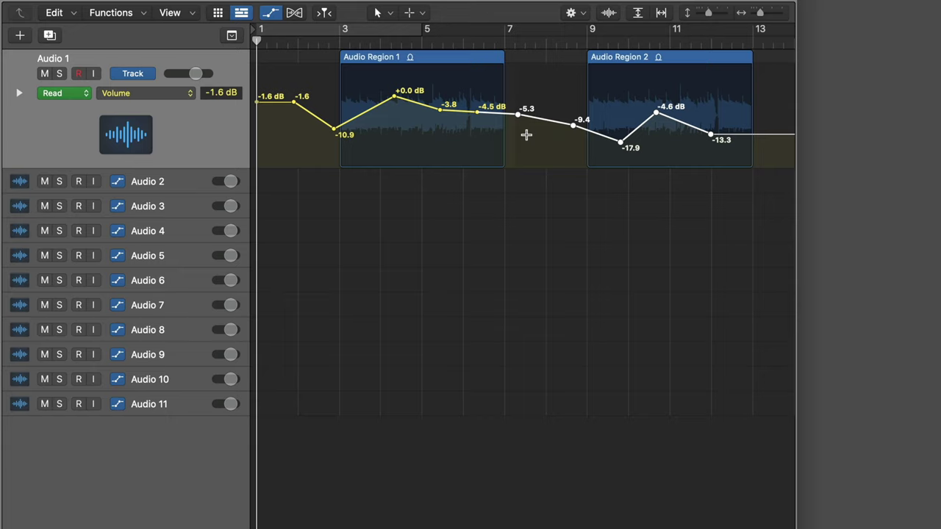
left_click(528, 139)
left_click(471, 167)
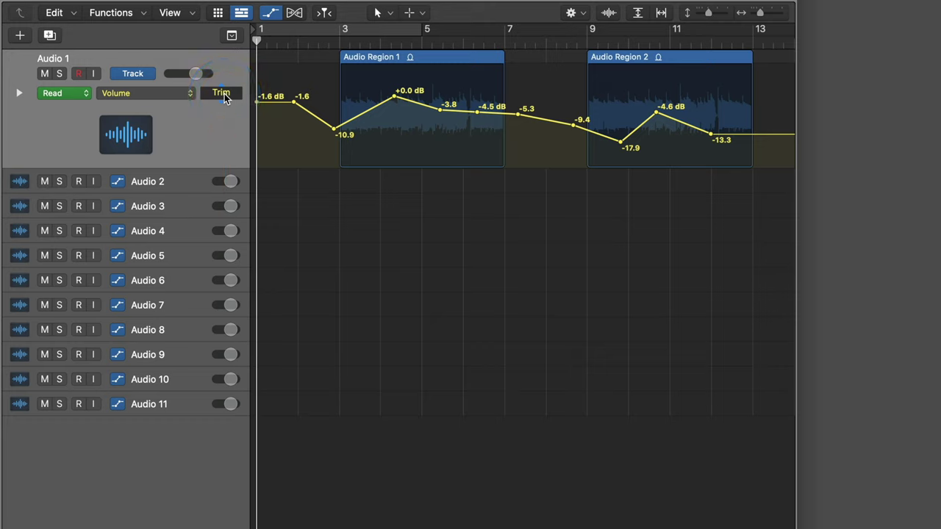
Step: Trim the whole Audio 1 volume curve down so it starts at -3.8 dB, and adjust the point just after bar 7 in fine resolution
left_click_drag(224, 99, 208, 128)
left_click_drag(478, 197, 523, 213)
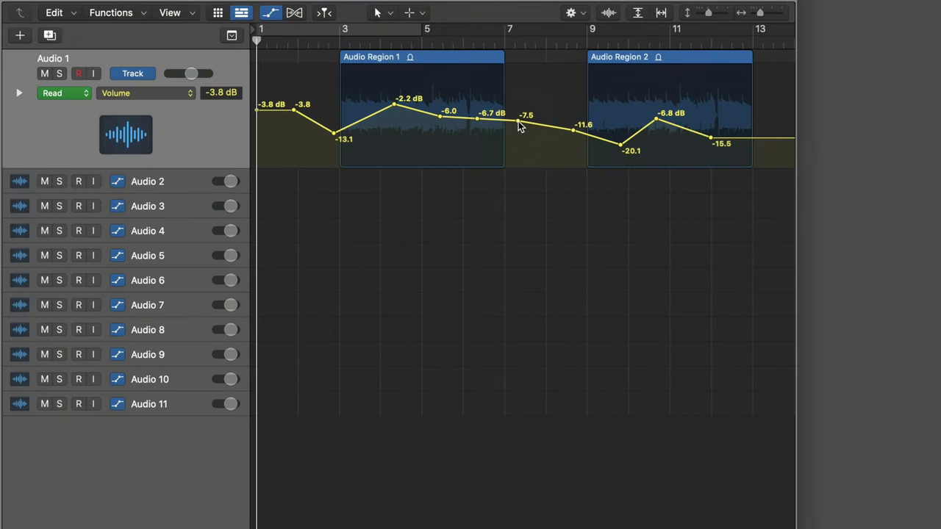
left_click(518, 122)
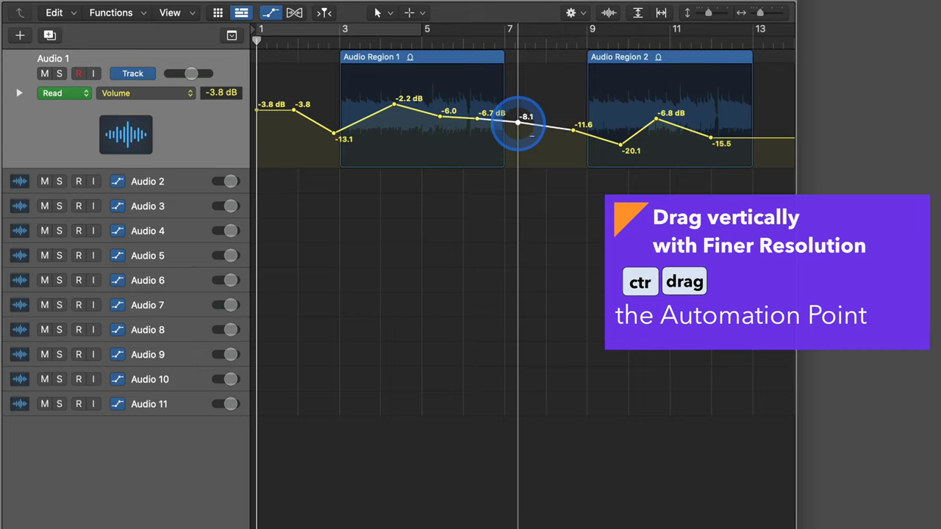
left_click_drag(518, 121, 509, 280)
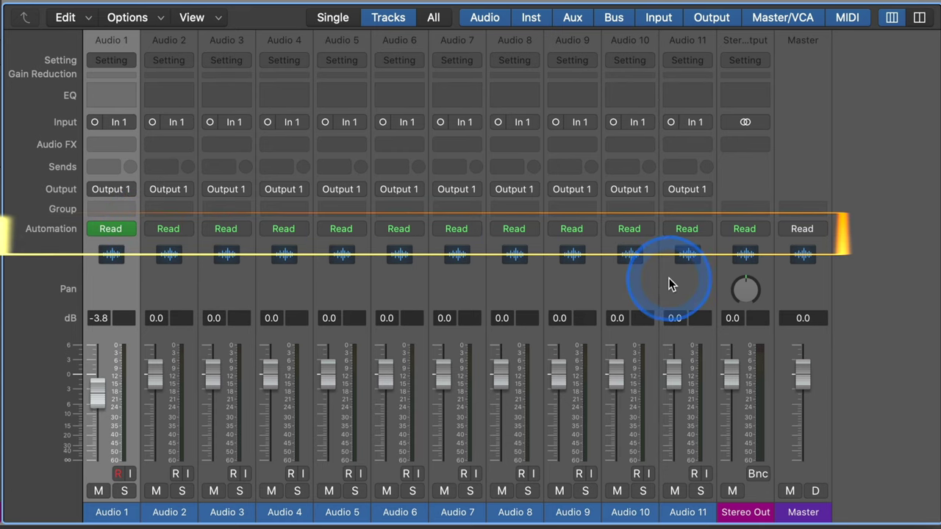
Step: Switch the automation mode of all tracks together to Touch, to Latch, and back to Read
left_click(128, 229)
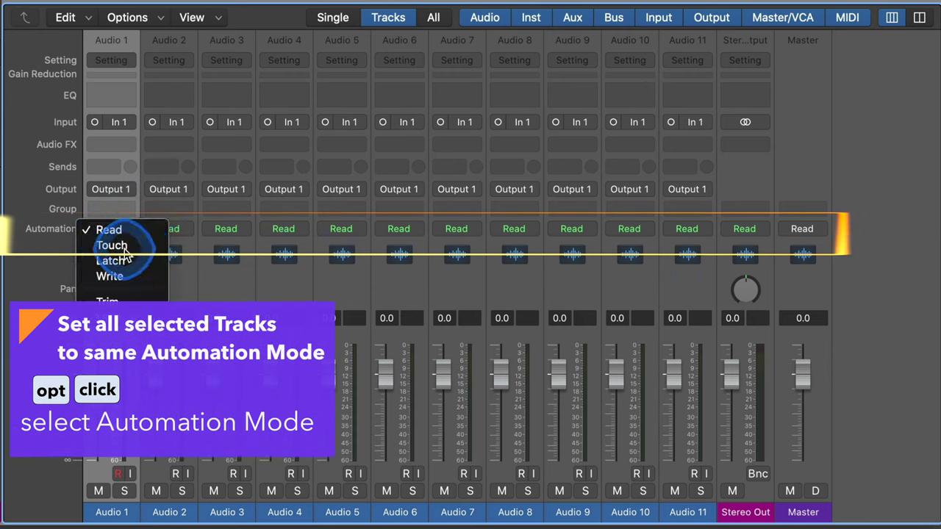
left_click(122, 244, "alt")
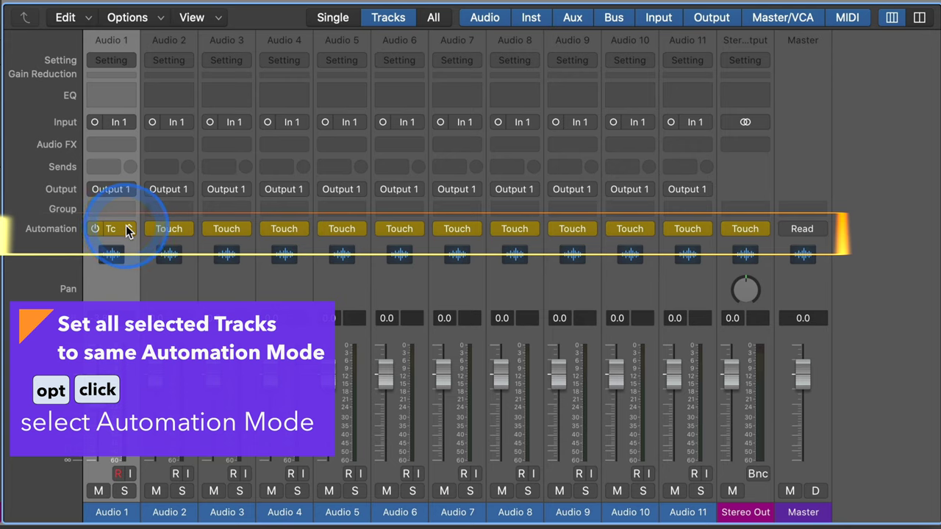
left_click(129, 230)
left_click(121, 240, "alt")
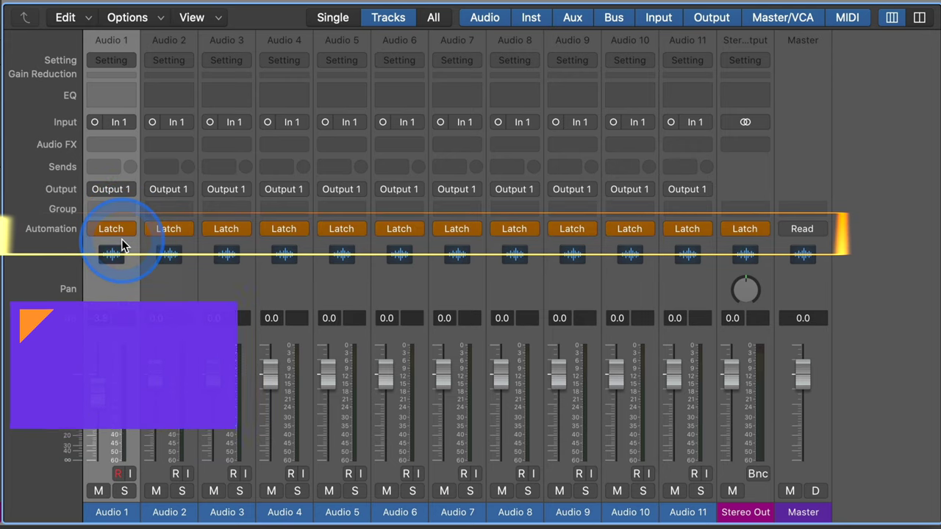
left_click(124, 228)
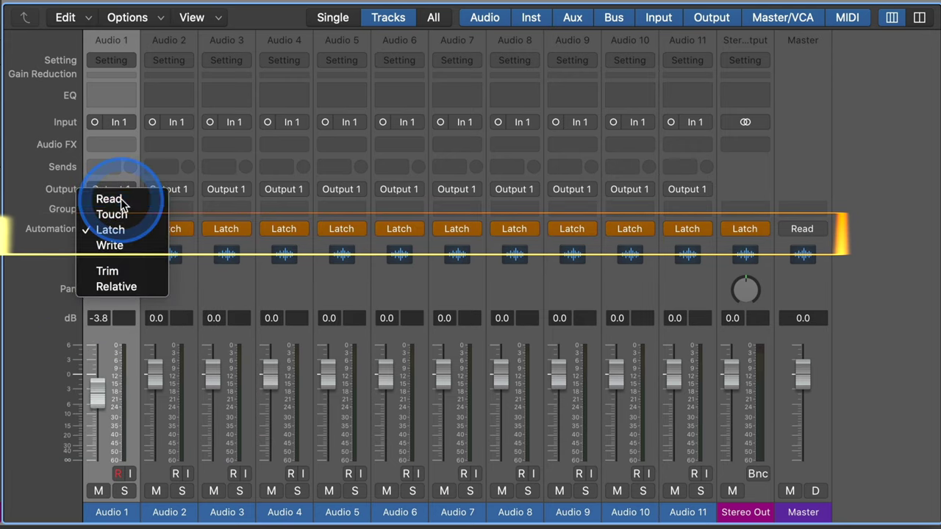
left_click(121, 199, "alt")
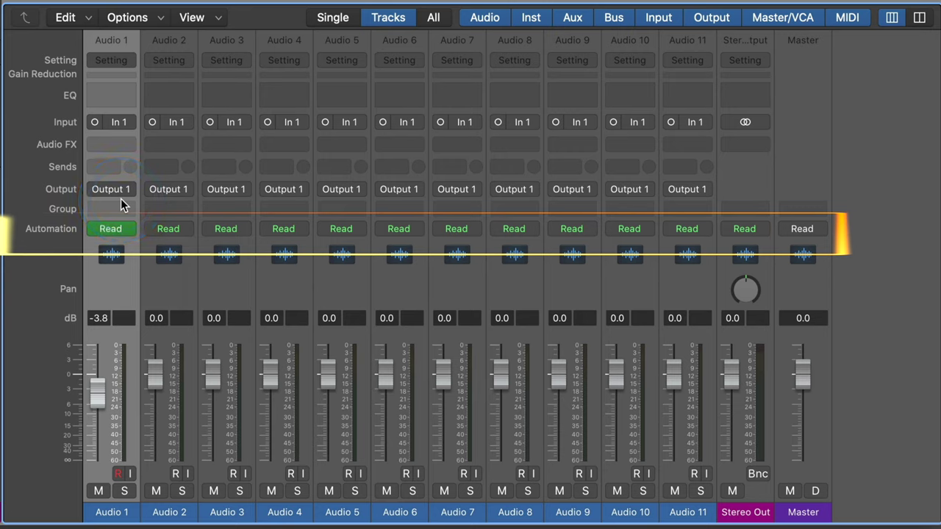
Step: Set the automation mode of Audio 1 alone to Touch and that of Audio 4 to Latch
left_click(128, 230)
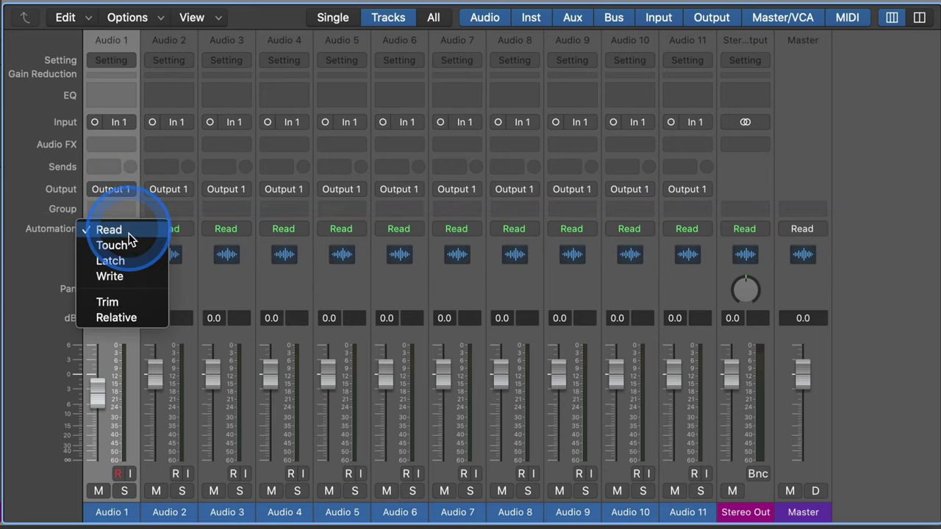
left_click(125, 244)
left_click(300, 231)
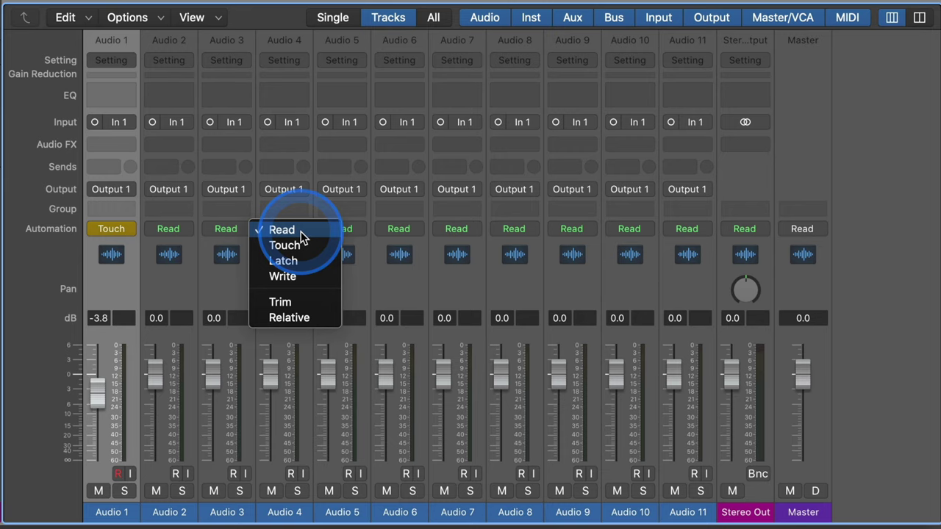
left_click(298, 259)
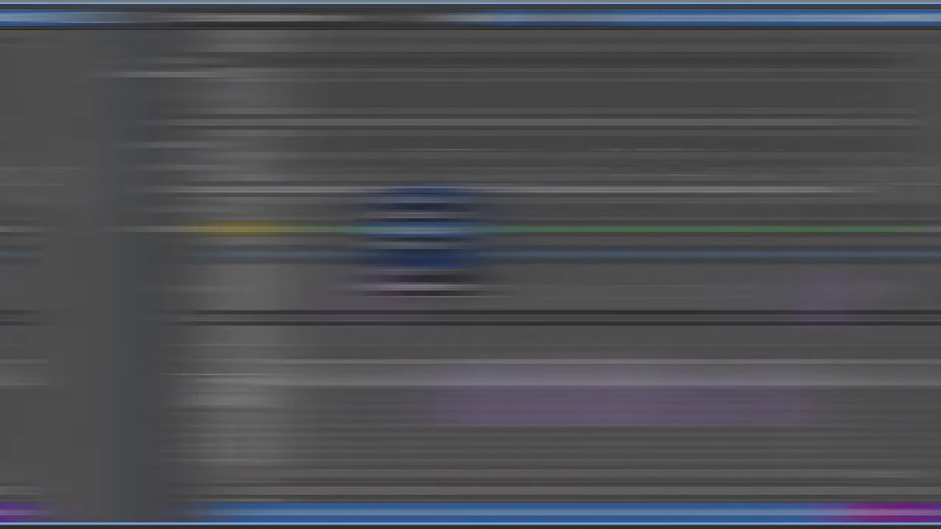